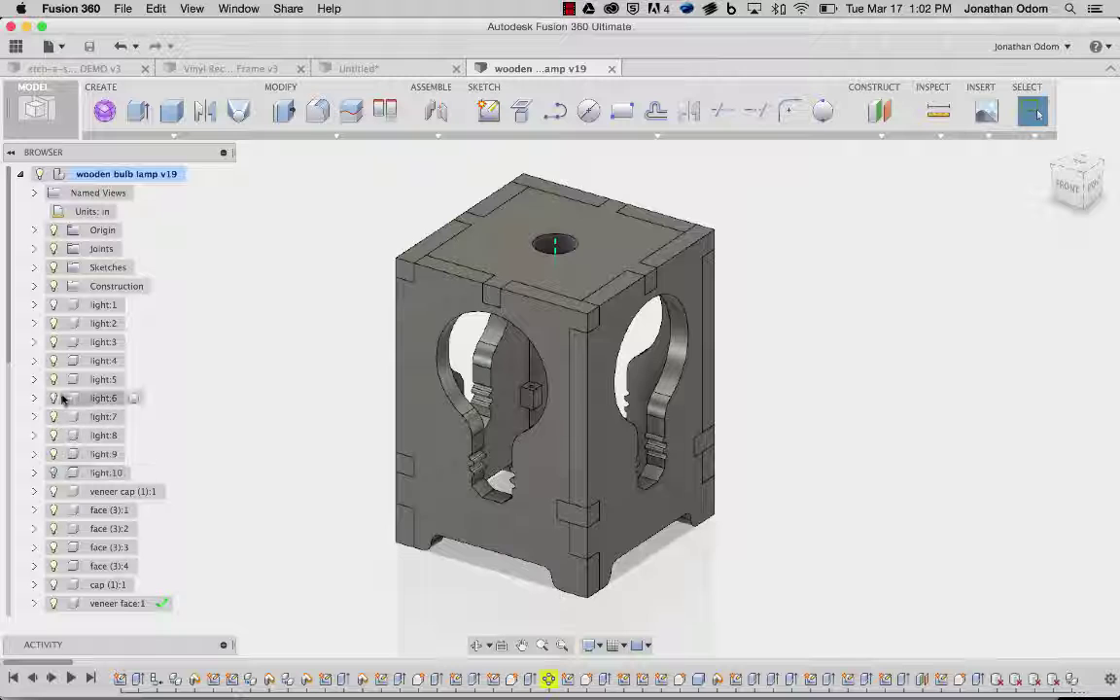
Step: Show the four veneer face components and the latching switch, and select the front veneer face
{"action": "scroll", "coordinate": [70, 473], "scroll_direction": "down", "scroll_amount": 5}
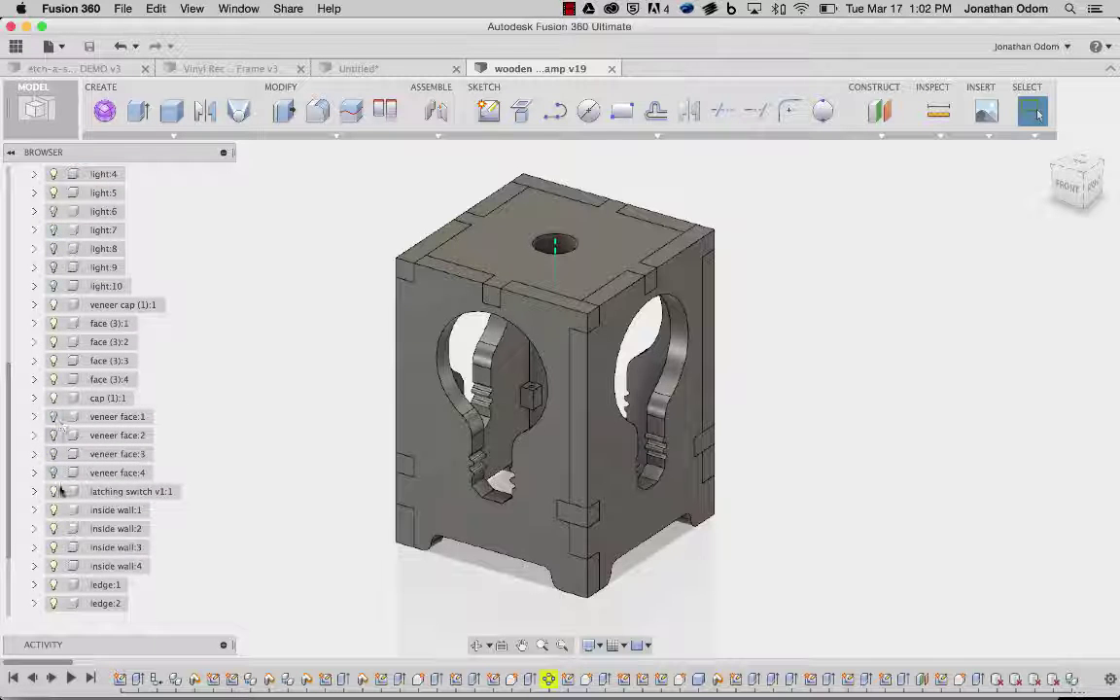
{"action": "left_click", "coordinate": [54, 435]}
{"action": "left_click", "coordinate": [54, 416]}
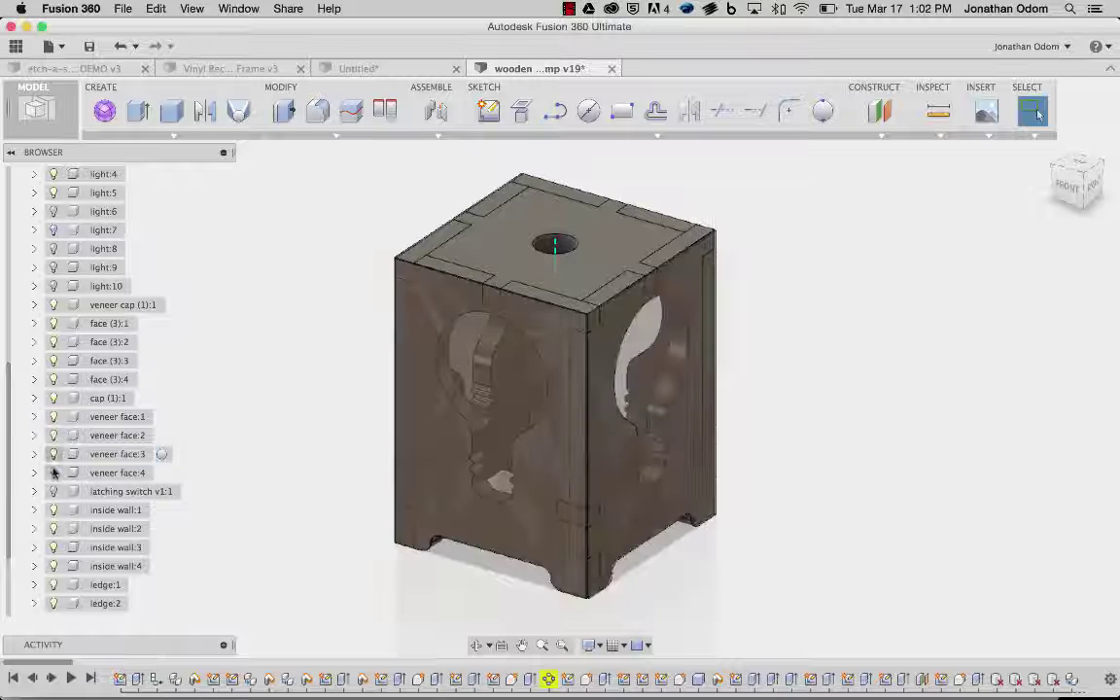
{"action": "left_click", "coordinate": [53, 473]}
{"action": "left_click", "coordinate": [53, 490]}
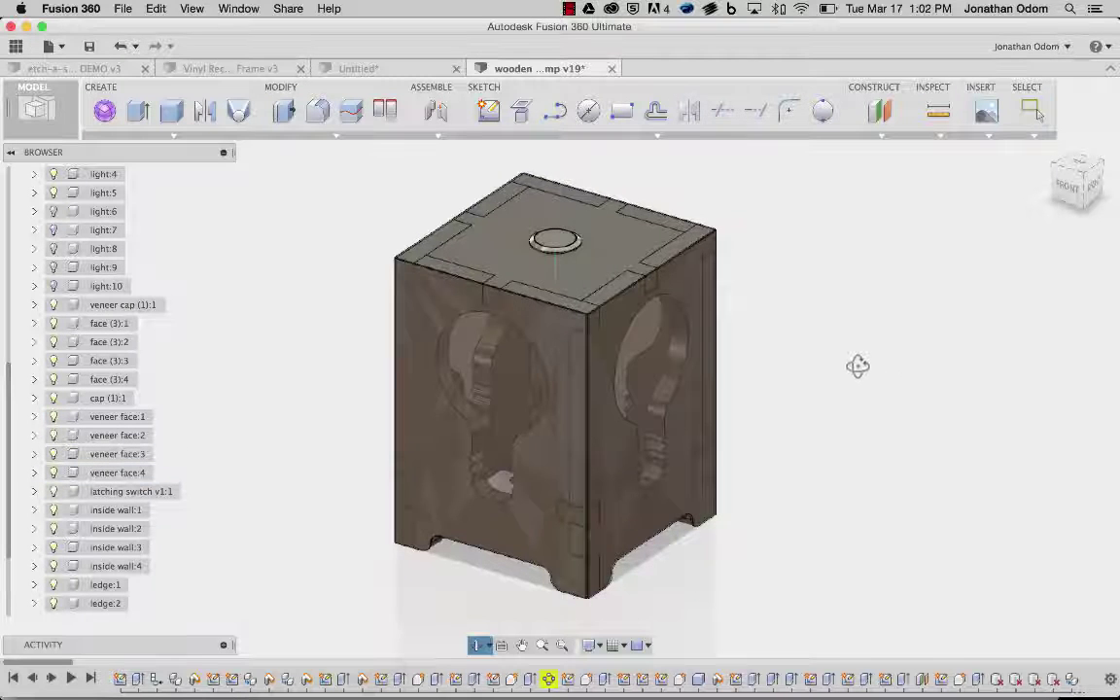
{"action": "left_click_drag", "start_coordinate": [856, 366], "coordinate": [583, 369]}
{"action": "key", "text": "Escape"}
{"action": "left_click", "coordinate": [499, 350]}
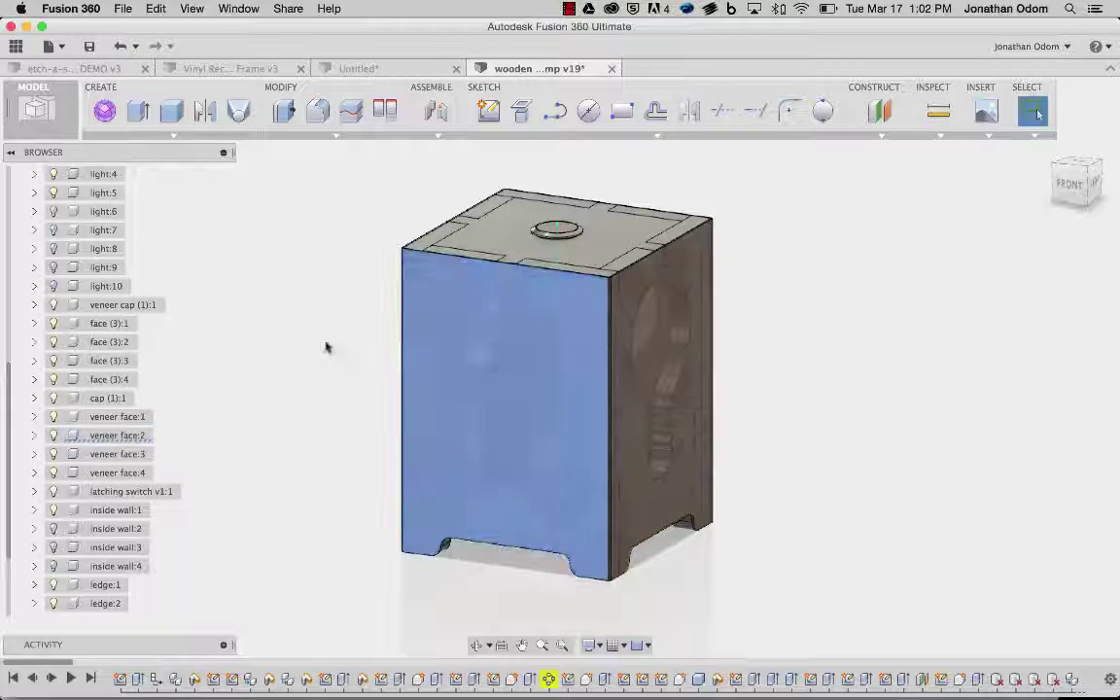
Step: Hide veneer faces 1 to 4 and clear the selection
{"action": "left_click", "coordinate": [54, 416]}
{"action": "left_click", "coordinate": [54, 434]}
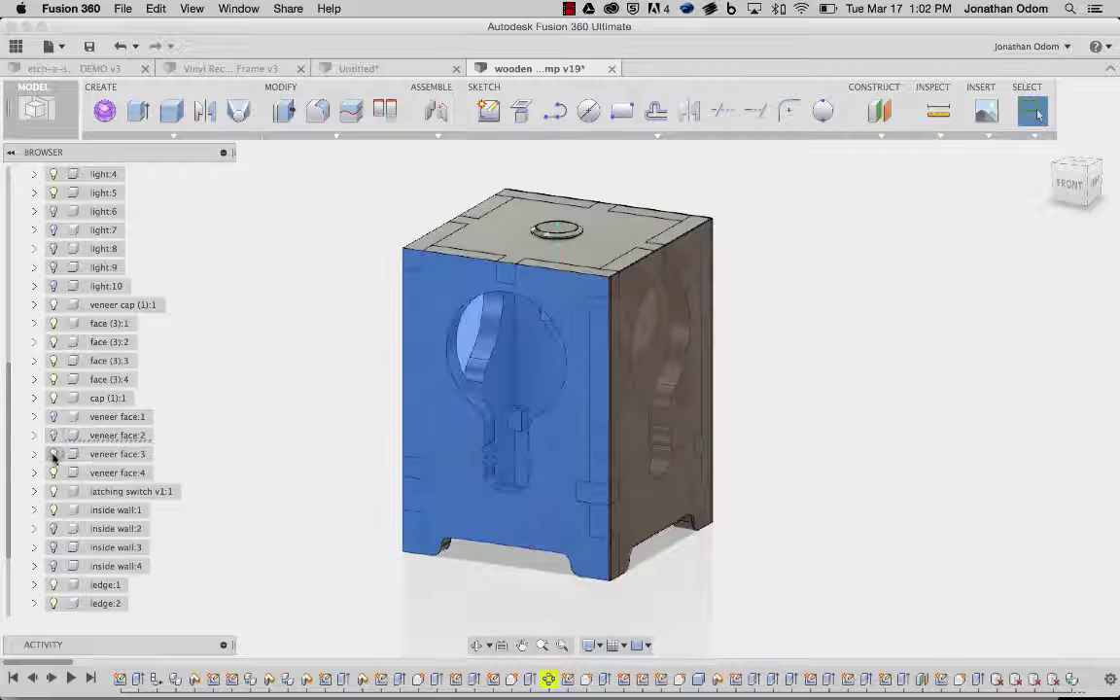
{"action": "left_click", "coordinate": [53, 454]}
{"action": "left_click", "coordinate": [54, 473]}
{"action": "left_click", "coordinate": [860, 418]}
{"action": "middle_click_drag", "start_coordinate": [807, 427], "coordinate": [595, 253], "text": "shift"}
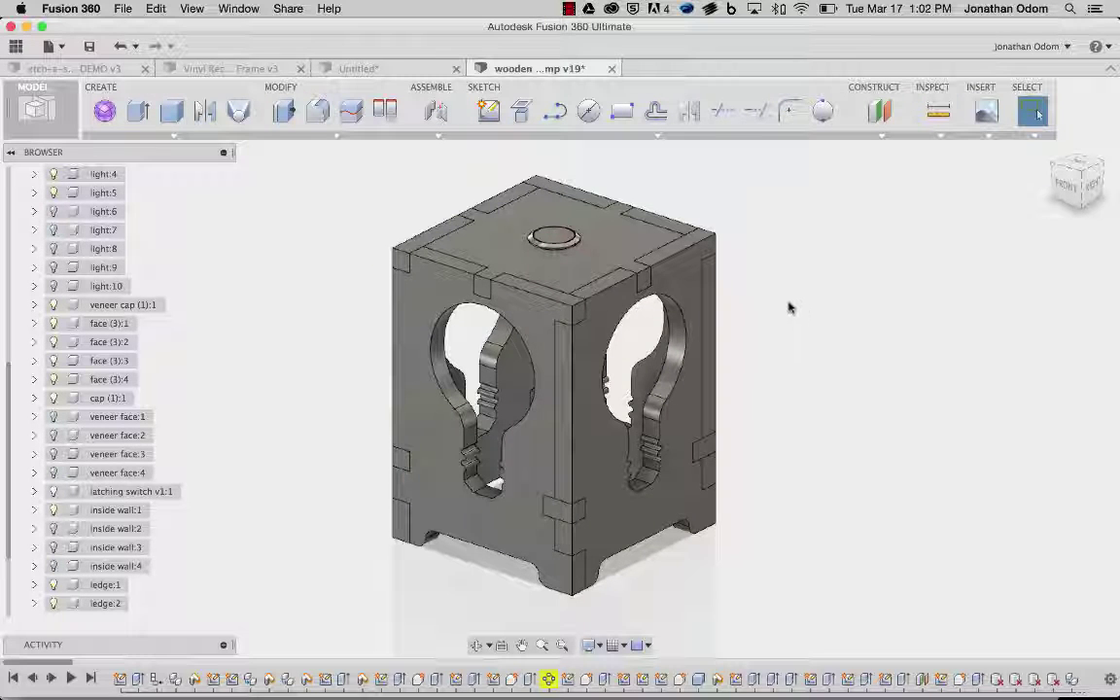
{"action": "scroll", "coordinate": [97, 355], "scroll_direction": "up", "scroll_amount": 5}
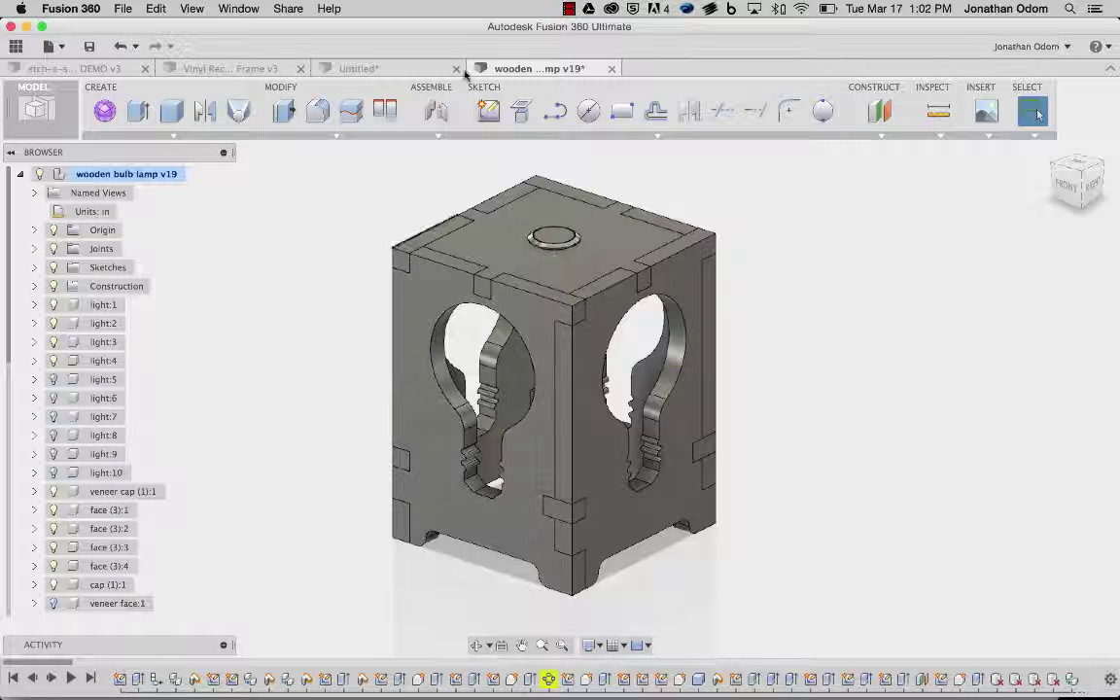
{"action": "left_click", "coordinate": [336, 134]}
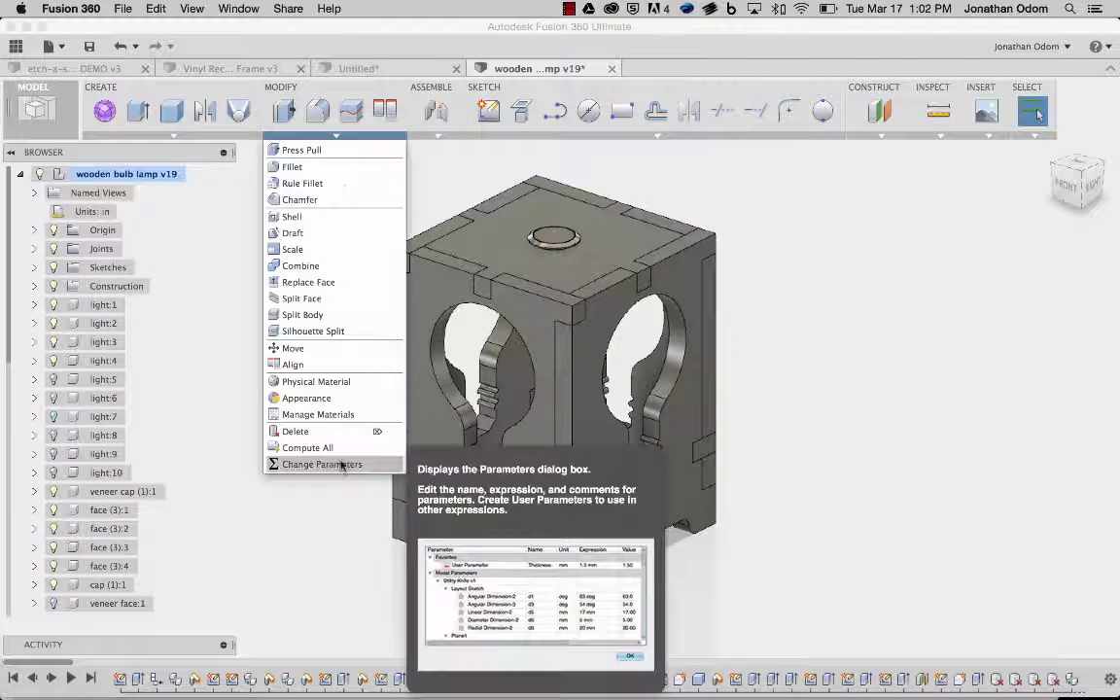
{"action": "left_click", "coordinate": [768, 328]}
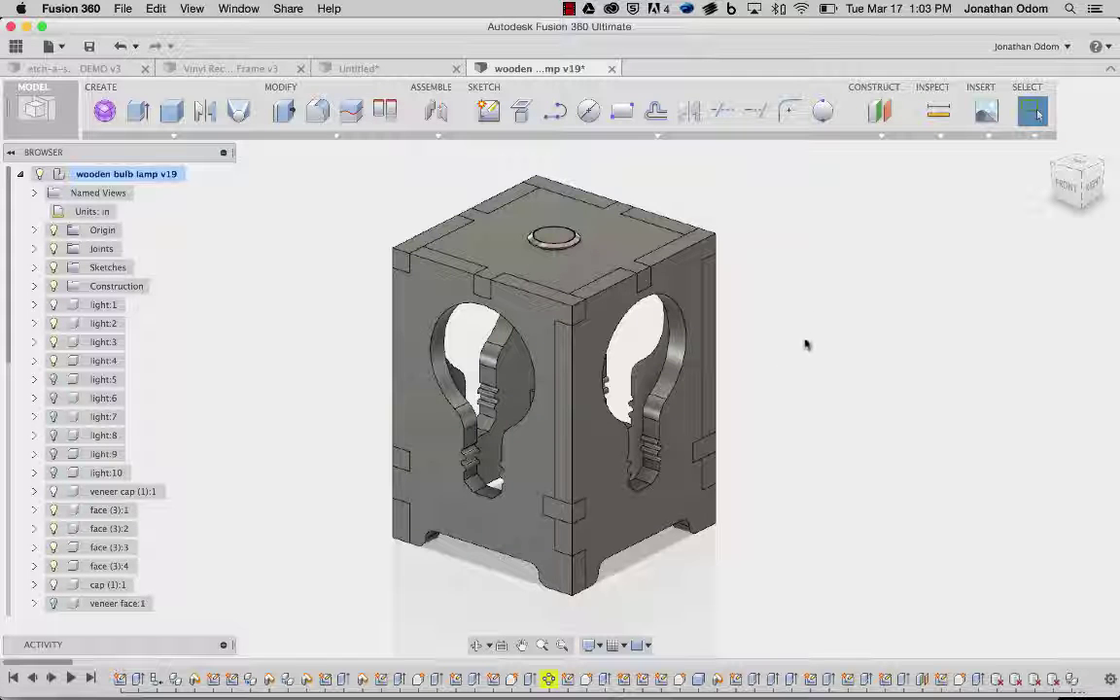
Step: Create a sketch on the lamp's front face, the one with the bulb-shaped cutout
{"action": "middle_click_drag", "start_coordinate": [803, 328], "coordinate": [472, 307], "text": "shift"}
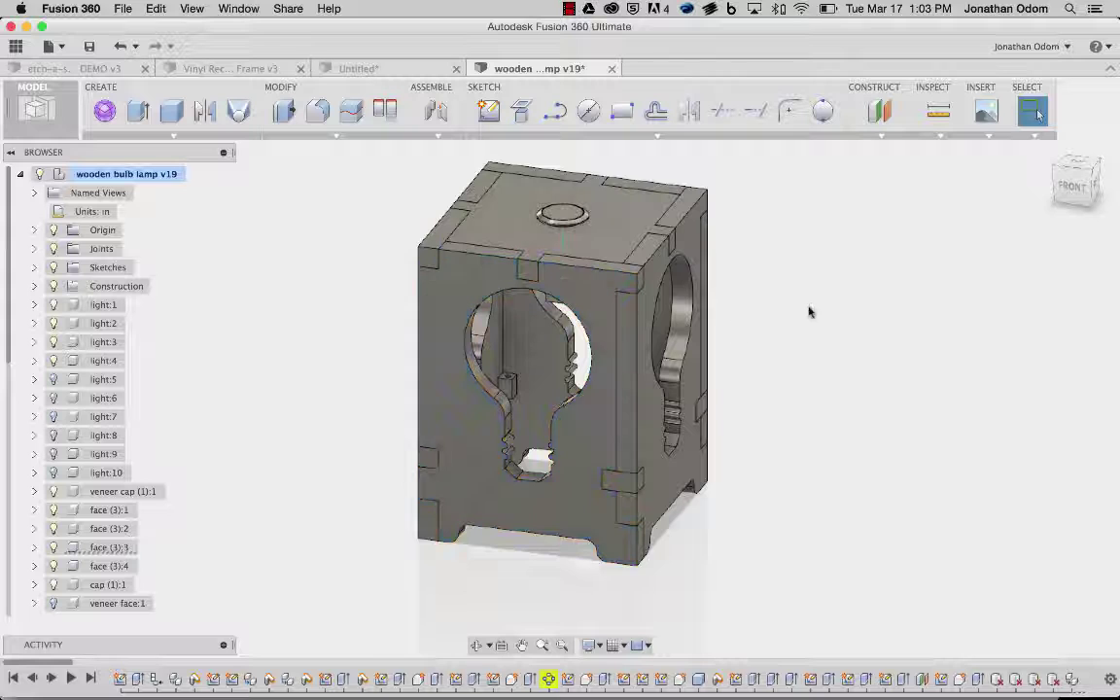
{"action": "middle_click_drag", "start_coordinate": [646, 260], "coordinate": [615, 280]}
{"action": "left_click", "coordinate": [488, 110]}
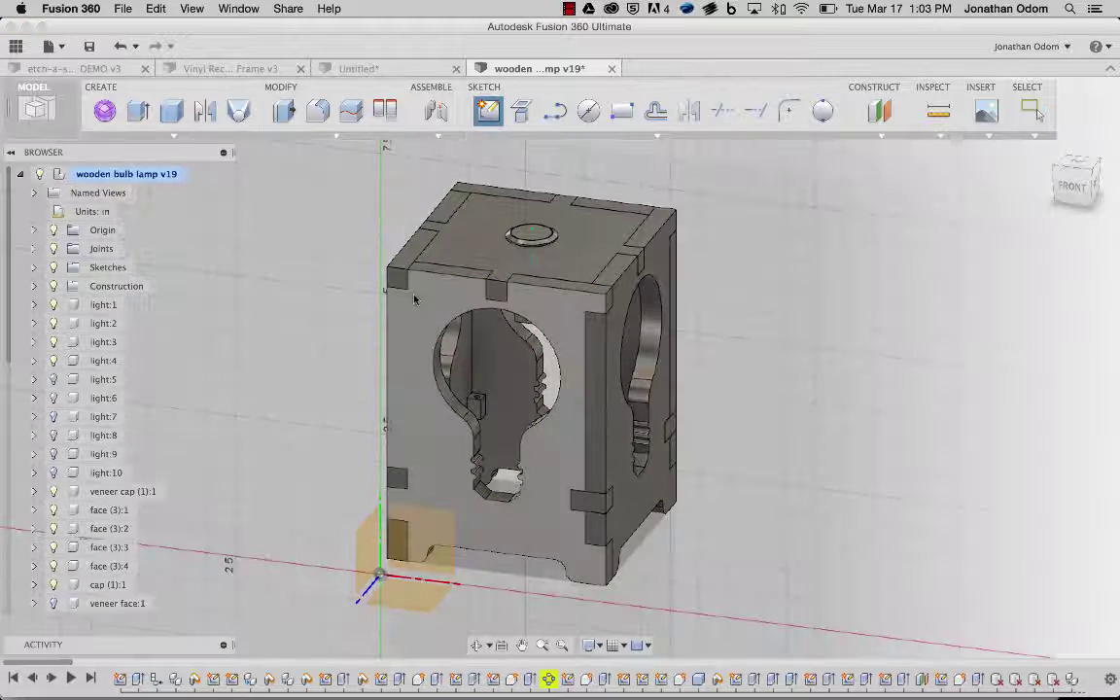
{"action": "left_click", "coordinate": [486, 418]}
{"action": "middle_click_drag", "start_coordinate": [767, 393], "coordinate": [767, 231]}
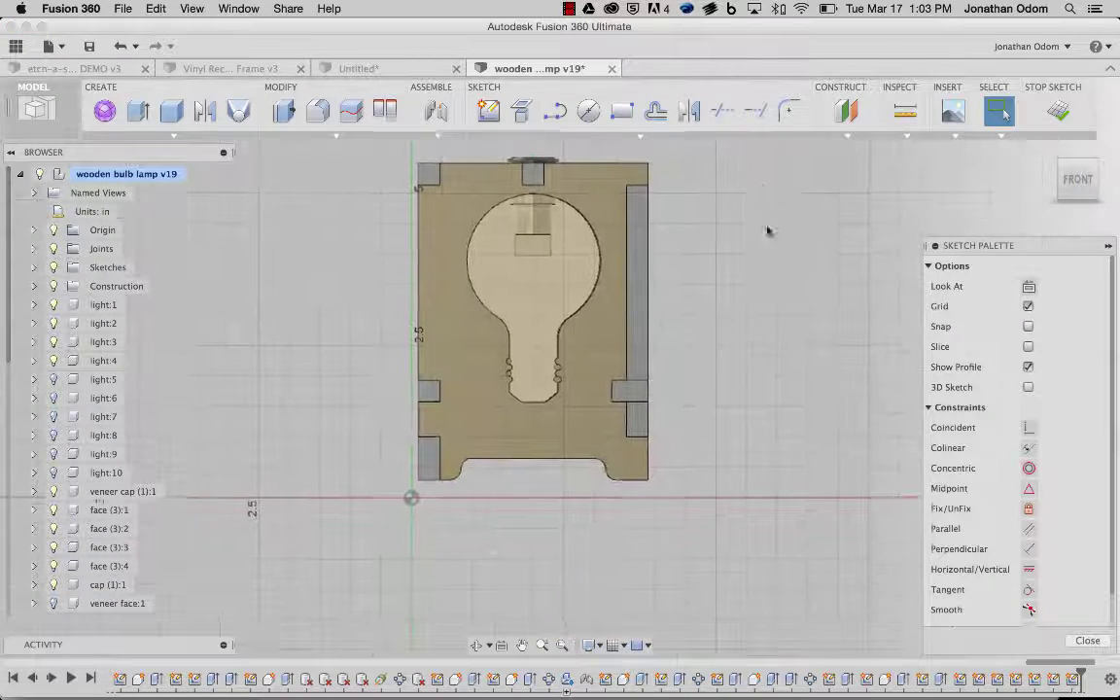
Step: Select all the projected face edges in the sketch and break their link to the model
{"action": "left_click_drag", "start_coordinate": [358, 146], "coordinate": [825, 595]}
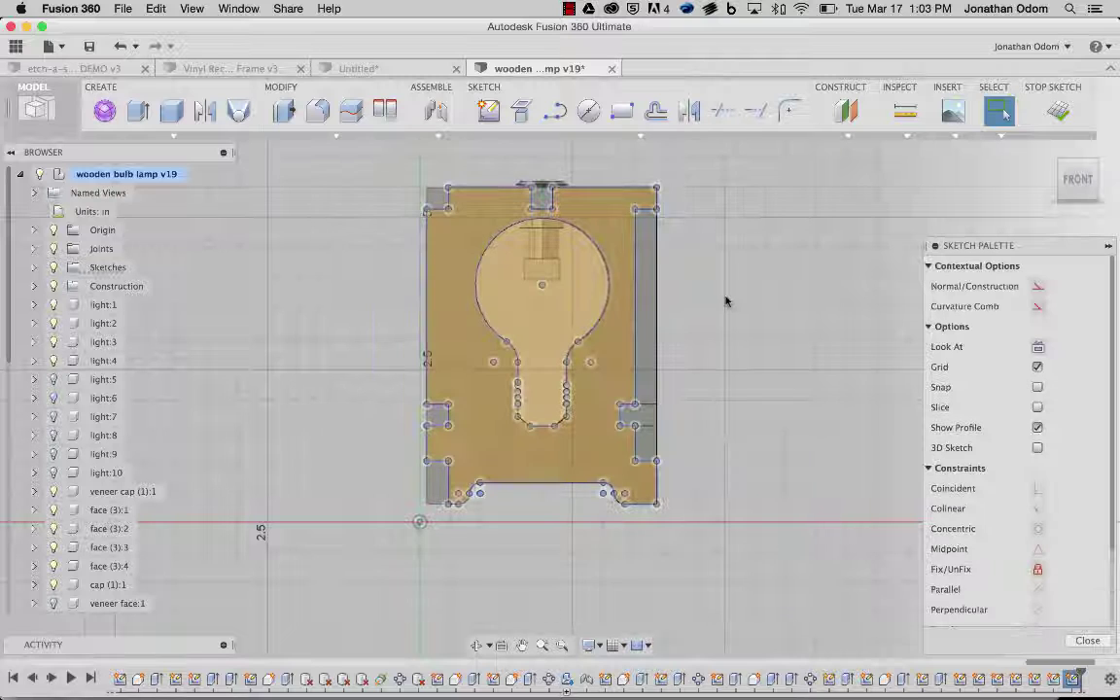
{"action": "right_click", "coordinate": [720, 302]}
{"action": "left_click", "coordinate": [692, 411]}
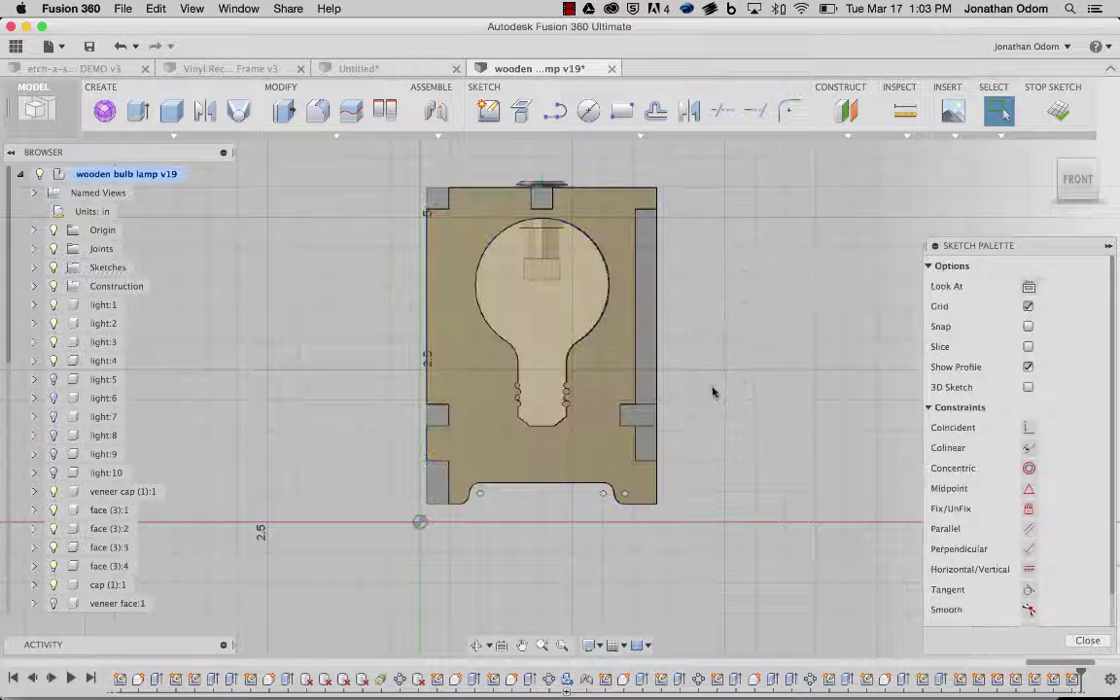
Step: Hide the latching switch component
{"action": "middle_click_drag", "start_coordinate": [709, 336], "coordinate": [684, 336]}
{"action": "scroll", "coordinate": [684, 336], "scroll_direction": "up", "scroll_amount": 1}
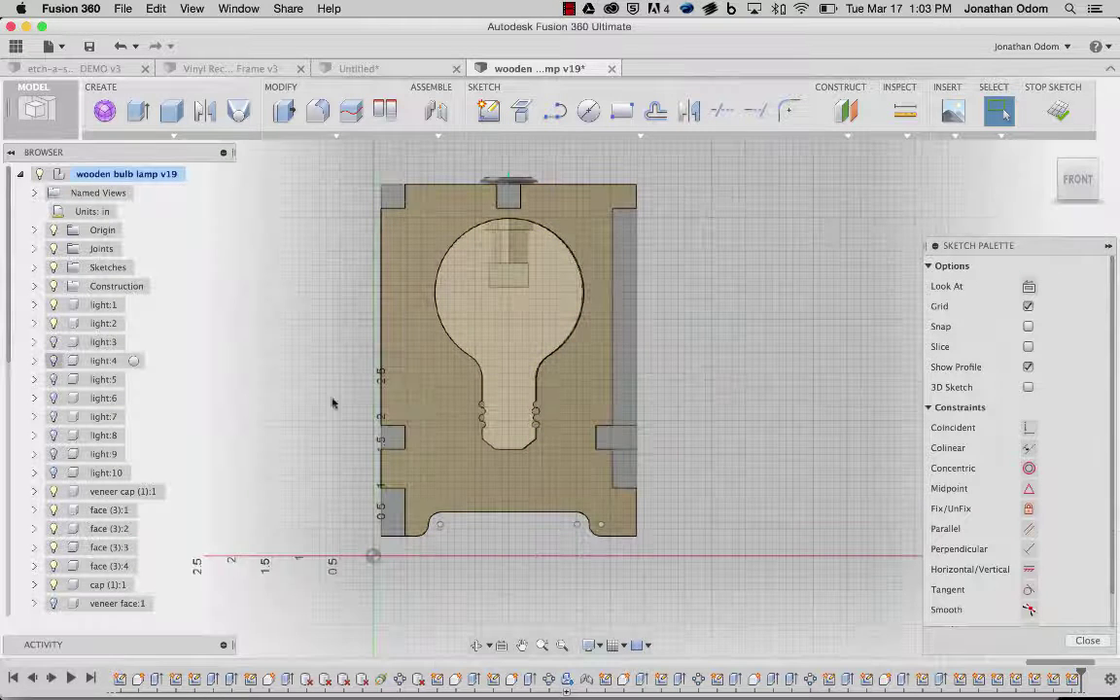
{"action": "scroll", "coordinate": [87, 408], "scroll_direction": "down", "scroll_amount": 5}
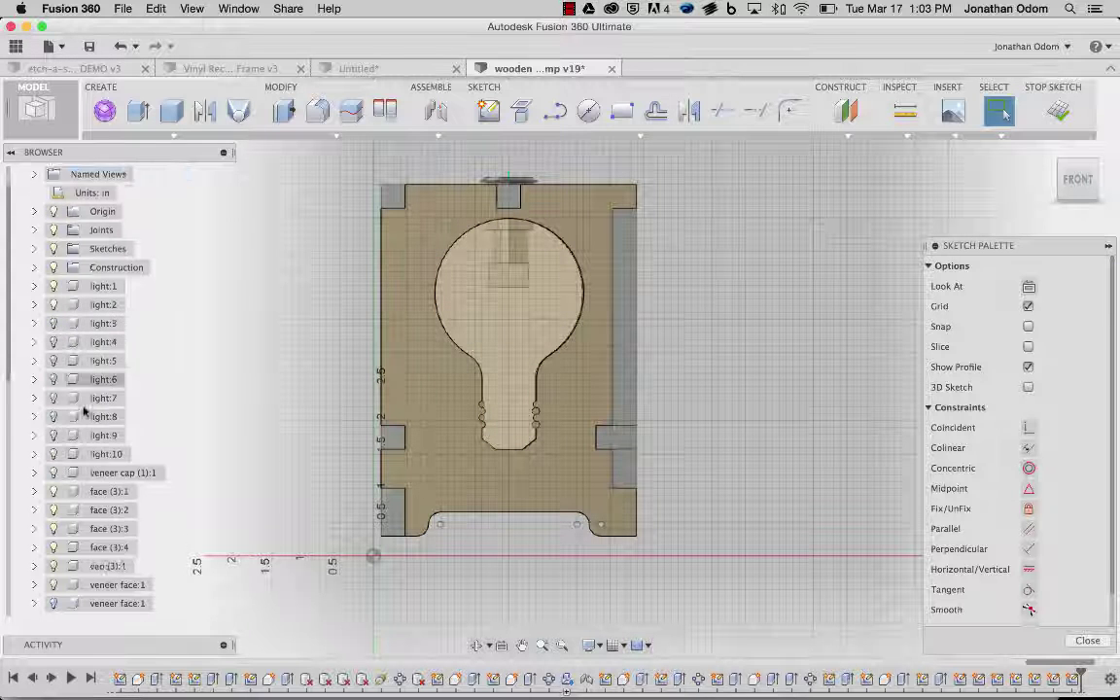
{"action": "scroll", "coordinate": [80, 473], "scroll_direction": "down", "scroll_amount": 1}
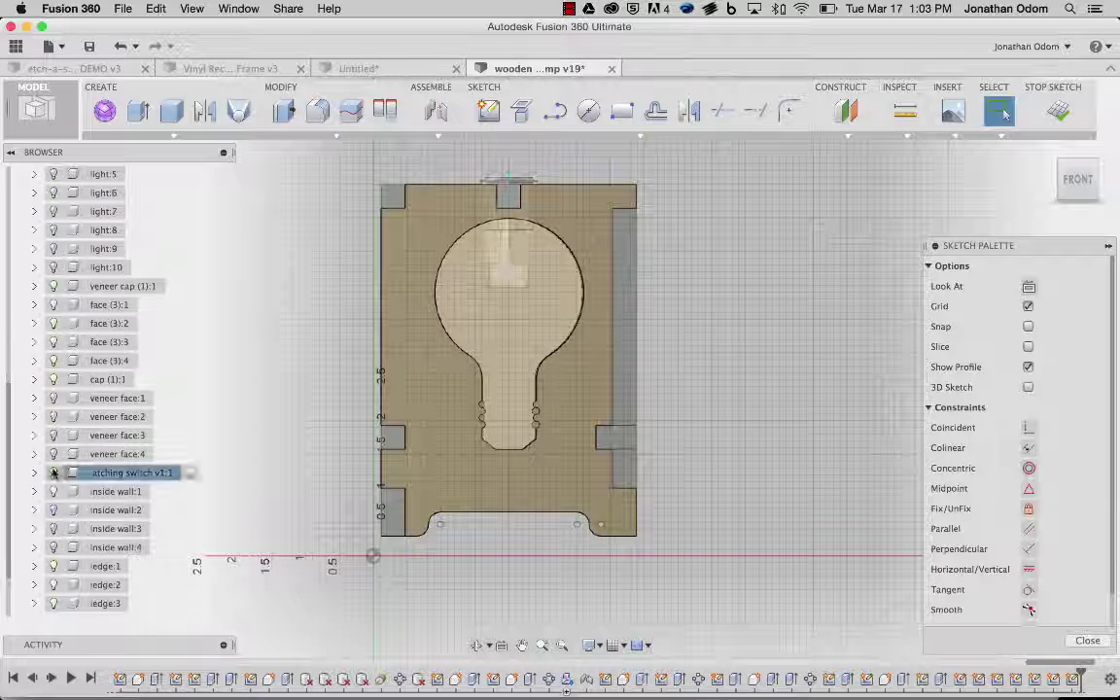
Step: Measure the distance between the front face's top edge and the bottom edge of its upper middle notch
{"action": "middle_click_drag", "start_coordinate": [697, 316], "coordinate": [695, 318]}
{"action": "scroll", "coordinate": [695, 317], "scroll_direction": "up", "scroll_amount": 3}
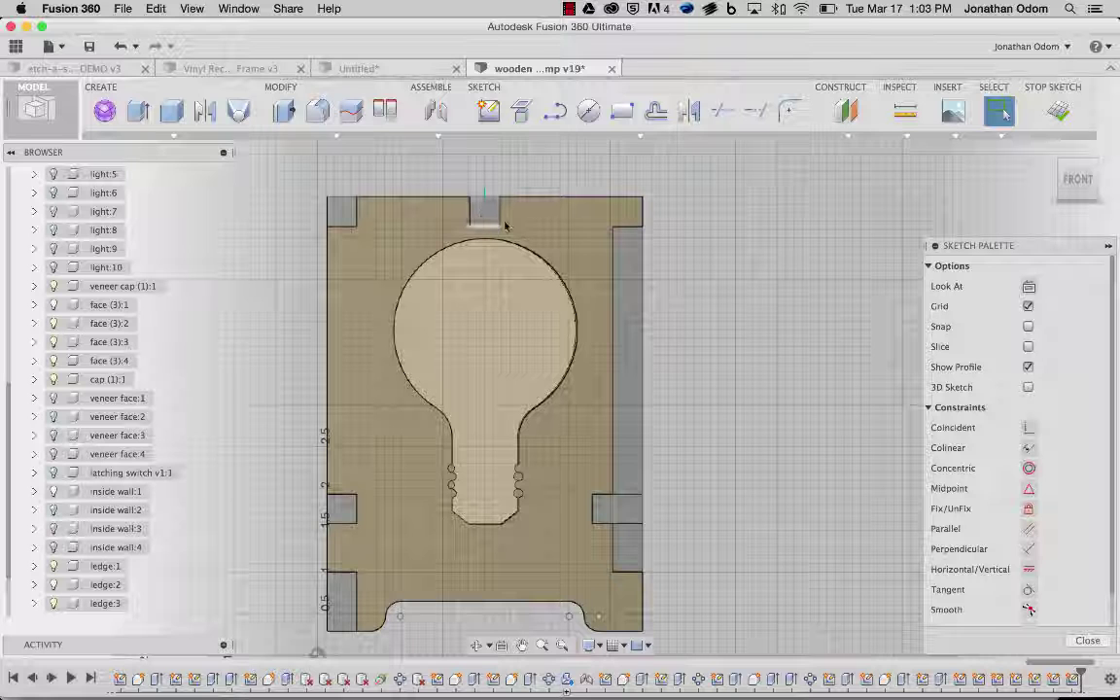
{"action": "left_click", "coordinate": [905, 110]}
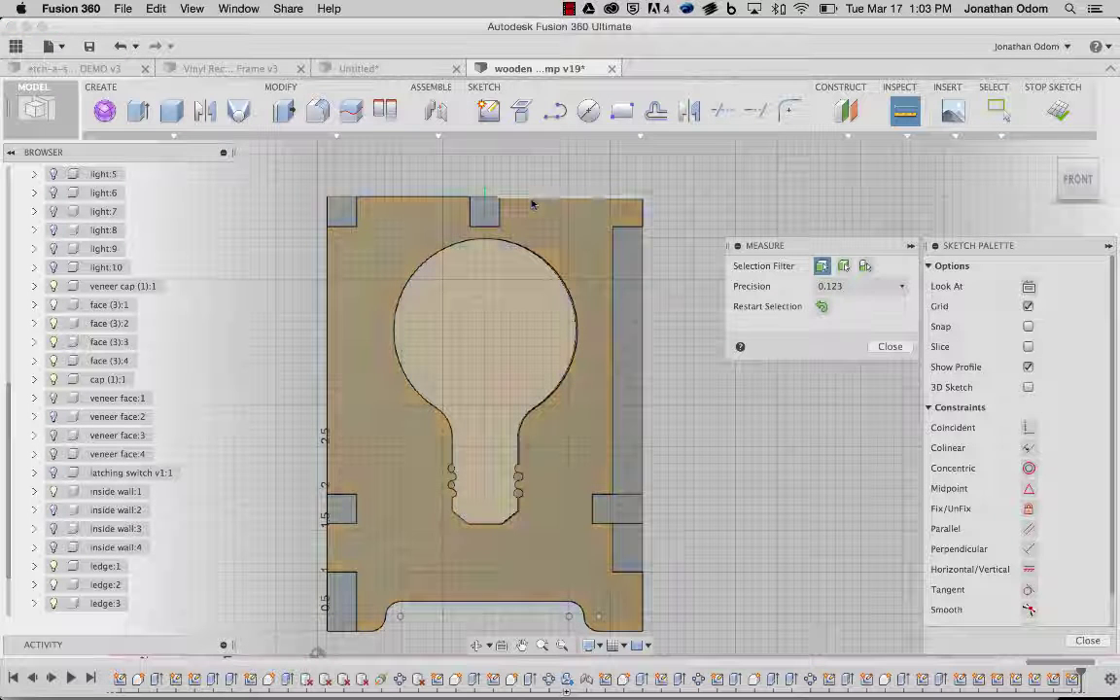
{"action": "left_click", "coordinate": [532, 202]}
{"action": "left_click", "coordinate": [485, 226]}
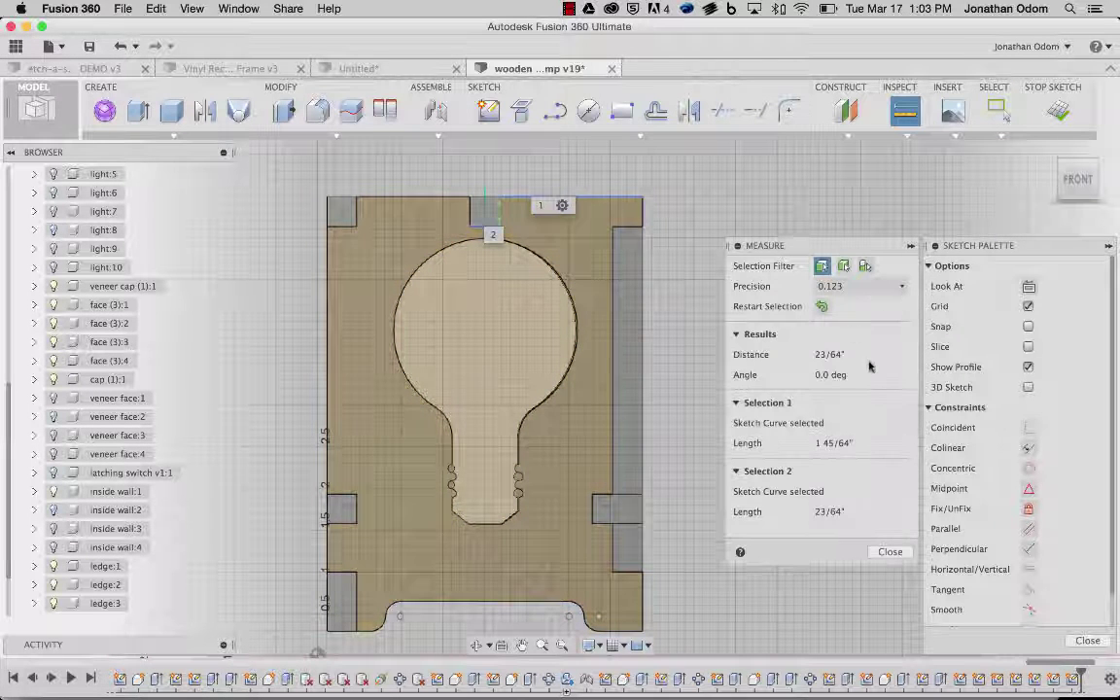
{"action": "left_click", "coordinate": [832, 354]}
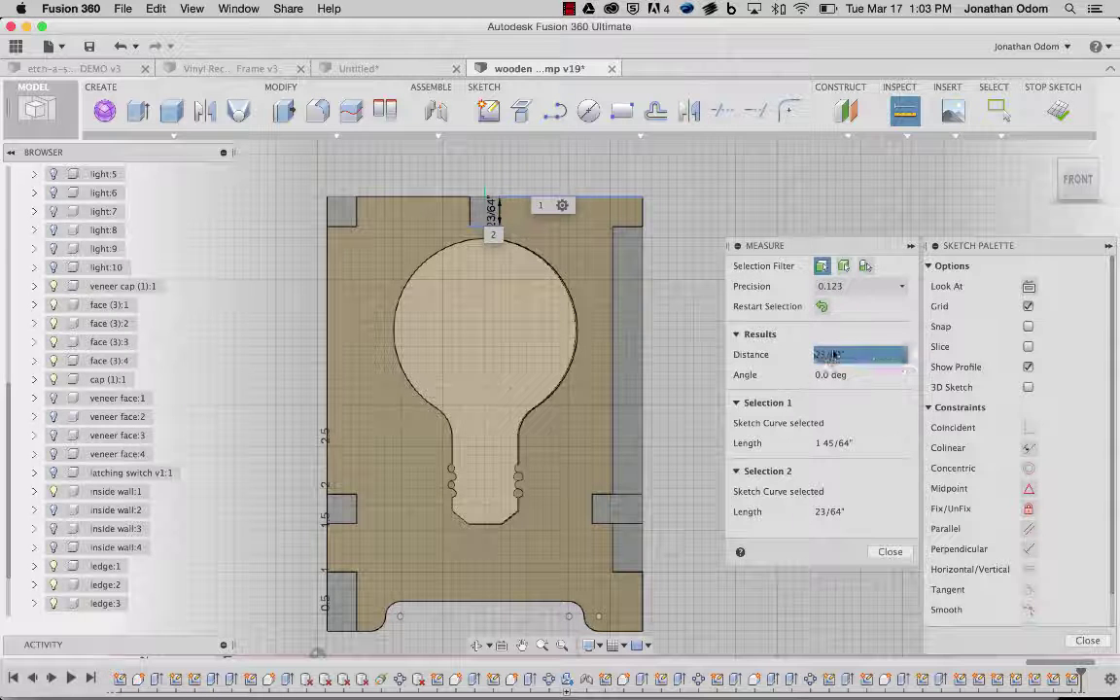
{"action": "key", "text": "Escape"}
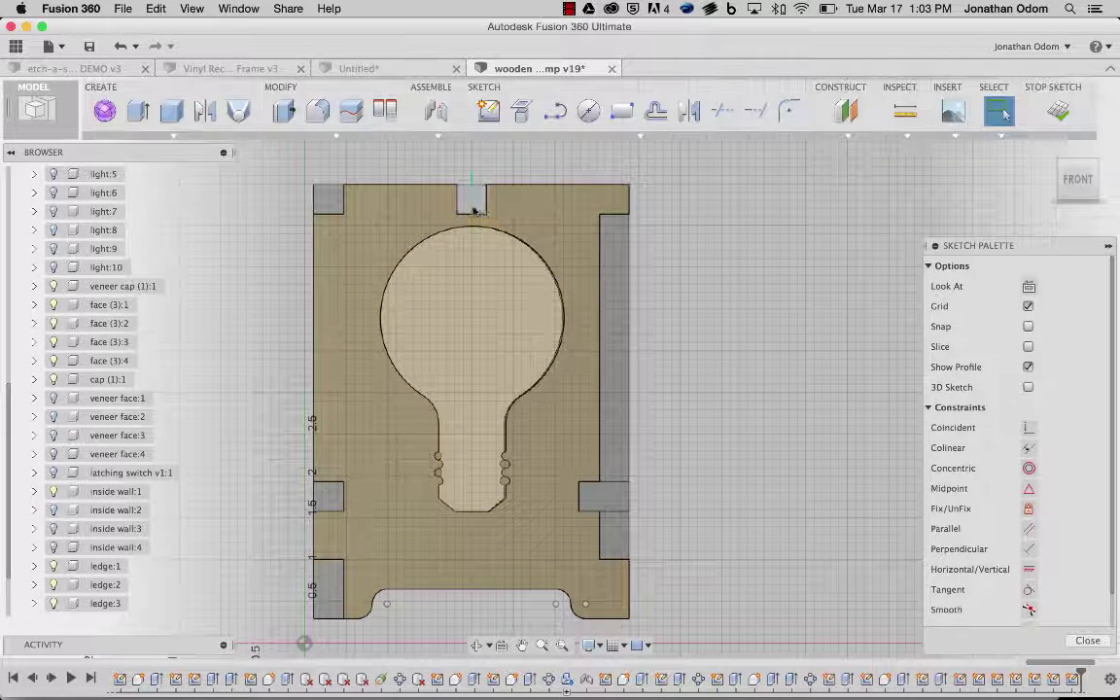
{"action": "left_click", "coordinate": [483, 214]}
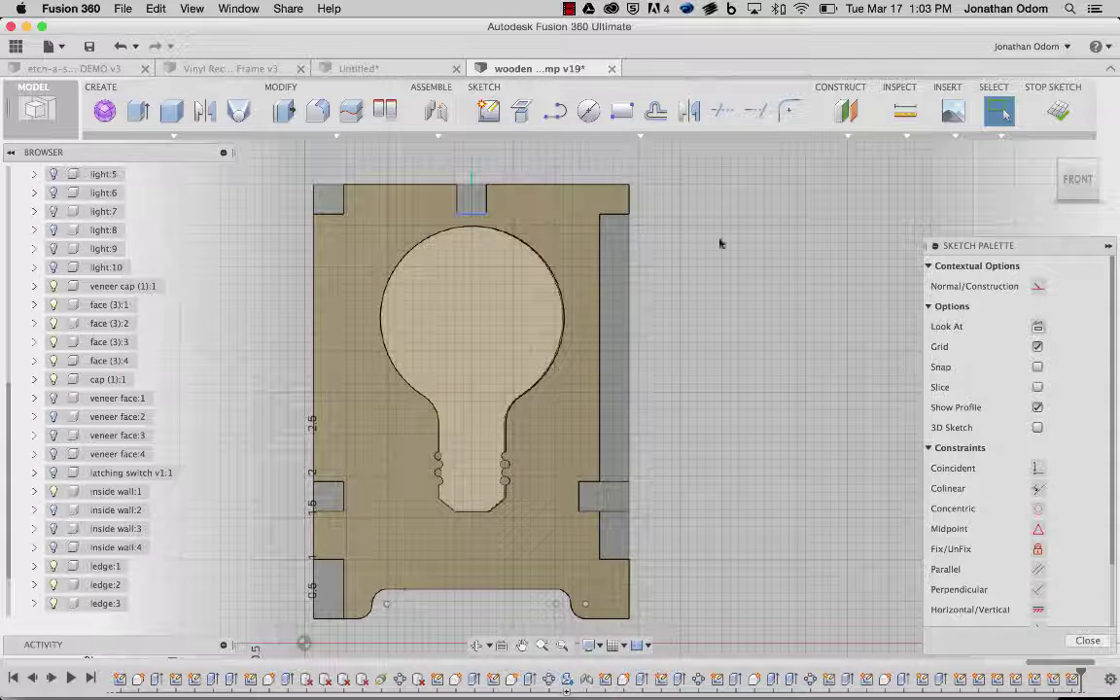
{"action": "mouse_move", "coordinate": [739, 254]}
{"action": "middle_mouse_down"}
{"action": "mouse_move", "coordinate": [711, 247]}
{"action": "mouse_move", "coordinate": [701, 259]}
{"action": "middle_mouse_up"}
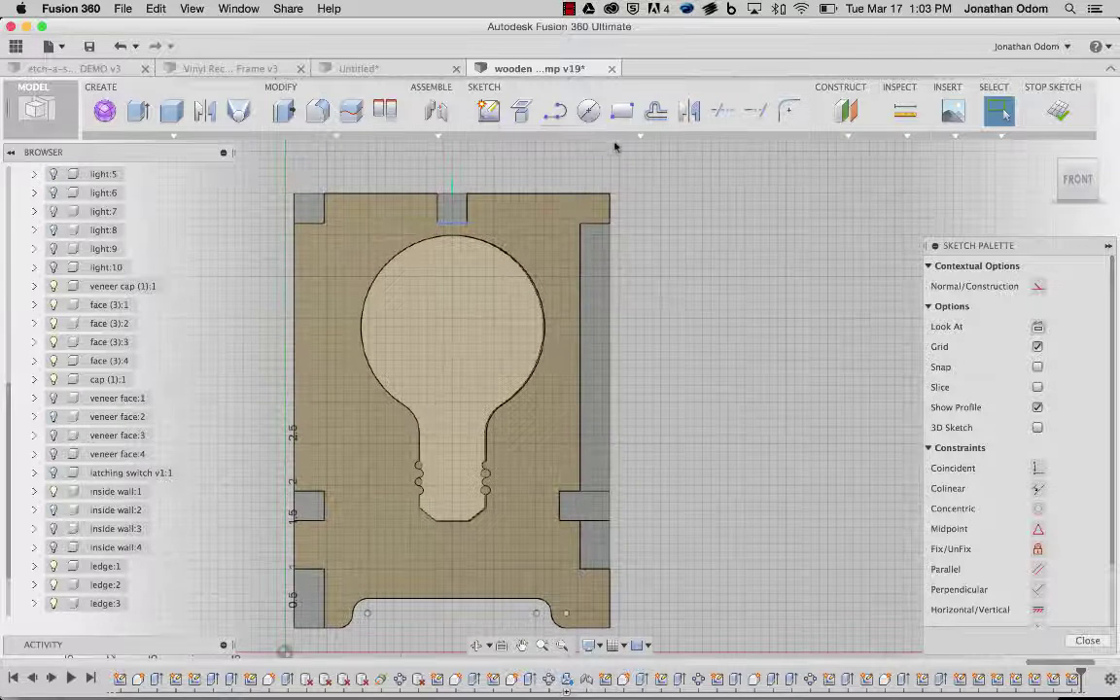
{"action": "left_click", "coordinate": [621, 140]}
{"action": "left_click", "coordinate": [350, 206]}
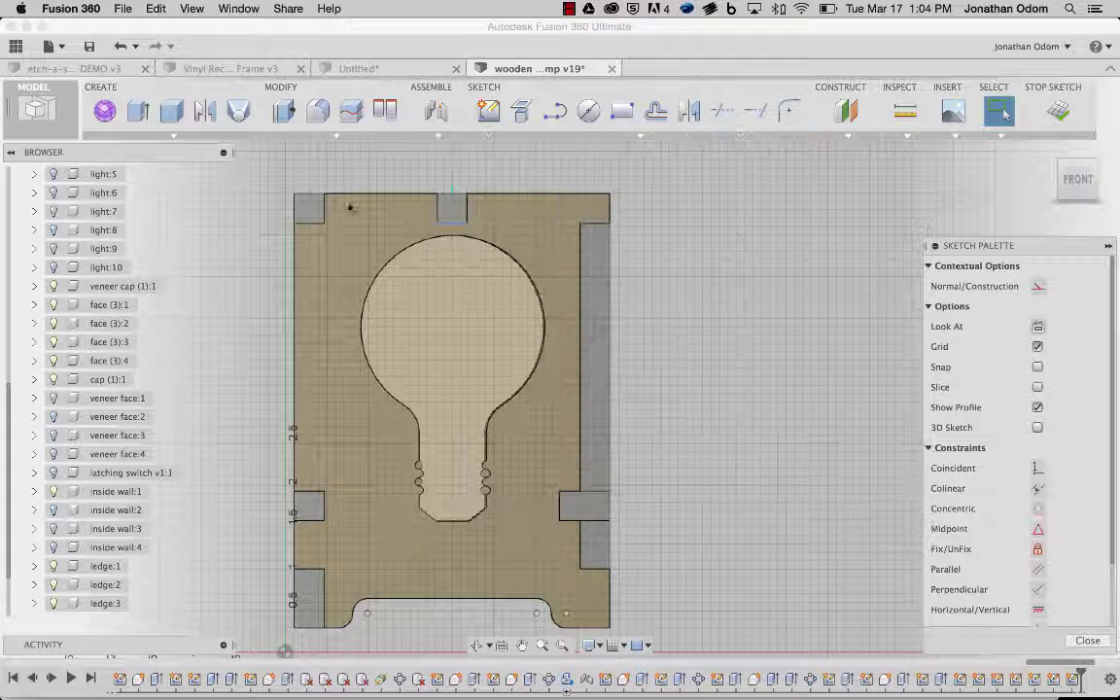
Step: Rename the user parameter "thickness" to "thick", keeping its expression, and accept the parameters
{"action": "left_click", "coordinate": [294, 126]}
{"action": "left_click", "coordinate": [348, 465]}
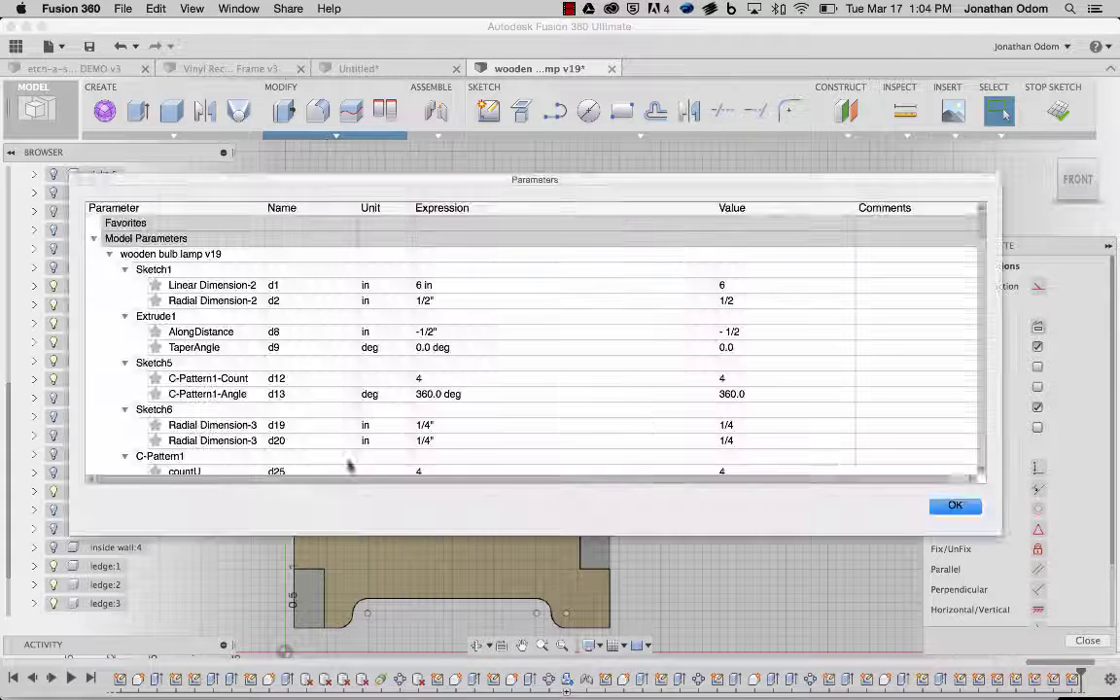
{"action": "left_click_drag", "start_coordinate": [981, 222], "coordinate": [969, 455]}
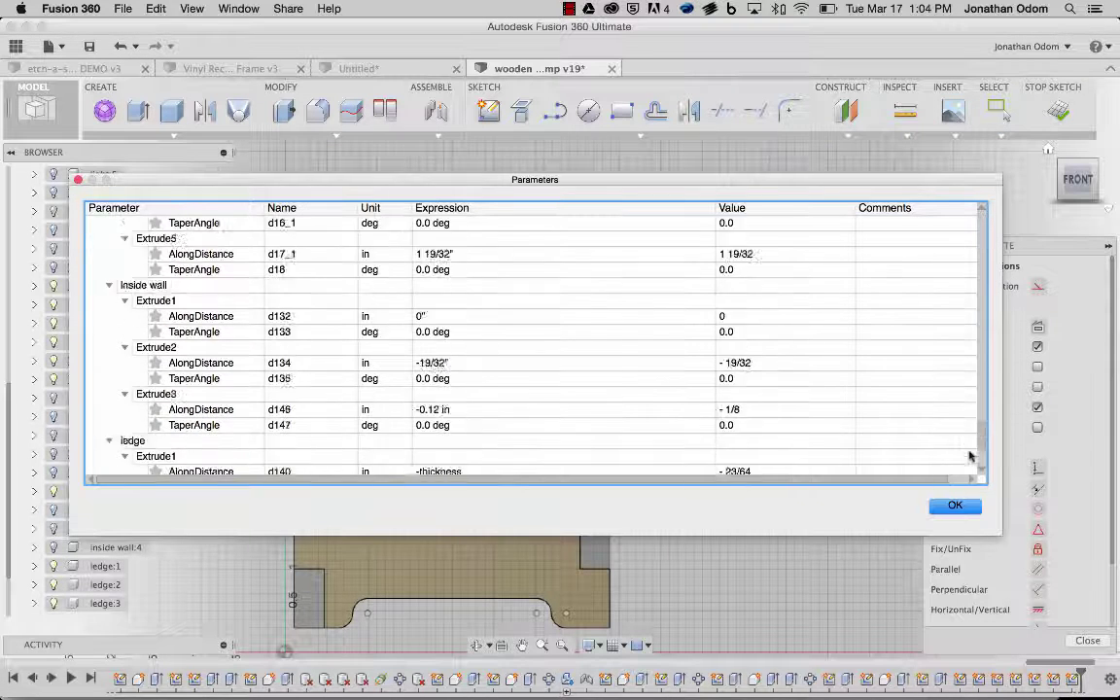
{"action": "scroll", "coordinate": [970, 455], "scroll_direction": "down", "scroll_amount": 5}
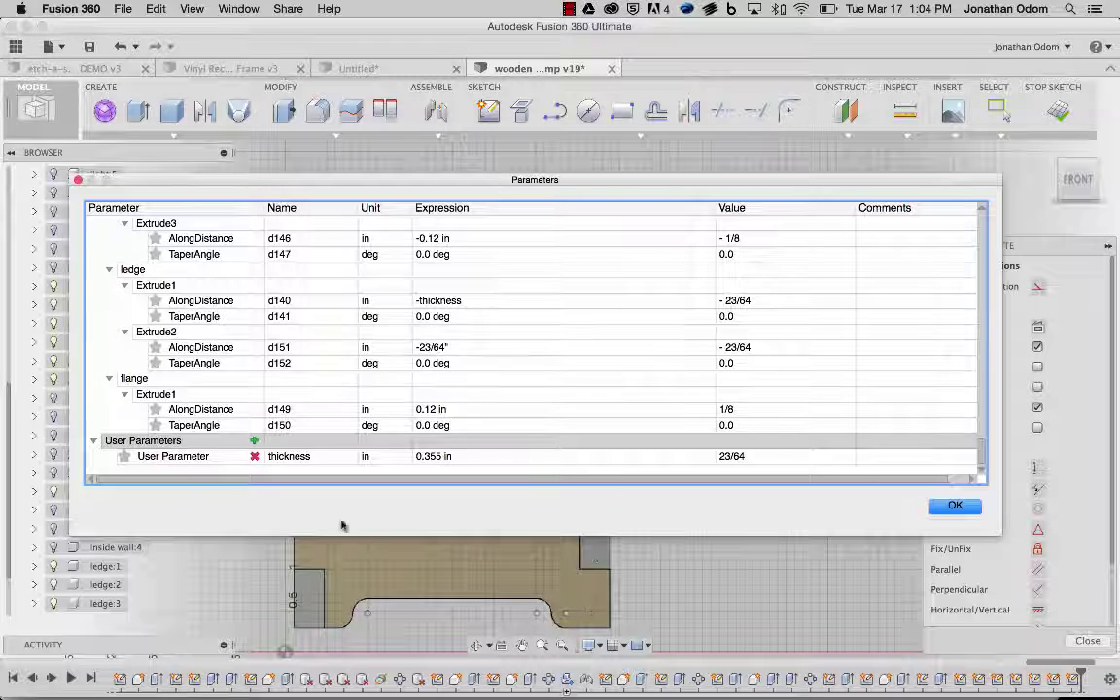
{"action": "left_click", "coordinate": [255, 442]}
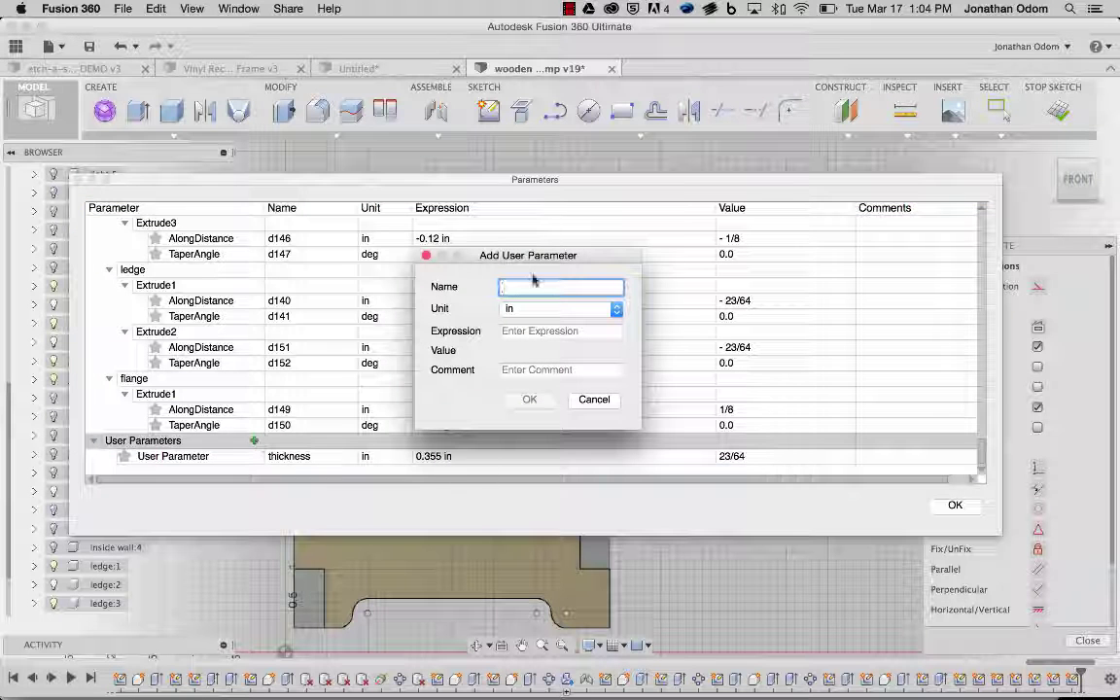
{"action": "left_click", "coordinate": [594, 399]}
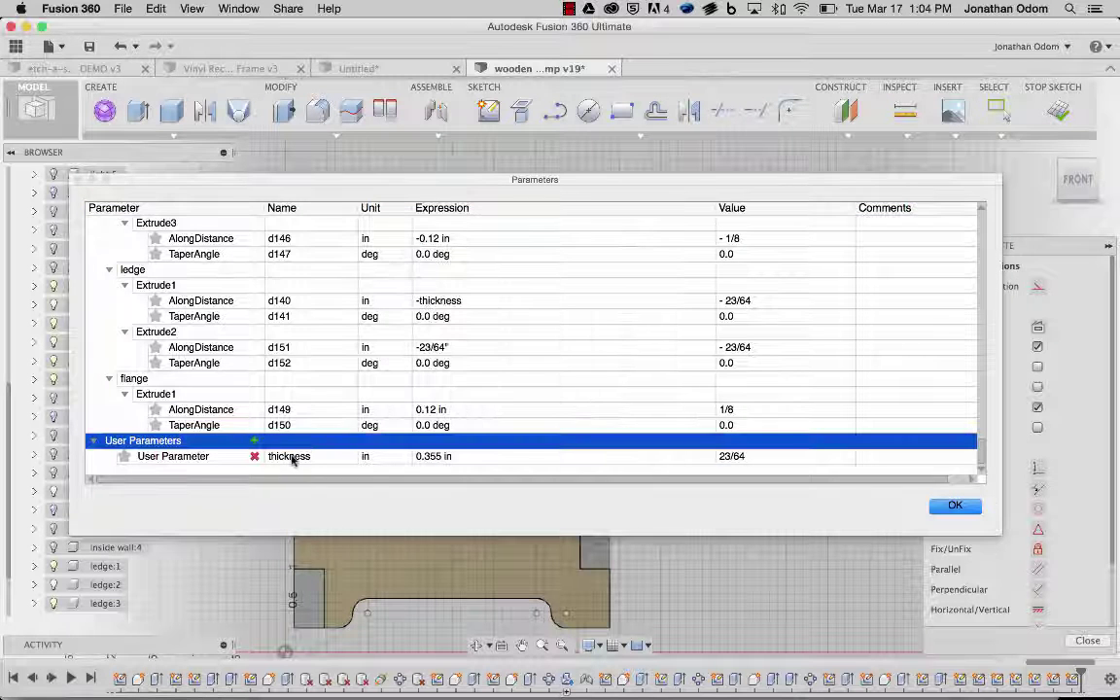
{"action": "double_click", "coordinate": [290, 457]}
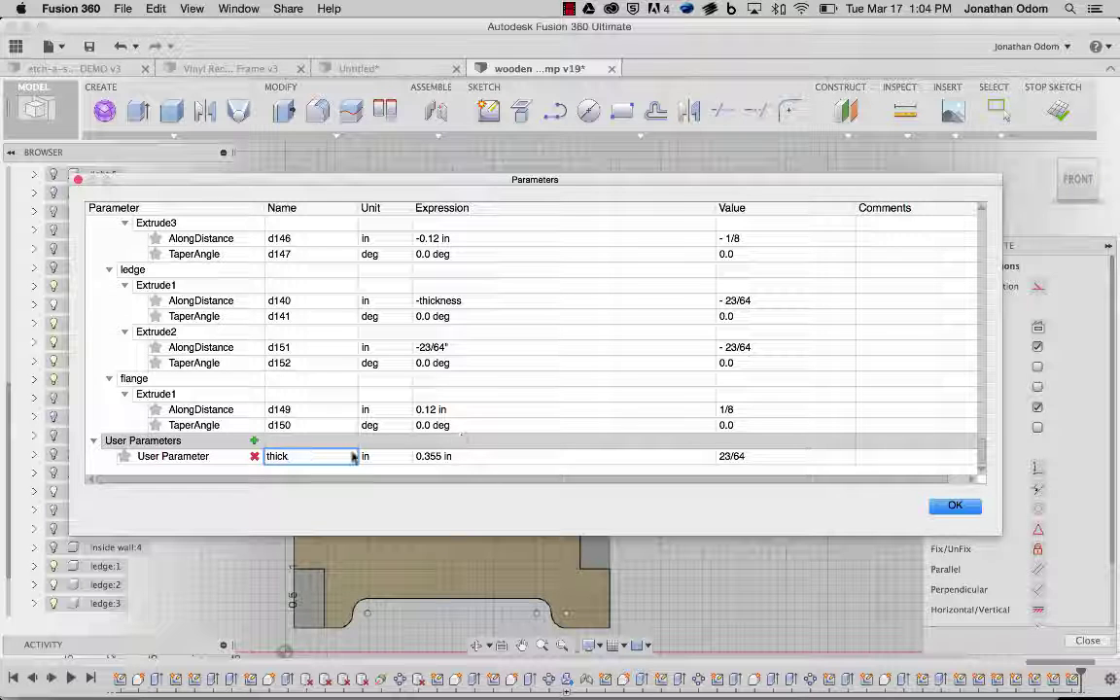
{"action": "type", "text": "thick"}
{"action": "double_click", "coordinate": [640, 455]}
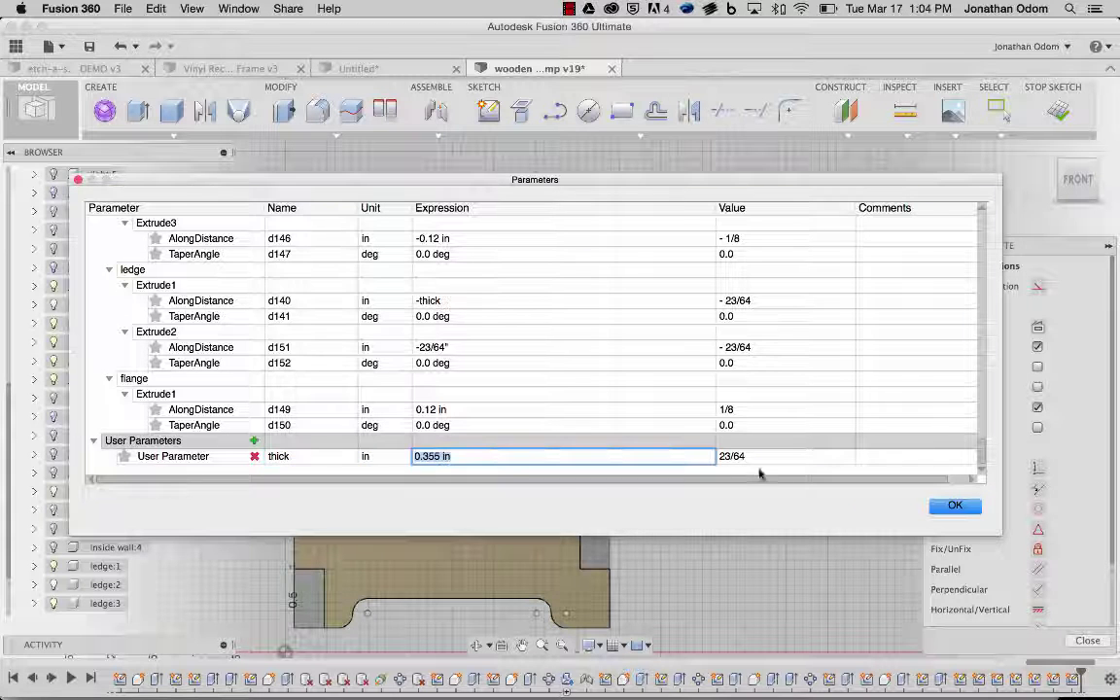
{"action": "left_click", "coordinate": [957, 505]}
{"action": "left_click", "coordinate": [696, 416]}
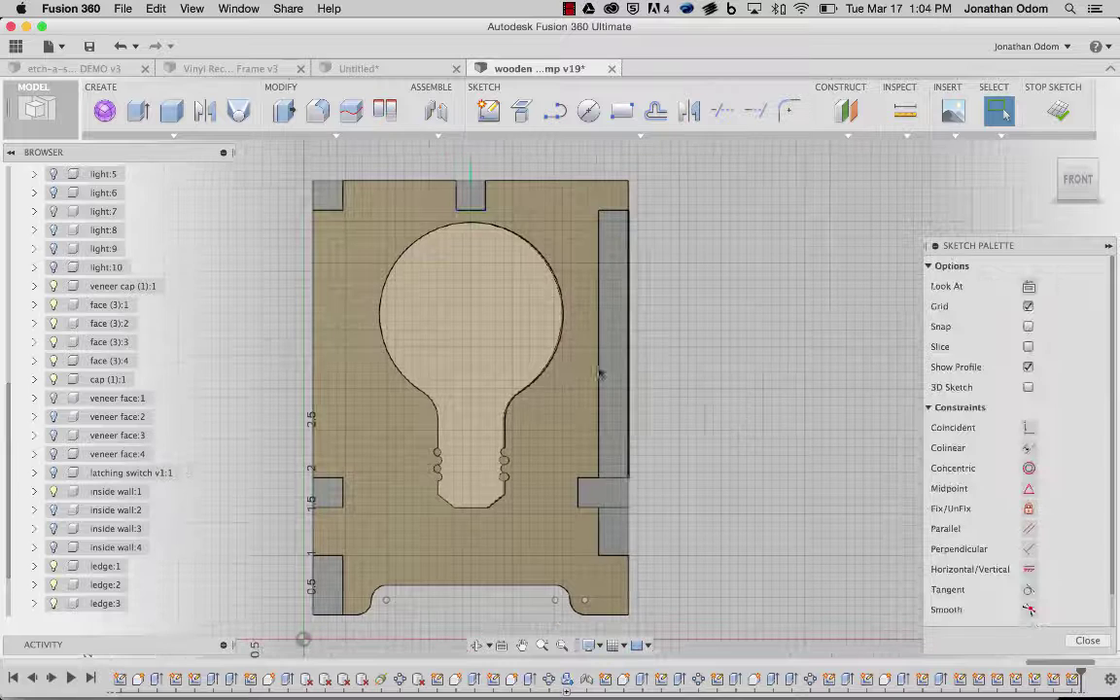
Step: Hide the first inside wall component
{"action": "left_click", "coordinate": [54, 491]}
{"action": "scroll", "coordinate": [76, 506], "scroll_direction": "down", "scroll_amount": 2}
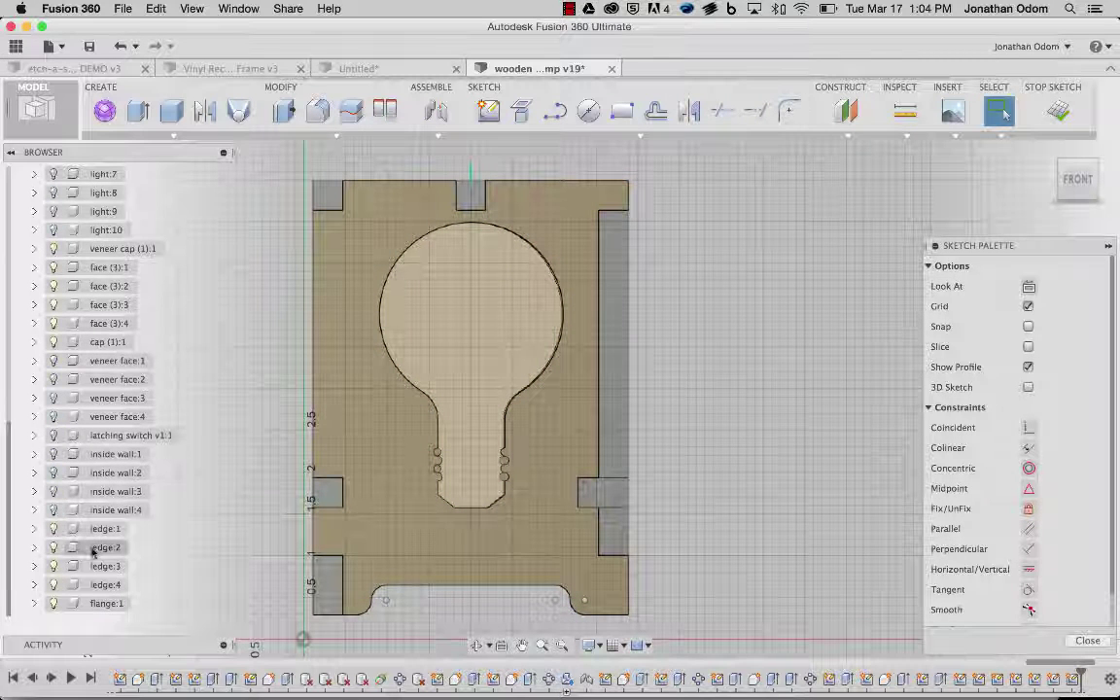
{"action": "scroll", "coordinate": [56, 389], "scroll_direction": "up", "scroll_amount": 10}
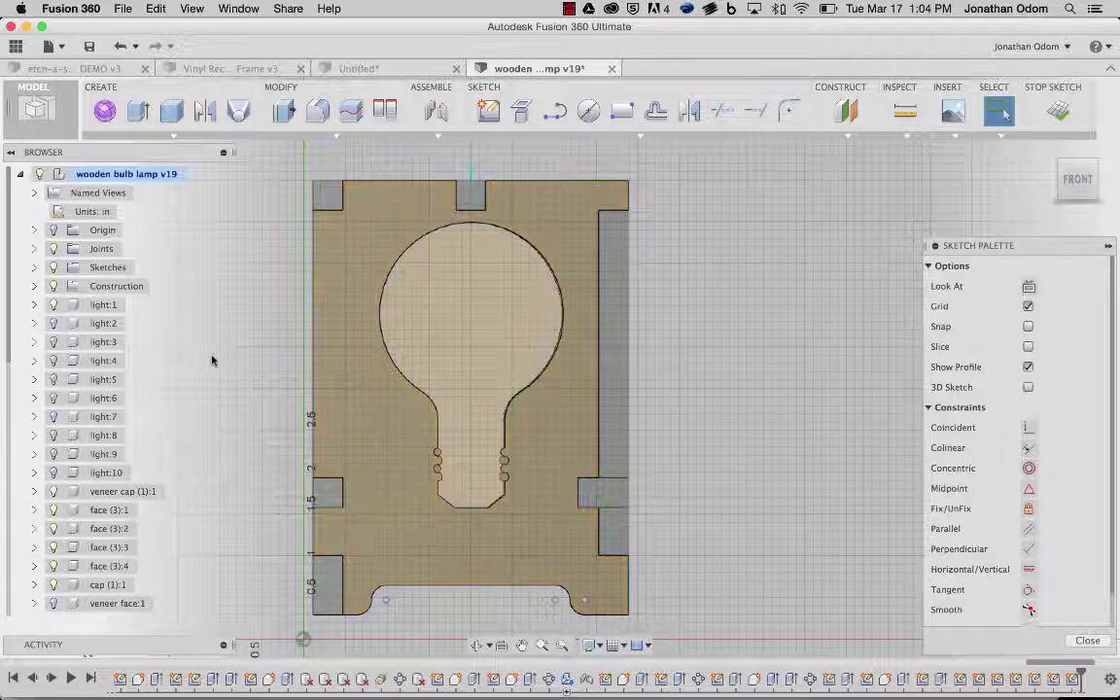
Step: Hide the remaining components around the front face's sketch, including the other inside walls, the flange and the veneer cap
{"action": "scroll", "coordinate": [132, 367], "scroll_direction": "down", "scroll_amount": 8}
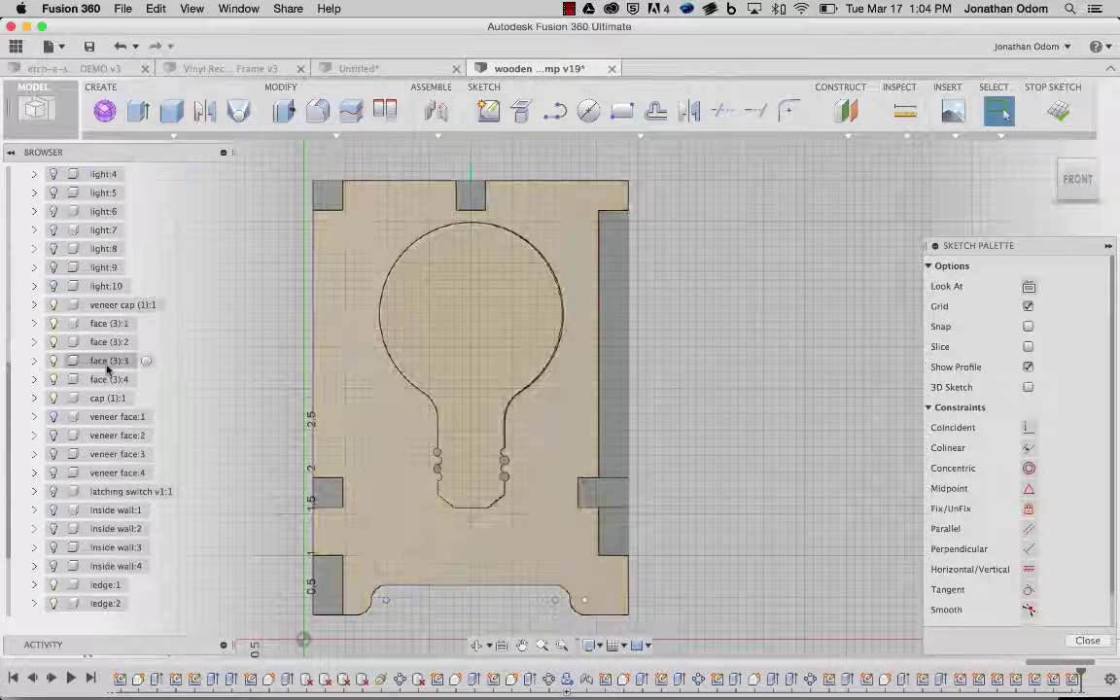
{"action": "left_click", "coordinate": [52, 530]}
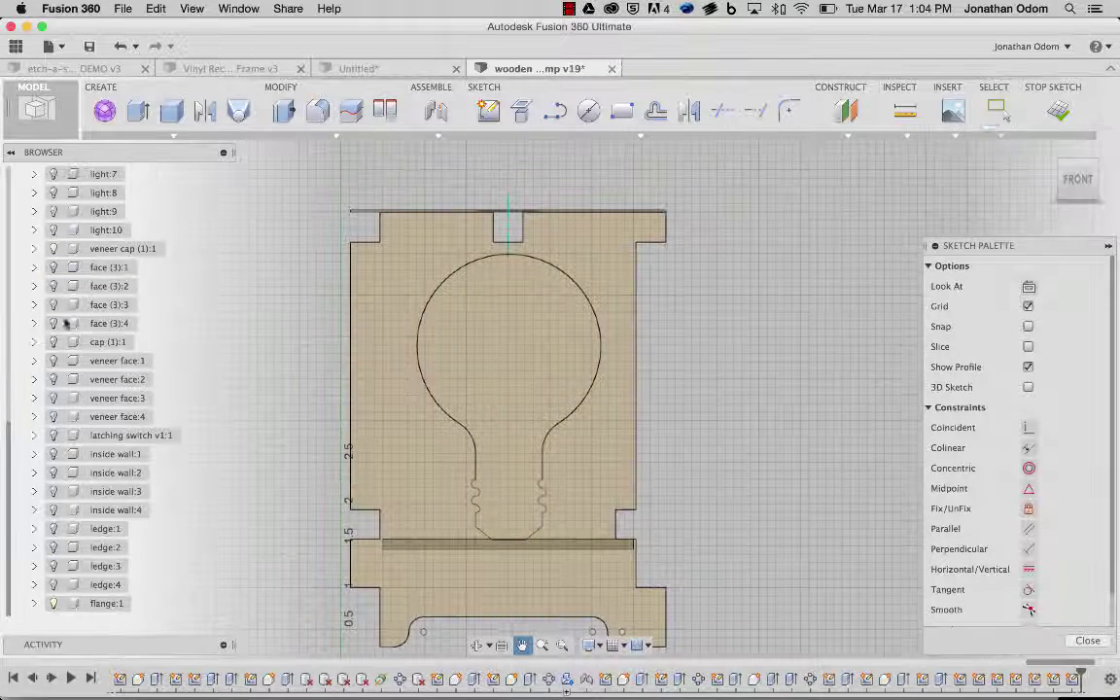
{"action": "scroll", "coordinate": [105, 326], "scroll_direction": "up", "scroll_amount": 3}
{"action": "scroll", "coordinate": [102, 333], "scroll_direction": "down", "scroll_amount": 5}
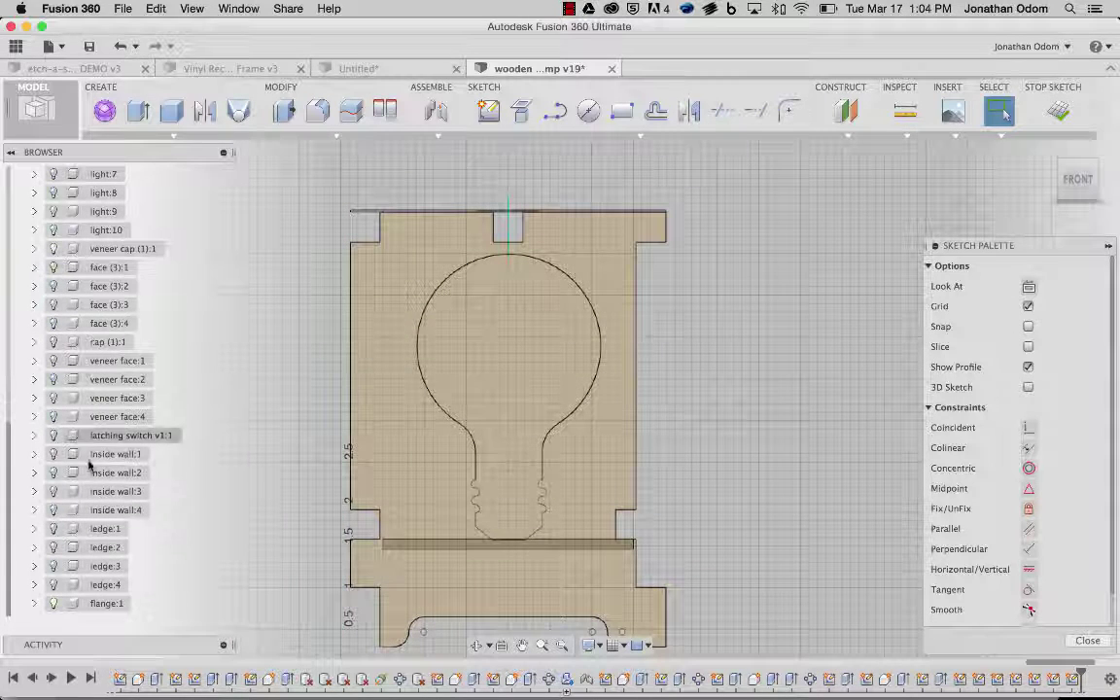
{"action": "left_click", "coordinate": [54, 605]}
{"action": "middle_click_drag", "start_coordinate": [746, 388], "coordinate": [738, 353]}
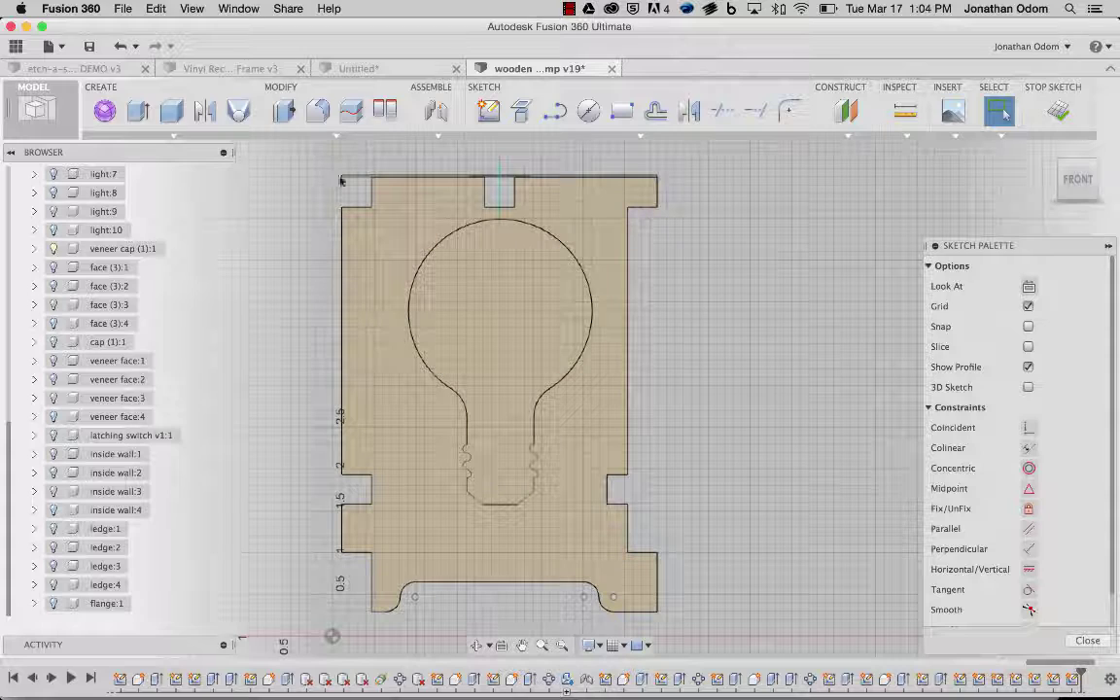
{"action": "scroll", "coordinate": [58, 282], "scroll_direction": "up", "scroll_amount": 3}
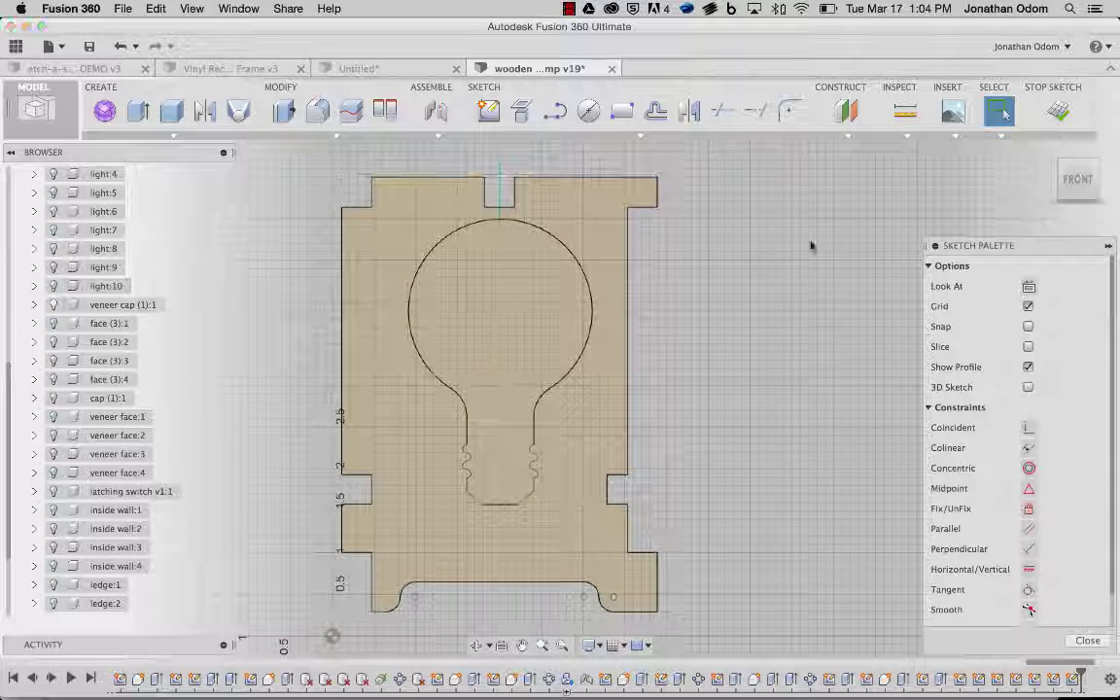
{"action": "scroll", "coordinate": [570, 324], "scroll_direction": "up", "scroll_amount": 5}
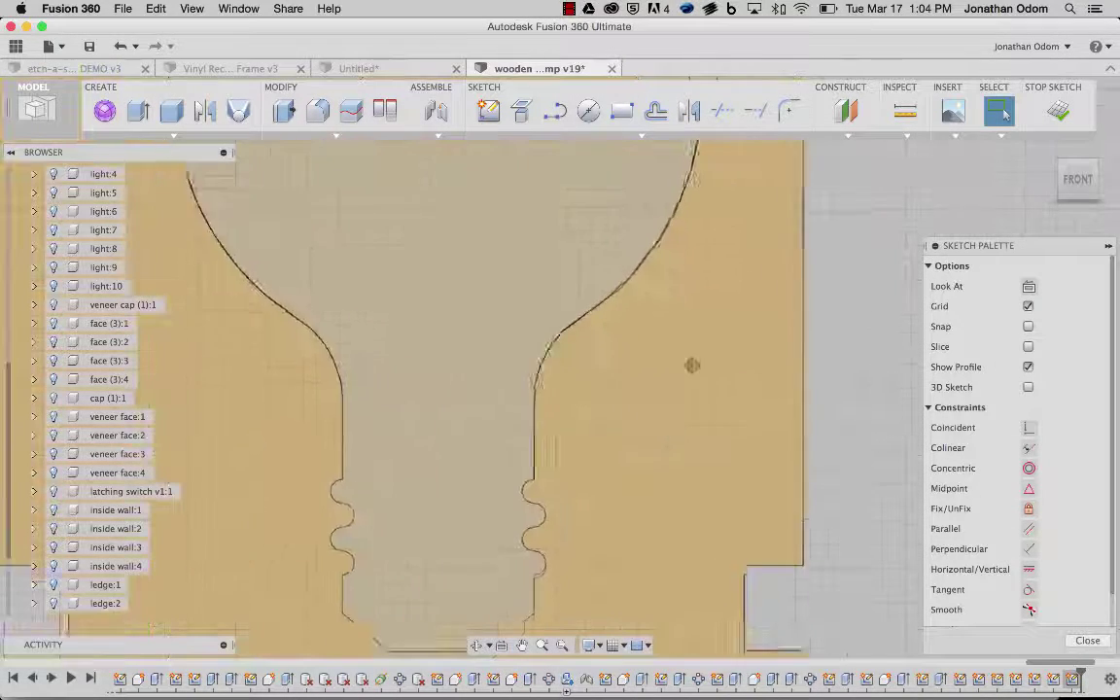
{"action": "middle_click_drag", "start_coordinate": [692, 364], "coordinate": [712, 296]}
{"action": "scroll", "coordinate": [583, 270], "scroll_direction": "down", "scroll_amount": 5}
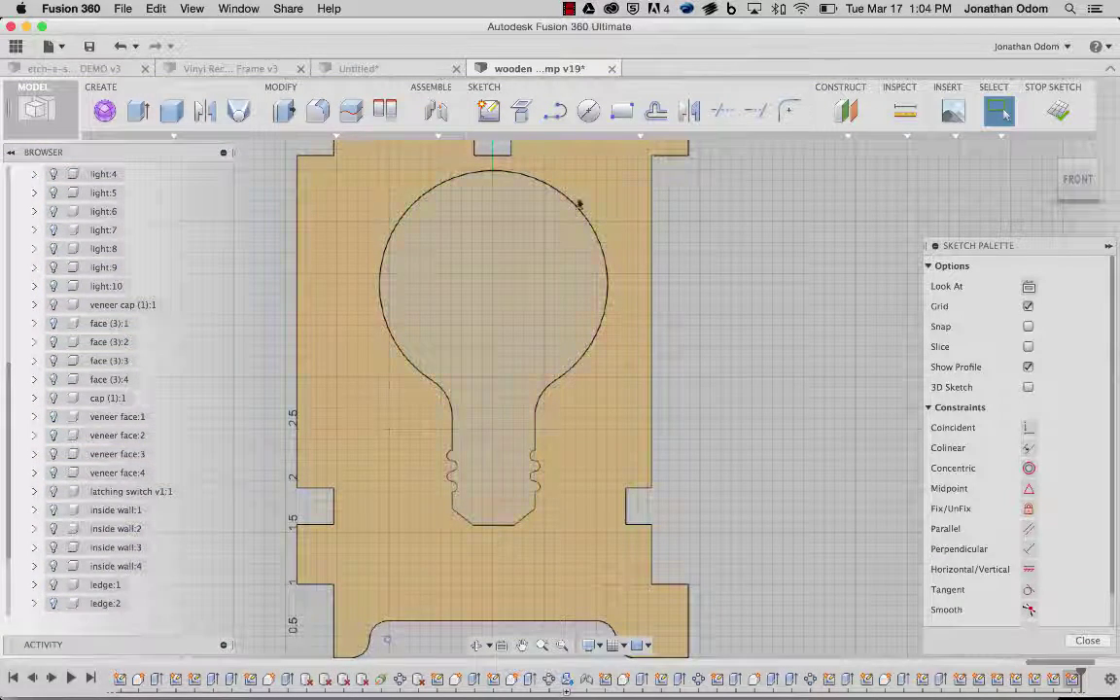
{"action": "middle_click_drag", "start_coordinate": [692, 381], "coordinate": [661, 389]}
{"action": "scroll", "coordinate": [668, 383], "scroll_direction": "down", "scroll_amount": 1}
{"action": "key", "text": "Escape"}
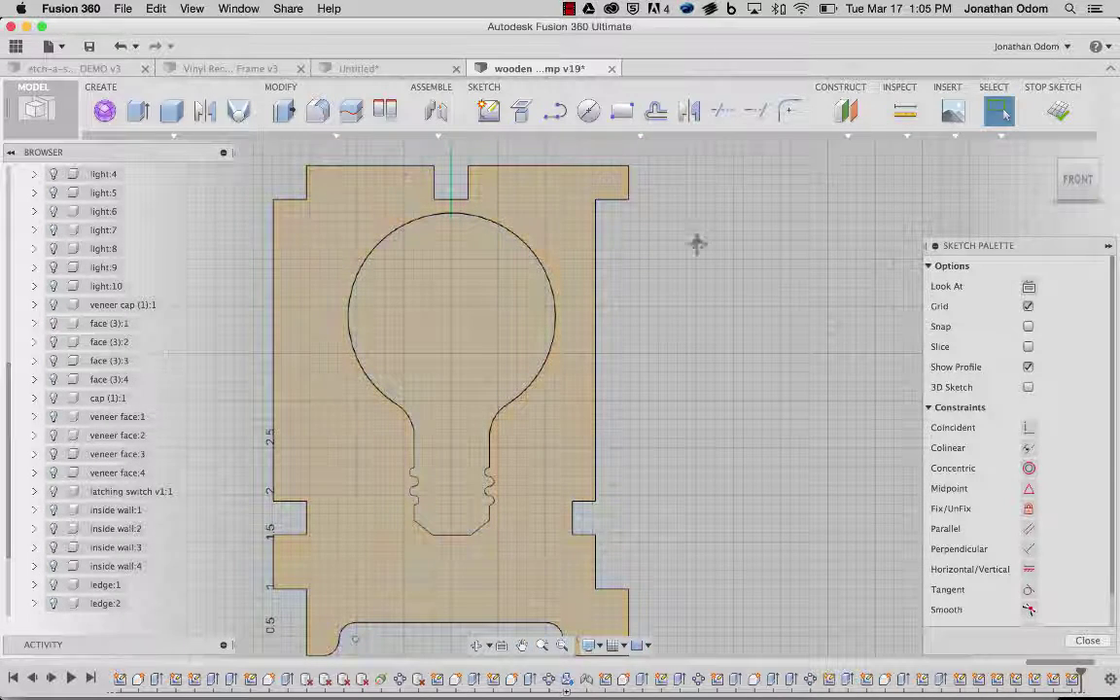
Step: Dimension the horizontal offset between the upper right tab's outer edge and the long right side edge, driven by the parameter "thick"
{"action": "mouse_move", "coordinate": [696, 243]}
{"action": "middle_mouse_down"}
{"action": "mouse_move", "coordinate": [671, 239]}
{"action": "mouse_move", "coordinate": [673, 251]}
{"action": "middle_mouse_up"}
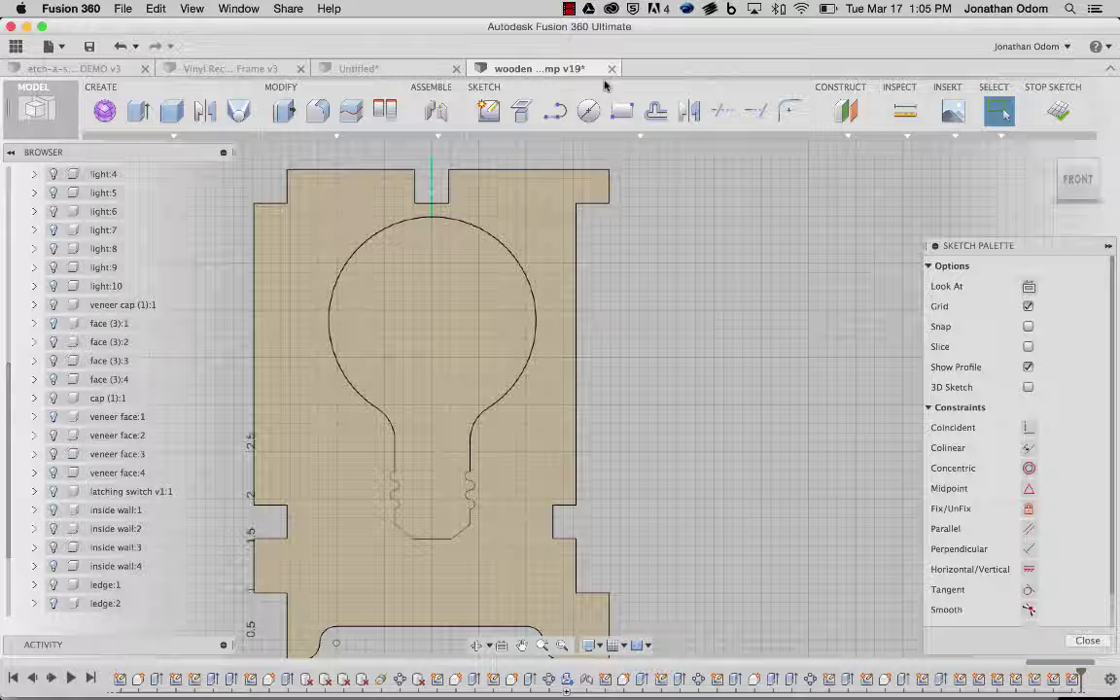
{"action": "left_click", "coordinate": [643, 136]}
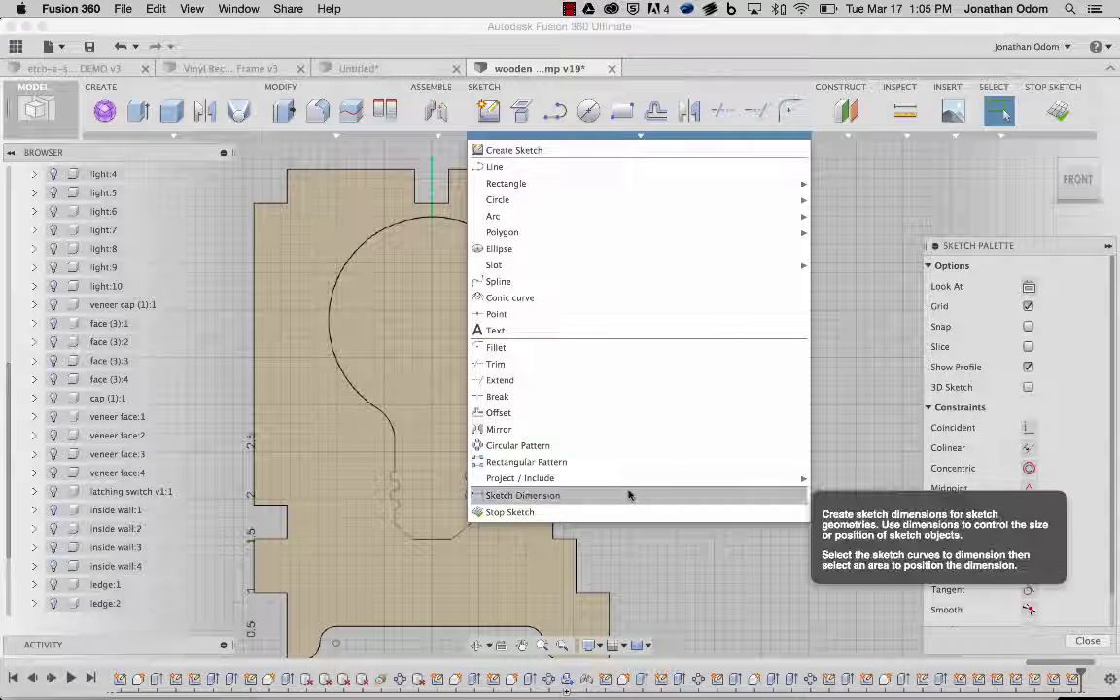
{"action": "left_click", "coordinate": [628, 495]}
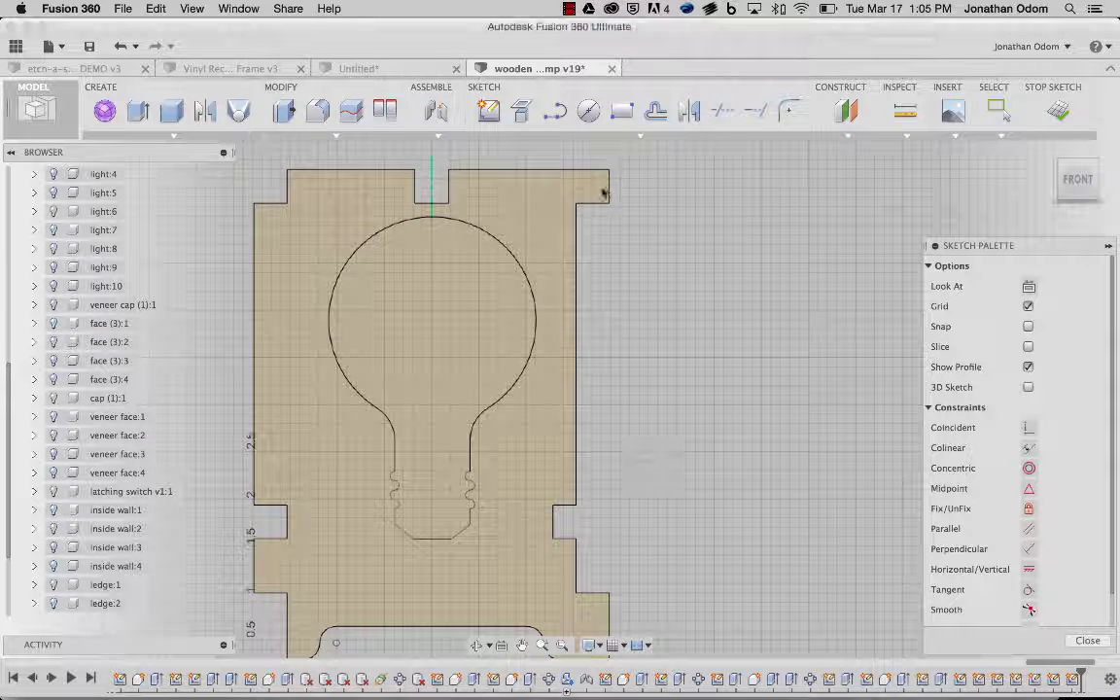
{"action": "left_click", "coordinate": [577, 247]}
{"action": "middle_click_drag", "start_coordinate": [616, 229], "coordinate": [581, 302]}
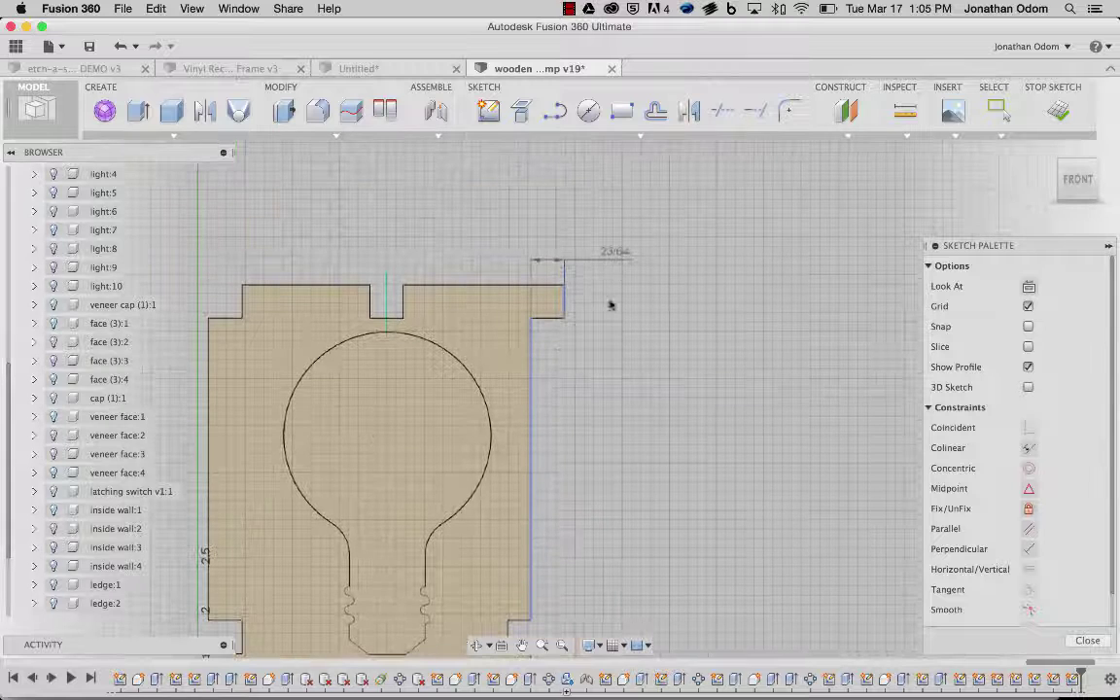
{"action": "left_click", "coordinate": [618, 361]}
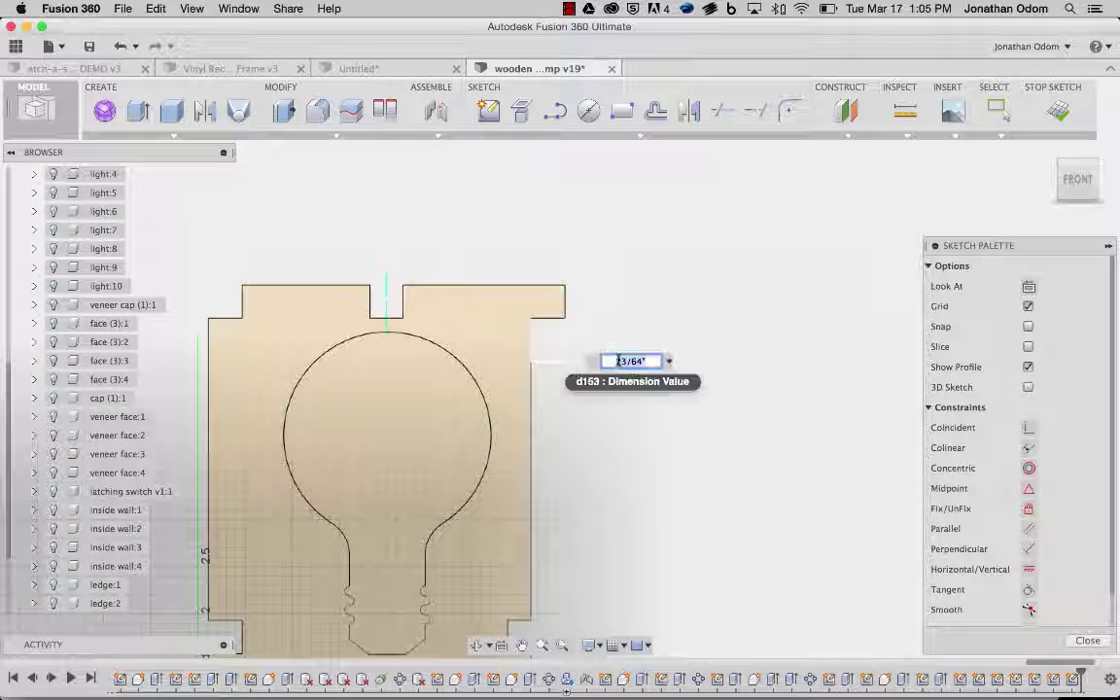
{"action": "left_click", "coordinate": [649, 362]}
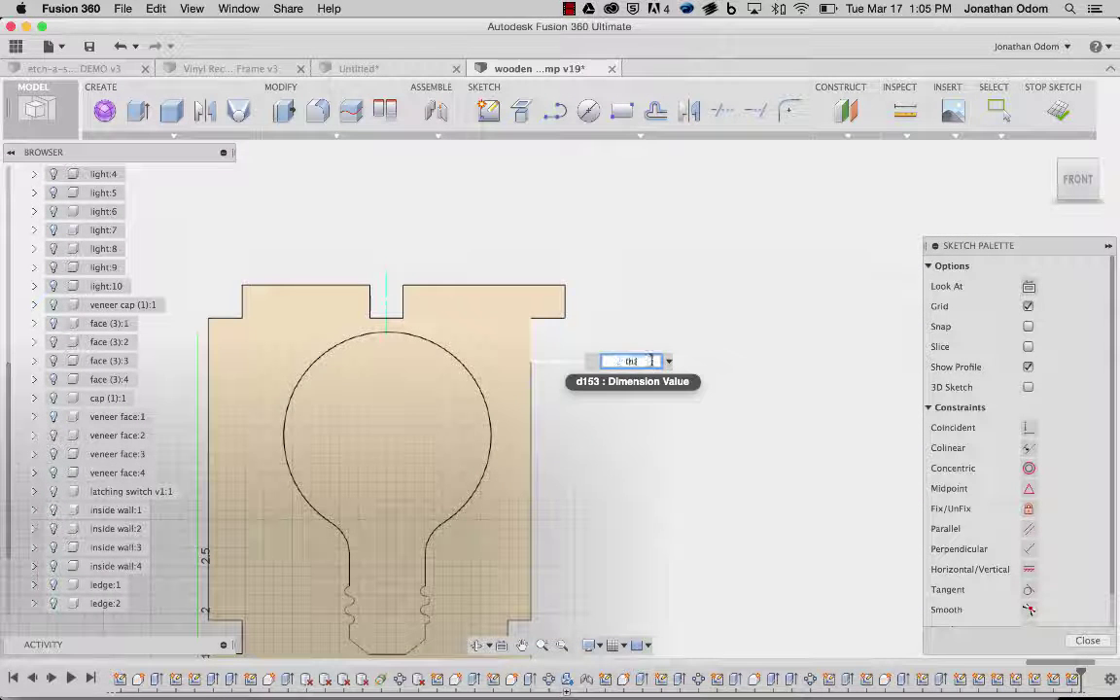
{"action": "key", "text": "Return"}
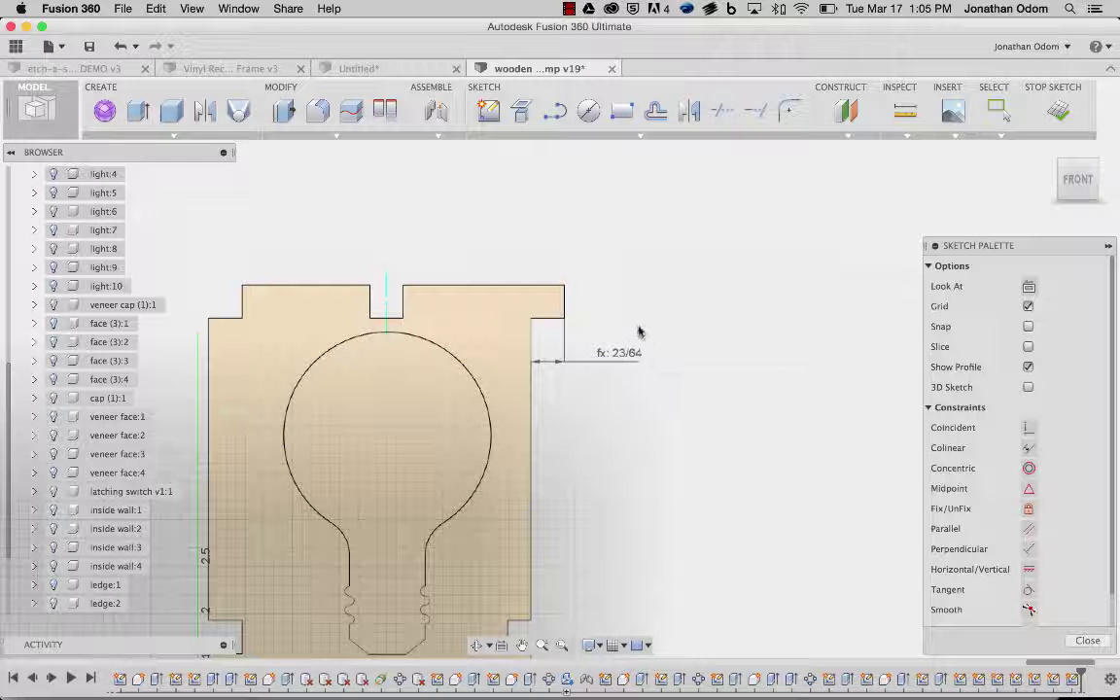
Step: Dimension the horizontal offset between the right foot's outer edge and the short side edge above it, driven by the parameter "thick"
{"action": "scroll", "coordinate": [678, 398], "scroll_direction": "down", "scroll_amount": 5}
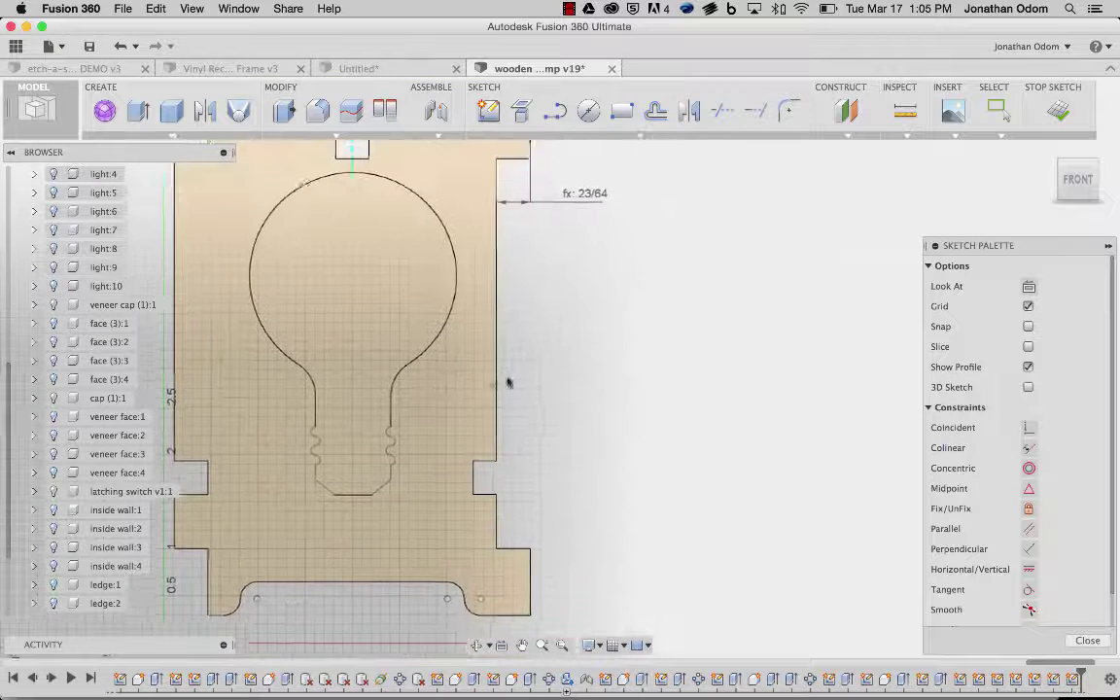
{"action": "scroll", "coordinate": [519, 429], "scroll_direction": "left", "scroll_amount": 3}
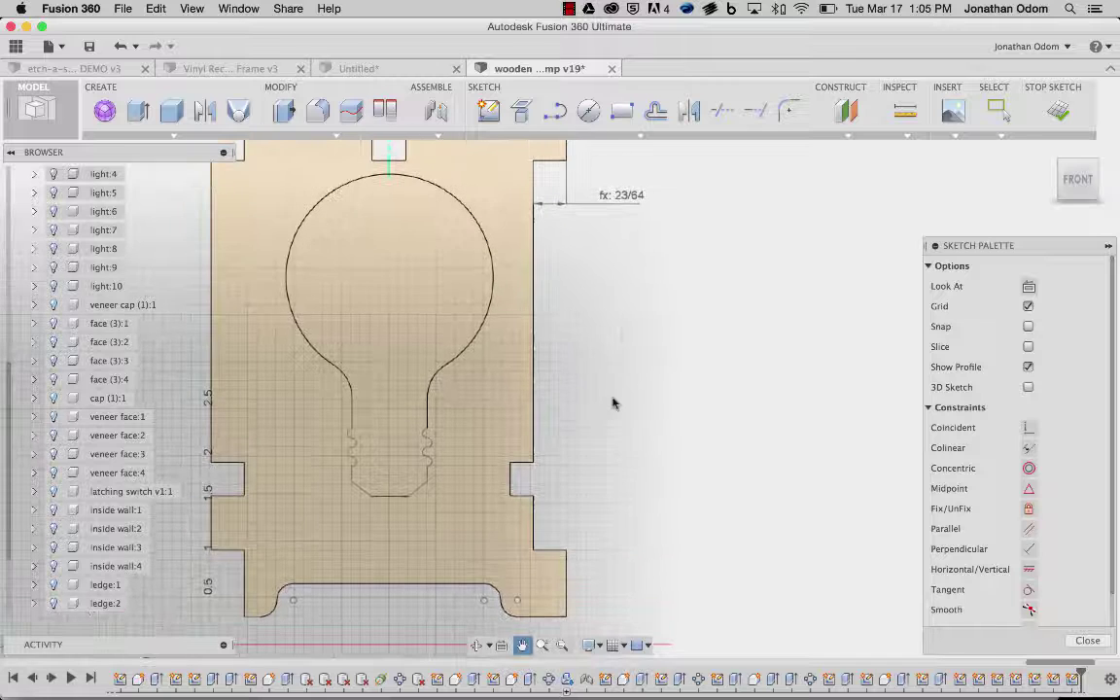
{"action": "right_click", "coordinate": [623, 337]}
{"action": "left_click", "coordinate": [628, 291]}
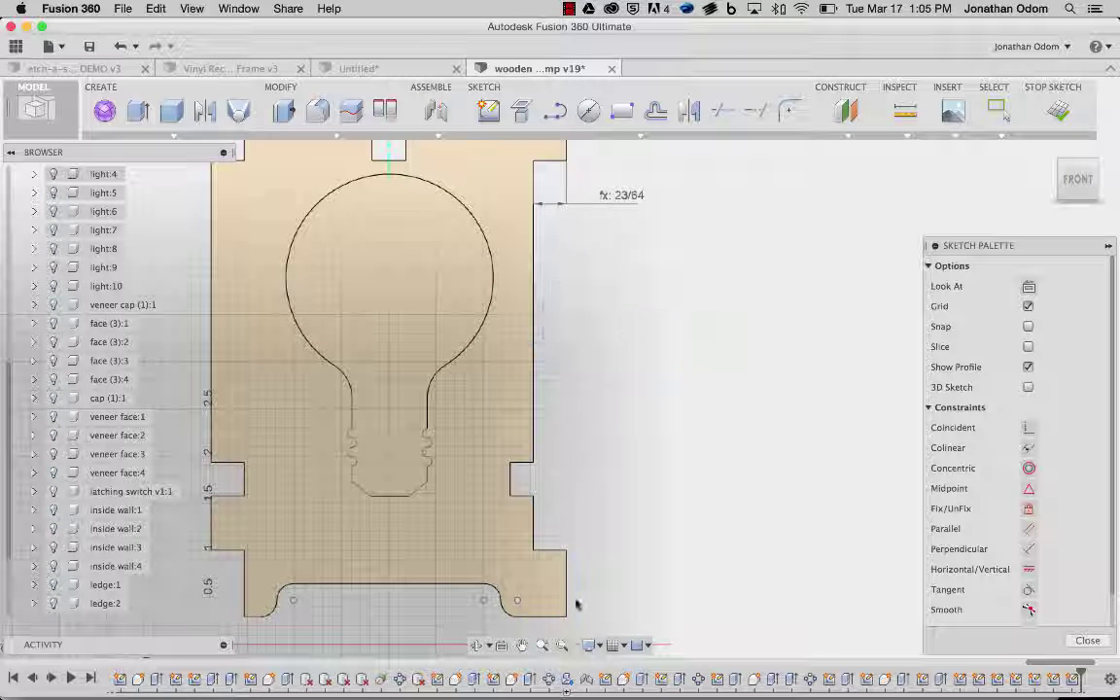
{"action": "left_click", "coordinate": [564, 588]}
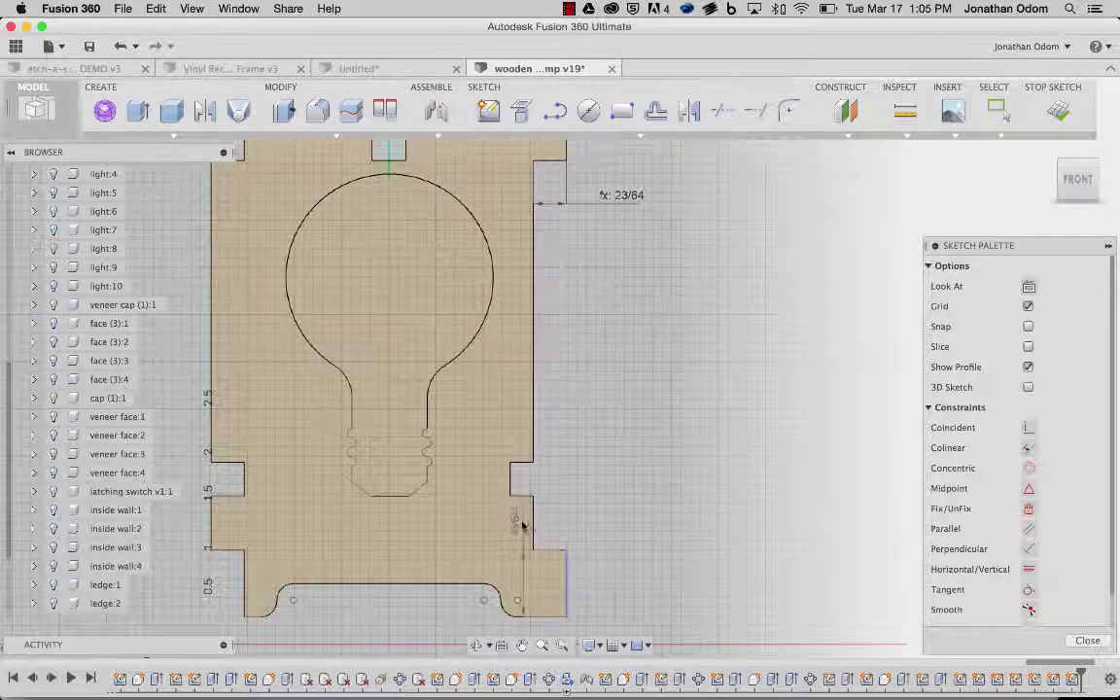
{"action": "left_click", "coordinate": [612, 532]}
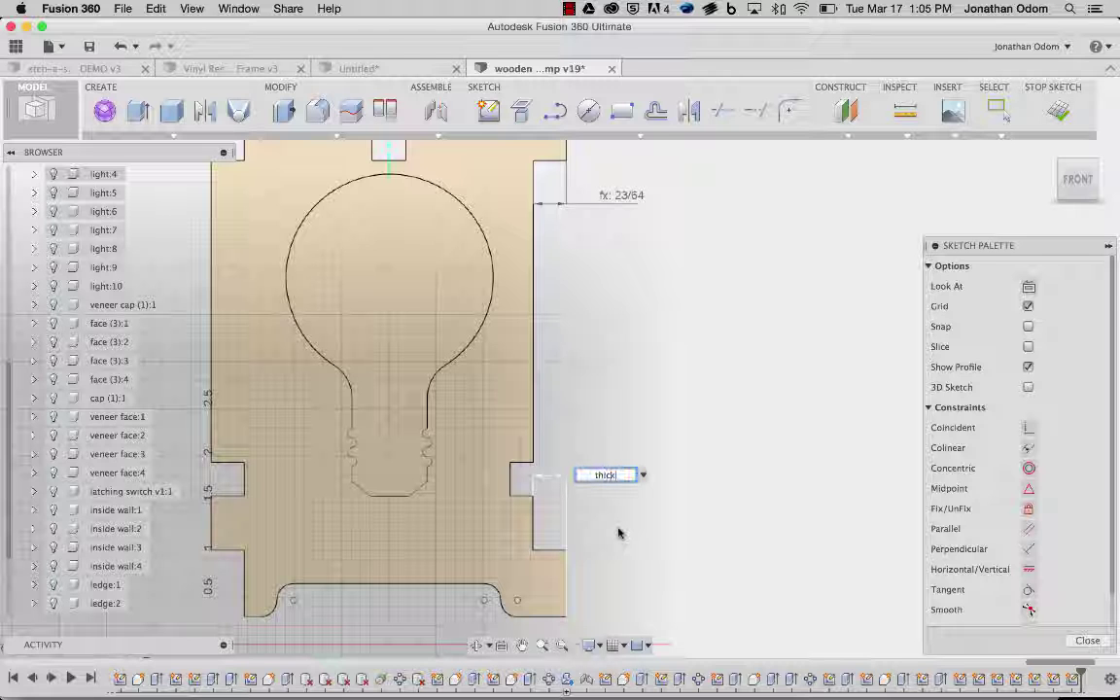
{"action": "key", "text": "Return"}
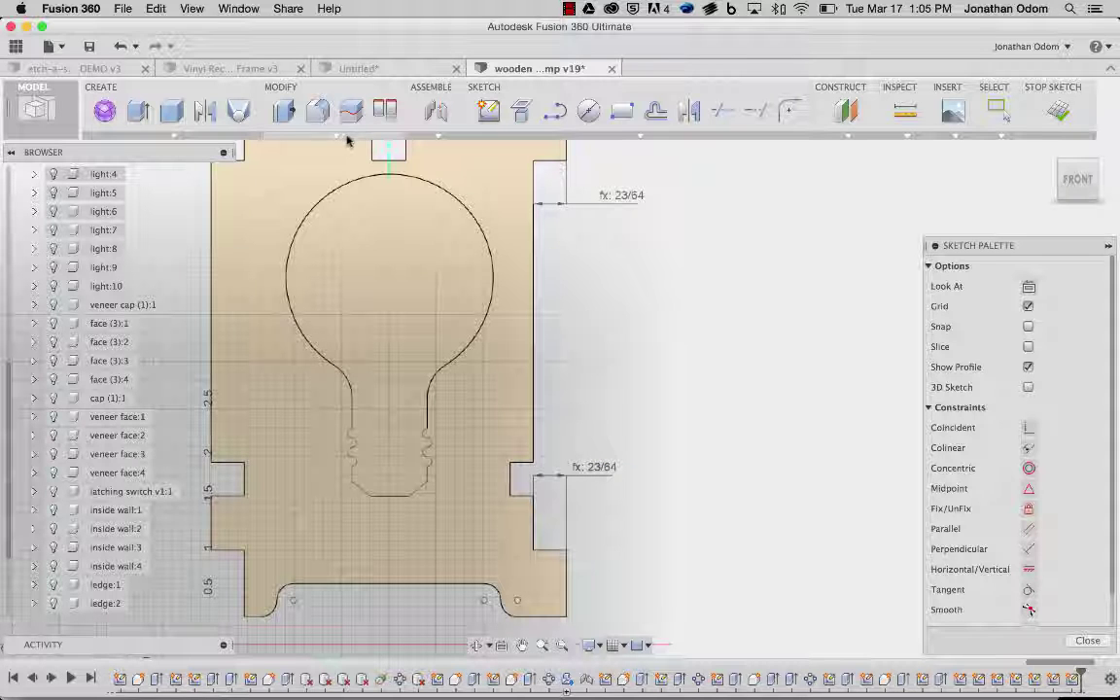
{"action": "middle_click_drag", "start_coordinate": [572, 450], "coordinate": [578, 404]}
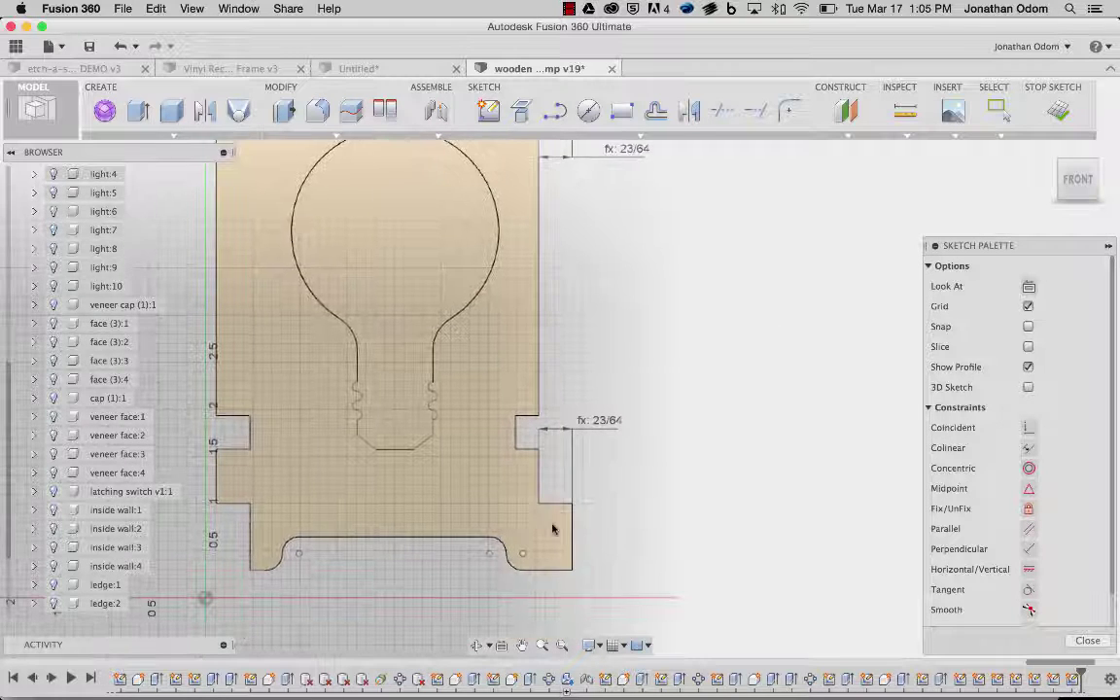
{"action": "scroll", "coordinate": [574, 185], "scroll_direction": "up", "scroll_amount": 3}
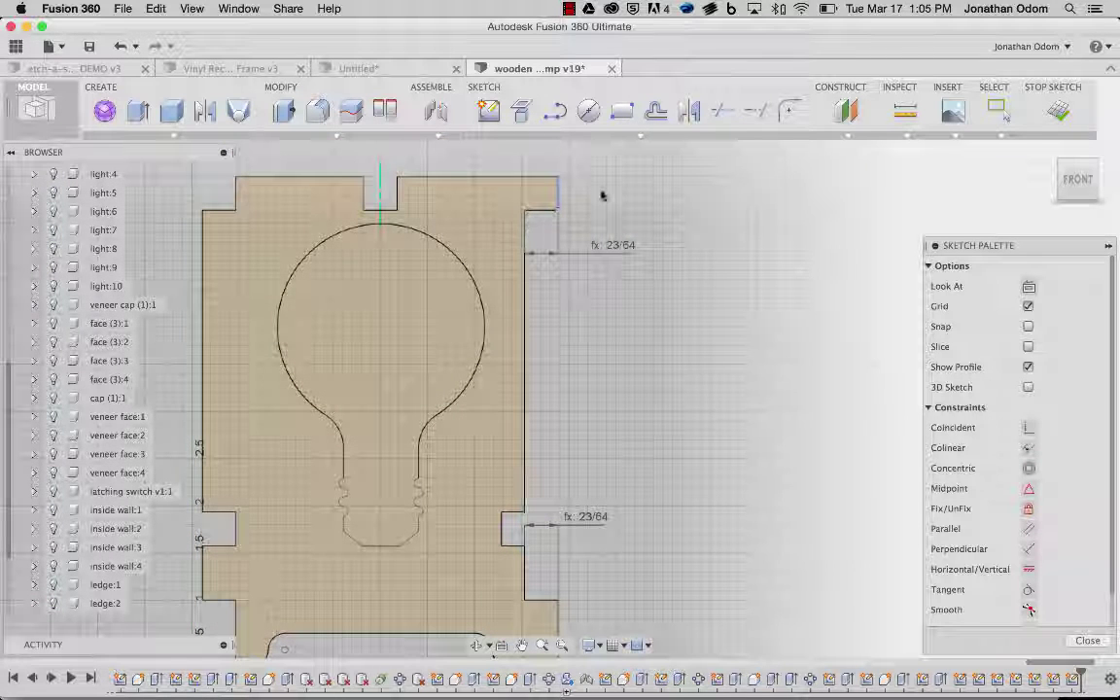
{"action": "key", "text": "Escape"}
Step: Try the user parameter "thick" at .243 in the parameters, and undo that change
{"action": "left_click", "coordinate": [559, 226]}
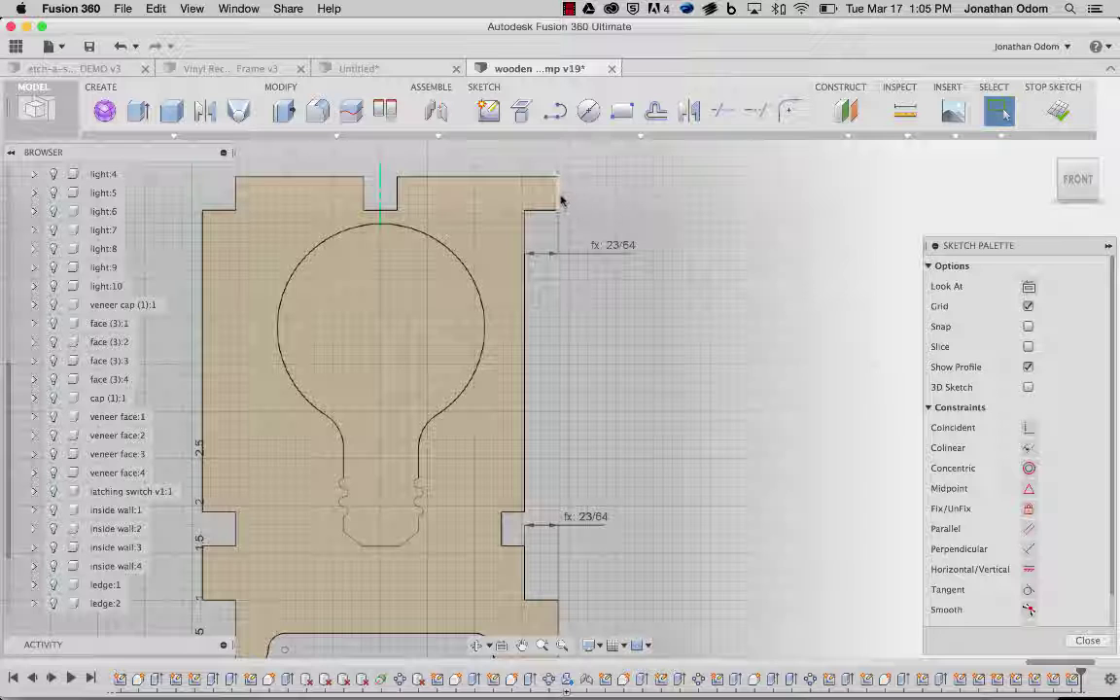
{"action": "left_click", "coordinate": [560, 199]}
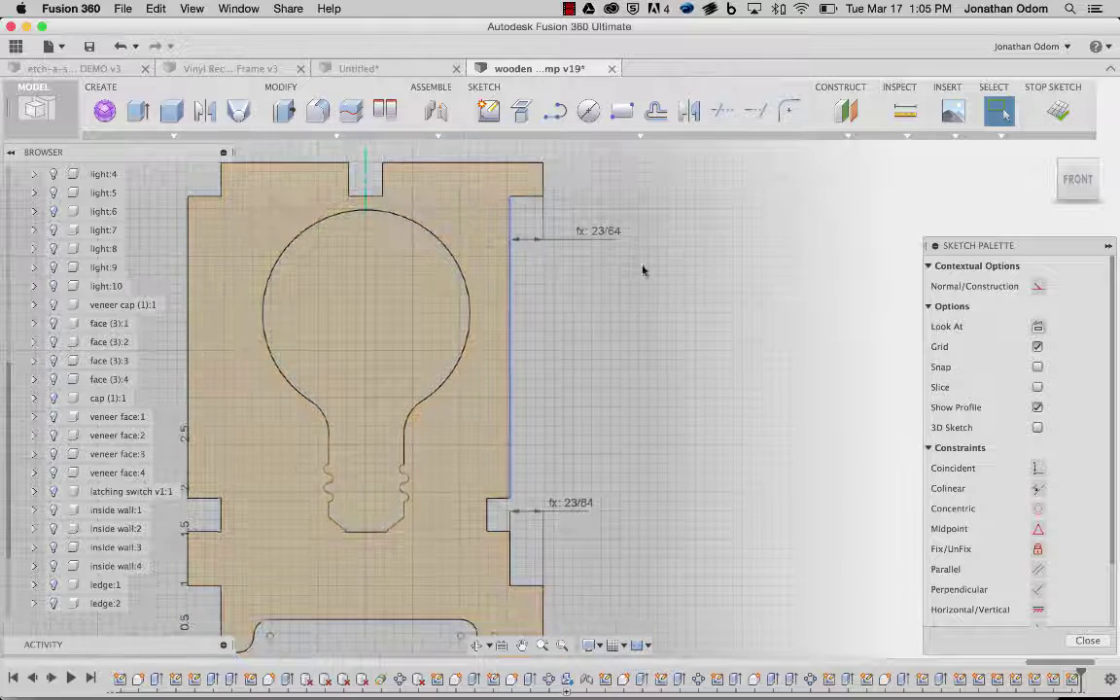
{"action": "left_click", "coordinate": [362, 136]}
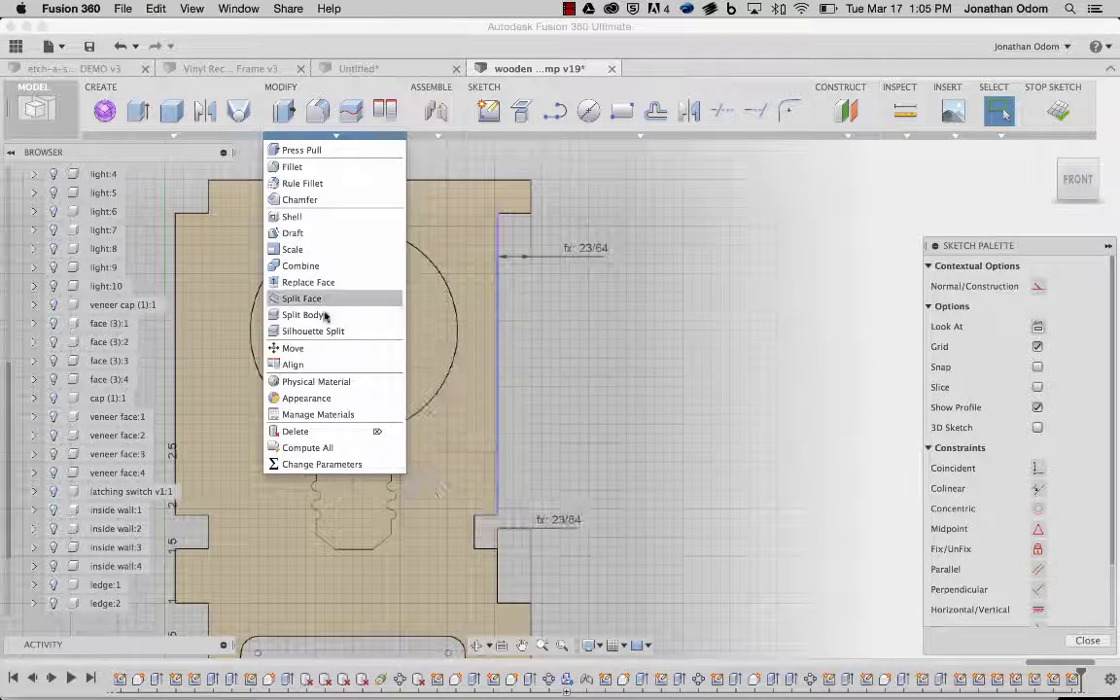
{"action": "left_click", "coordinate": [350, 465]}
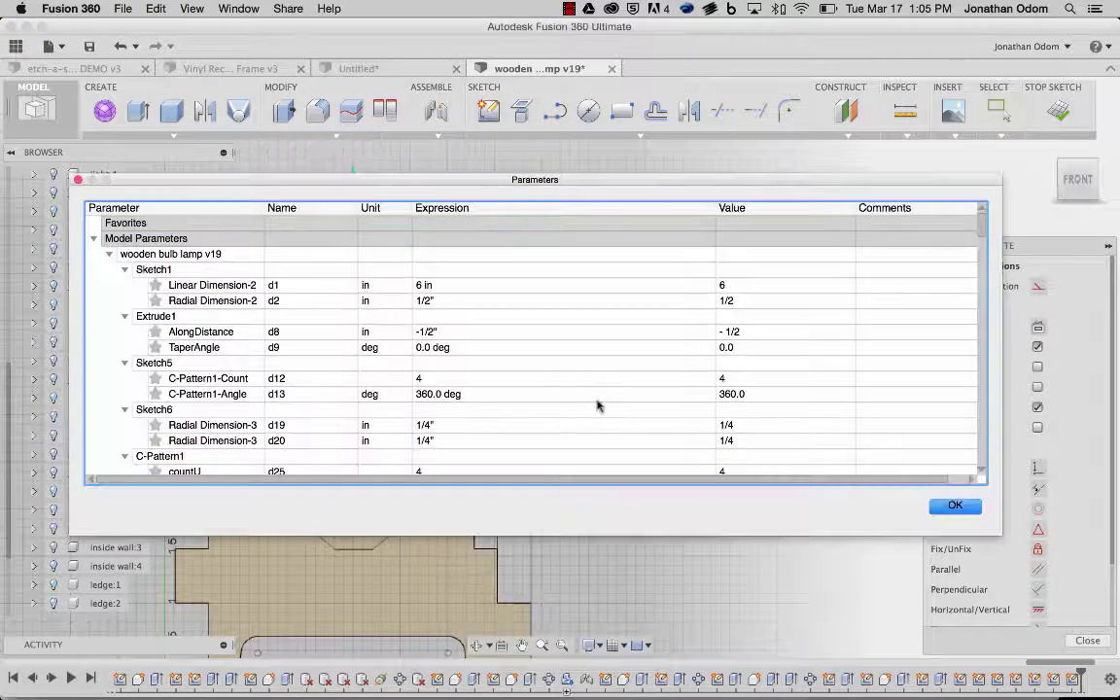
{"action": "scroll", "coordinate": [534, 407], "scroll_direction": "down", "scroll_amount": 15}
{"action": "scroll", "coordinate": [464, 454], "scroll_direction": "down", "scroll_amount": 20}
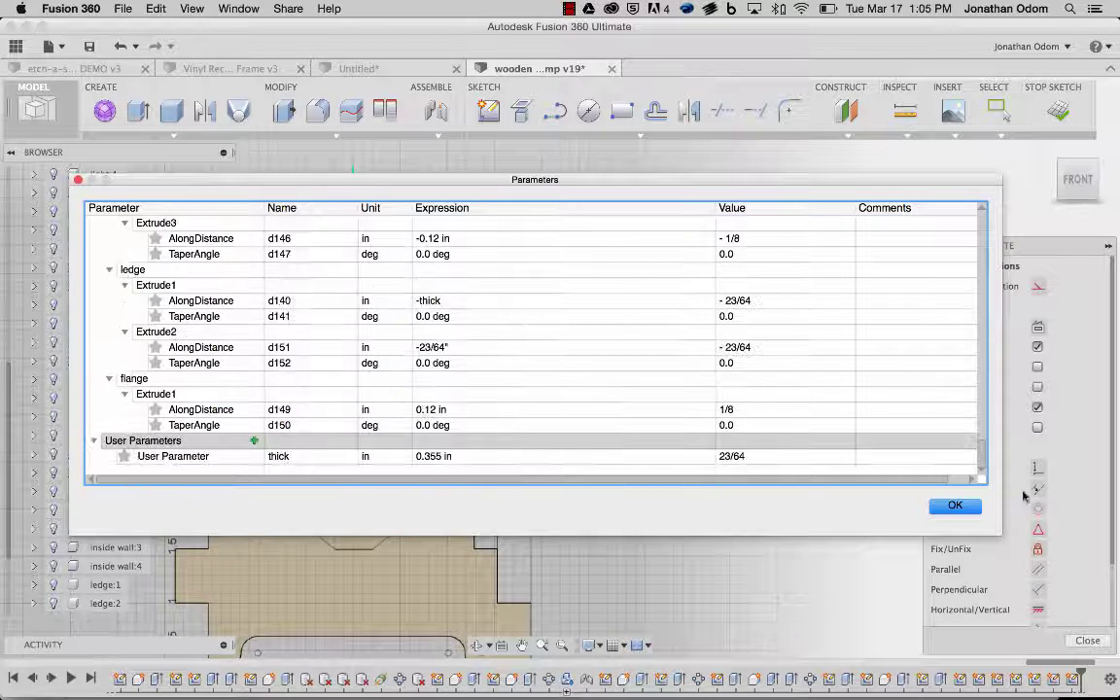
{"action": "left_click", "coordinate": [491, 463]}
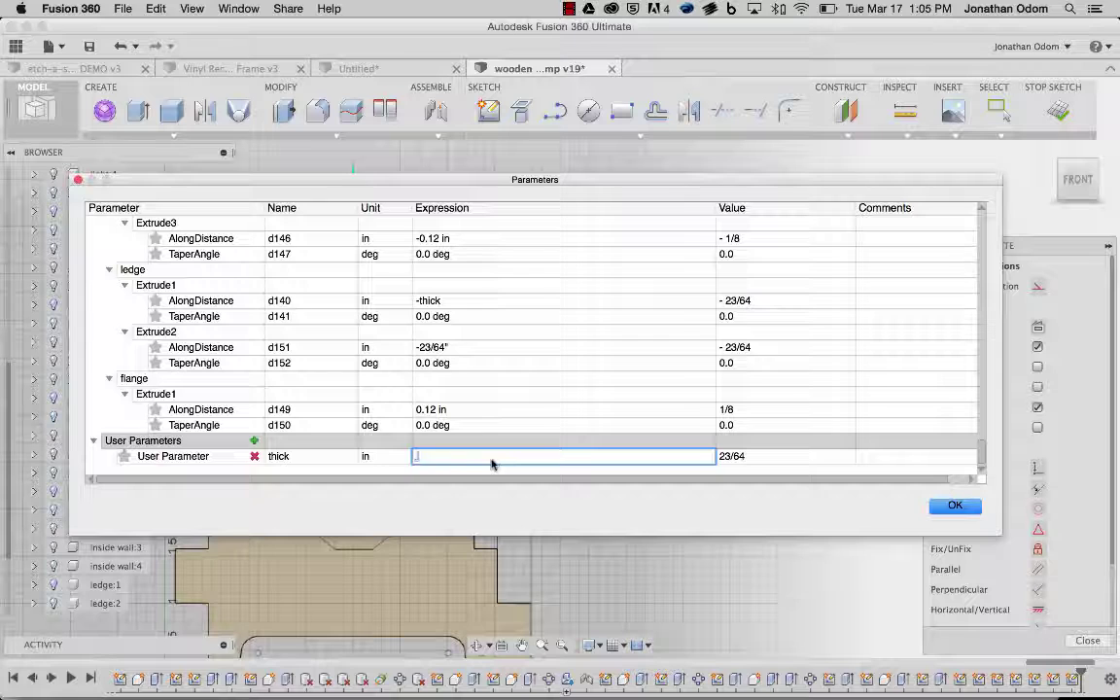
{"action": "type", "text": ".243"}
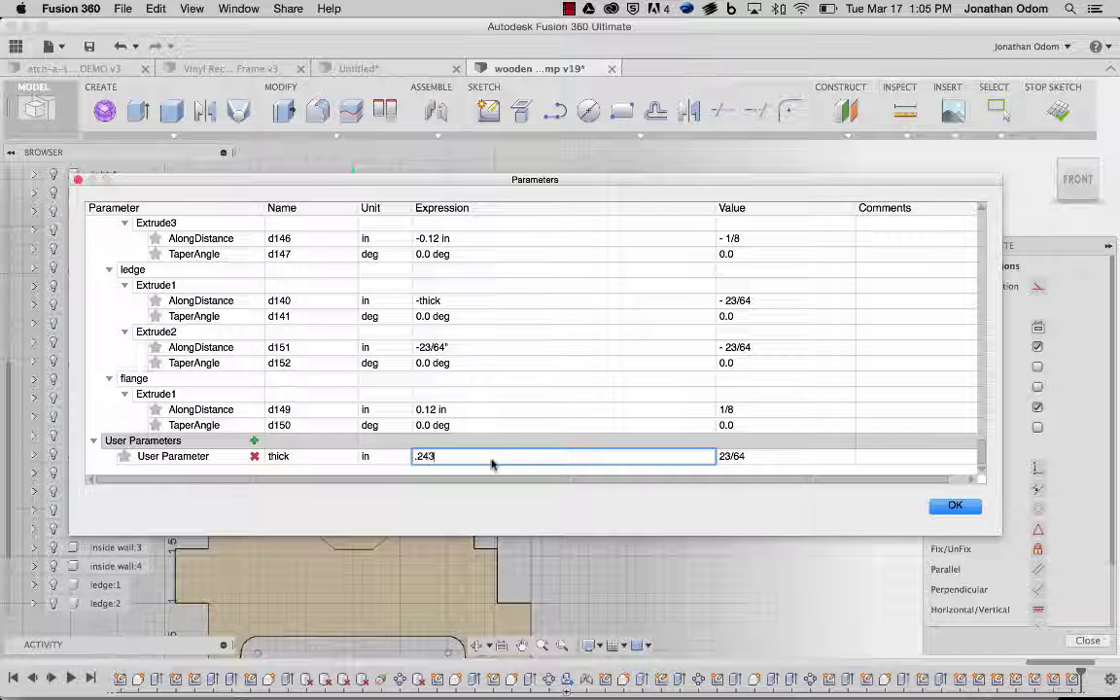
{"action": "left_click", "coordinate": [969, 508]}
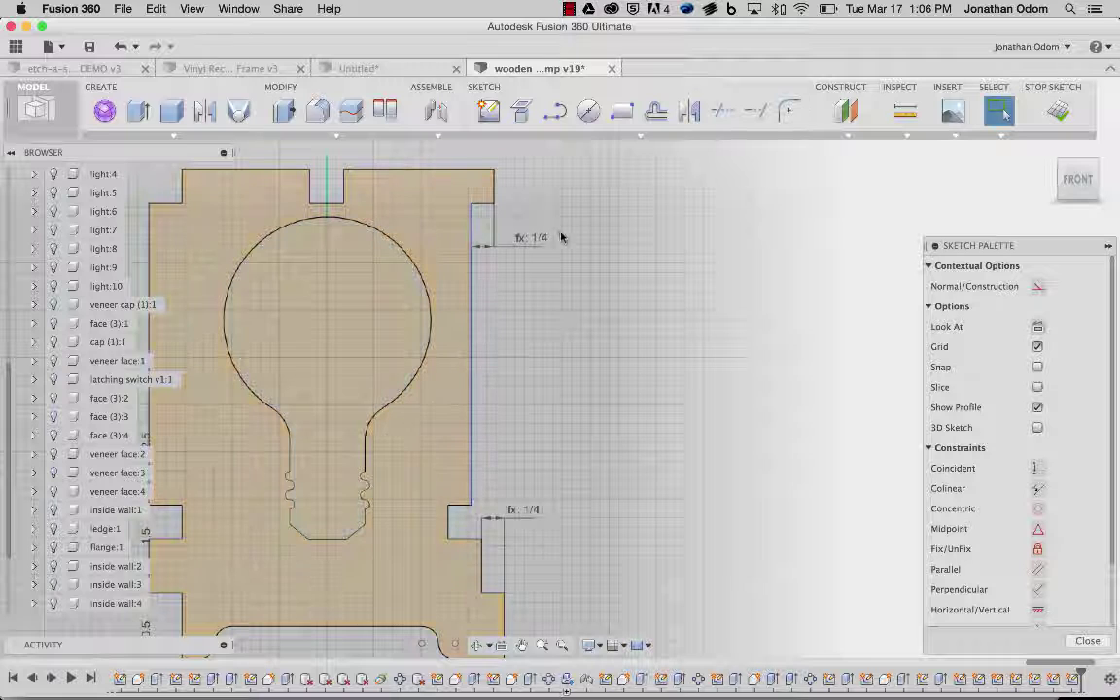
{"action": "key", "text": "super+z"}
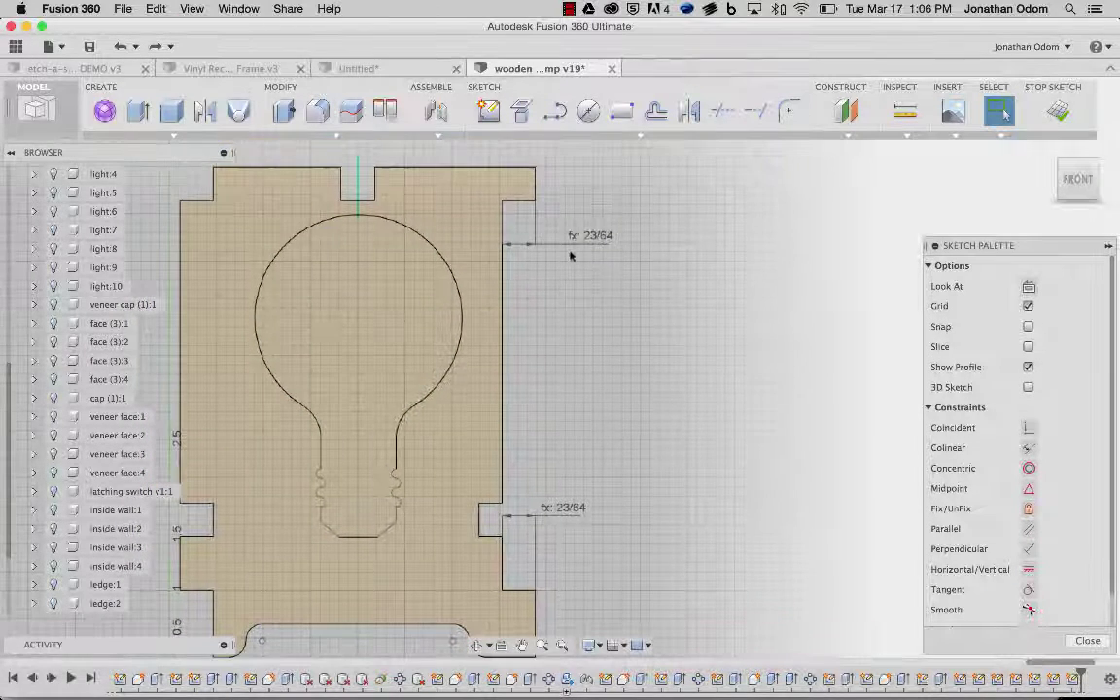
Step: Fix the front face sketch's outermost edges: the top edges, the left side, the curved bottom profile, and the right tab and foot edges
{"action": "scroll", "coordinate": [572, 173], "scroll_direction": "down", "scroll_amount": 2}
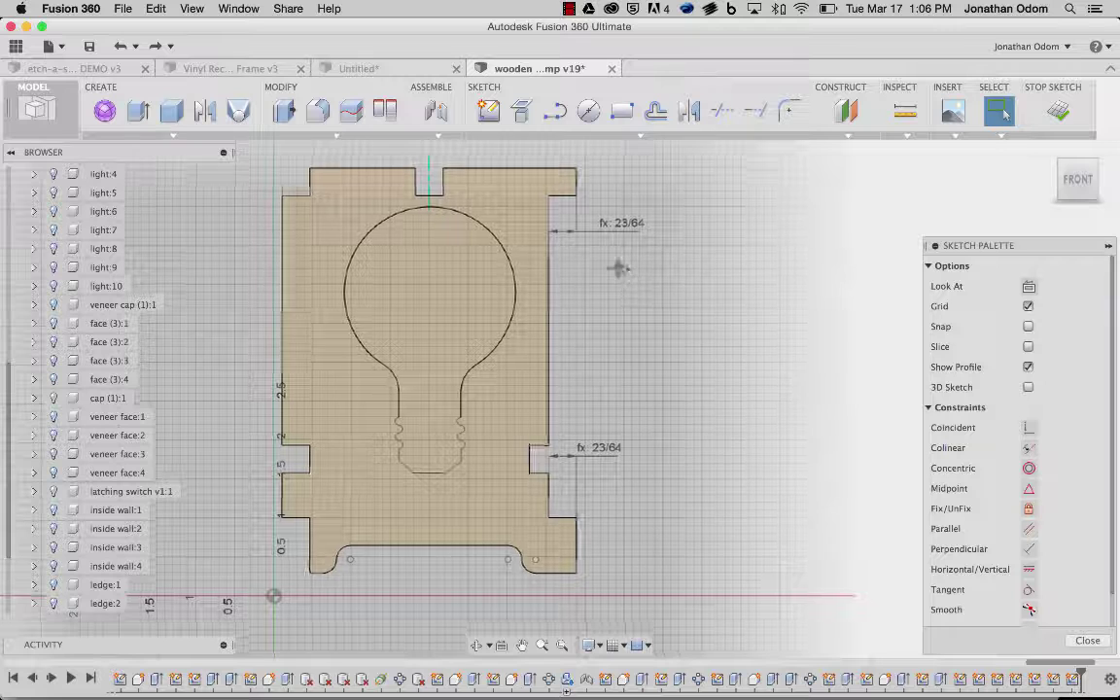
{"action": "left_click", "coordinate": [571, 173]}
{"action": "left_click", "coordinate": [569, 534]}
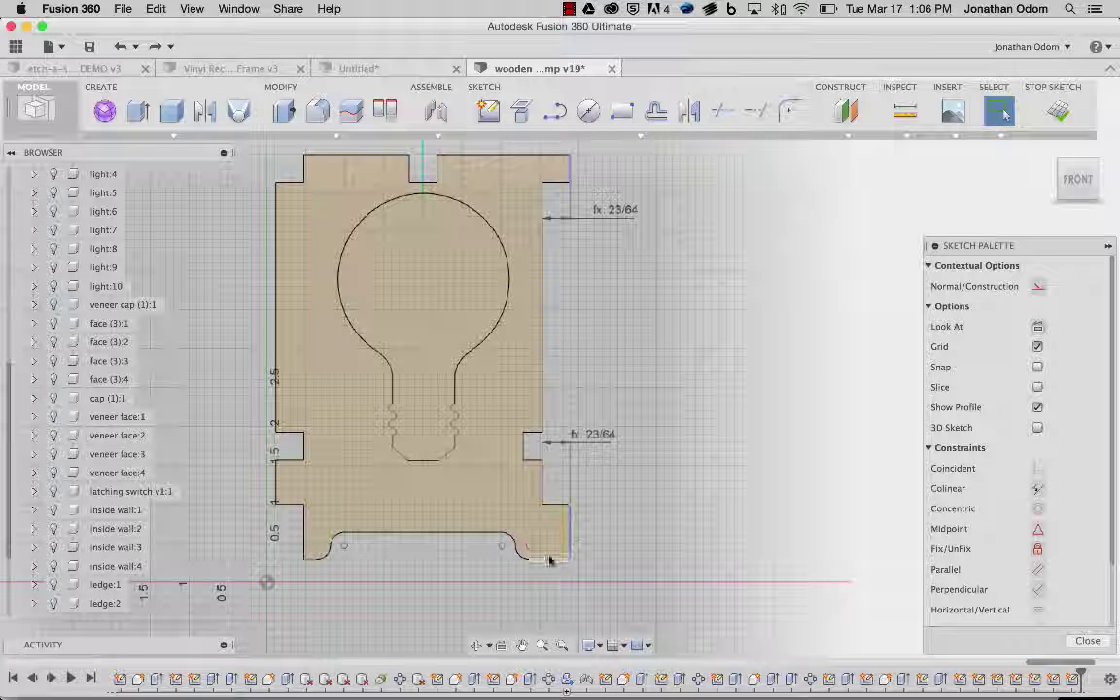
{"action": "left_click", "coordinate": [512, 541]}
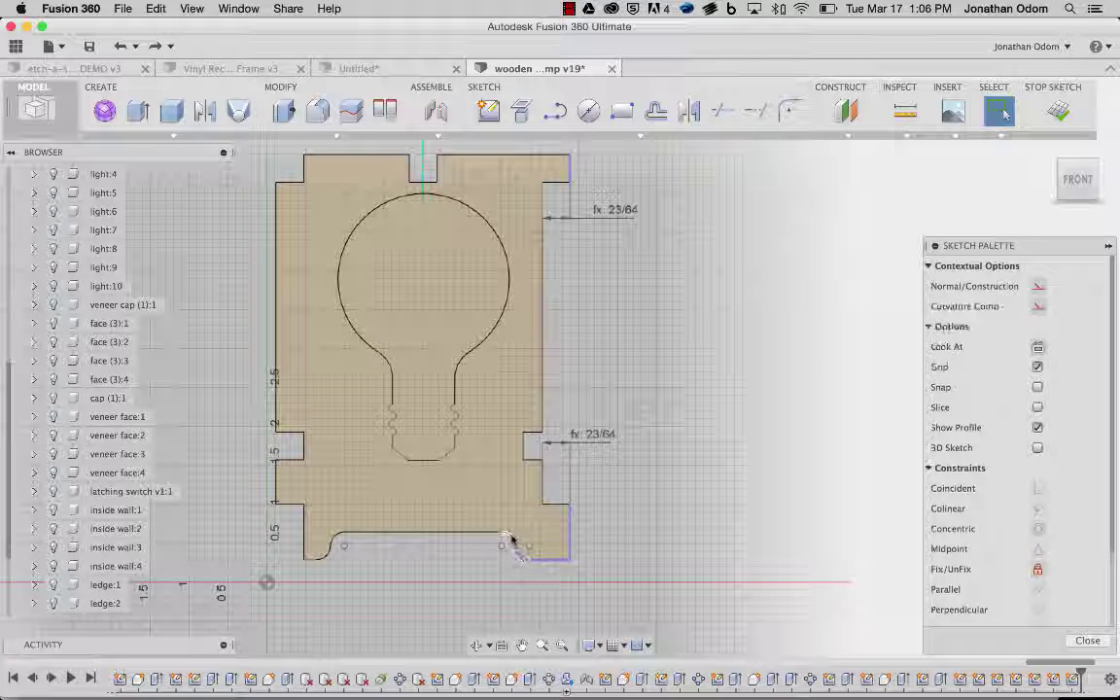
{"action": "left_click", "coordinate": [452, 533], "text": "shift"}
{"action": "left_click", "coordinate": [335, 540], "text": "shift"}
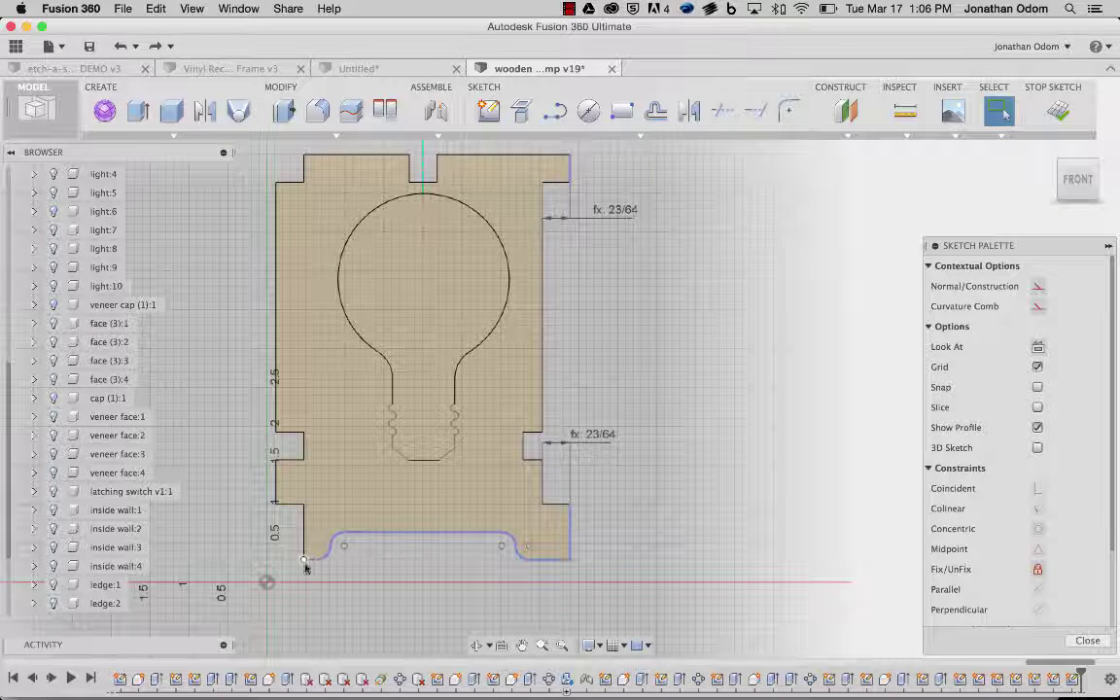
{"action": "scroll", "coordinate": [314, 562], "scroll_direction": "up", "scroll_amount": 5}
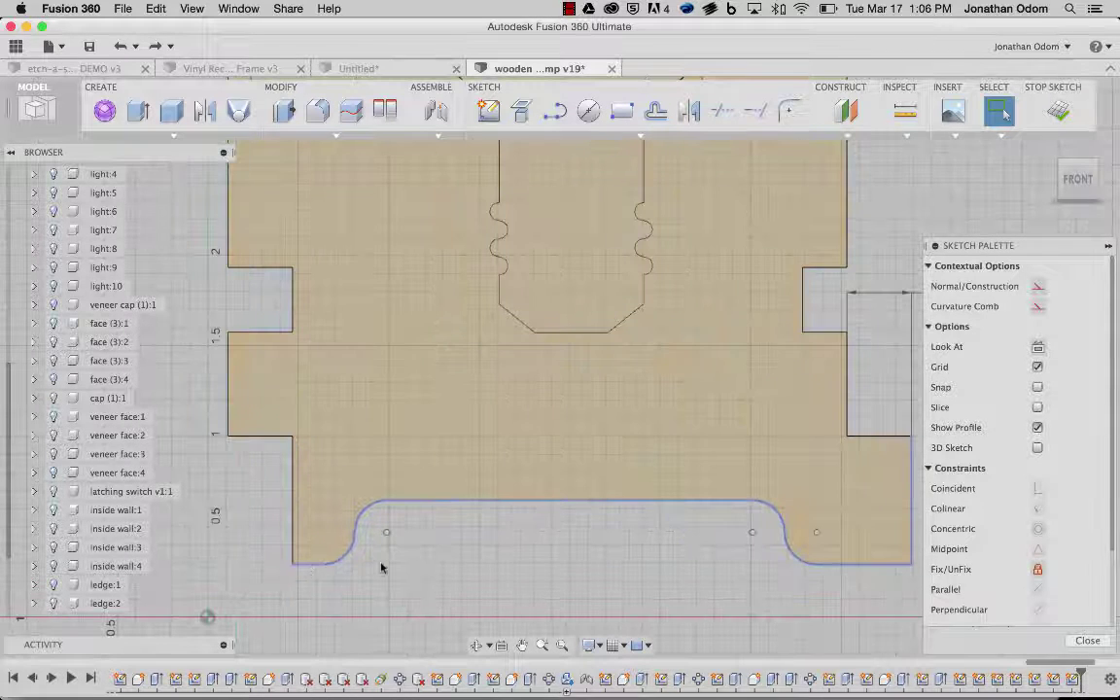
{"action": "scroll", "coordinate": [381, 567], "scroll_direction": "down", "scroll_amount": 4}
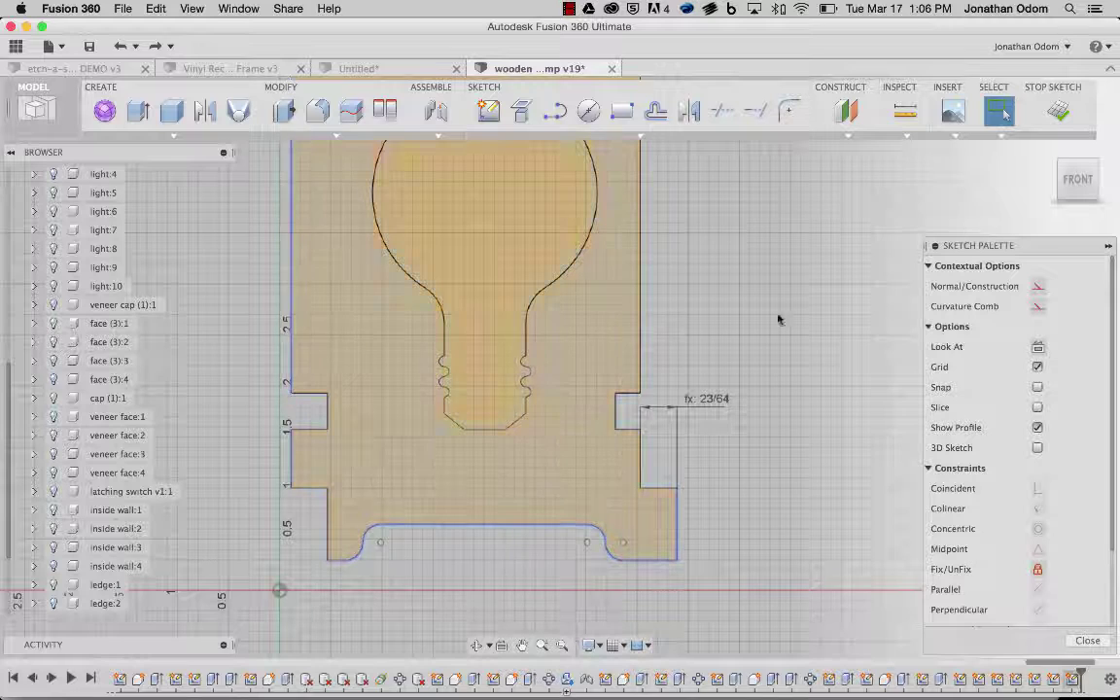
{"action": "scroll", "coordinate": [386, 298], "scroll_direction": "up", "scroll_amount": 5}
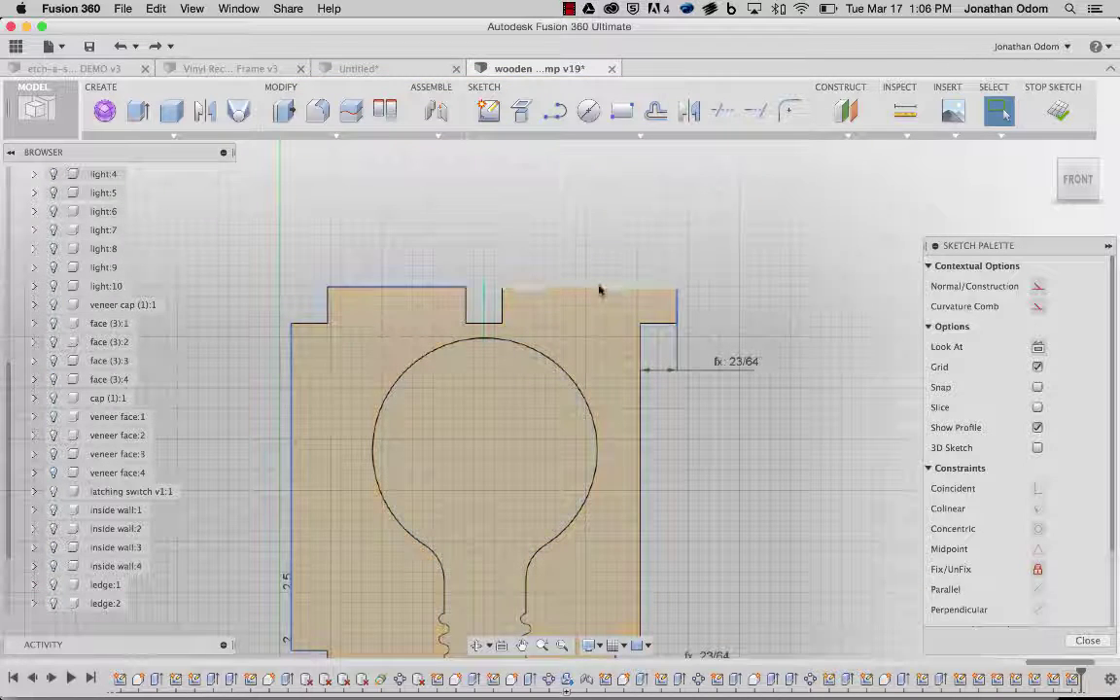
{"action": "scroll", "coordinate": [681, 398], "scroll_direction": "down", "scroll_amount": 1}
{"action": "scroll", "coordinate": [680, 398], "scroll_direction": "down", "scroll_amount": 2}
{"action": "right_click", "coordinate": [680, 394]}
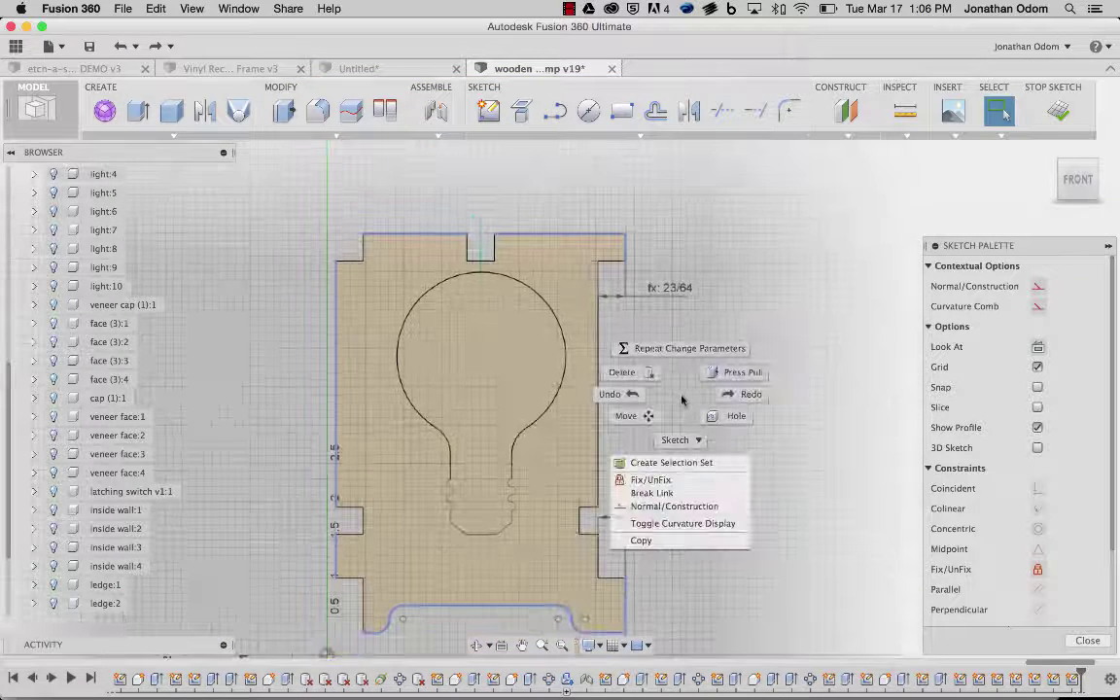
{"action": "left_click", "coordinate": [660, 480]}
Step: Try the user parameter "thick" at .243 with the outer edges fixed, and undo that change
{"action": "scroll", "coordinate": [655, 447], "scroll_direction": "down", "scroll_amount": 2}
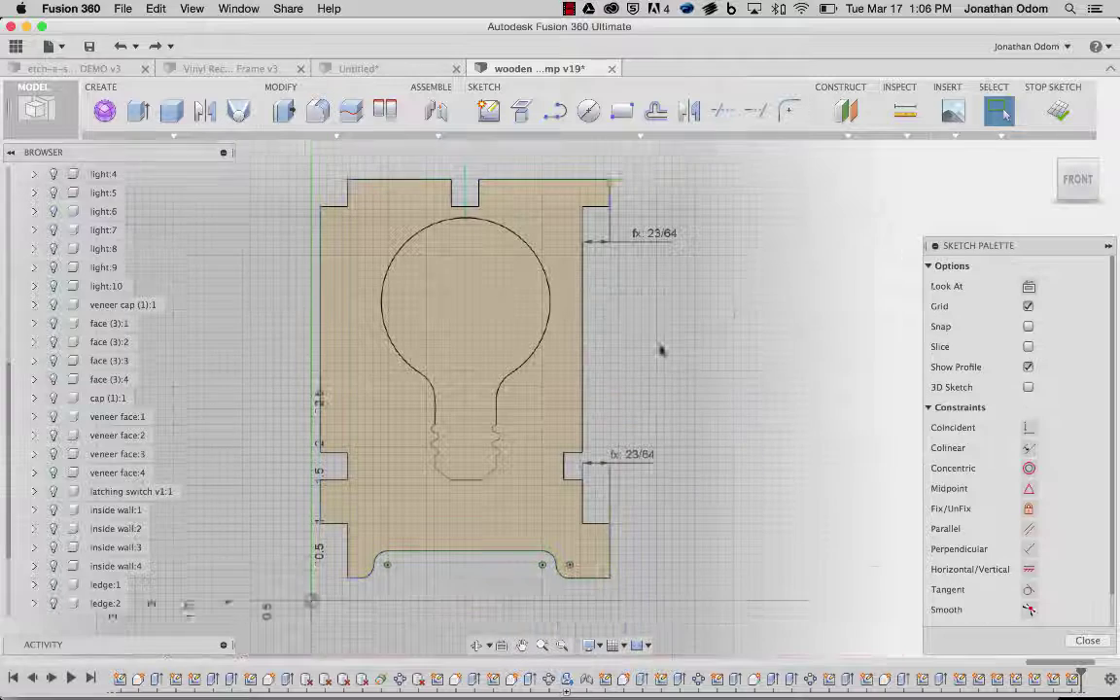
{"action": "scroll", "coordinate": [598, 428], "scroll_direction": "up", "scroll_amount": 2}
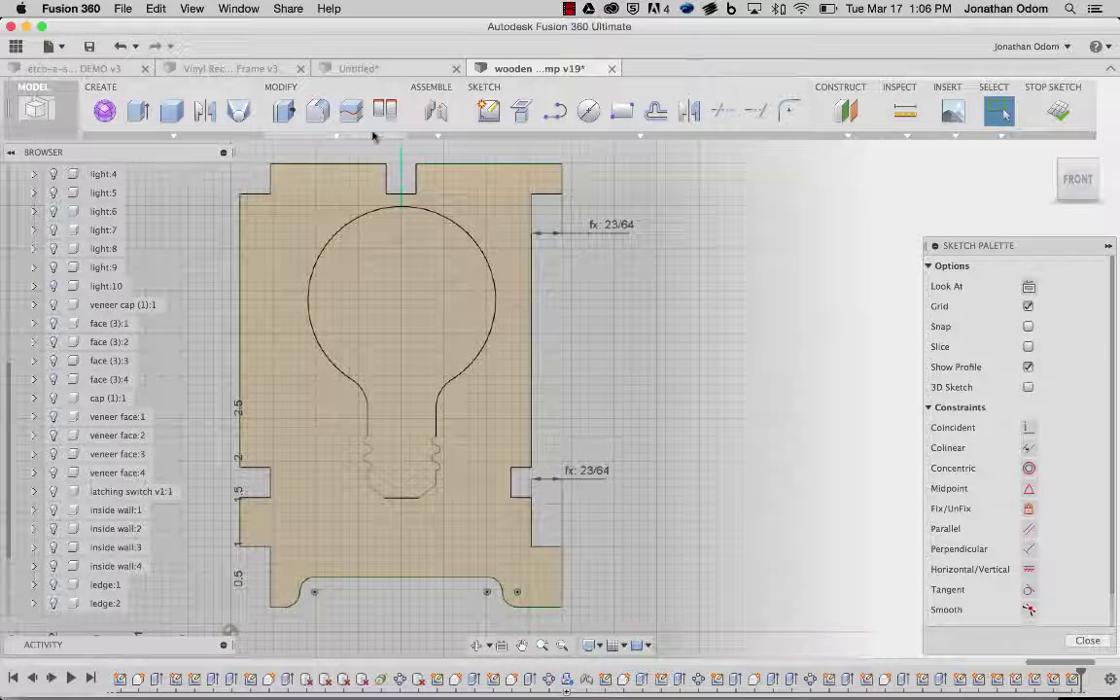
{"action": "left_click", "coordinate": [351, 136]}
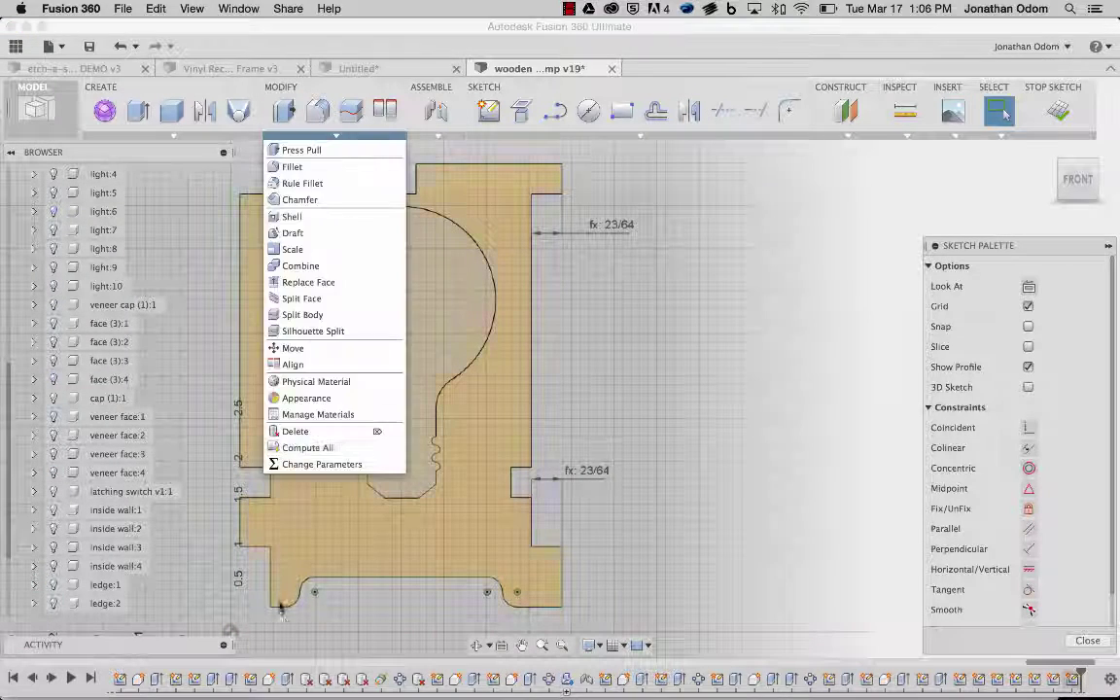
{"action": "left_click", "coordinate": [311, 463]}
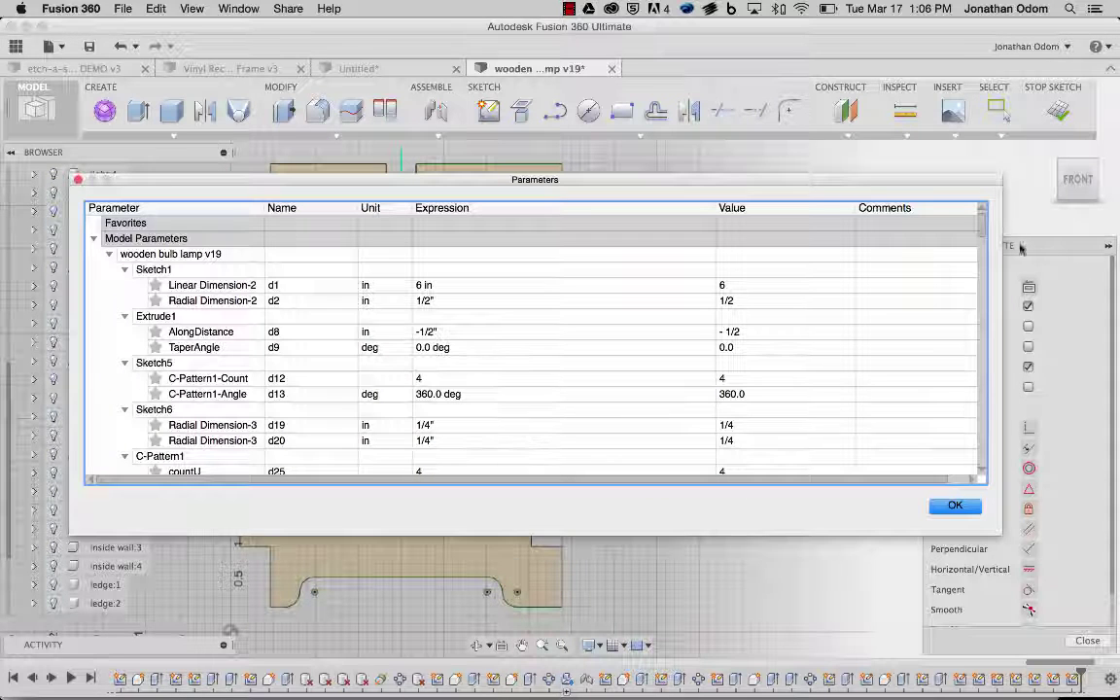
{"action": "left_click_drag", "start_coordinate": [981, 226], "coordinate": [980, 464]}
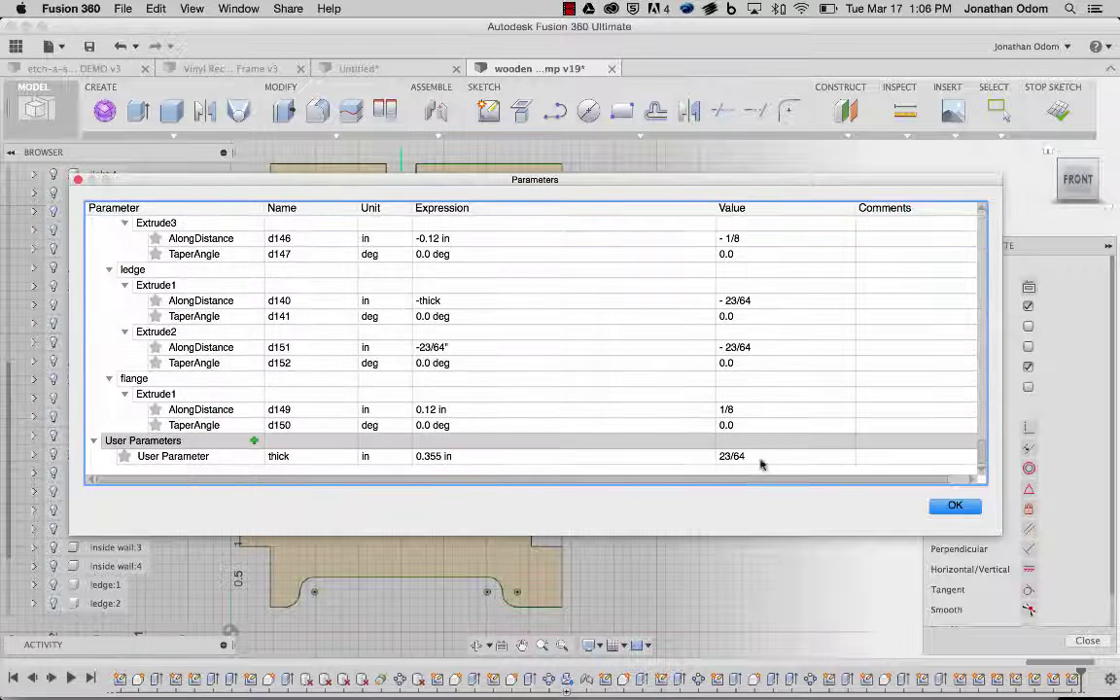
{"action": "double_click", "coordinate": [467, 455]}
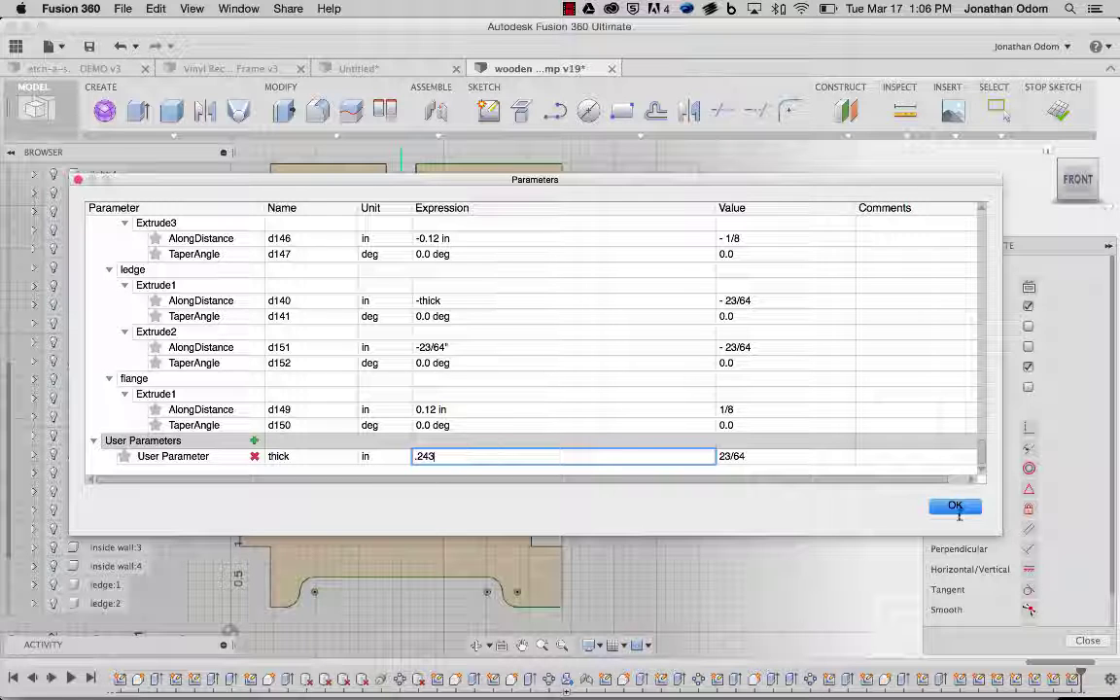
{"action": "type", "text": ".243"}
{"action": "key", "text": "Return"}
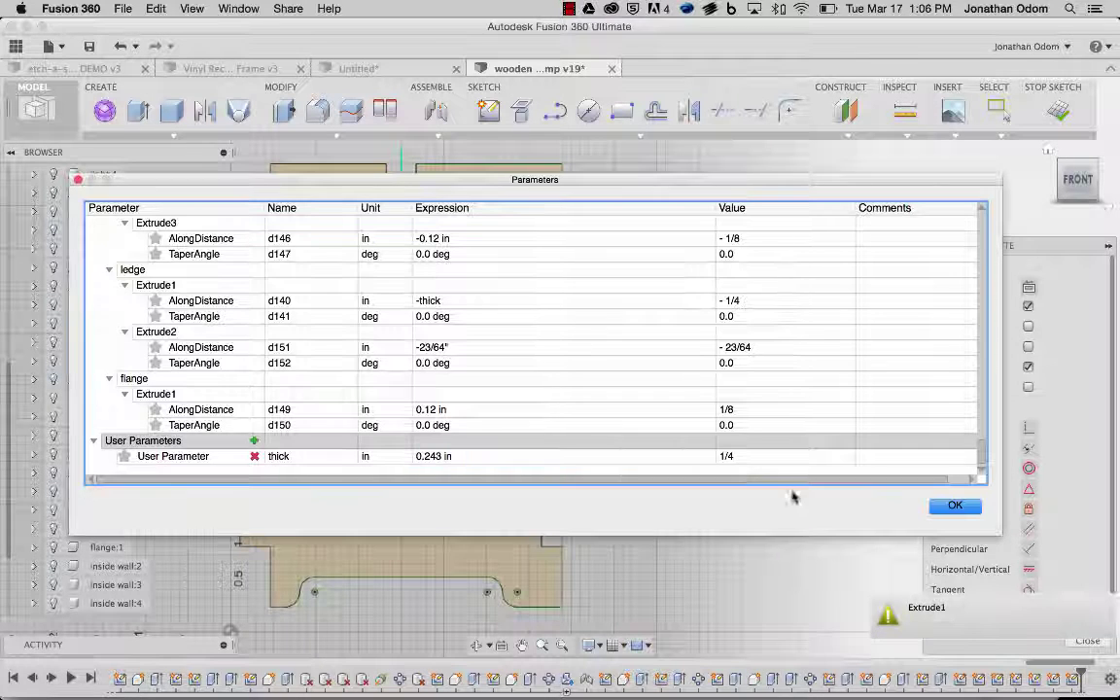
{"action": "left_click", "coordinate": [937, 505]}
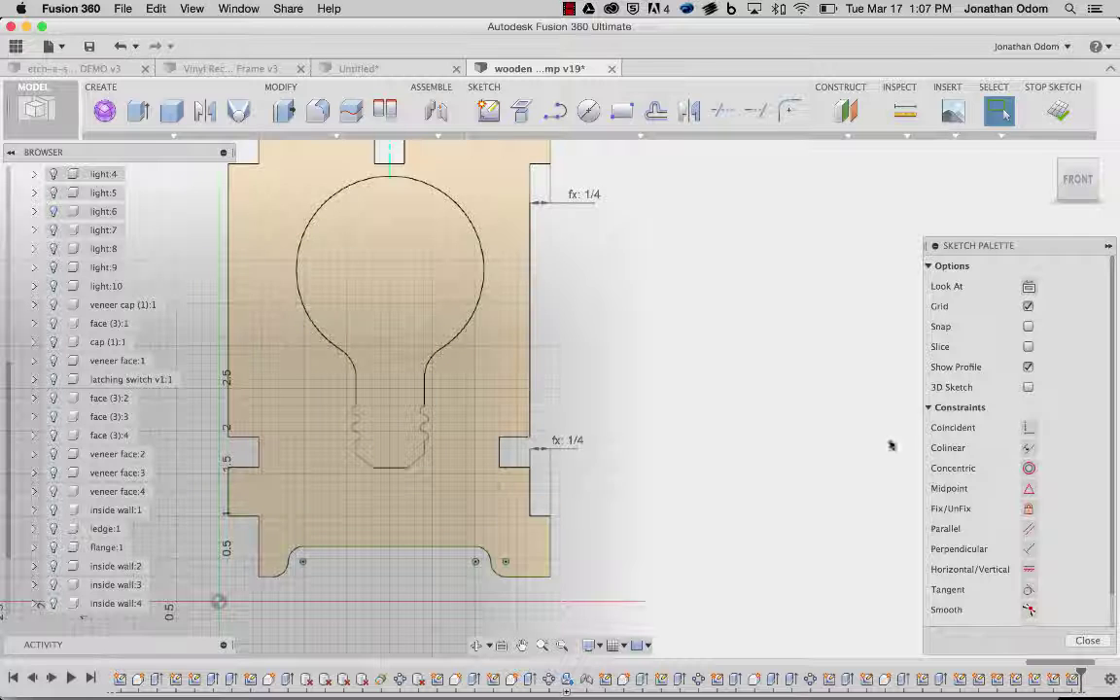
{"action": "key", "text": "super+z"}
{"action": "key", "text": "super+z"}
{"action": "key", "text": "super+z"}
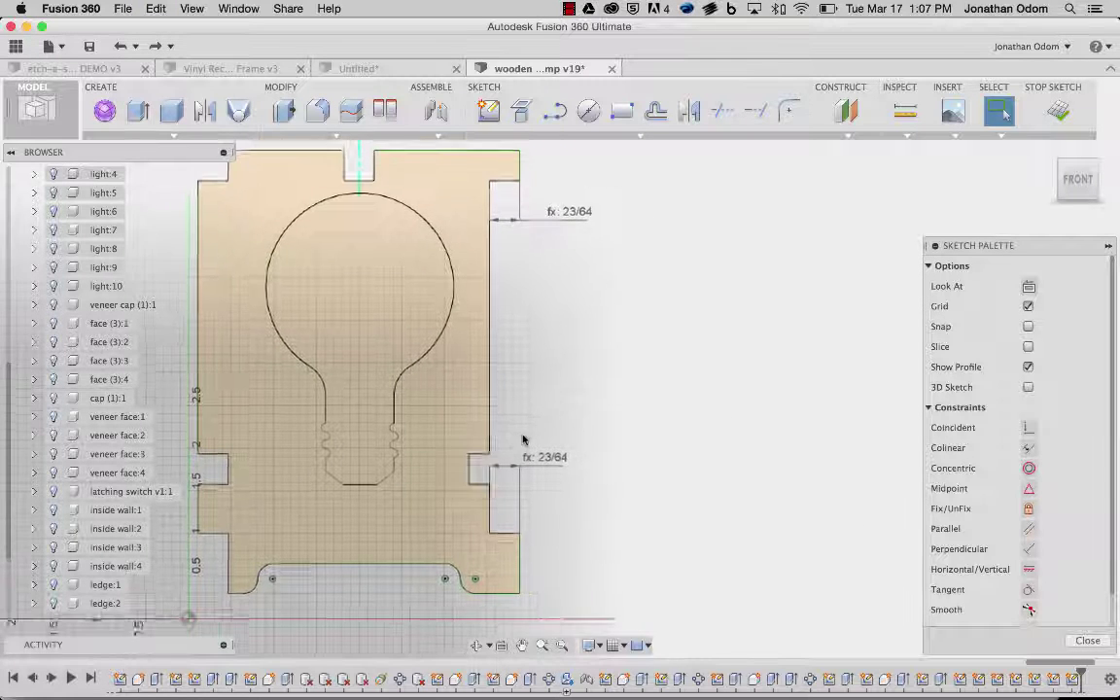
Step: Dimension the horizontal offset between the long left side edge and the upper left tab's outer edge, driven by the parameter "thick"
{"action": "middle_click_drag", "start_coordinate": [522, 440], "coordinate": [715, 400]}
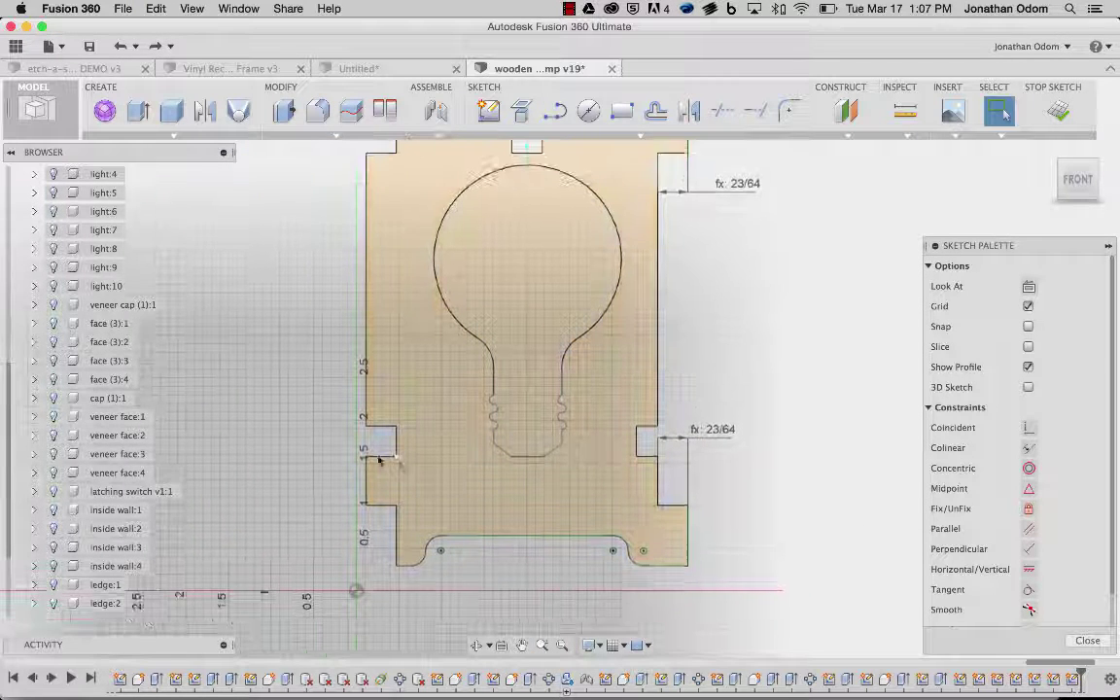
{"action": "scroll", "coordinate": [358, 455], "scroll_direction": "up", "scroll_amount": 3}
{"action": "scroll", "coordinate": [357, 454], "scroll_direction": "down", "scroll_amount": 4}
{"action": "middle_click_drag", "start_coordinate": [684, 142], "coordinate": [671, 161]}
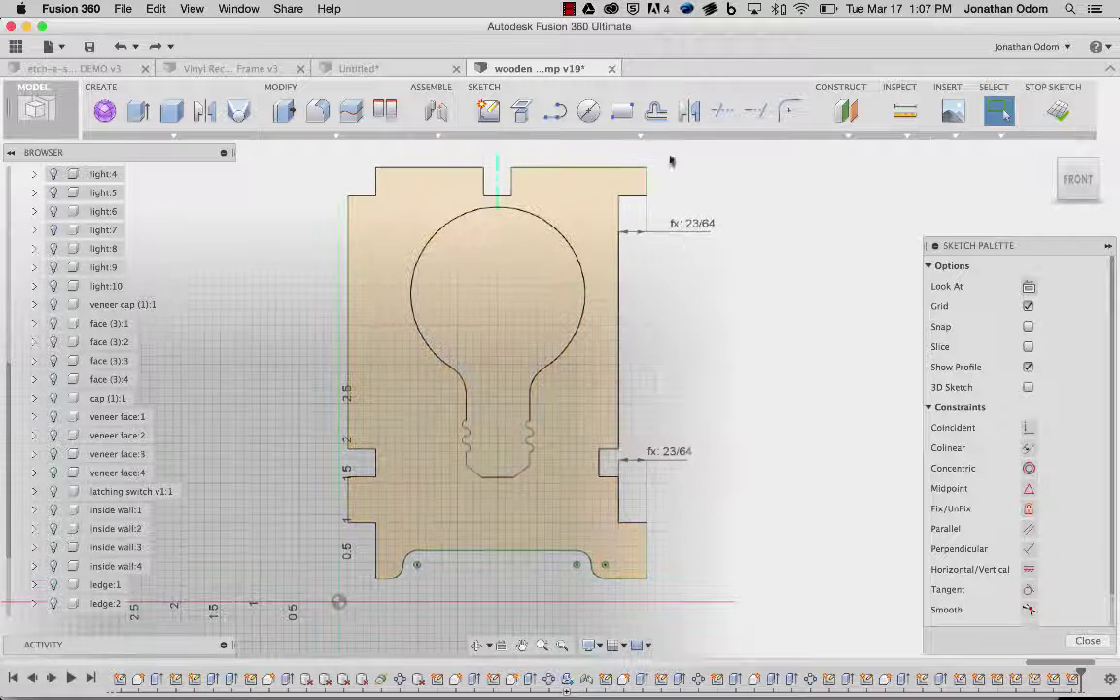
{"action": "left_click", "coordinate": [610, 136]}
{"action": "left_click", "coordinate": [582, 496]}
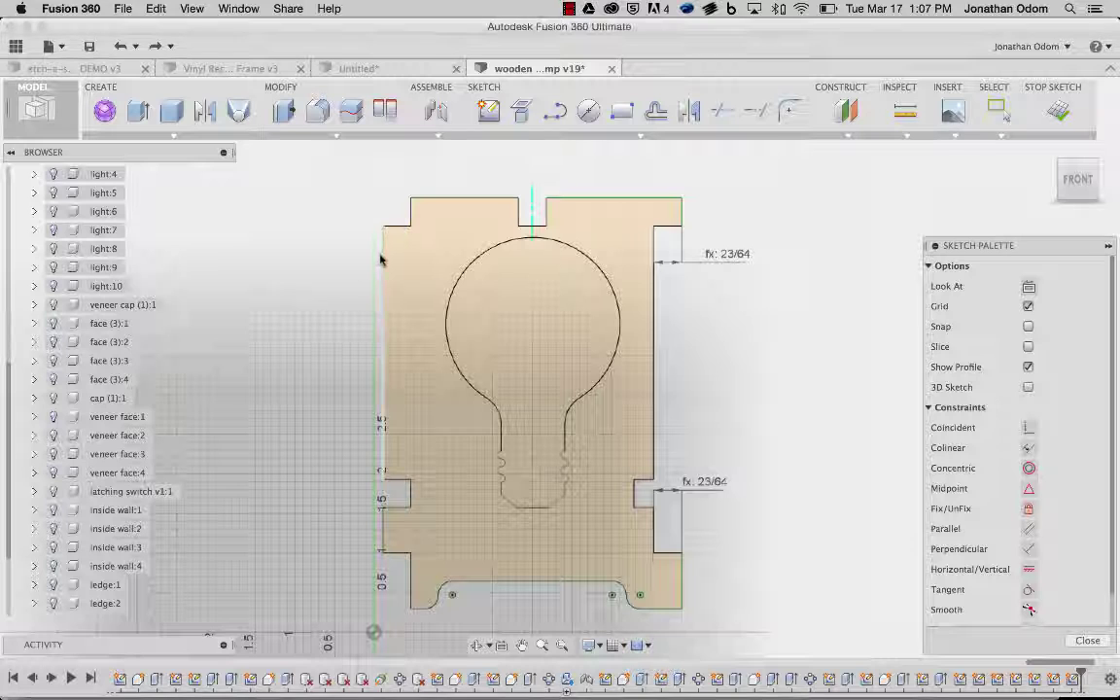
{"action": "left_click", "coordinate": [411, 210]}
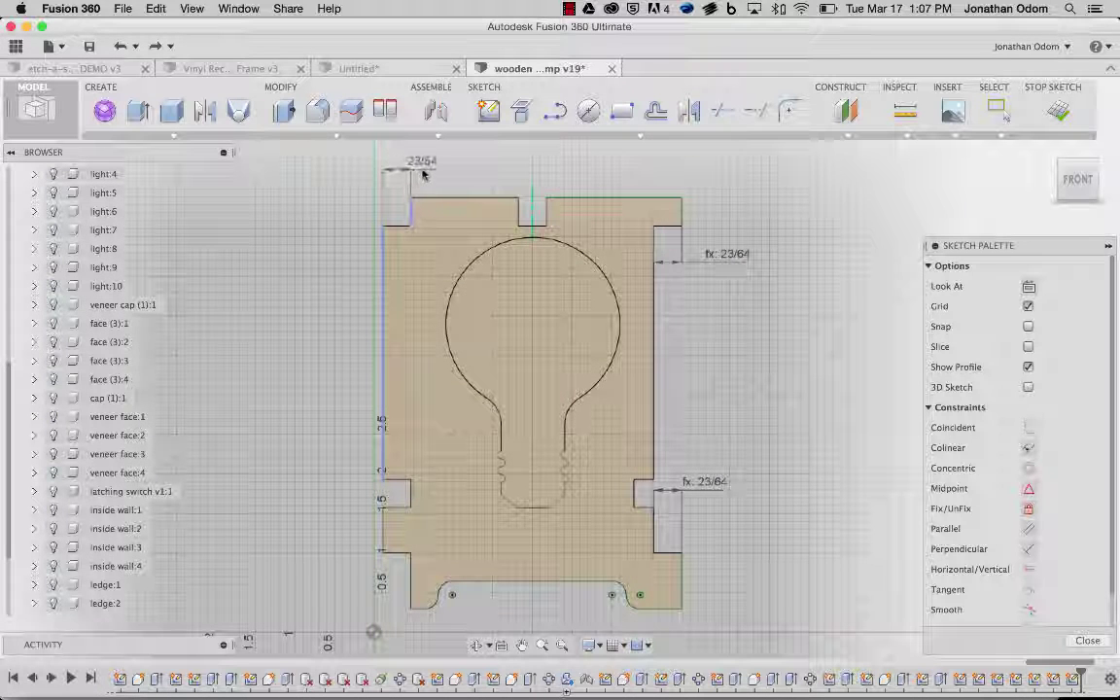
{"action": "left_click", "coordinate": [422, 173]}
{"action": "key", "text": "Return"}
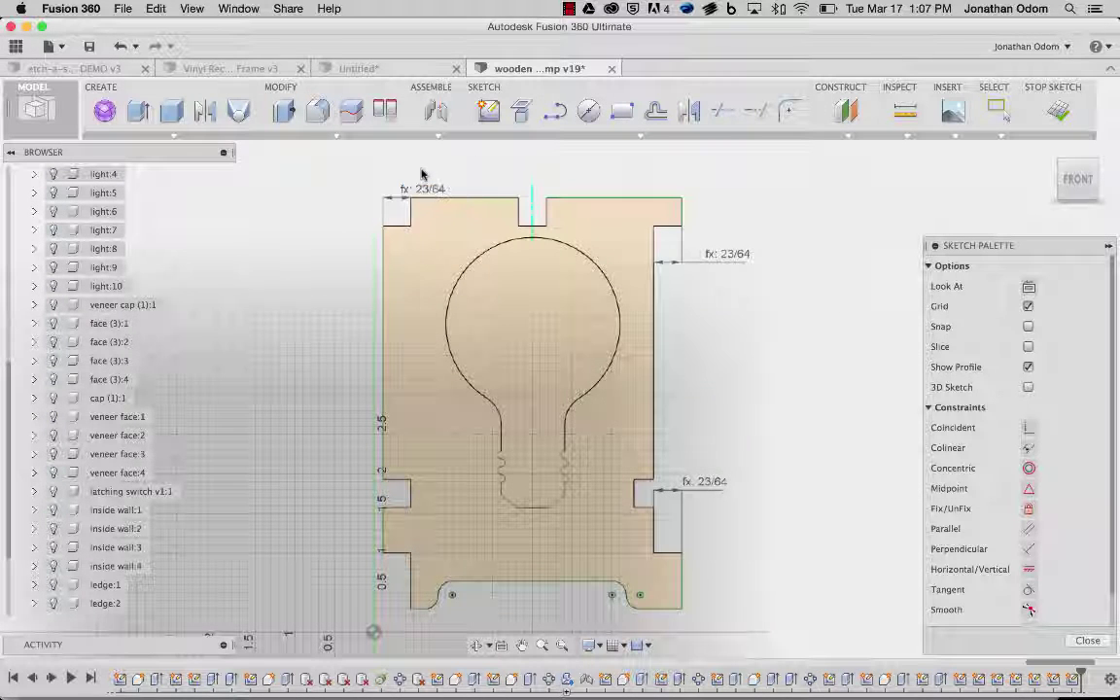
Step: Dimension the left notch's depth from the long left side edge to its inner edge, driven by the parameter "thick"
{"action": "right_click", "coordinate": [232, 363]}
{"action": "left_click", "coordinate": [234, 292]}
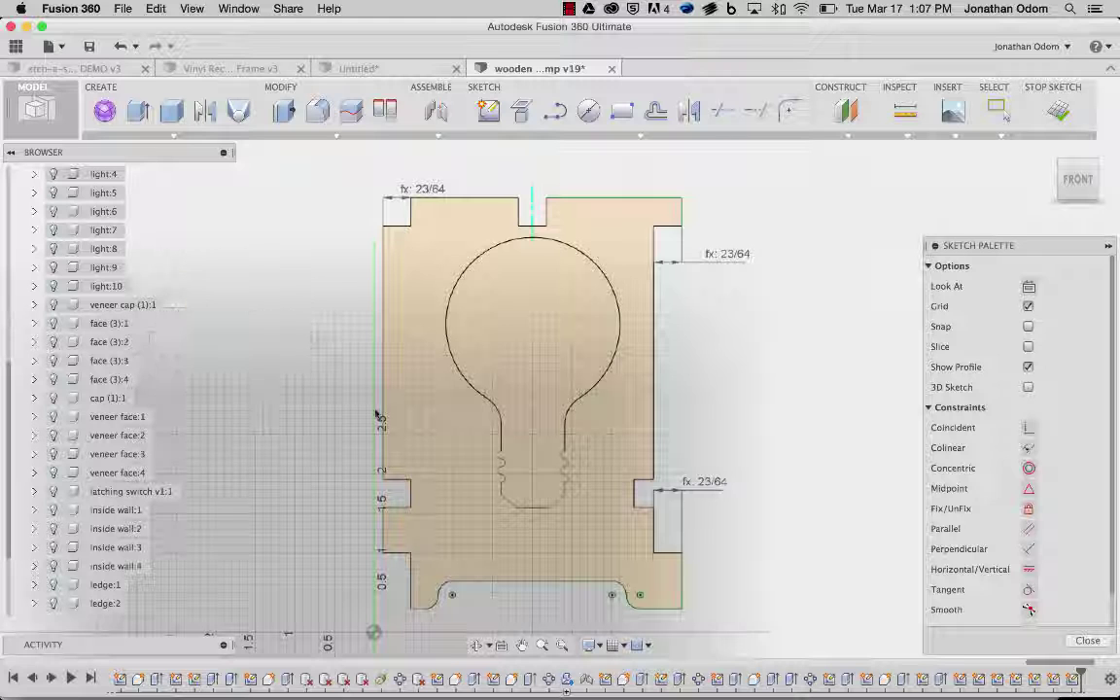
{"action": "left_click", "coordinate": [382, 419]}
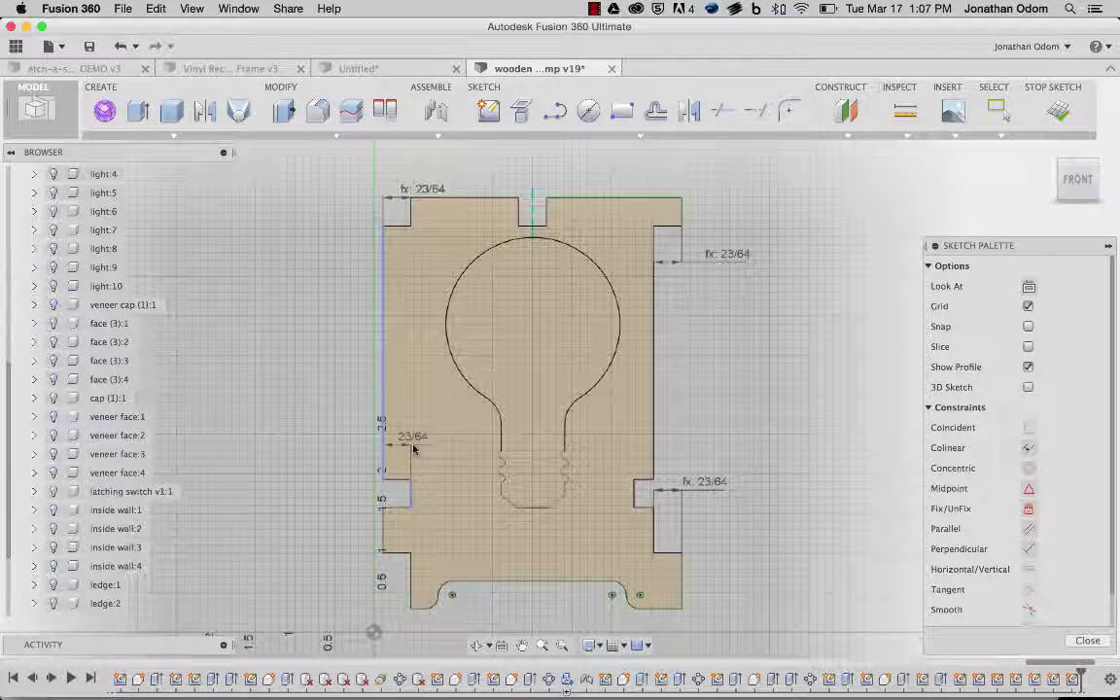
{"action": "left_click", "coordinate": [416, 446]}
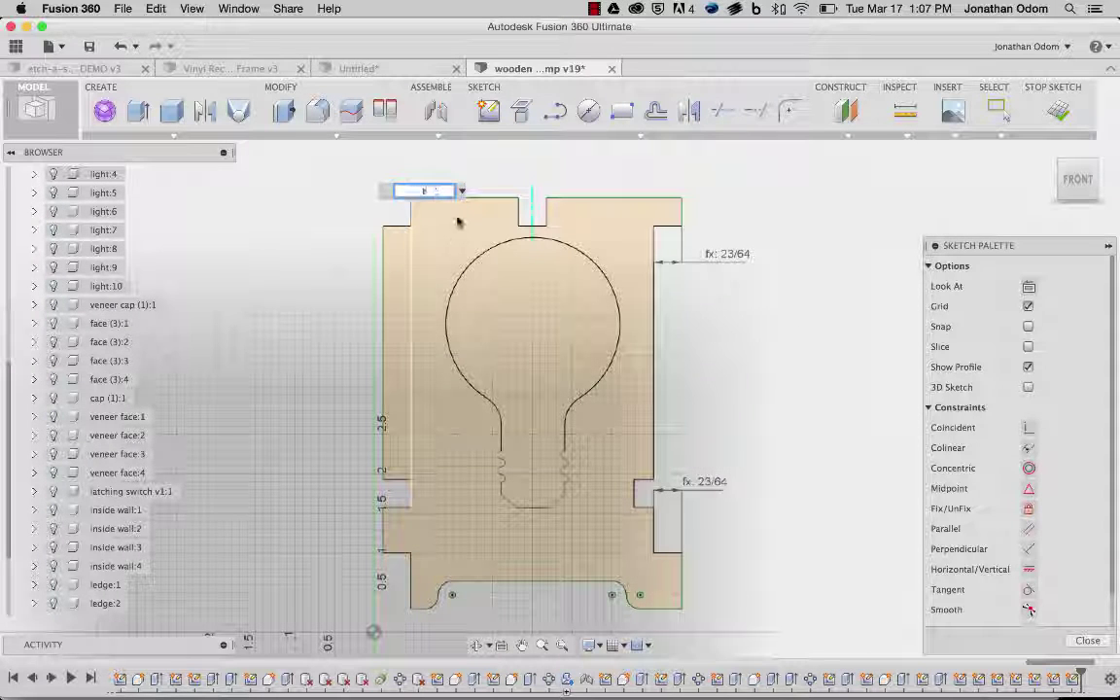
{"action": "key", "text": "Return"}
{"action": "middle_click_drag", "start_coordinate": [760, 391], "coordinate": [748, 348]}
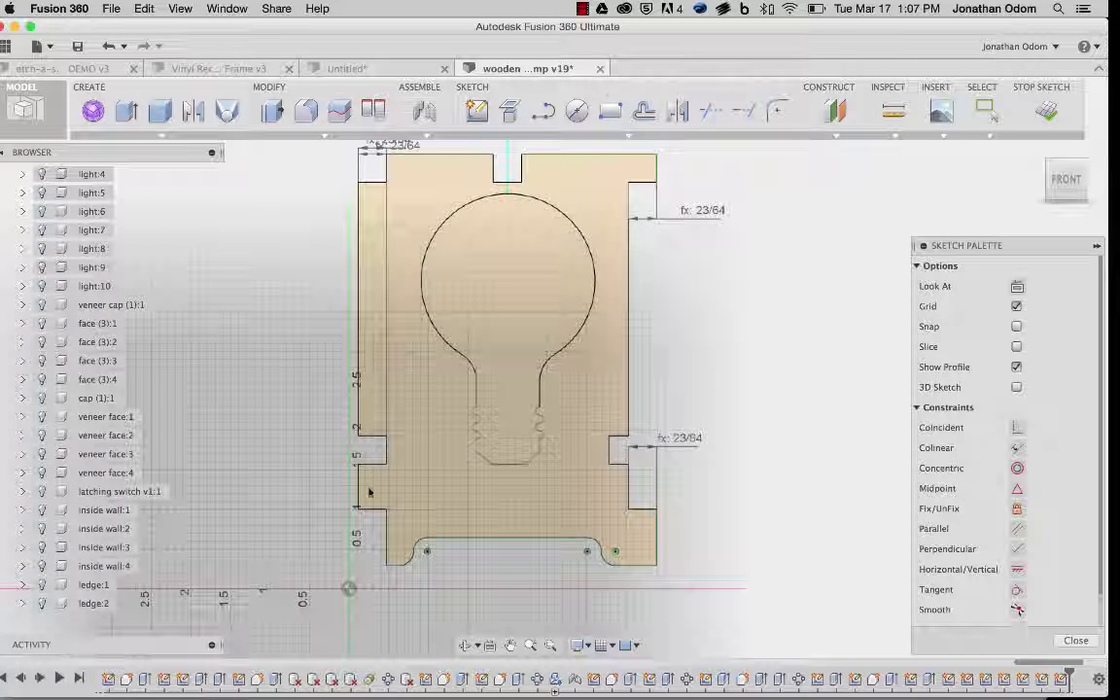
Step: Try to dimension the horizontal offset between the short left side edge and the left foot's outer edge below it
{"action": "left_click", "coordinate": [500, 134]}
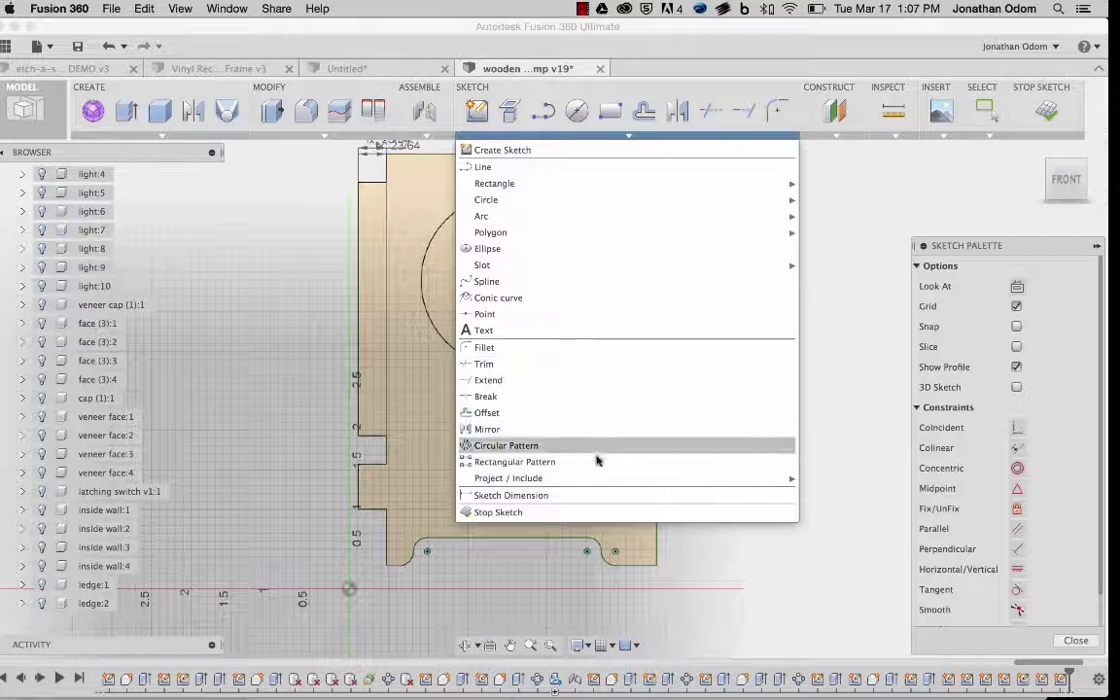
{"action": "left_click", "coordinate": [609, 495]}
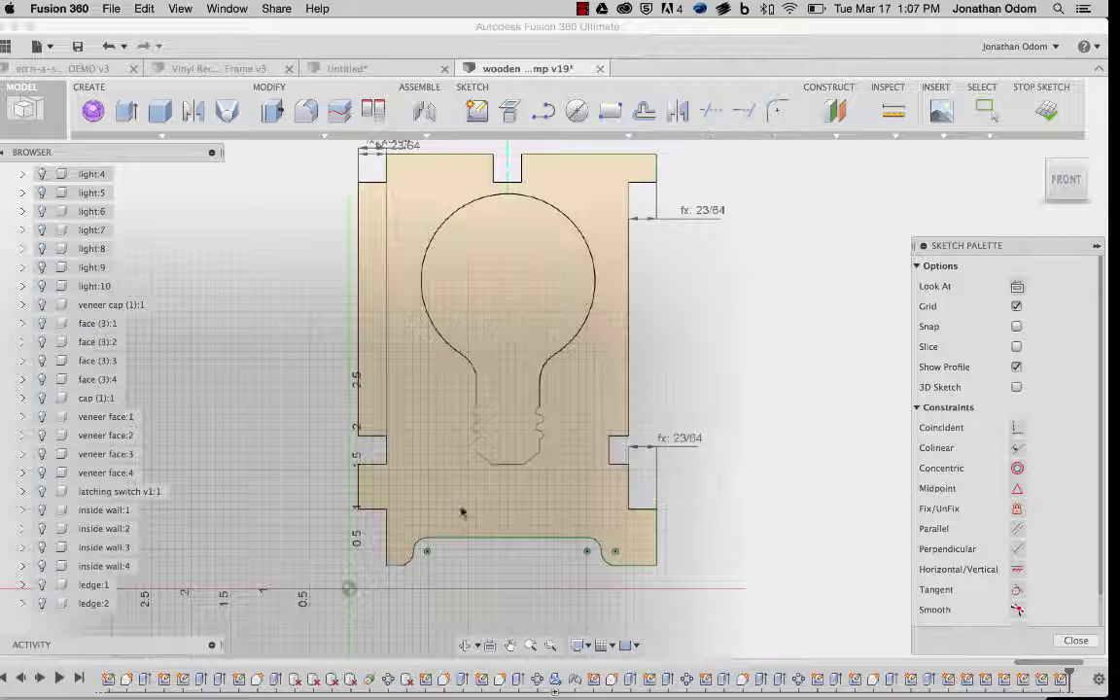
{"action": "left_click", "coordinate": [357, 491]}
{"action": "left_click", "coordinate": [388, 533]}
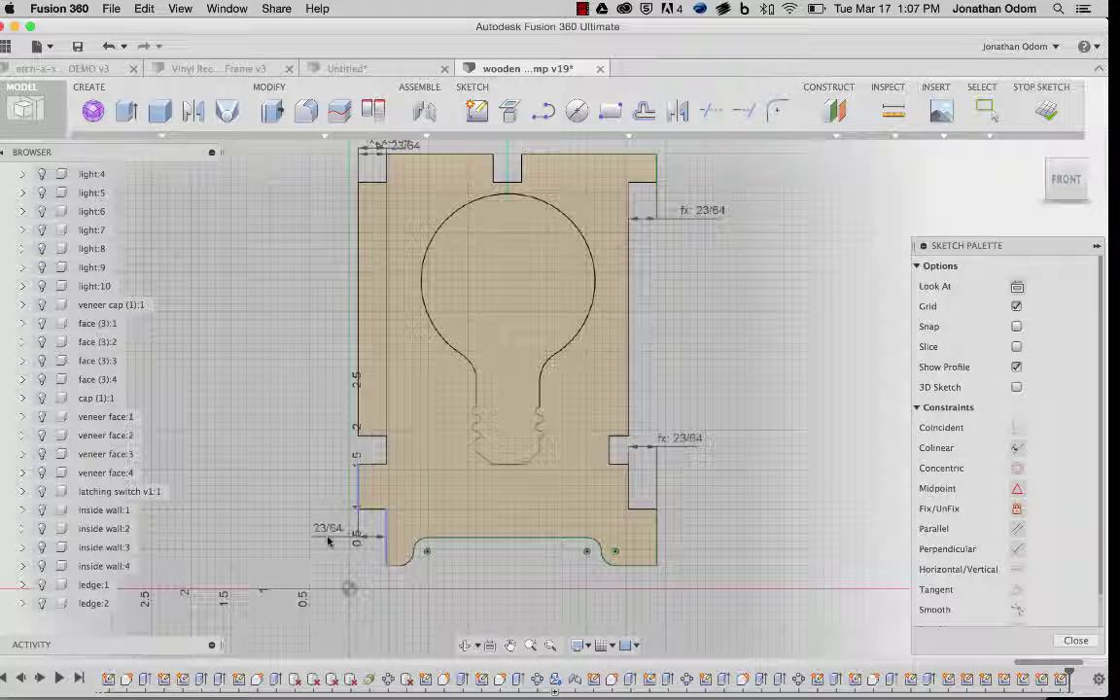
{"action": "left_click", "coordinate": [329, 542]}
{"action": "key", "text": "Escape"}
{"action": "middle_click_drag", "start_coordinate": [507, 371], "coordinate": [501, 365]}
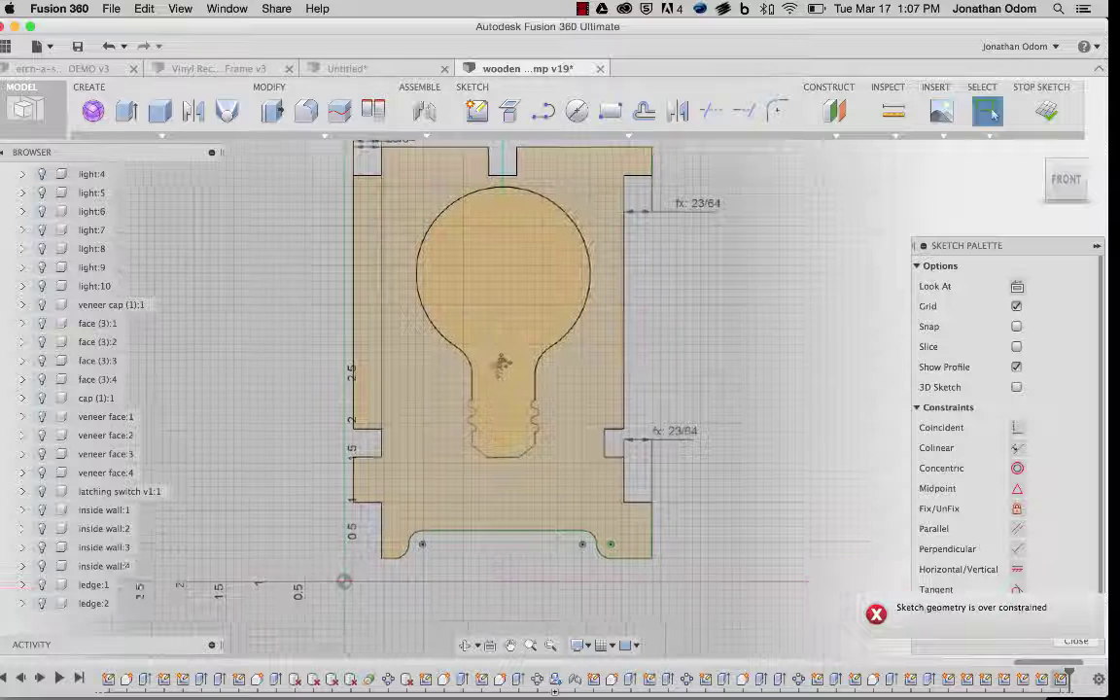
Step: Check the options for the left foot's bottom edge, and undo the last change to the sketch
{"action": "scroll", "coordinate": [502, 365], "scroll_direction": "up", "scroll_amount": 1}
{"action": "scroll", "coordinate": [388, 512], "scroll_direction": "up", "scroll_amount": 6}
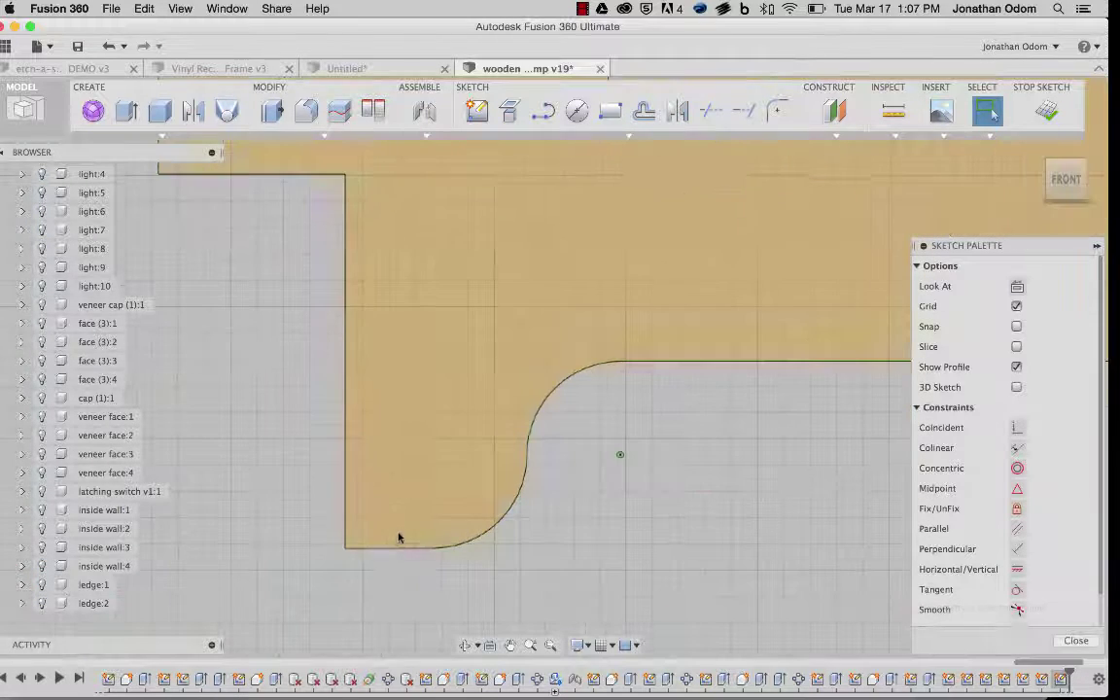
{"action": "right_click", "coordinate": [395, 551]}
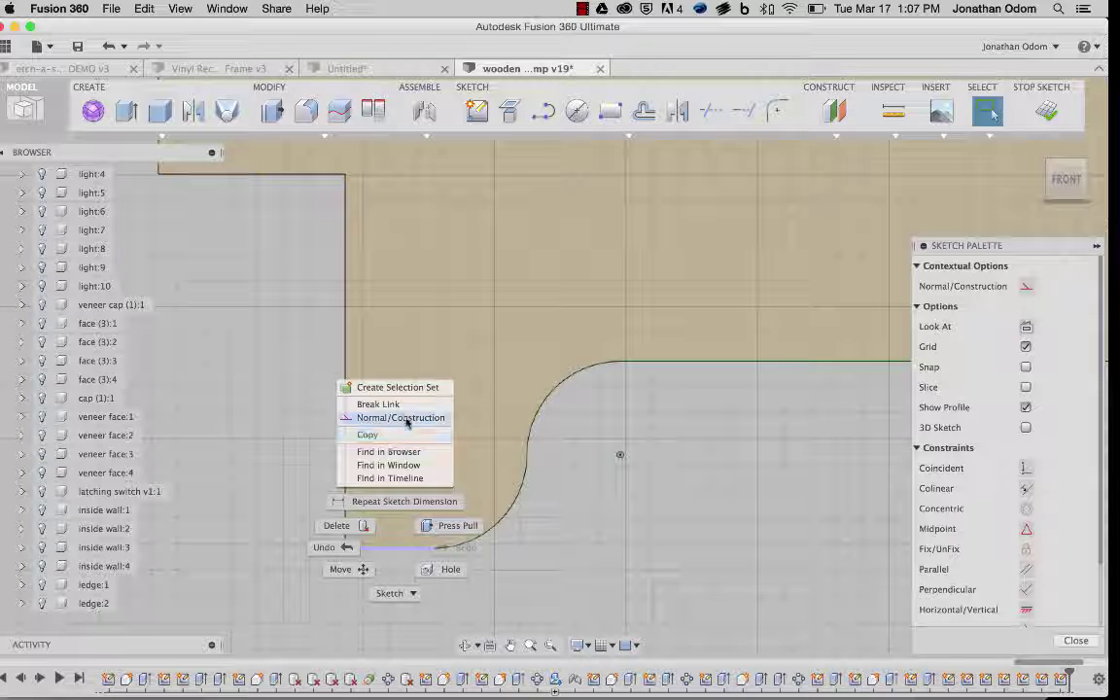
{"action": "left_click", "coordinate": [378, 549]}
{"action": "key", "text": "super+z"}
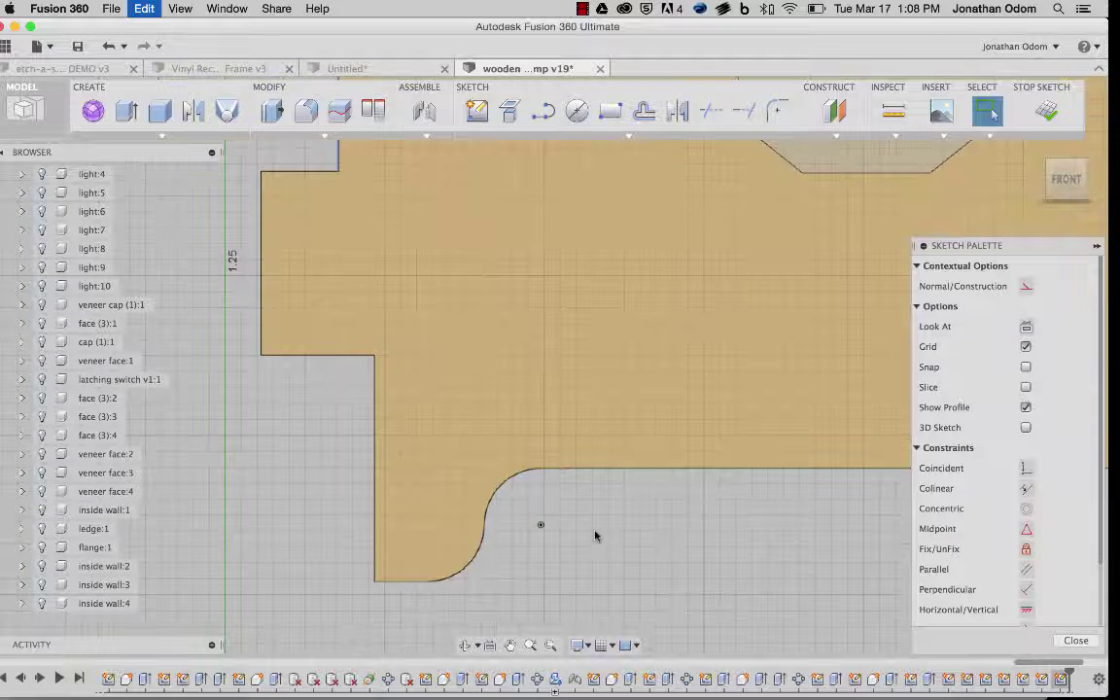
Step: Delete the lower left tab's bottom edge together with the left foot's outer side edge and short bottom edge
{"action": "scroll", "coordinate": [595, 536], "scroll_direction": "down", "scroll_amount": 3}
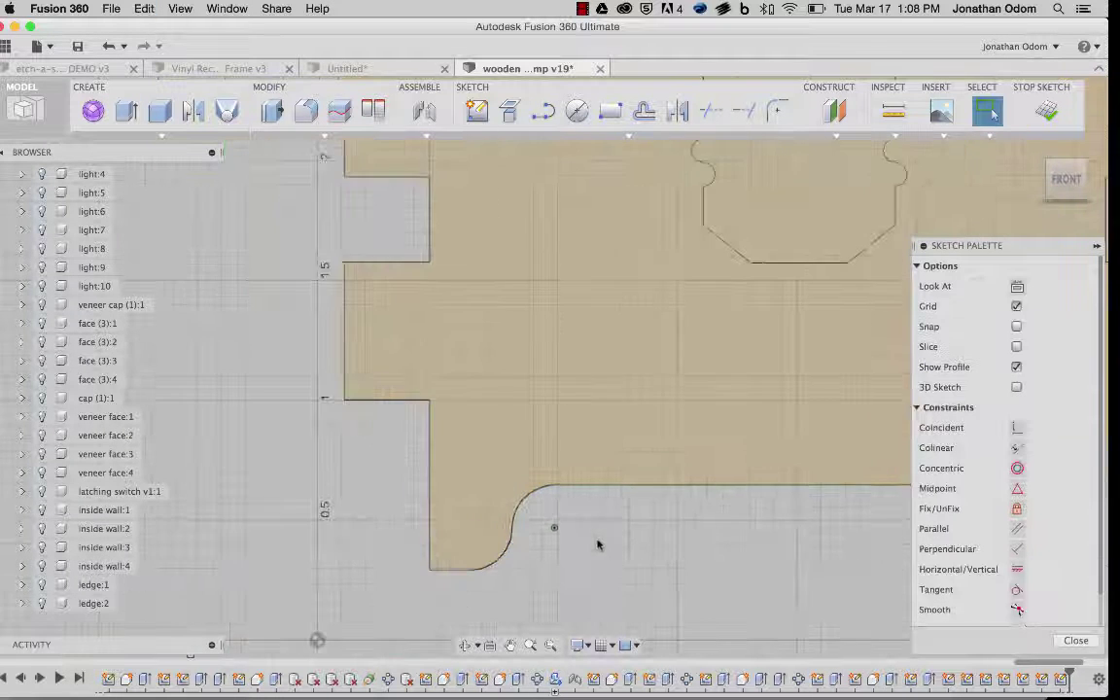
{"action": "middle_click_drag", "start_coordinate": [587, 544], "coordinate": [429, 507]}
{"action": "left_click", "coordinate": [282, 374]}
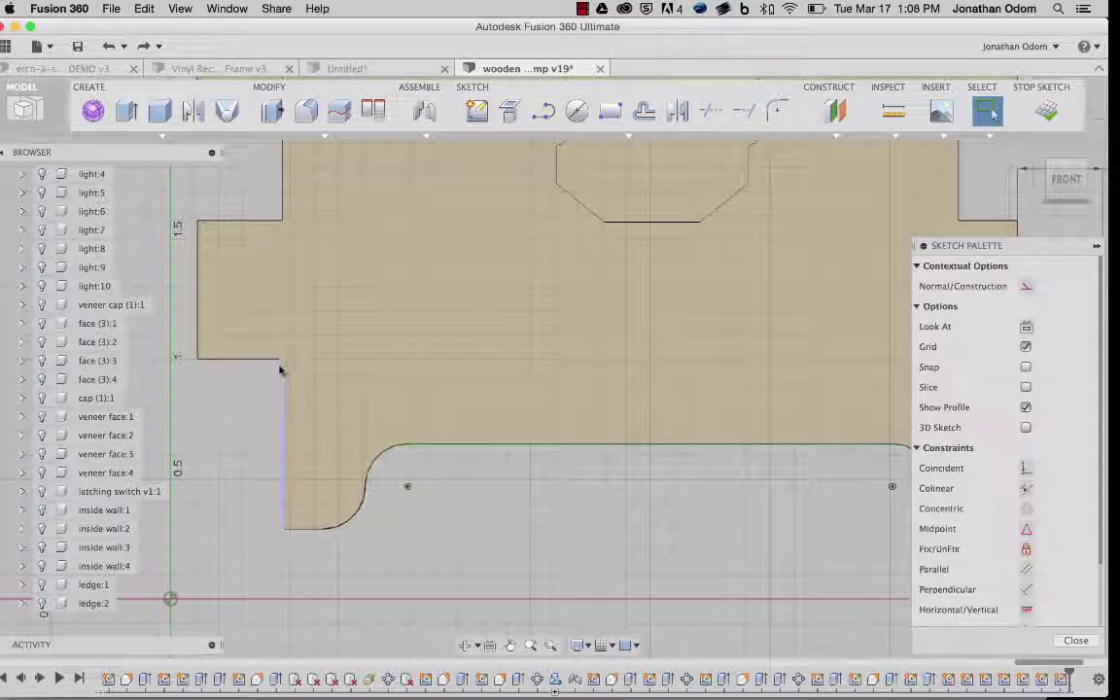
{"action": "key", "text": "Delete"}
Step: Redraw the lower left tab's bottom edge and the left foot's side and bottom edges as connected lines ending at the foot's curve
{"action": "left_click", "coordinate": [543, 113]}
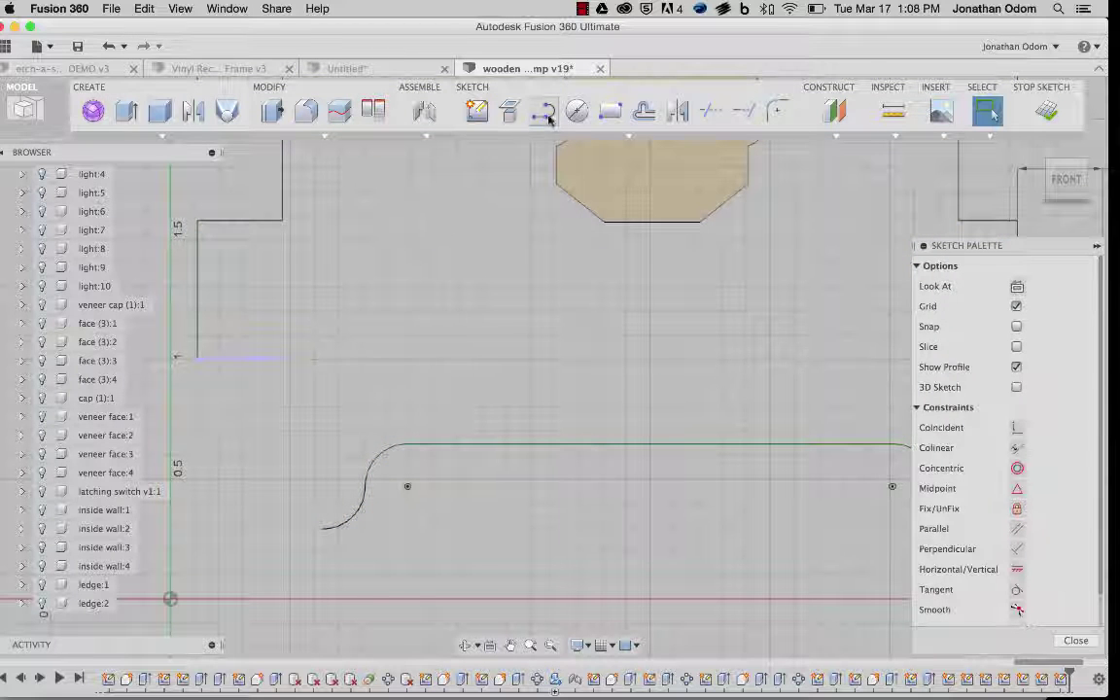
{"action": "left_click", "coordinate": [197, 360]}
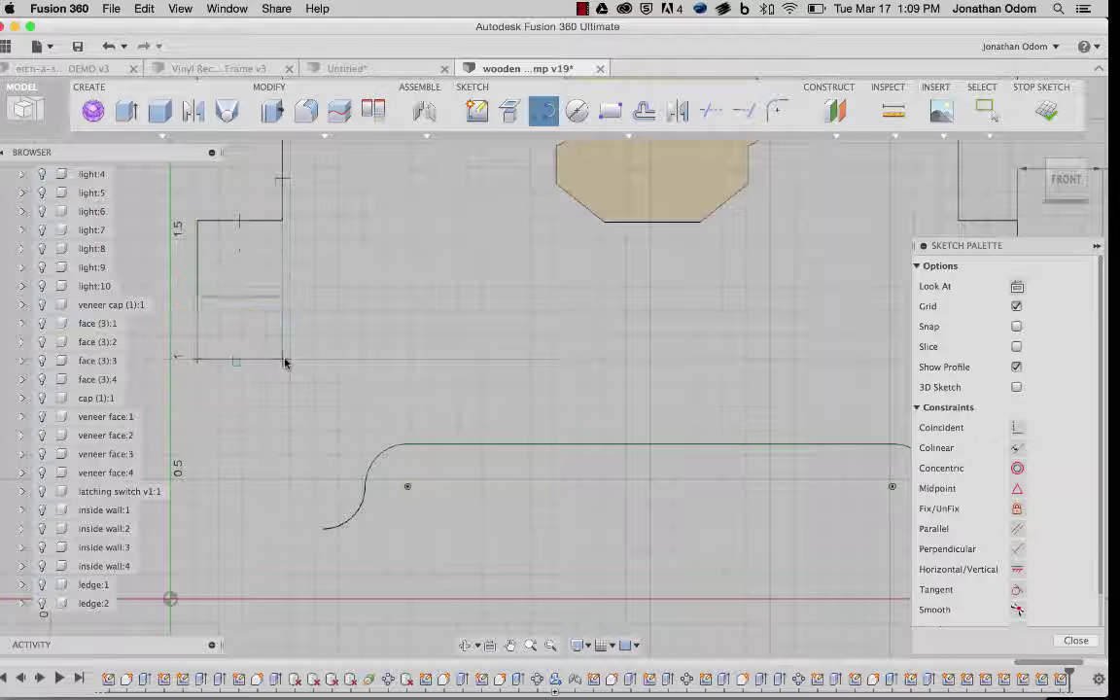
{"action": "left_click", "coordinate": [282, 529]}
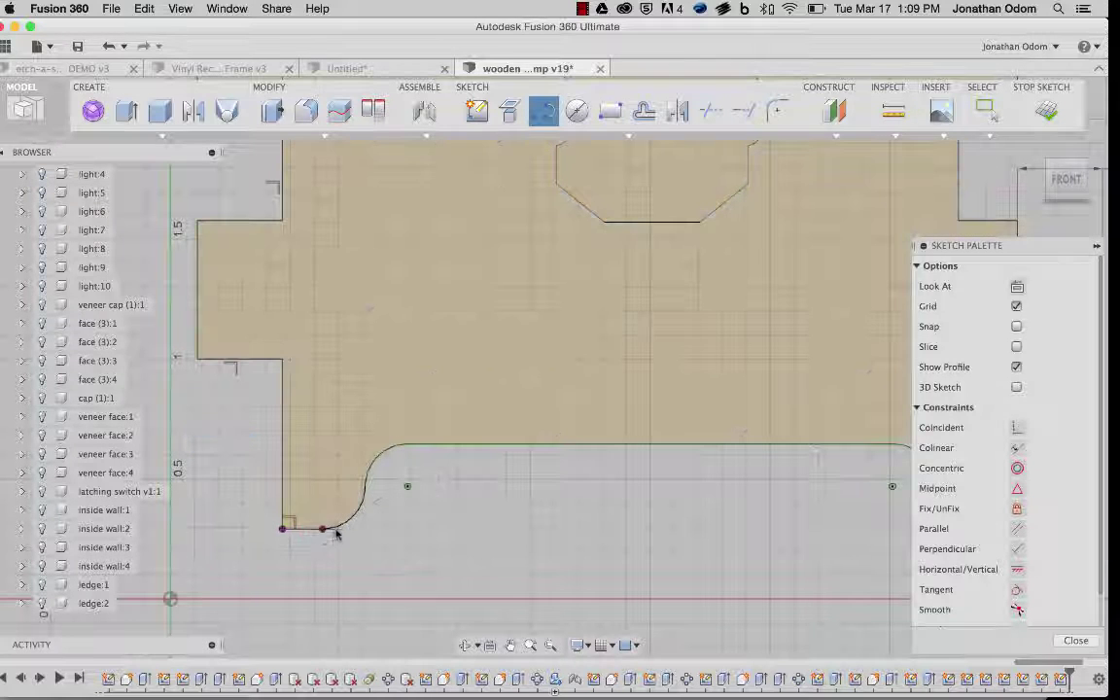
{"action": "scroll", "coordinate": [320, 530], "scroll_direction": "up", "scroll_amount": 10}
{"action": "key", "text": "Escape"}
Step: Break the link on the left foot's short bottom edge
{"action": "right_click", "coordinate": [305, 519]}
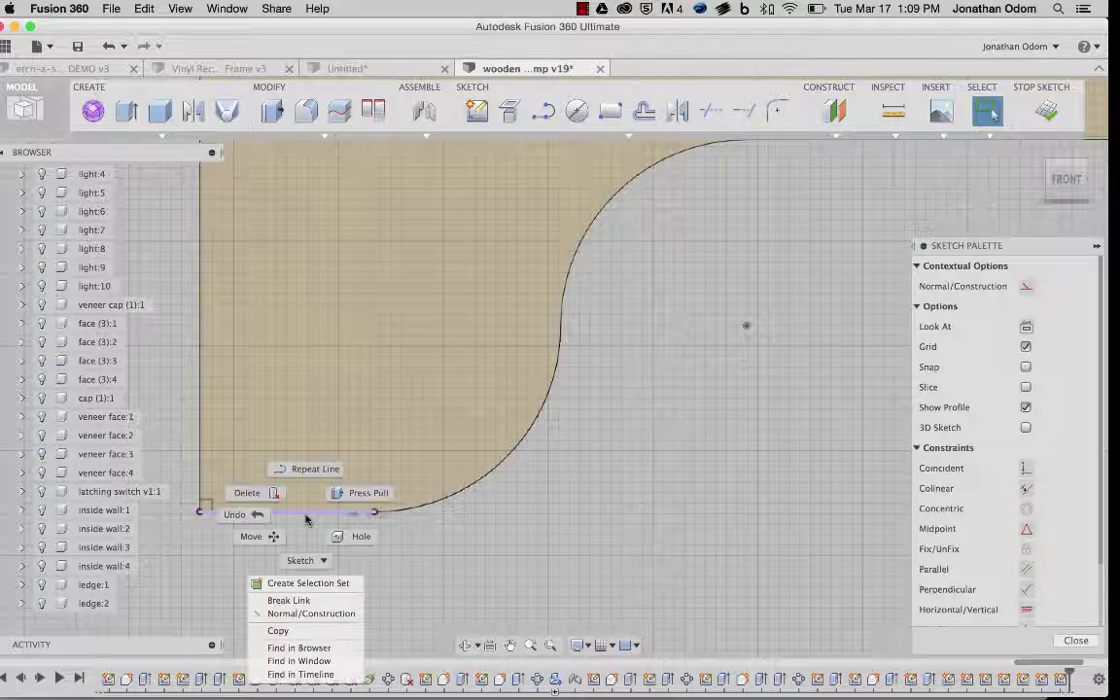
{"action": "left_click", "coordinate": [282, 600]}
{"action": "scroll", "coordinate": [347, 533], "scroll_direction": "down", "scroll_amount": 5}
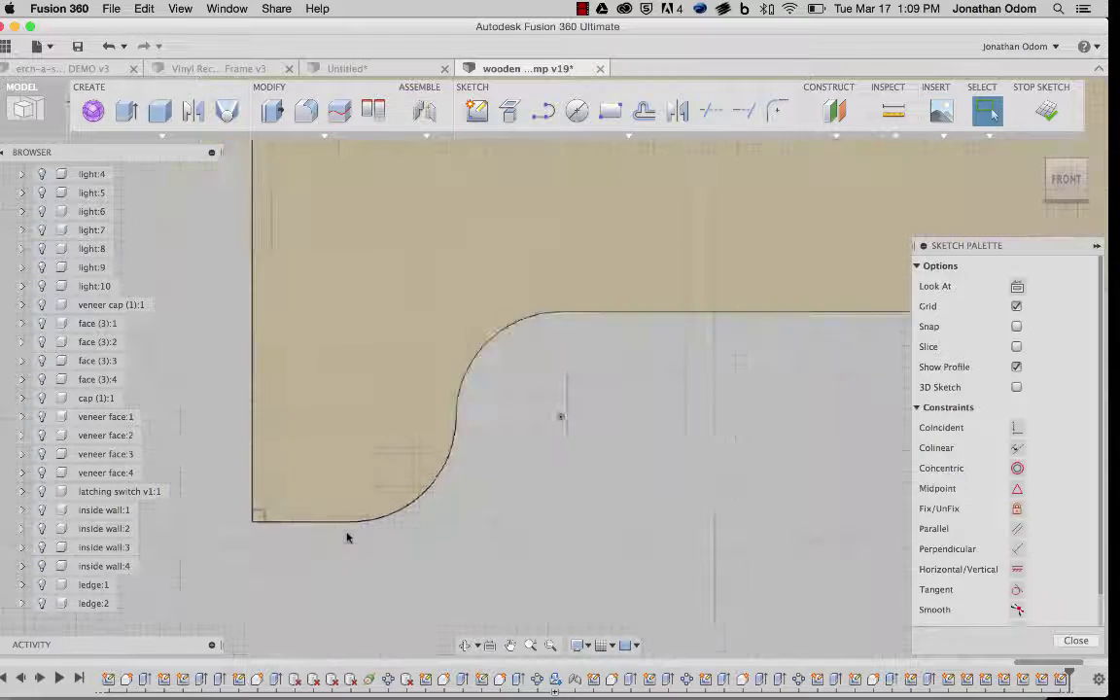
Step: Dimension the horizontal offset between the lower left tab's outer edge and the left foot's outer edge, driven by the parameter "thick"
{"action": "left_click", "coordinate": [575, 134]}
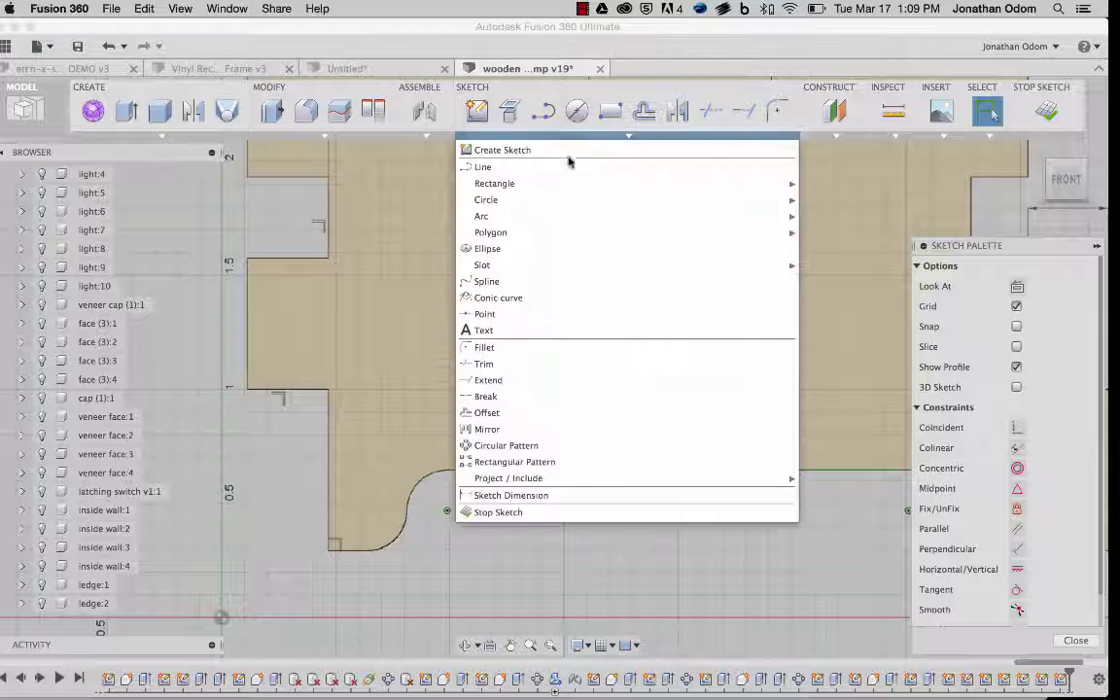
{"action": "left_click", "coordinate": [512, 494]}
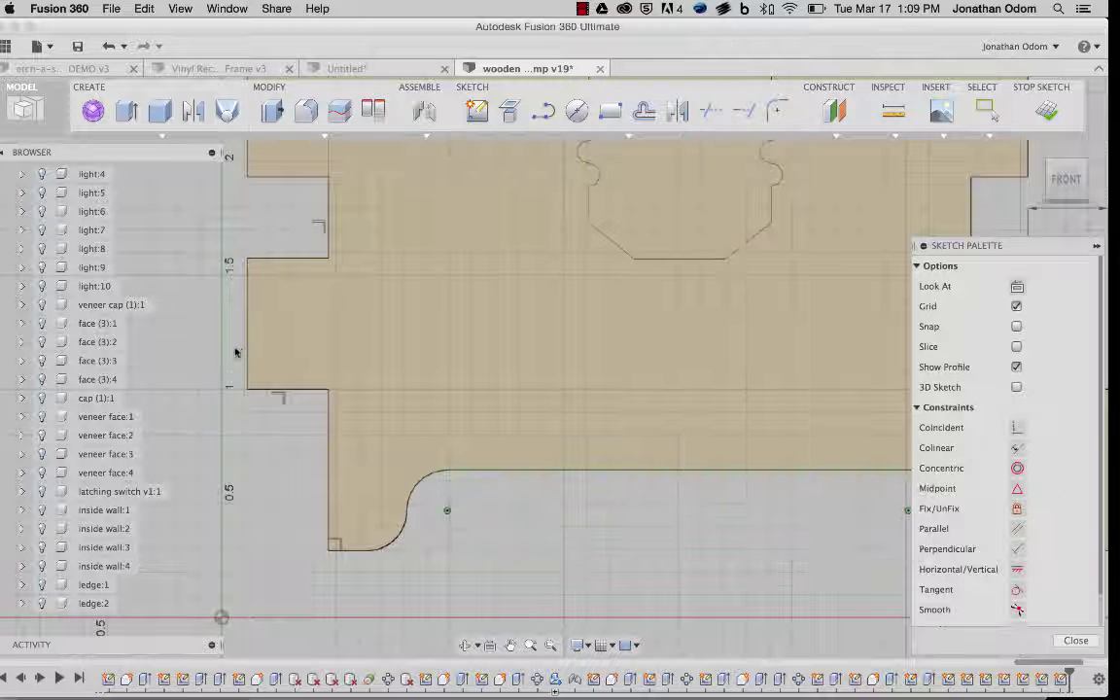
{"action": "left_click", "coordinate": [248, 351]}
{"action": "left_click", "coordinate": [333, 472]}
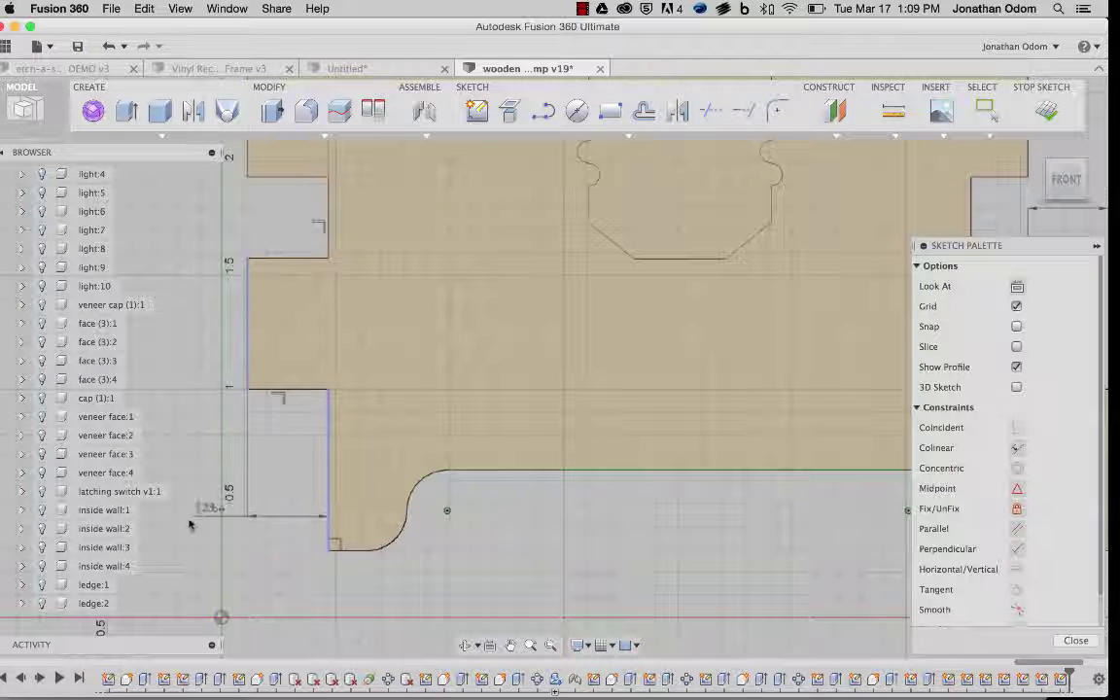
{"action": "left_click", "coordinate": [195, 523]}
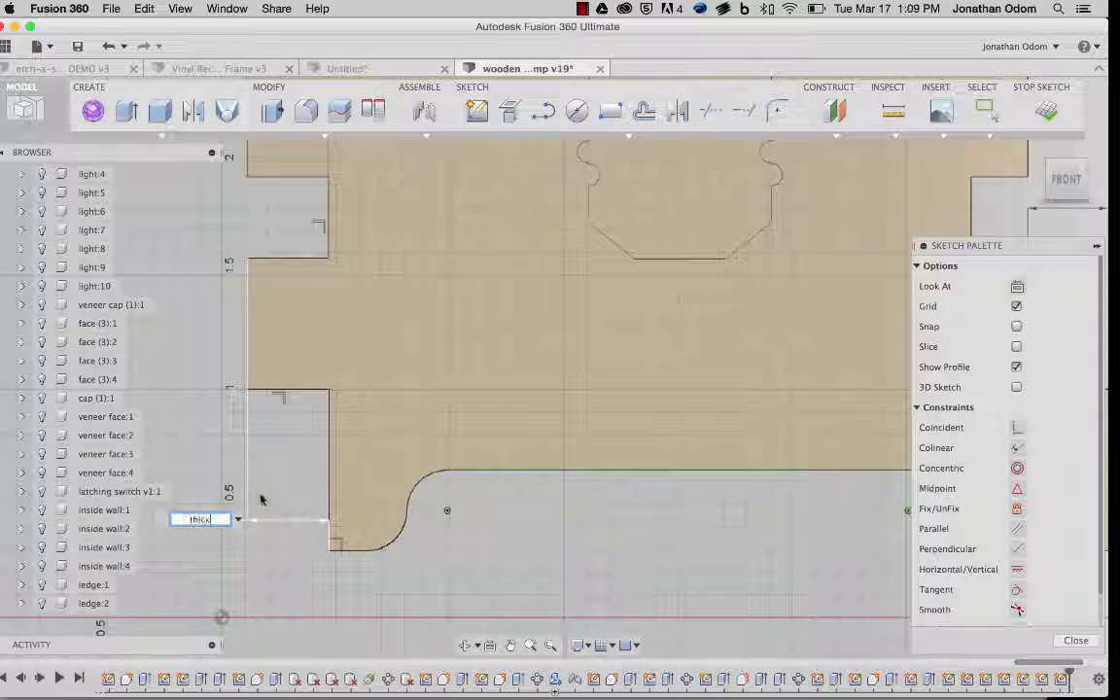
{"action": "type", "text": "thick"}
{"action": "key", "text": "Return"}
{"action": "scroll", "coordinate": [347, 474], "scroll_direction": "down", "scroll_amount": 5}
{"action": "middle_click_drag", "start_coordinate": [393, 518], "coordinate": [400, 539]}
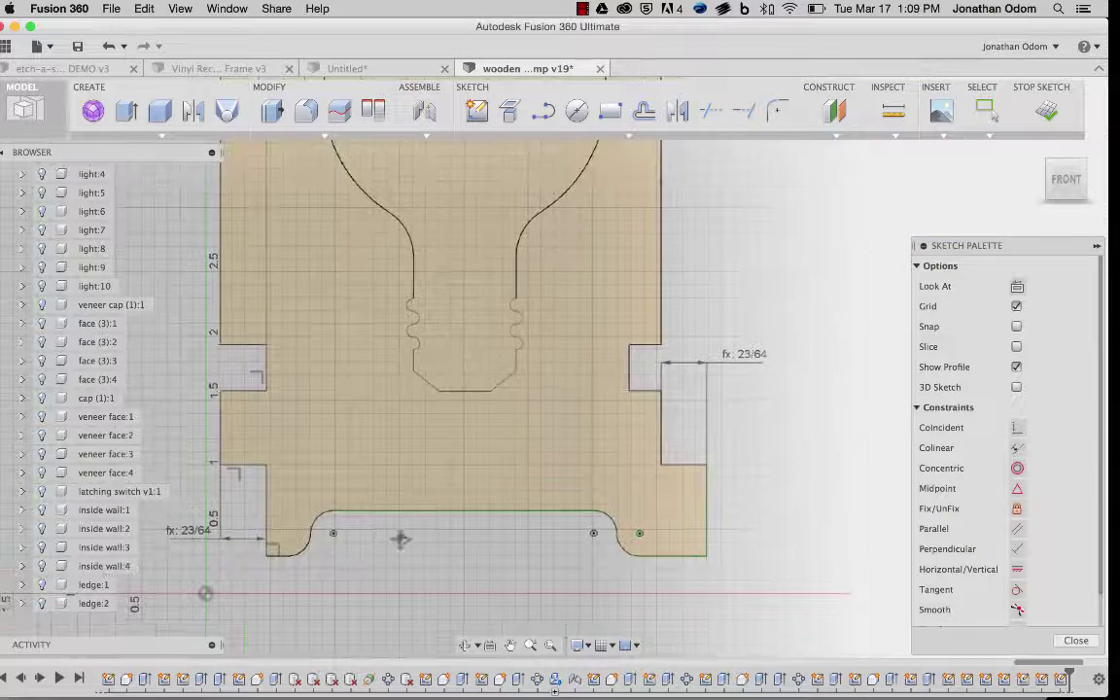
{"action": "scroll", "coordinate": [512, 413], "scroll_direction": "down", "scroll_amount": 3}
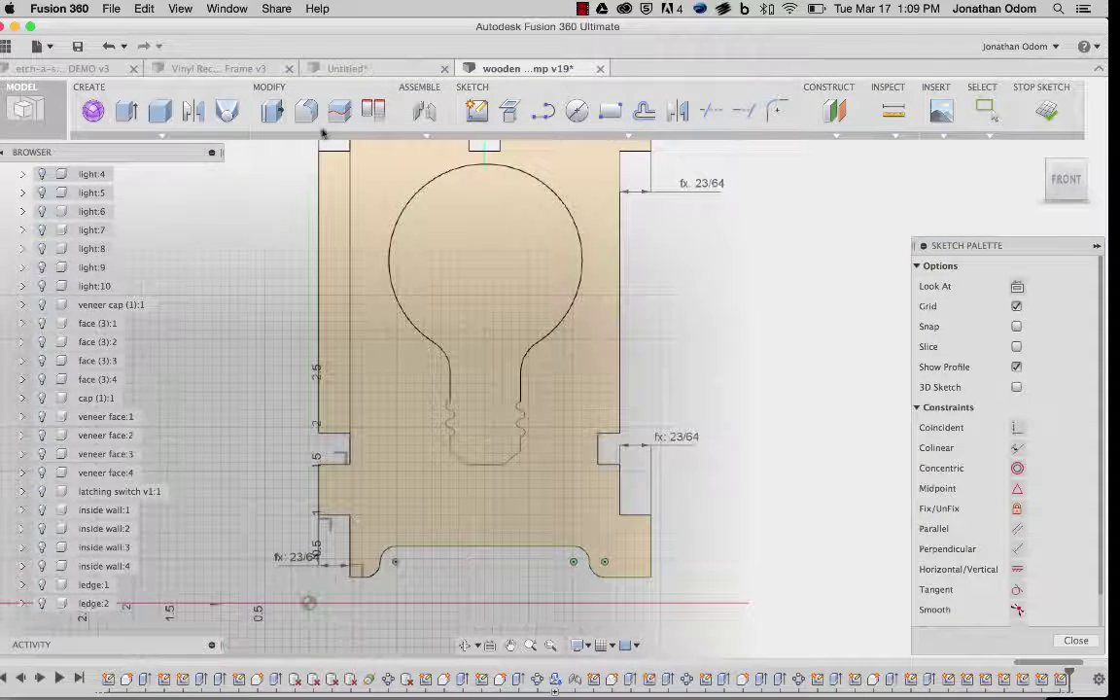
{"action": "left_click", "coordinate": [323, 133]}
{"action": "left_click", "coordinate": [308, 465]}
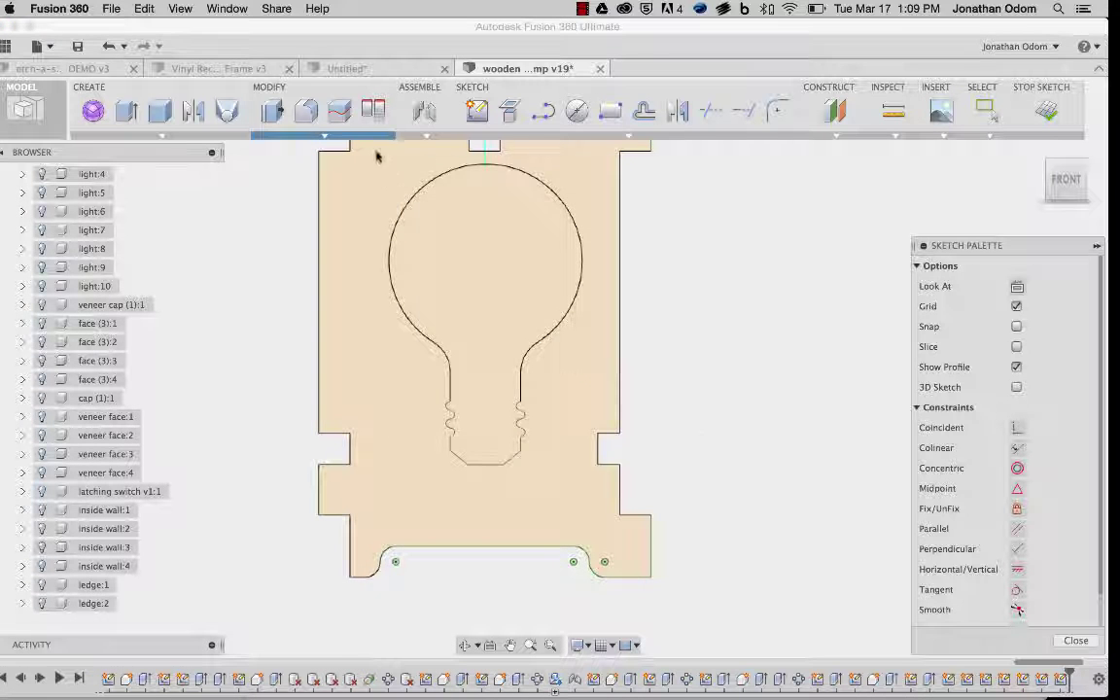
{"action": "key", "text": "Escape"}
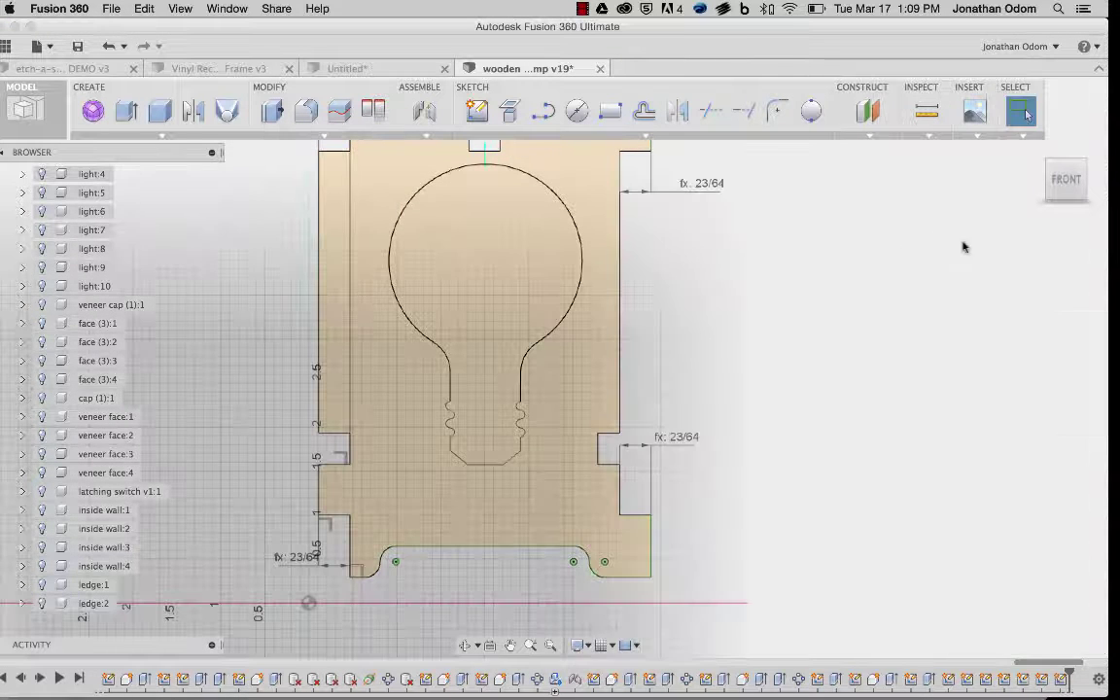
Step: Set the user parameter "thick" to .243 in the design's parameters
{"action": "left_click", "coordinate": [226, 120]}
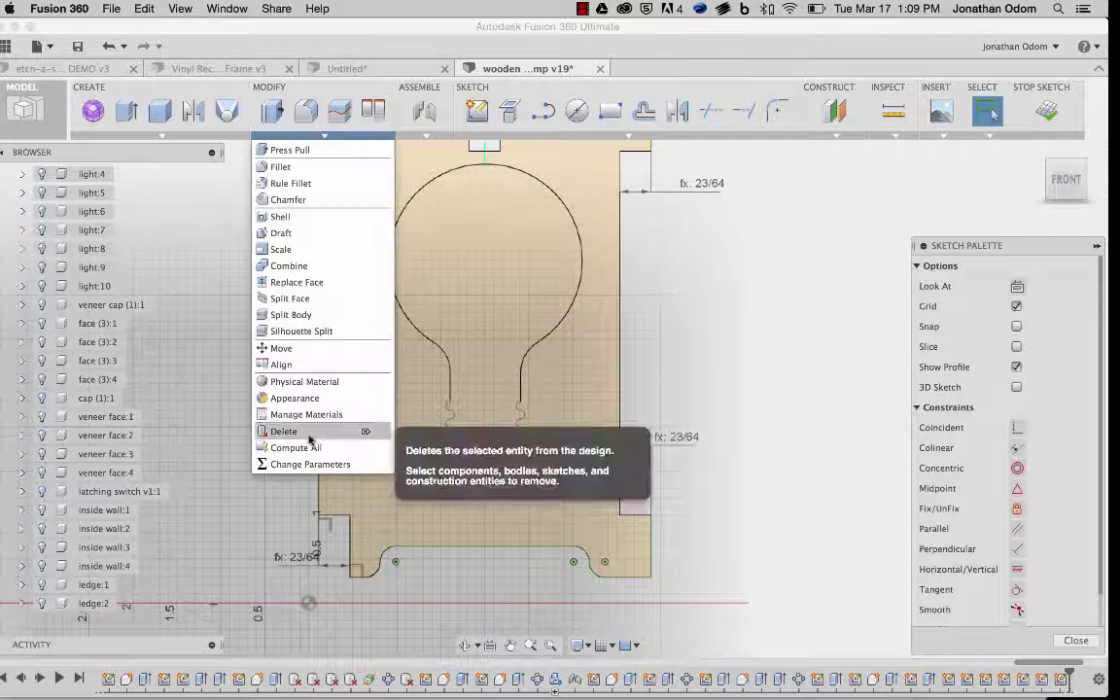
{"action": "left_click", "coordinate": [311, 462]}
{"action": "scroll", "coordinate": [875, 340], "scroll_direction": "down", "scroll_amount": 15}
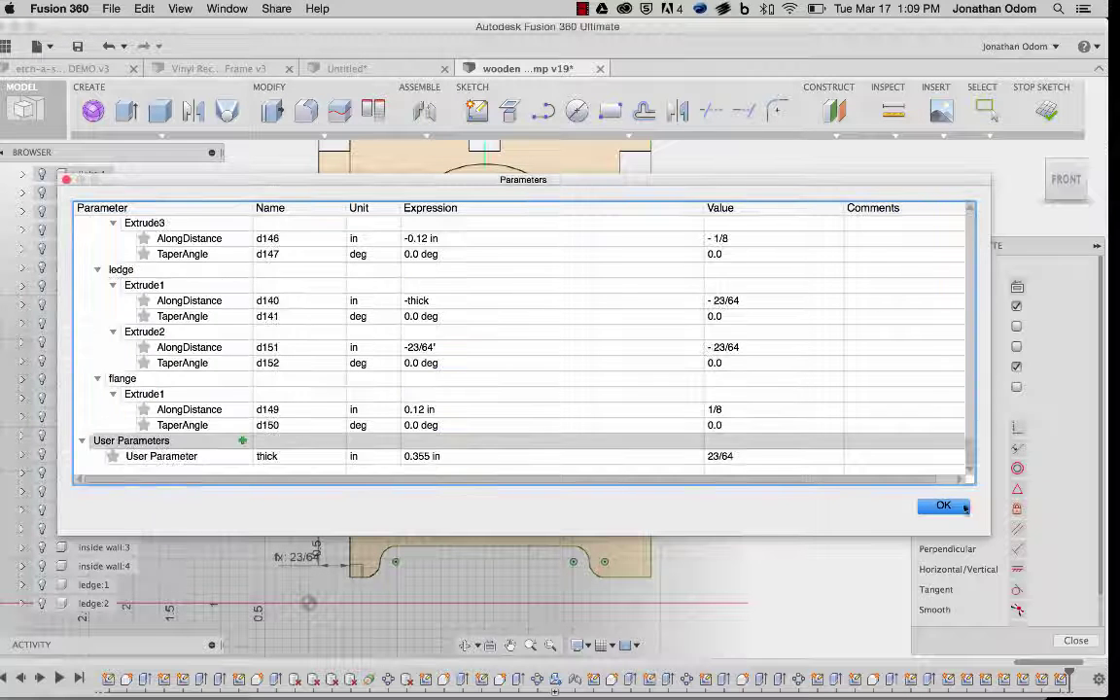
{"action": "left_click", "coordinate": [459, 455]}
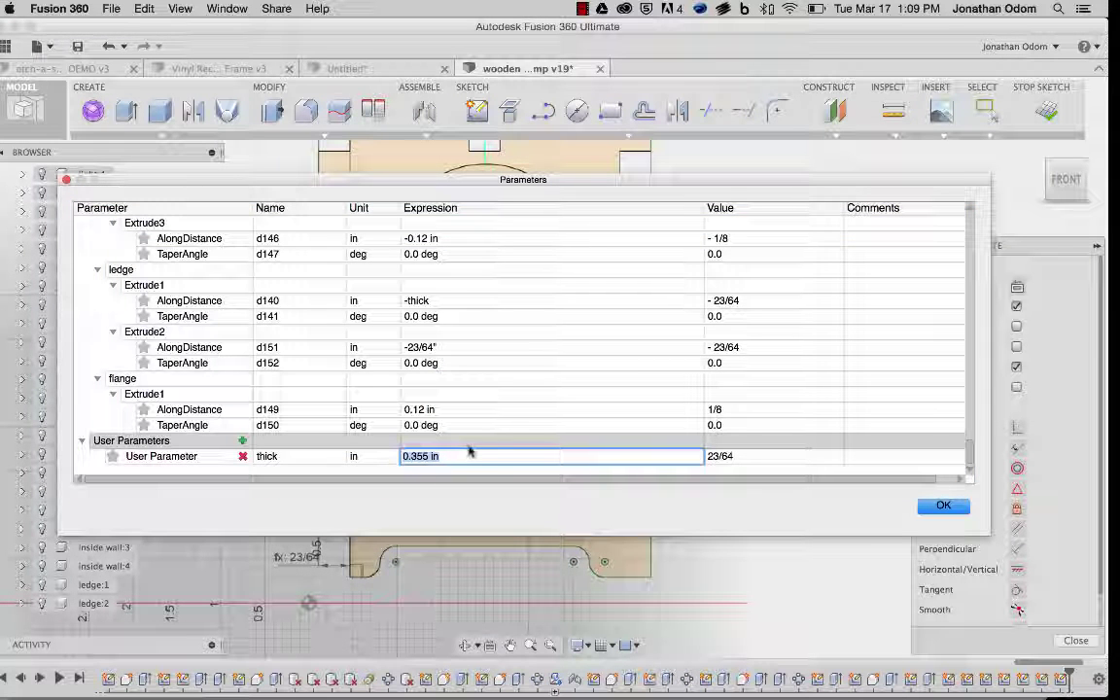
{"action": "type", "text": ".243"}
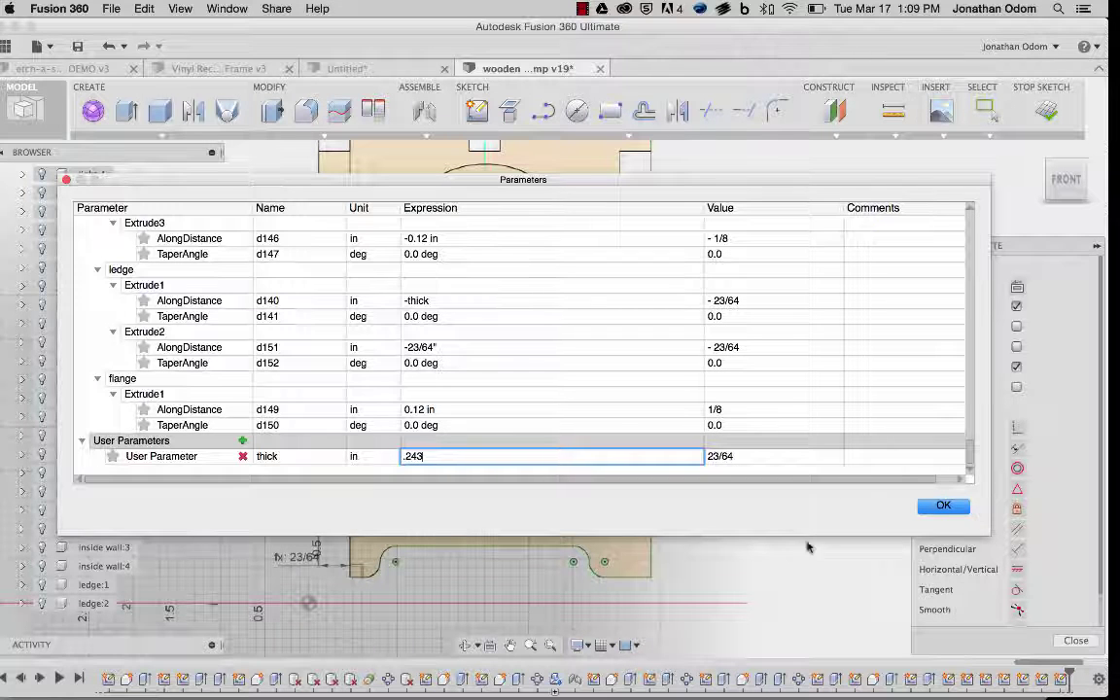
{"action": "key", "text": "Return"}
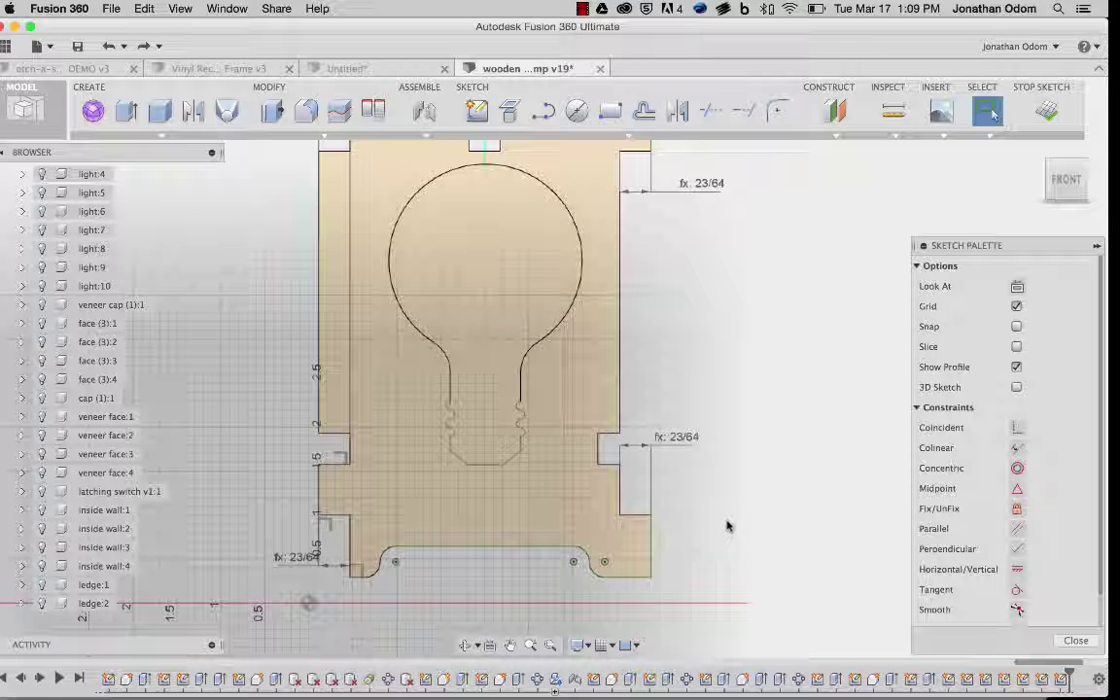
{"action": "key", "text": "super+z"}
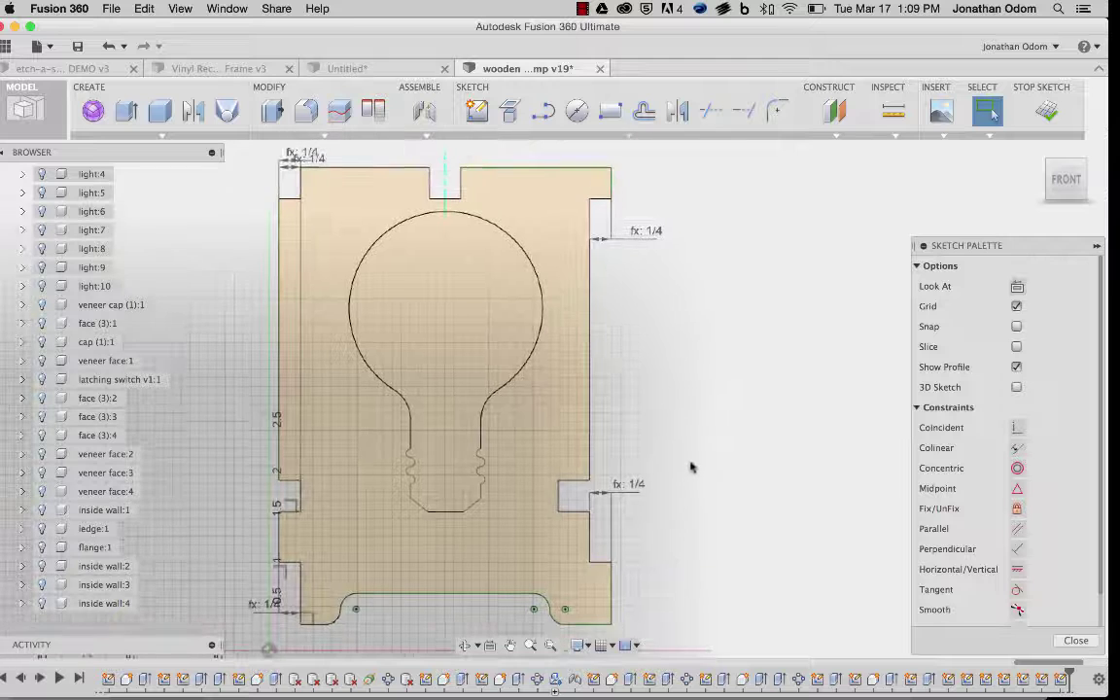
Step: Dimension the vertical offset between the face's top edge and the upper left corner's short horizontal edge, driven by the parameter "thick"
{"action": "middle_click_drag", "start_coordinate": [678, 270], "coordinate": [778, 412]}
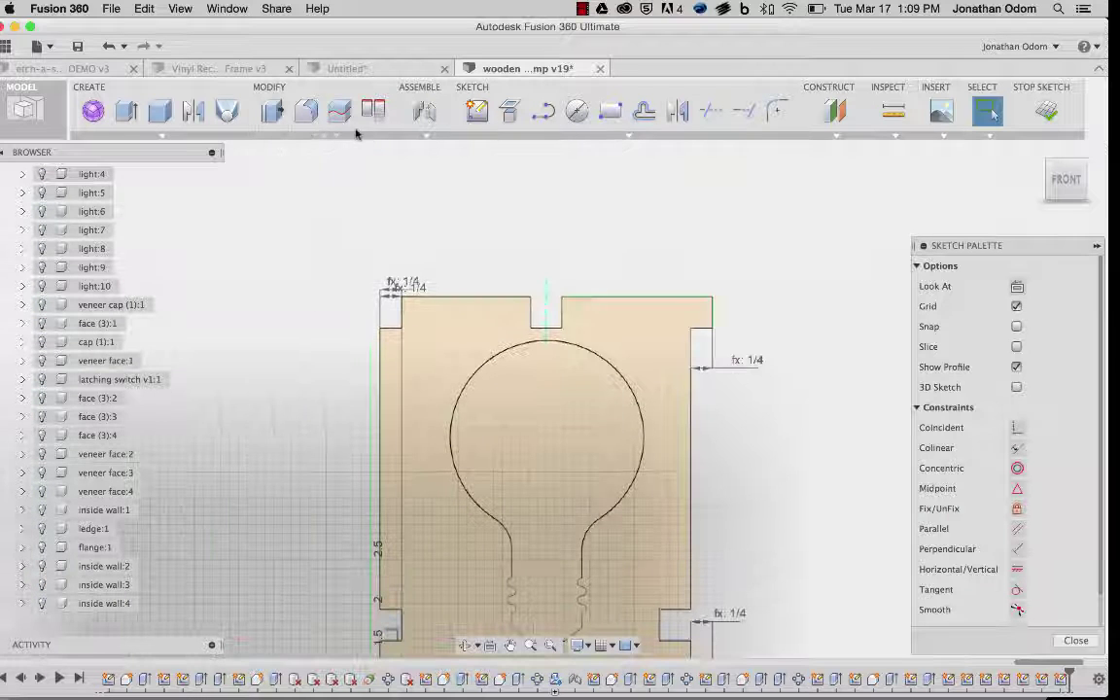
{"action": "left_click", "coordinate": [629, 135]}
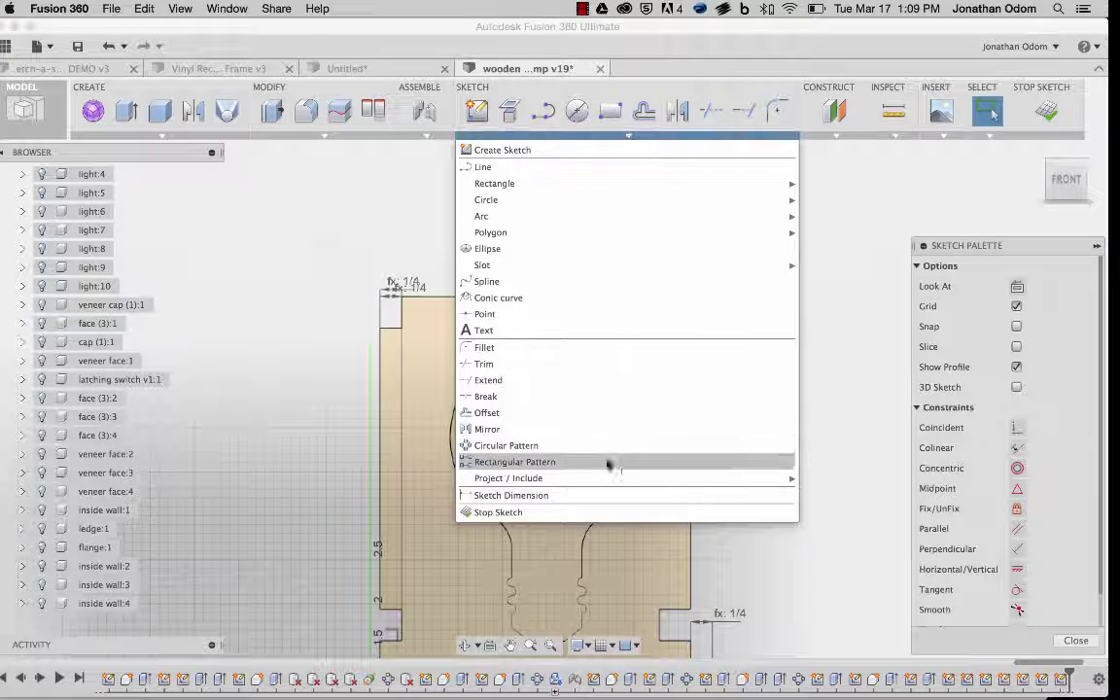
{"action": "left_click", "coordinate": [615, 496]}
{"action": "left_click", "coordinate": [452, 298]}
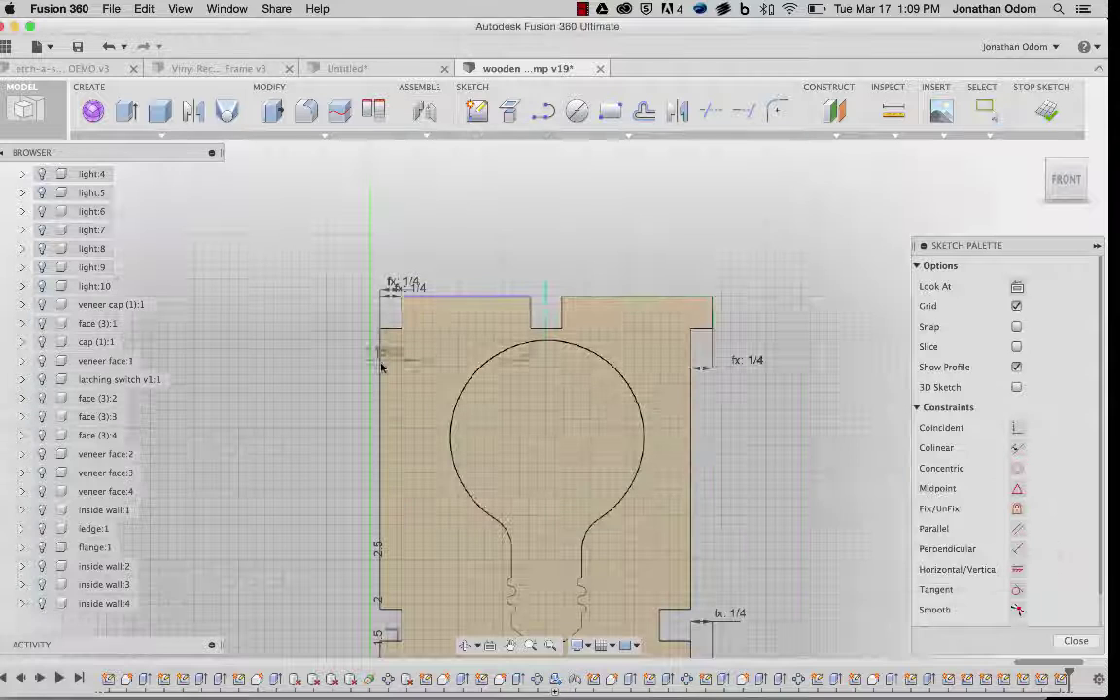
{"action": "right_click", "coordinate": [520, 249]}
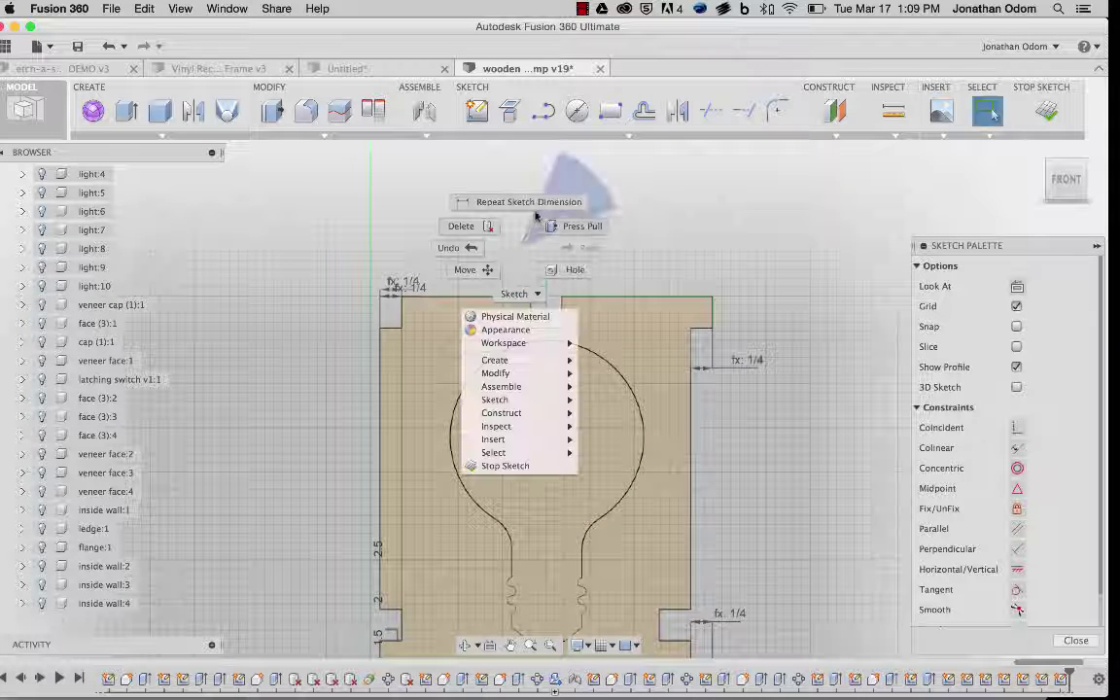
{"action": "left_click", "coordinate": [533, 204]}
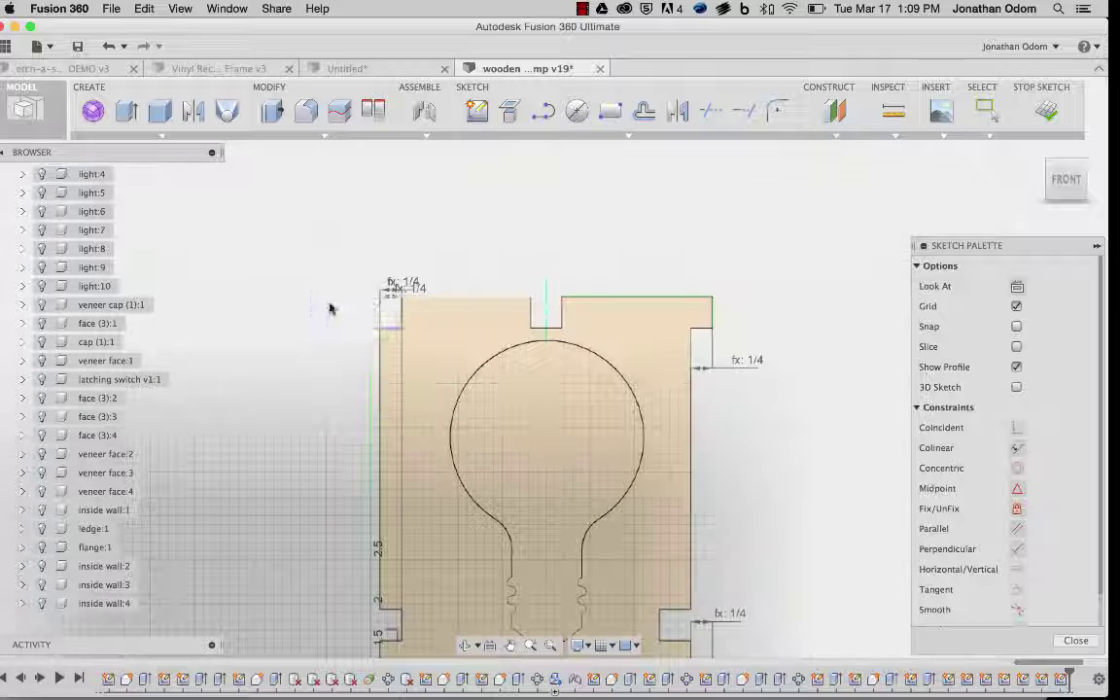
{"action": "left_click", "coordinate": [333, 303]}
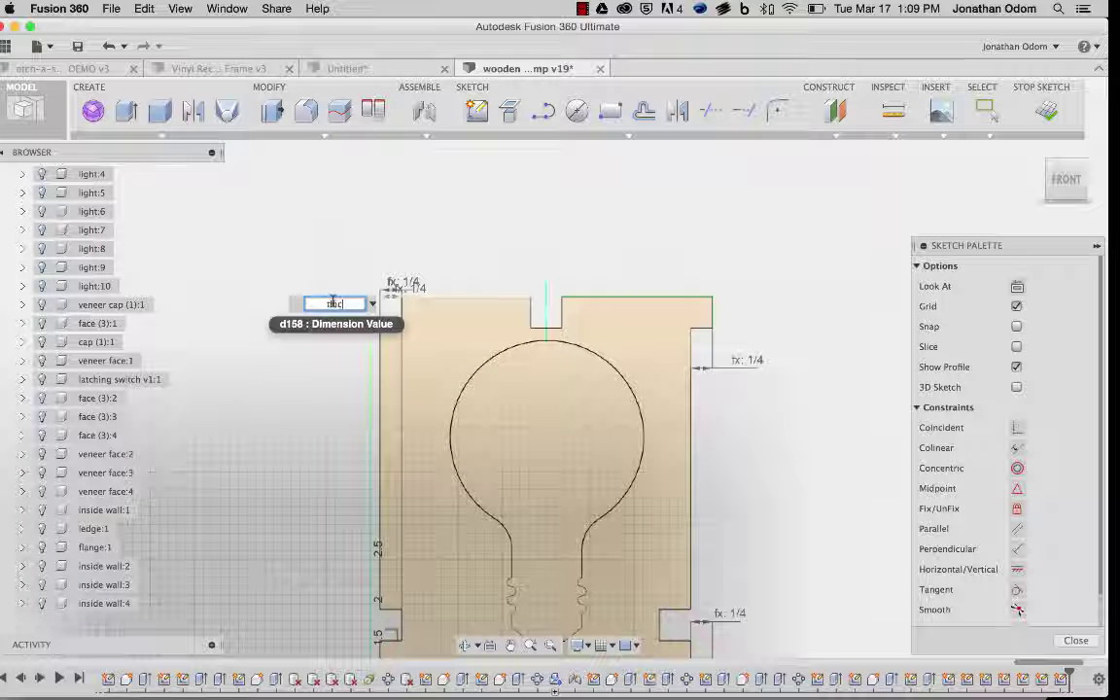
{"action": "key", "text": "Return"}
{"action": "scroll", "coordinate": [532, 207], "scroll_direction": "up", "scroll_amount": 5}
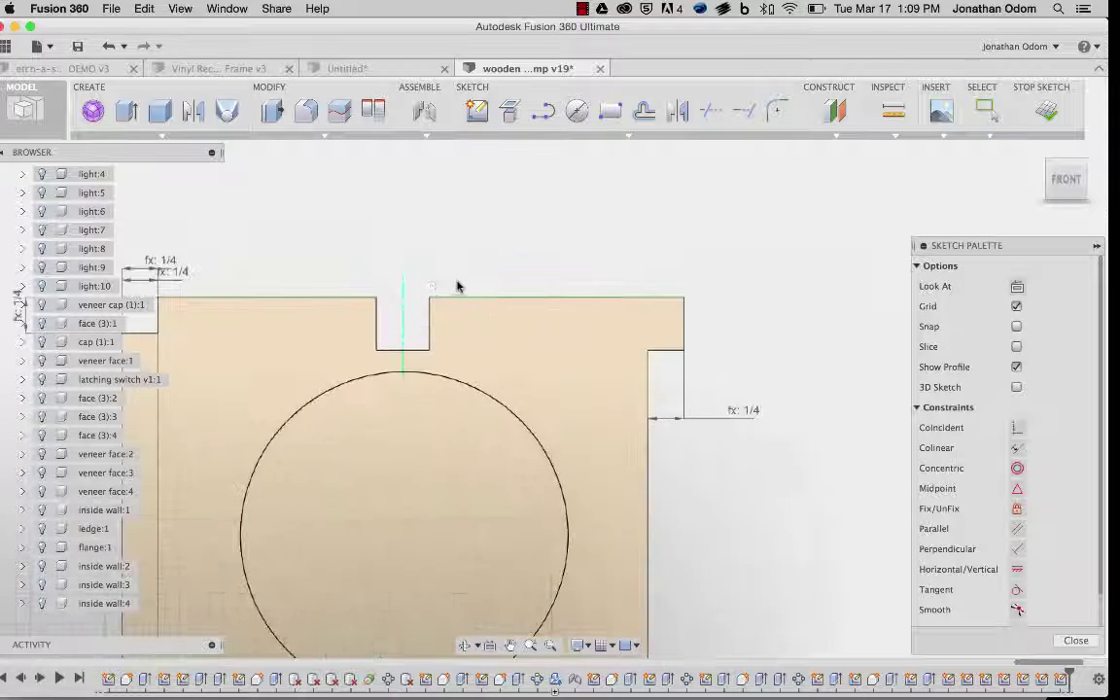
{"action": "middle_click_drag", "start_coordinate": [317, 393], "coordinate": [393, 288]}
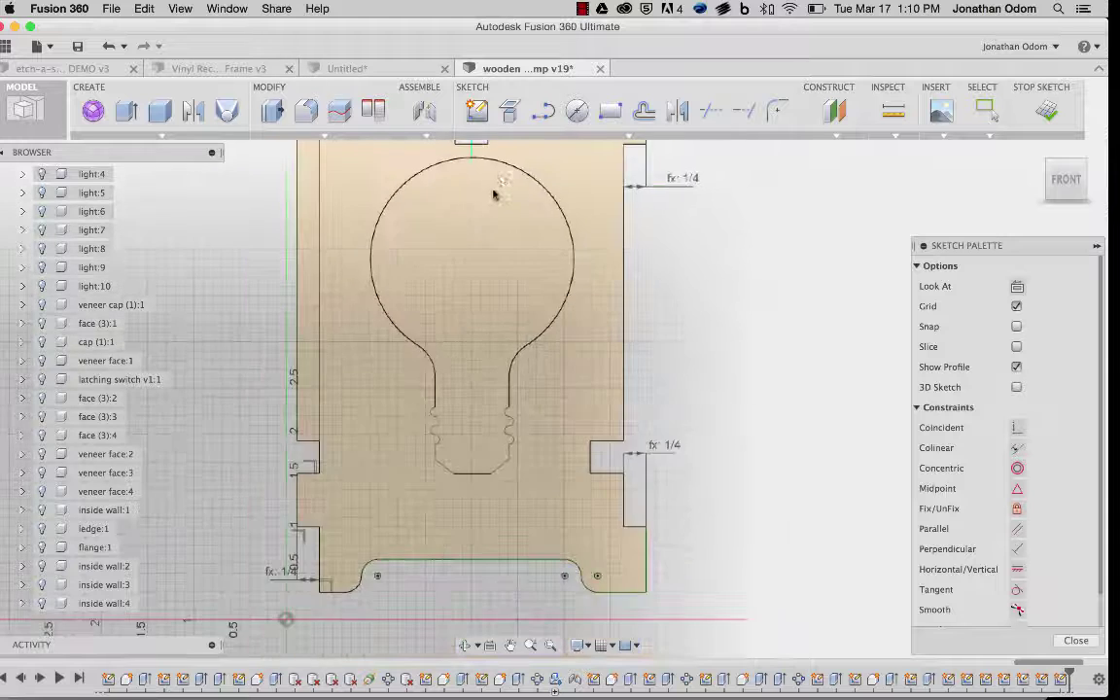
{"action": "middle_click_drag", "start_coordinate": [496, 301], "coordinate": [507, 231]}
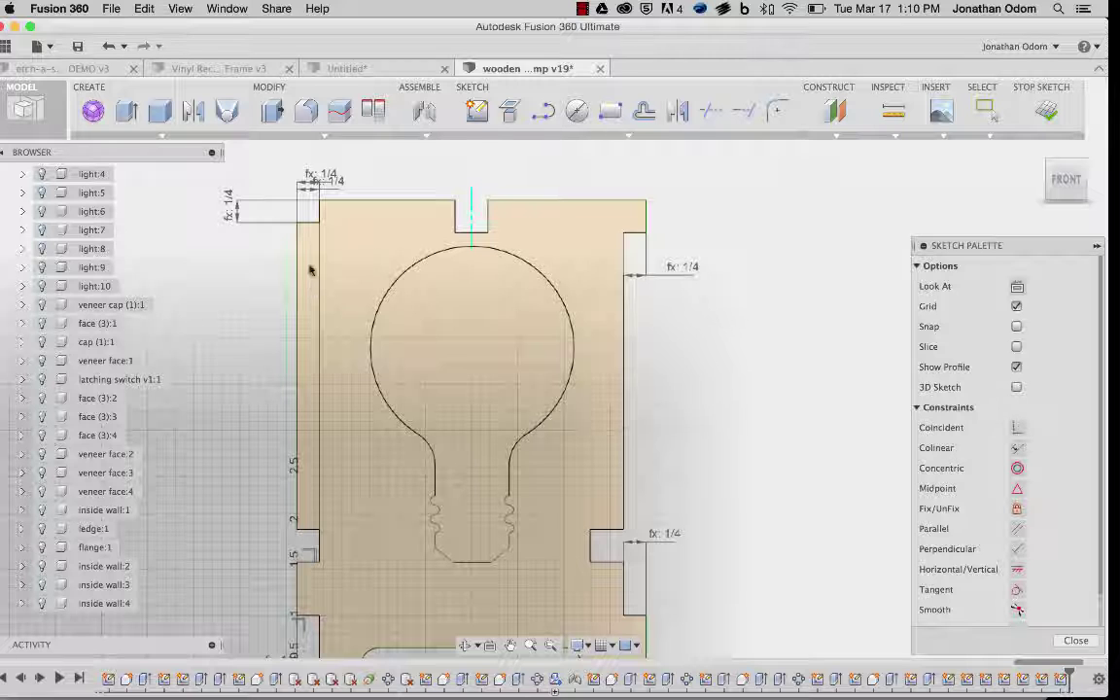
{"action": "scroll", "coordinate": [473, 251], "scroll_direction": "up", "scroll_amount": 1}
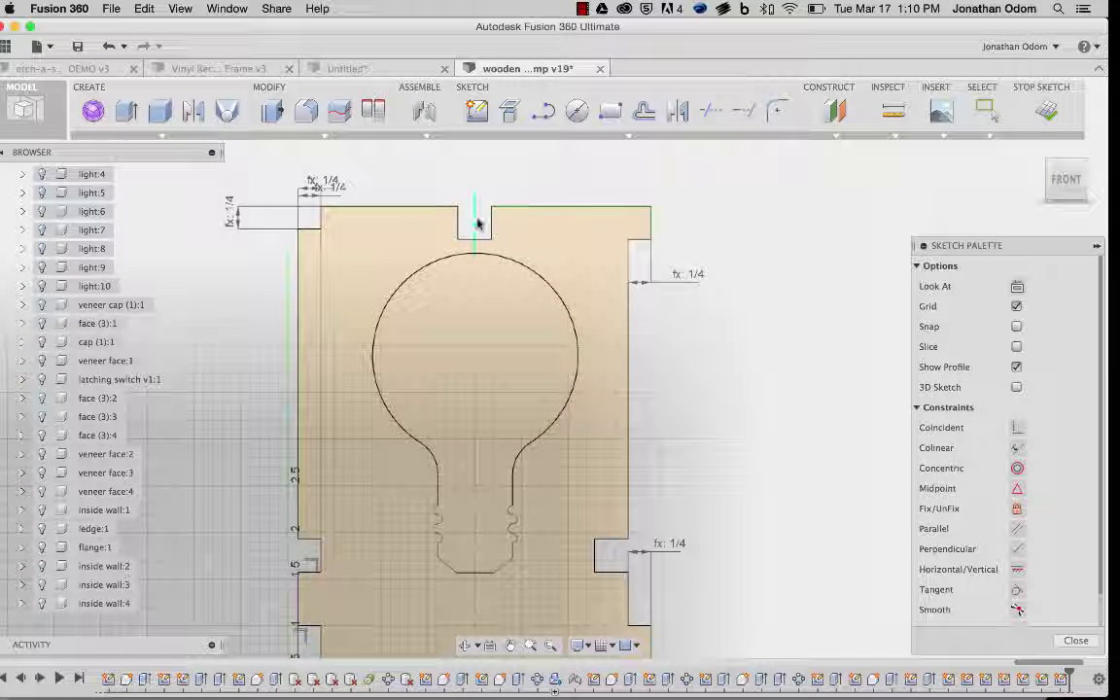
{"action": "scroll", "coordinate": [782, 358], "scroll_direction": "down", "scroll_amount": 1}
{"action": "scroll", "coordinate": [477, 250], "scroll_direction": "up", "scroll_amount": 1}
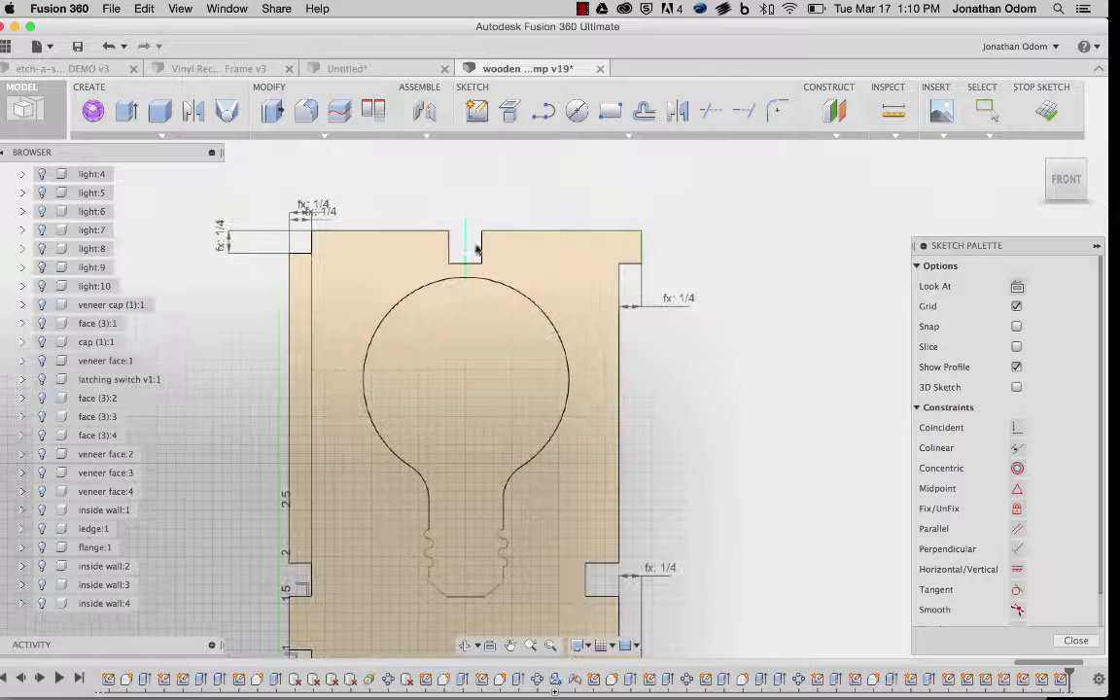
{"action": "left_click", "coordinate": [658, 136]}
{"action": "left_click", "coordinate": [424, 173]}
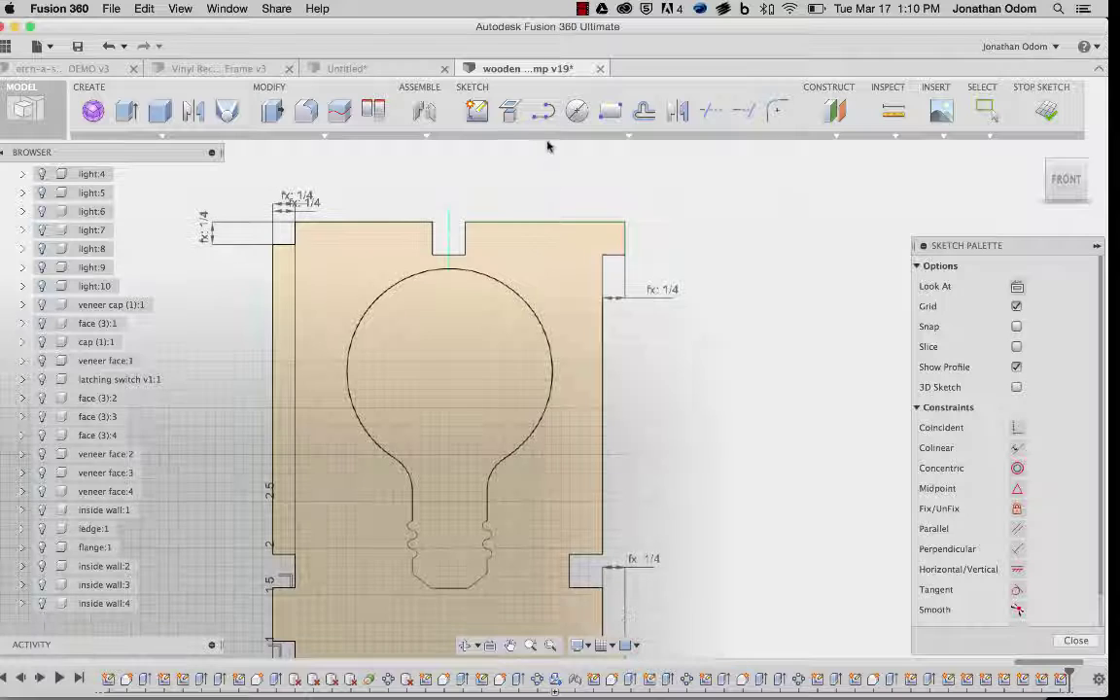
{"action": "left_click", "coordinate": [548, 138]}
{"action": "left_click", "coordinate": [445, 294]}
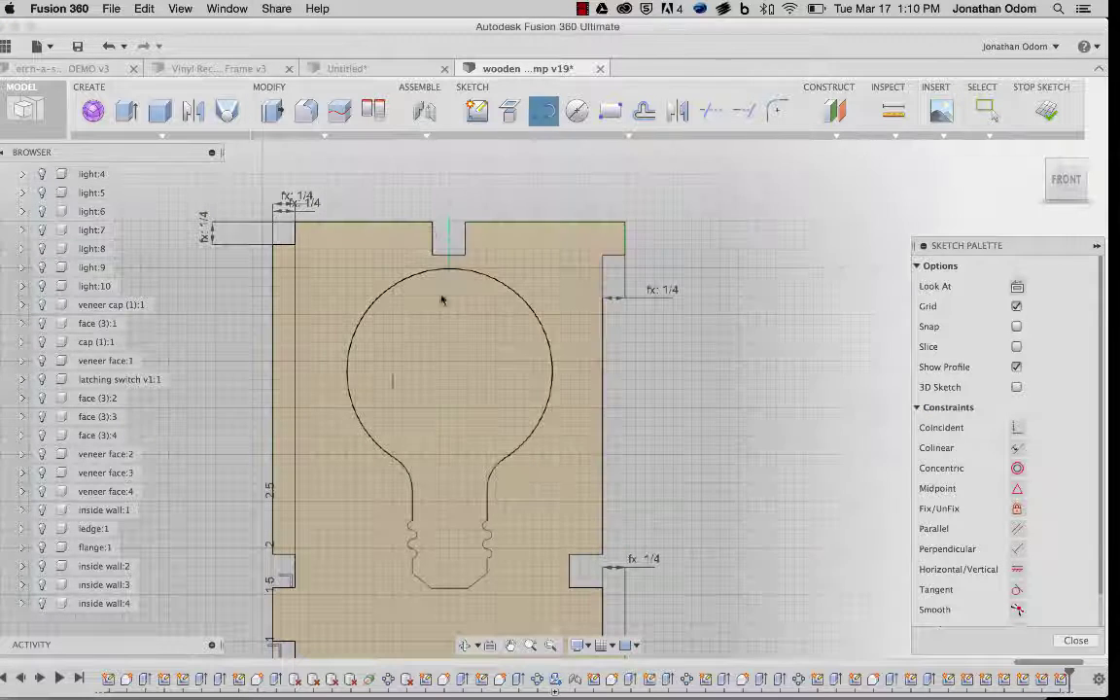
{"action": "key", "text": "l"}
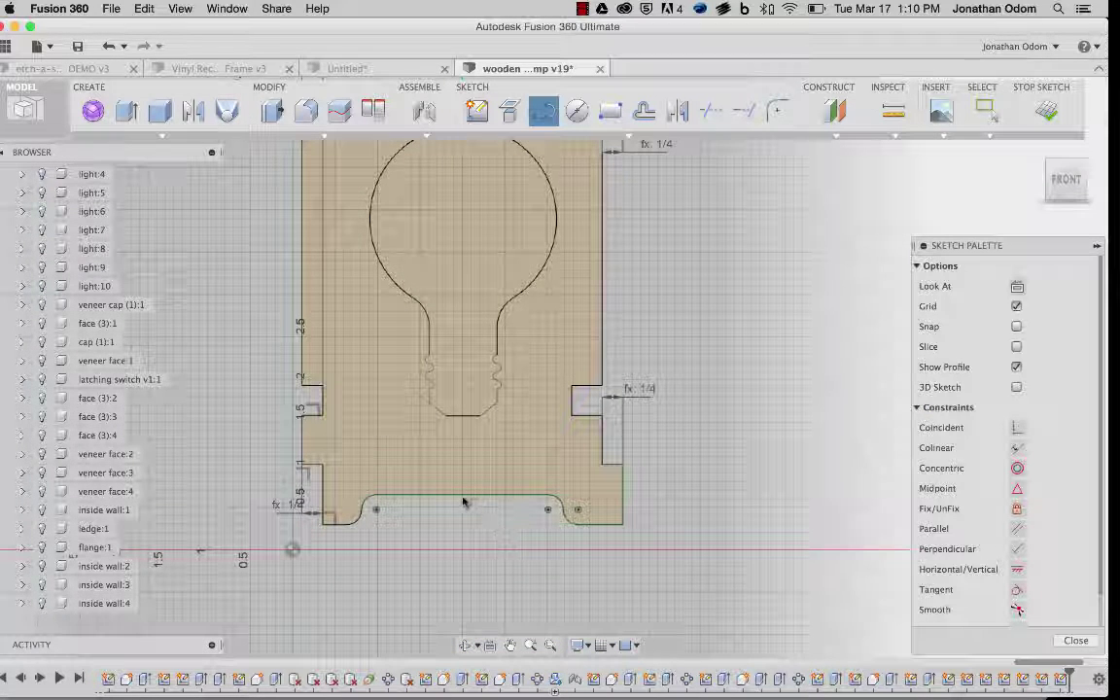
{"action": "scroll", "coordinate": [464, 486], "scroll_direction": "up", "scroll_amount": 5}
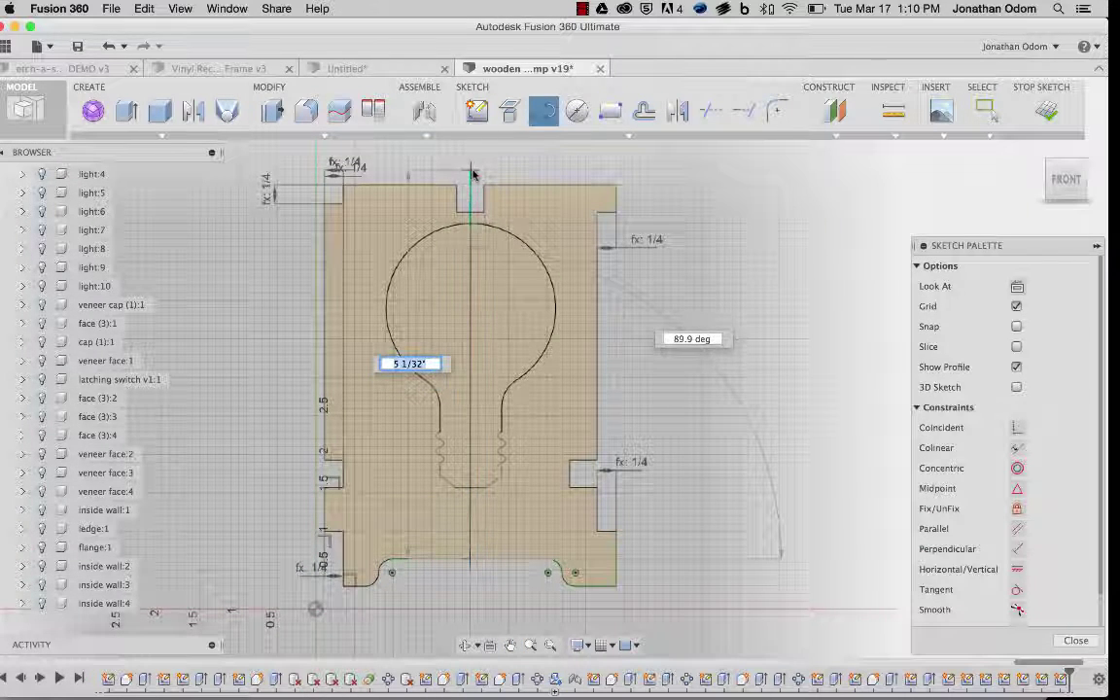
{"action": "key", "text": "Escape"}
{"action": "right_click", "coordinate": [683, 170]}
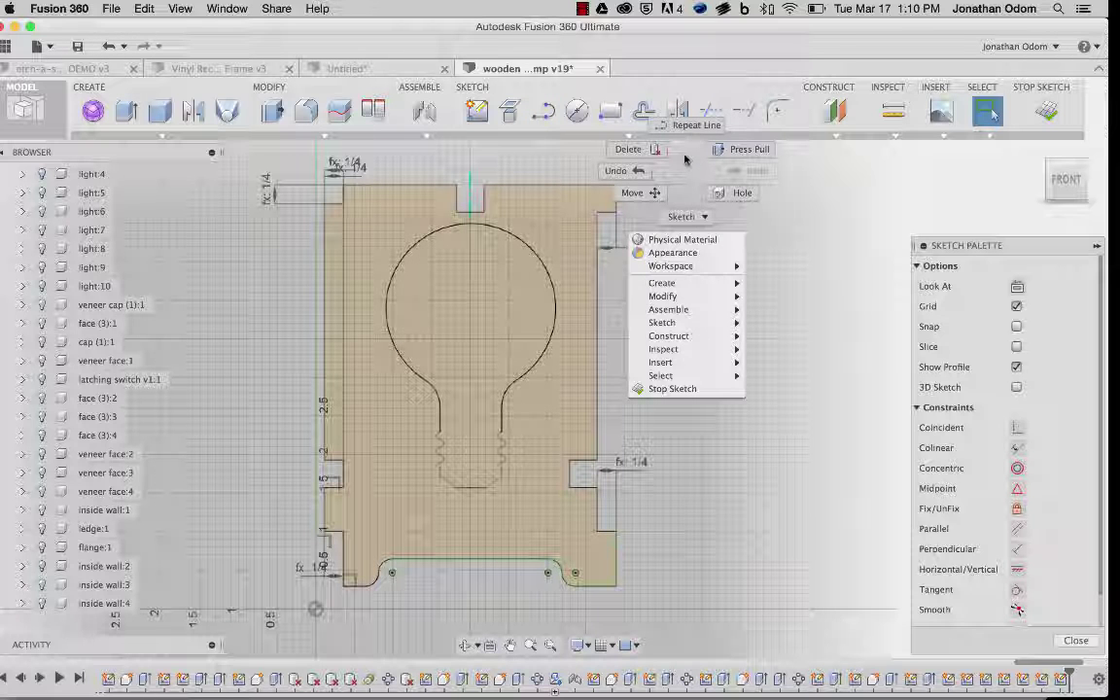
{"action": "key", "text": "Escape"}
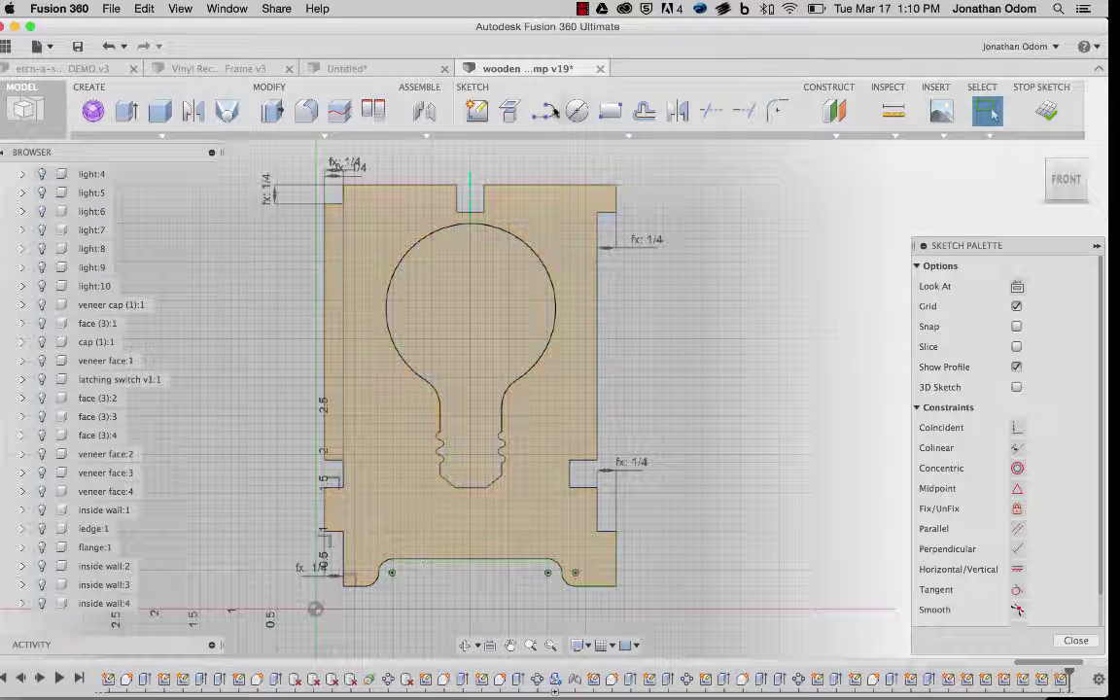
Step: Draw a vertical centre line from the midpoint of the face's bottom recess edge up past the top notch
{"action": "key", "text": "l"}
{"action": "key", "text": "Escape"}
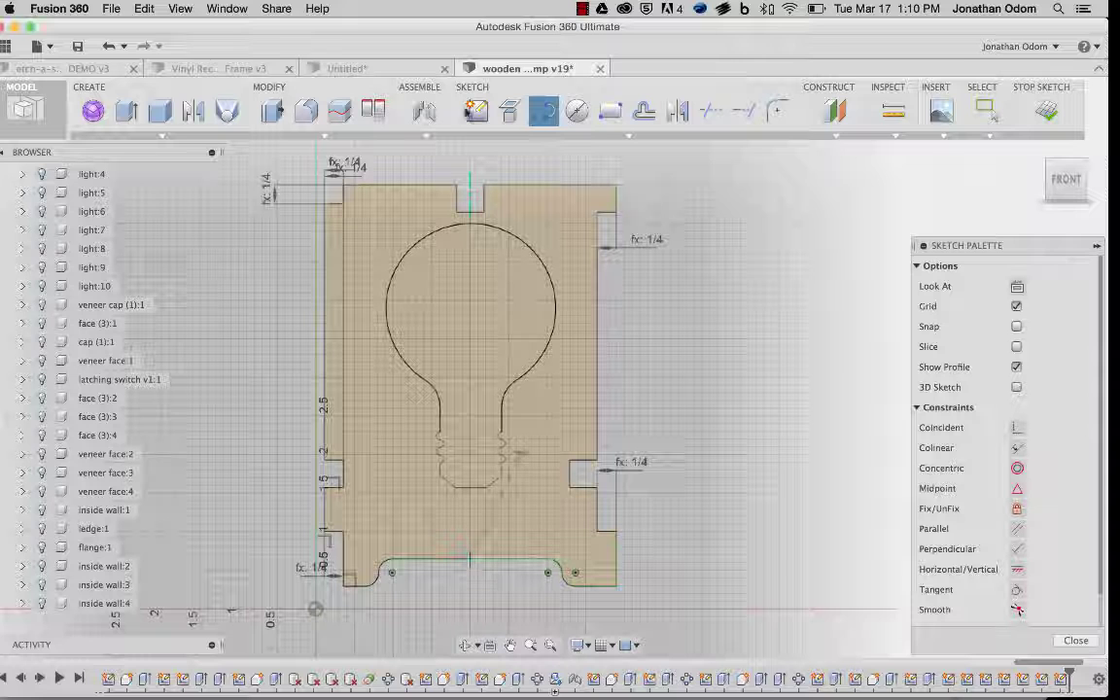
{"action": "left_click", "coordinate": [470, 561]}
{"action": "left_click", "coordinate": [469, 155]}
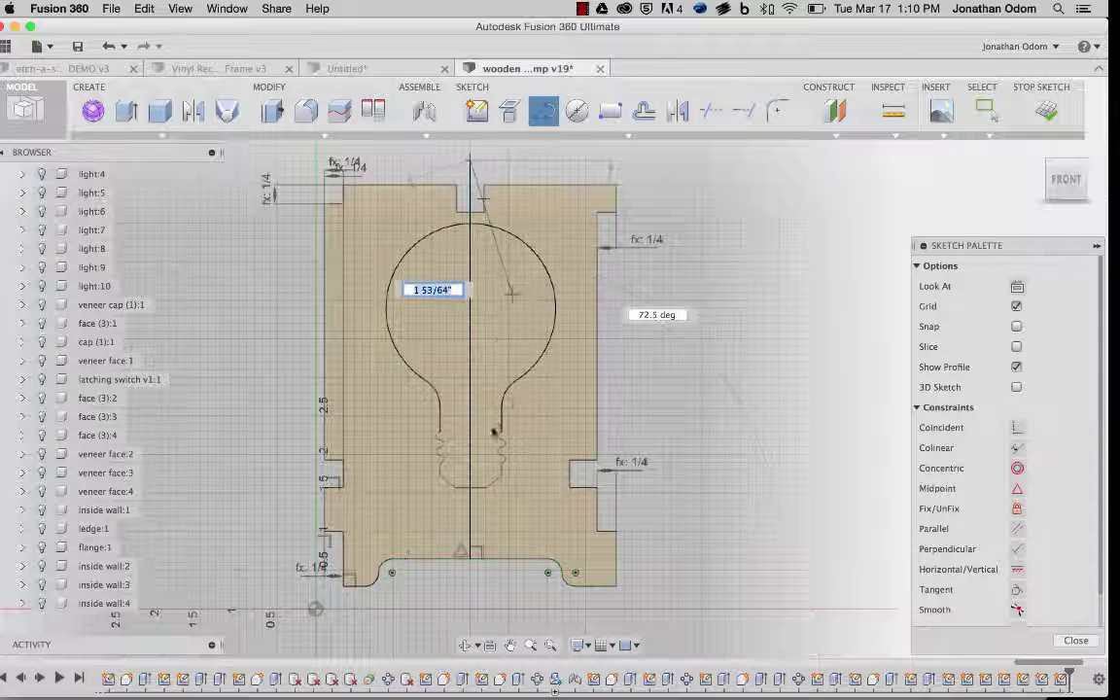
{"action": "key", "text": "Escape"}
Step: Convert the vertical centre line through the bulb into a construction line
{"action": "left_click", "coordinate": [469, 292]}
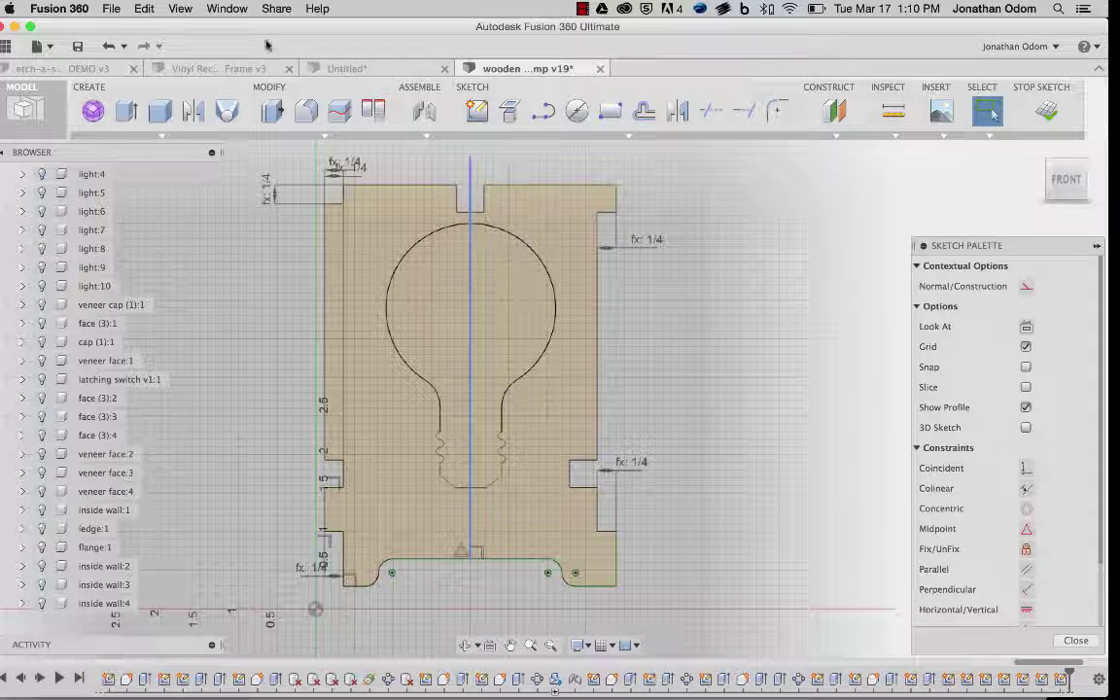
{"action": "right_click", "coordinate": [684, 323]}
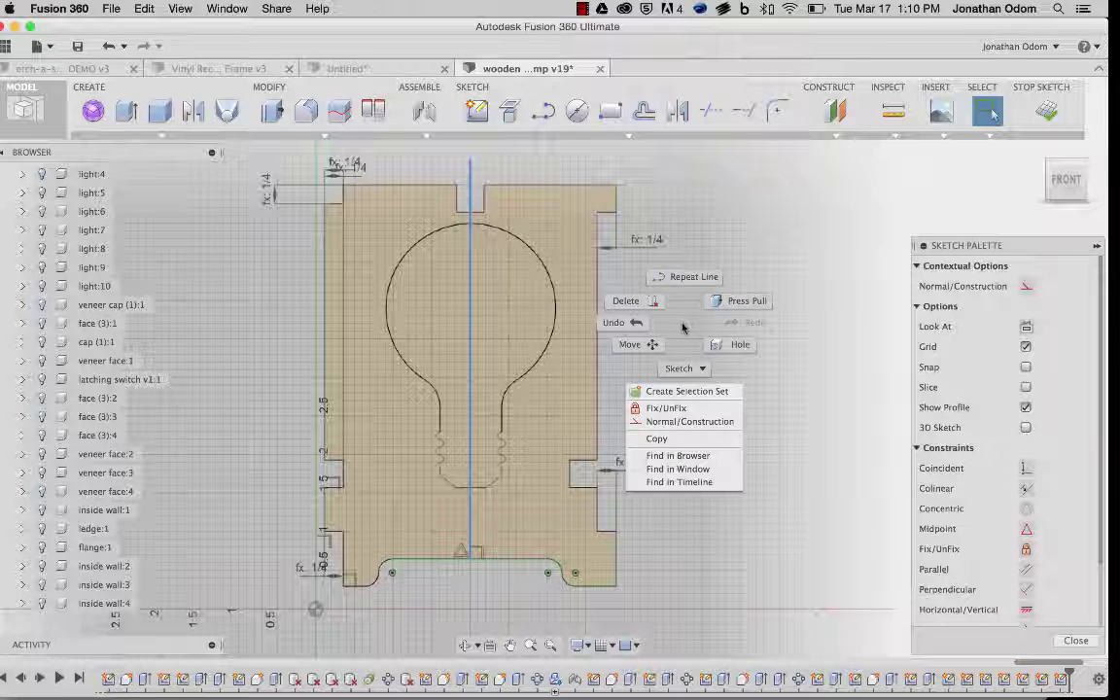
{"action": "left_click", "coordinate": [680, 421]}
{"action": "left_click", "coordinate": [687, 318]}
{"action": "scroll", "coordinate": [474, 367], "scroll_direction": "up", "scroll_amount": 2}
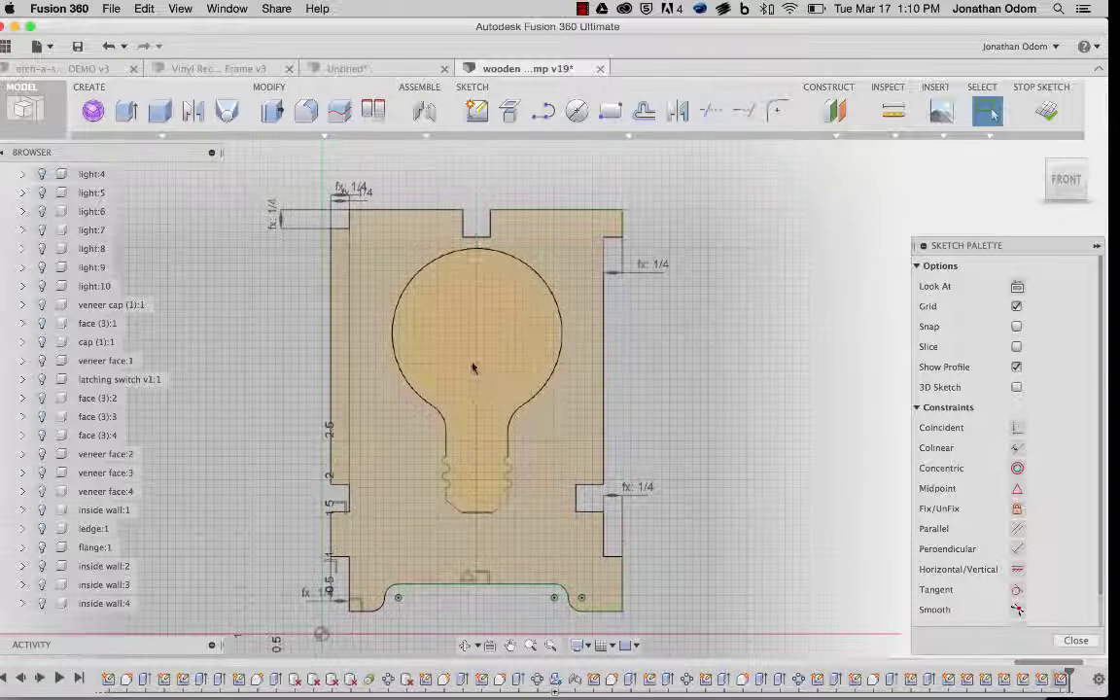
{"action": "right_click", "coordinate": [476, 357]}
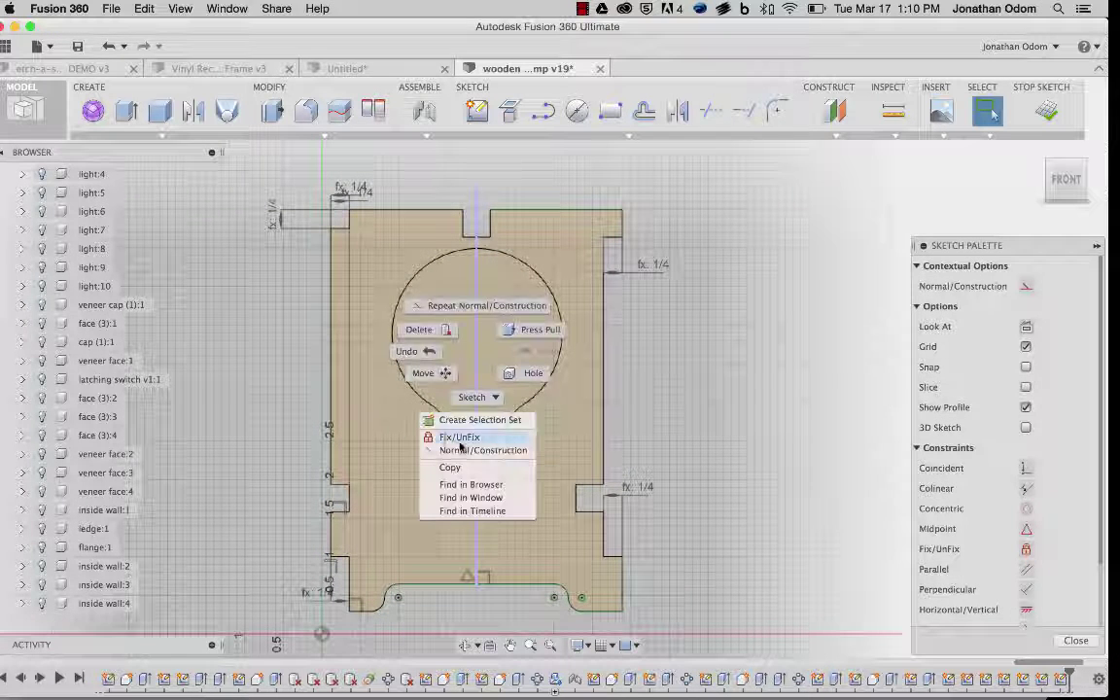
{"action": "left_click", "coordinate": [667, 391]}
Step: Dimension the horizontal distance between the centre line and the top notch's left side, driven by "thick/2"
{"action": "scroll", "coordinate": [457, 319], "scroll_direction": "up", "scroll_amount": 3}
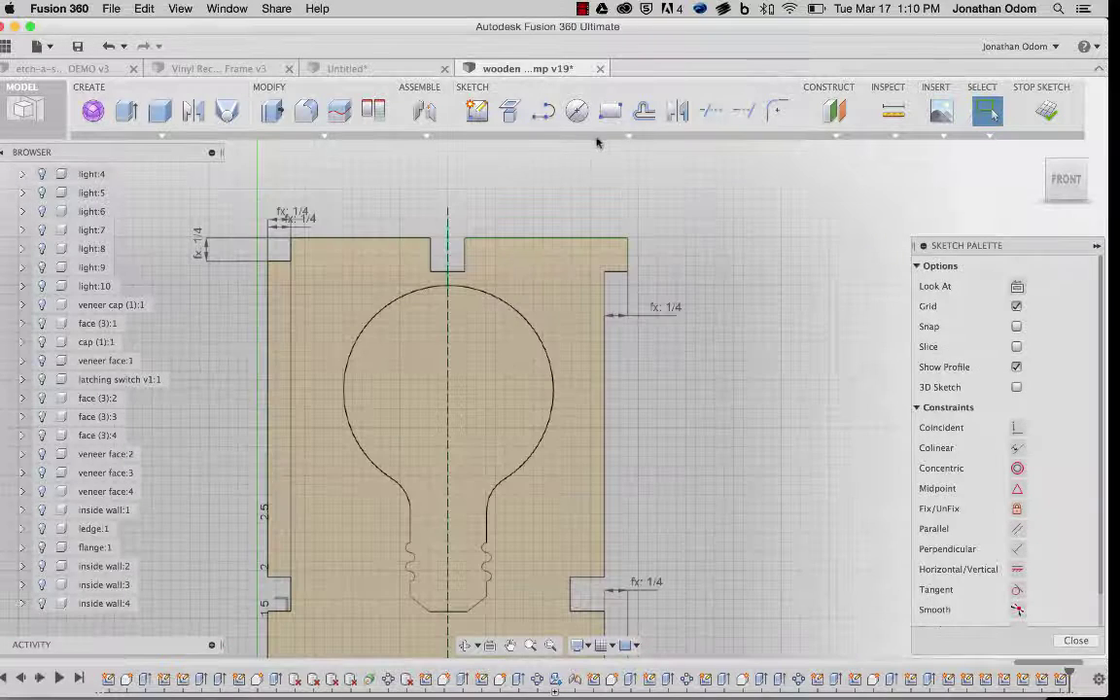
{"action": "left_click", "coordinate": [627, 135]}
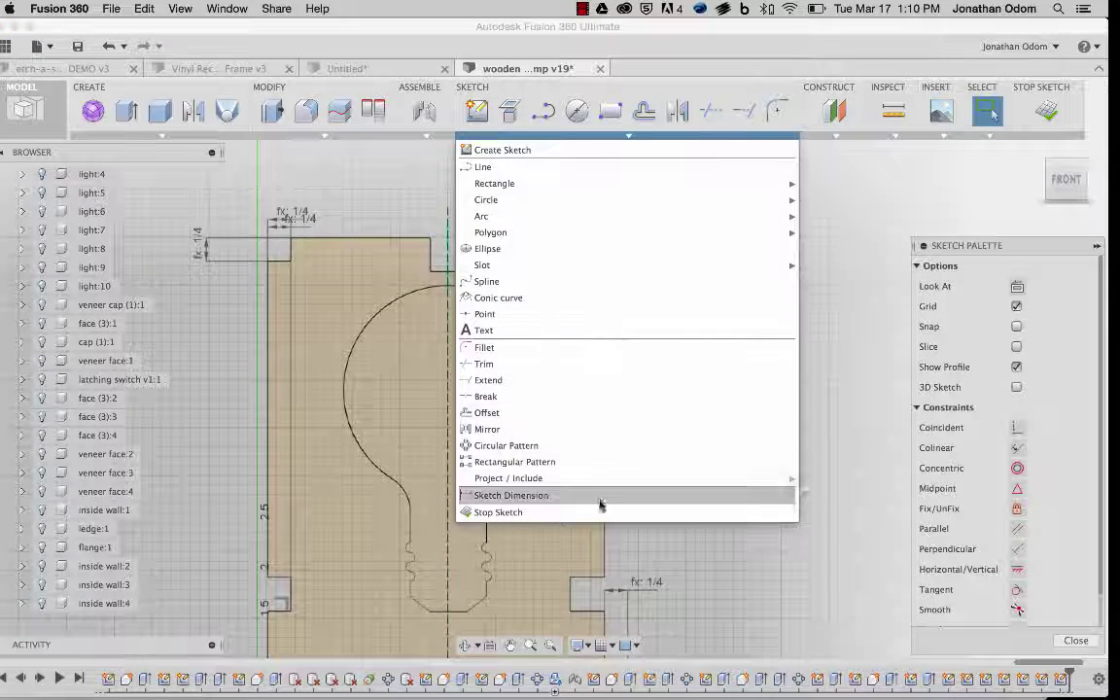
{"action": "left_click", "coordinate": [600, 496]}
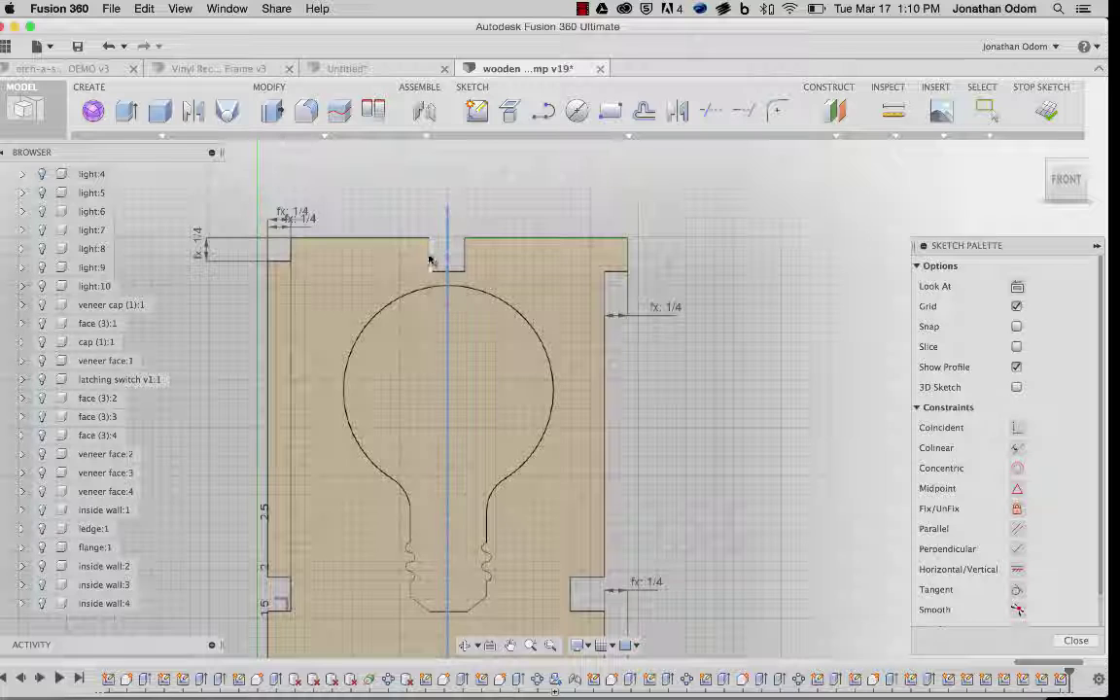
{"action": "left_click", "coordinate": [412, 202]}
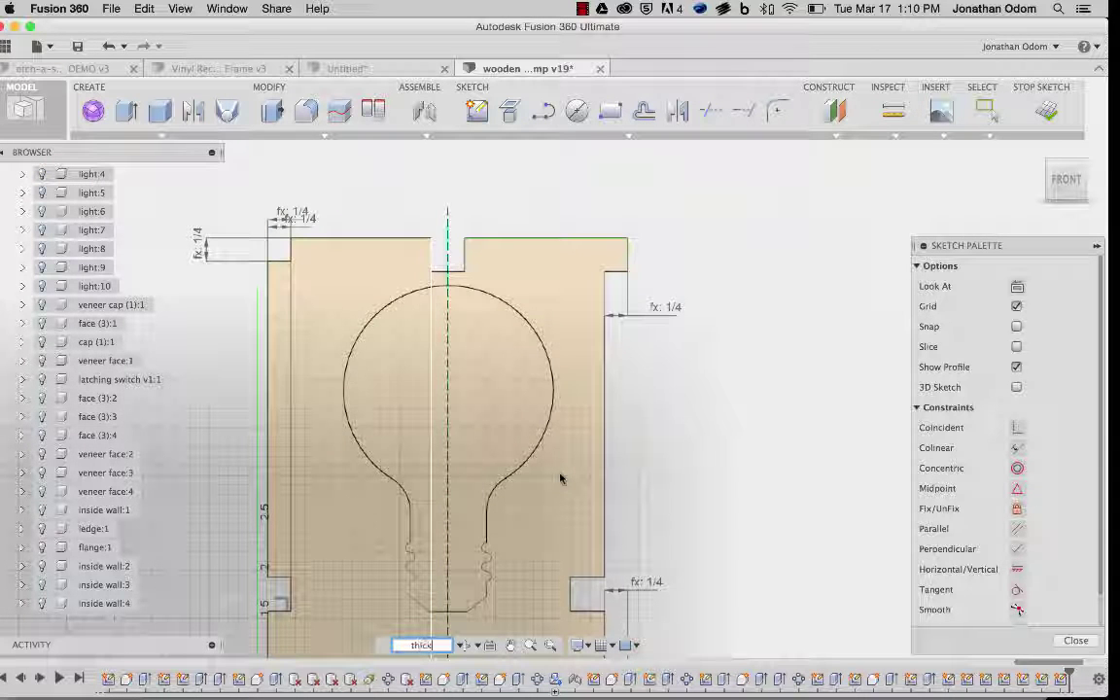
{"action": "key", "text": "Return"}
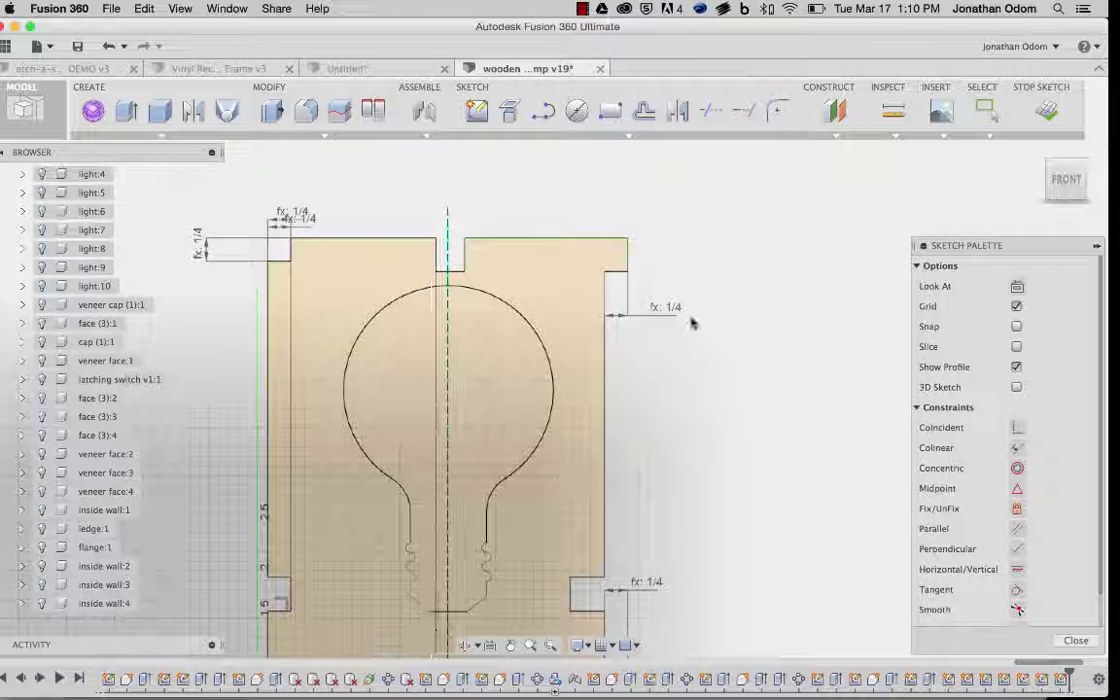
Step: Dimension the horizontal distance between the centre line and the top notch's right side, driven by "thick/2"
{"action": "right_click", "coordinate": [707, 260]}
{"action": "left_click", "coordinate": [653, 260]}
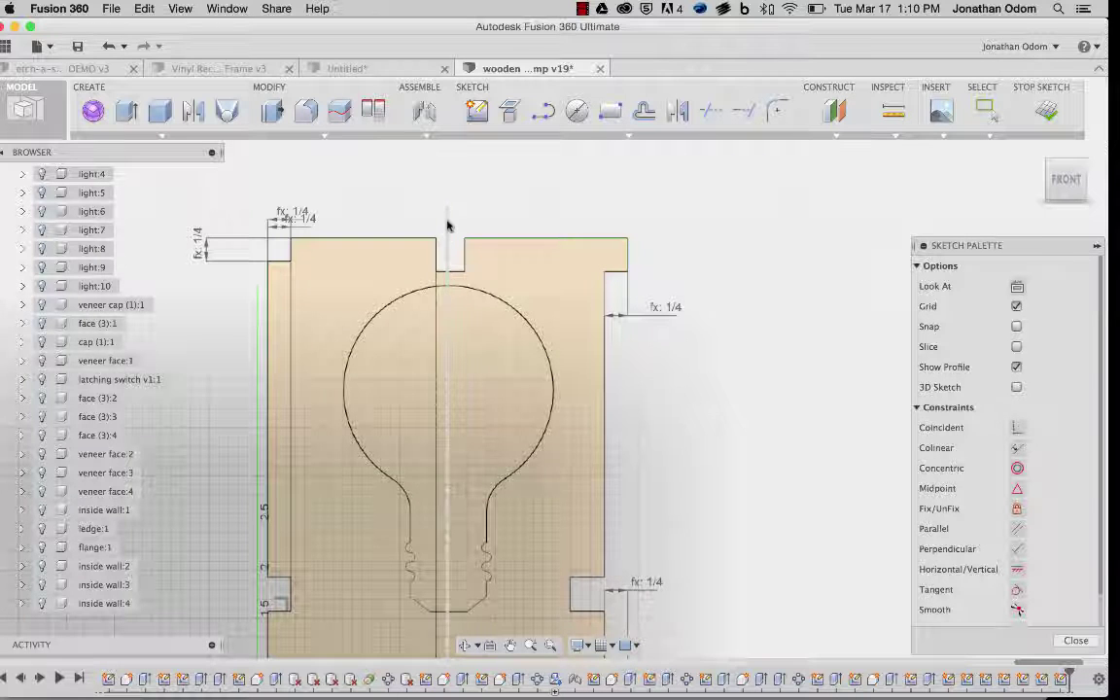
{"action": "left_click", "coordinate": [447, 225]}
{"action": "double_click", "coordinate": [478, 214]}
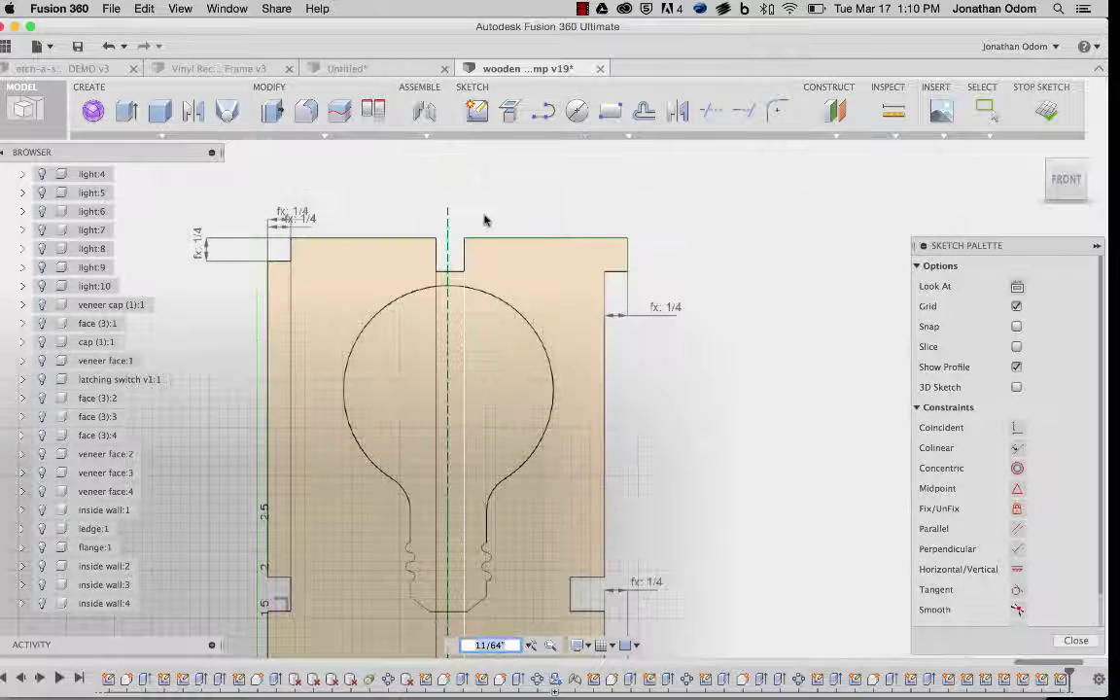
{"action": "type", "text": "thick/"}
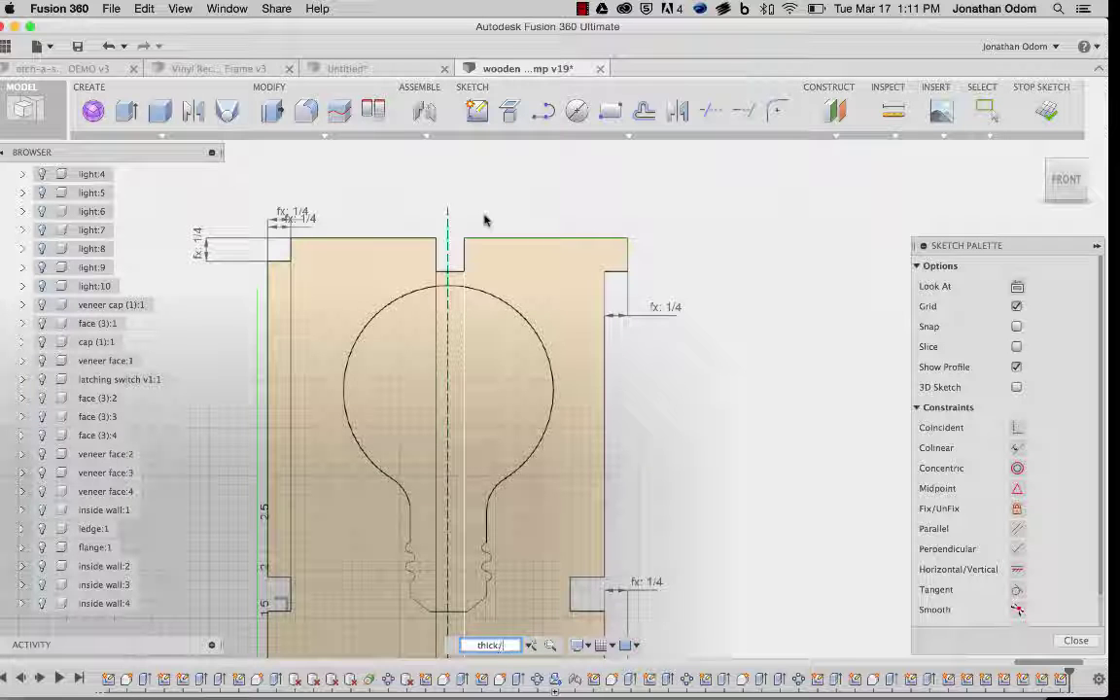
{"action": "type", "text": "2"}
{"action": "key", "text": "Return"}
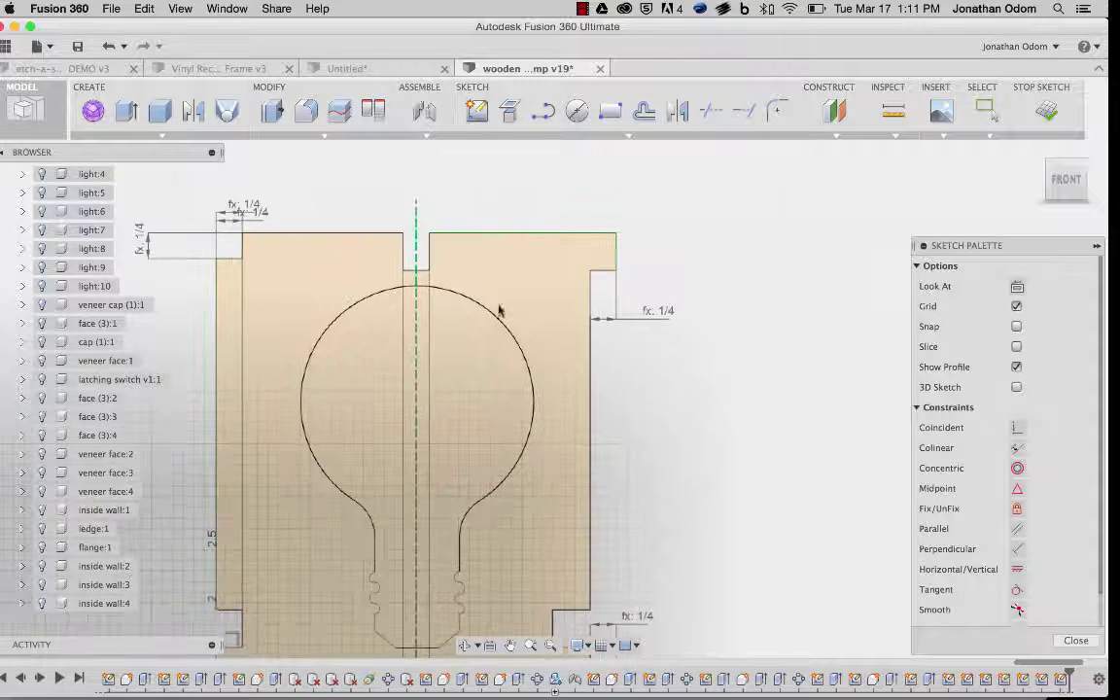
Step: Dimension the top notch's depth from the face's top edge, driven by the parameter "thick"
{"action": "scroll", "coordinate": [499, 310], "scroll_direction": "down", "scroll_amount": 2}
{"action": "scroll", "coordinate": [477, 283], "scroll_direction": "up", "scroll_amount": 1}
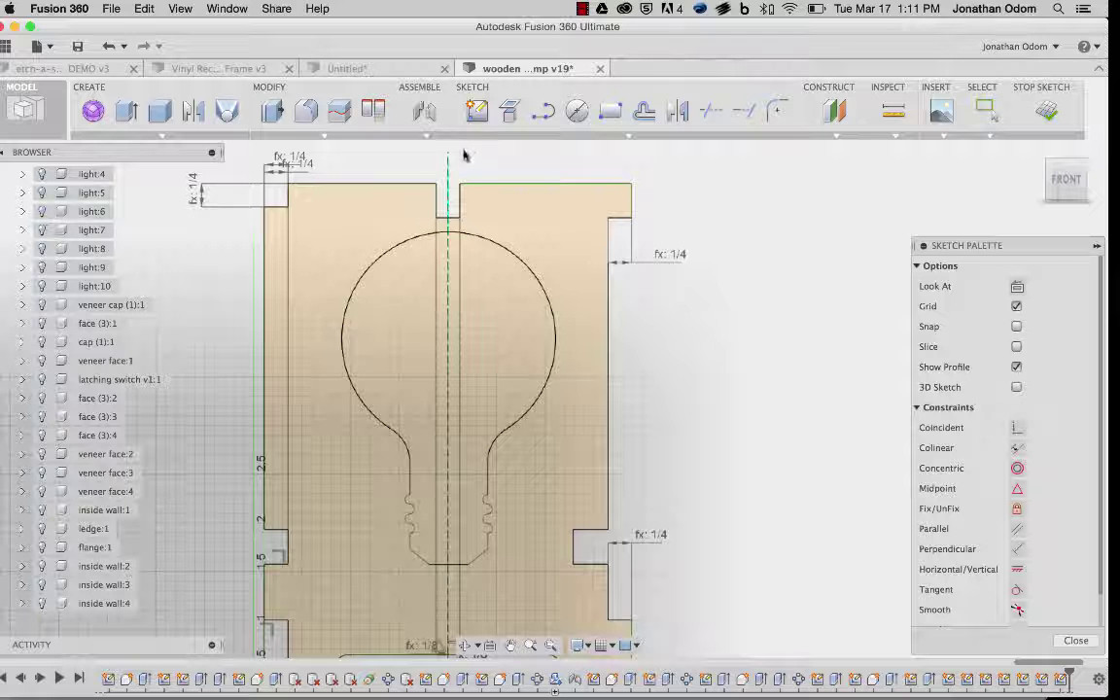
{"action": "scroll", "coordinate": [464, 155], "scroll_direction": "up", "scroll_amount": 2}
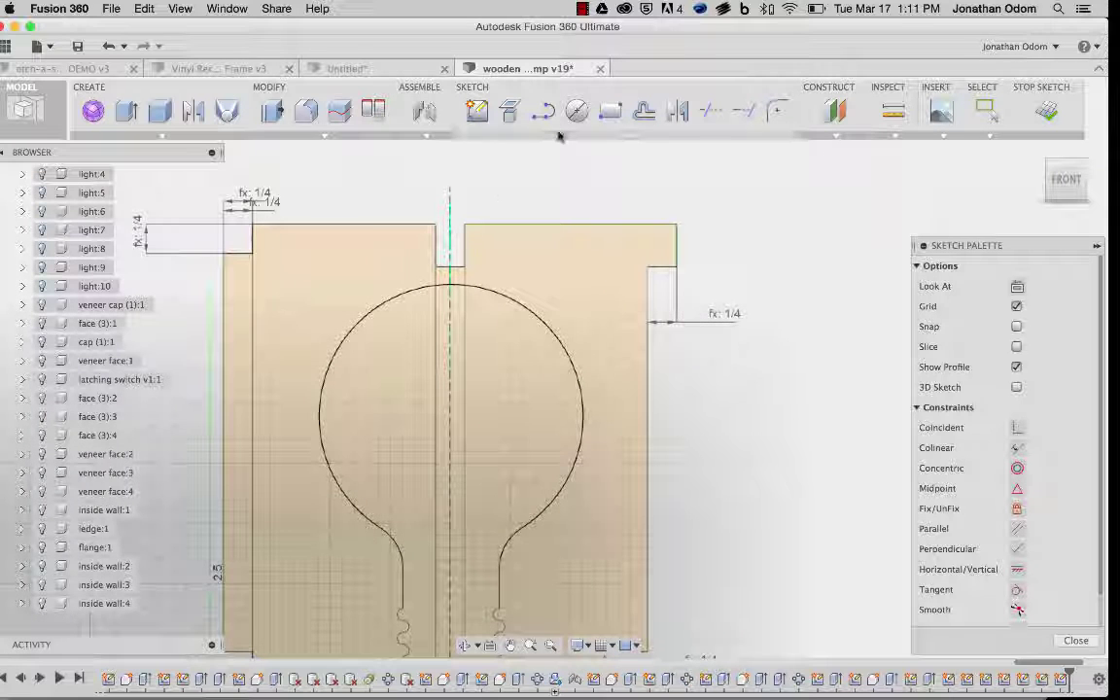
{"action": "left_click", "coordinate": [559, 136]}
{"action": "left_click", "coordinate": [491, 492]}
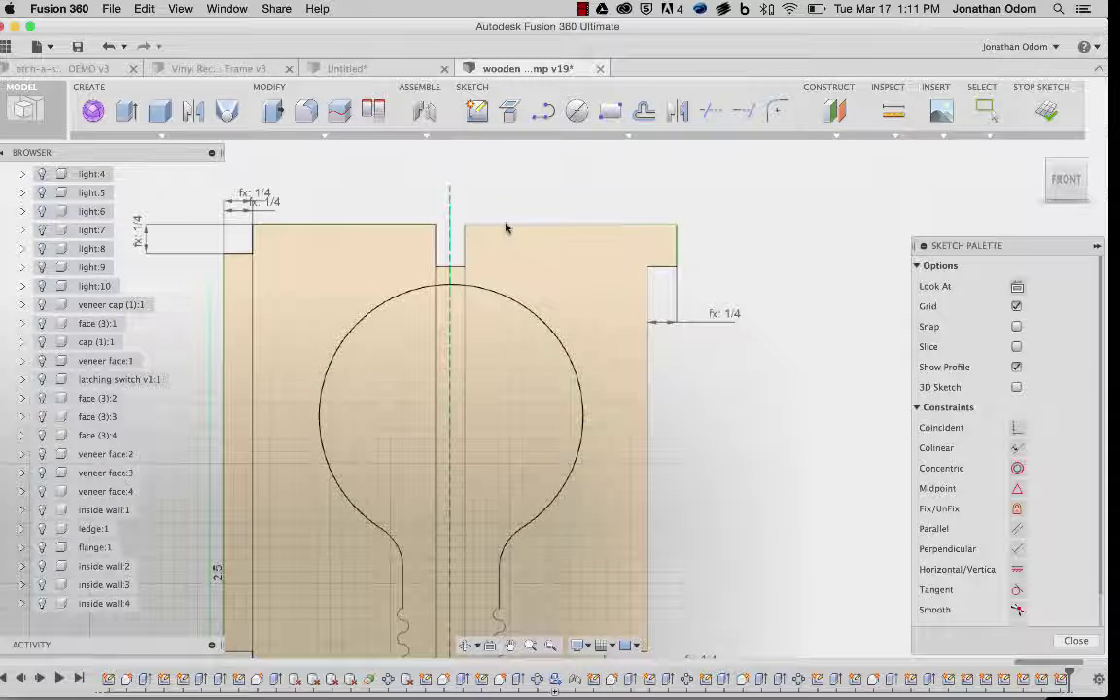
{"action": "left_click", "coordinate": [505, 224]}
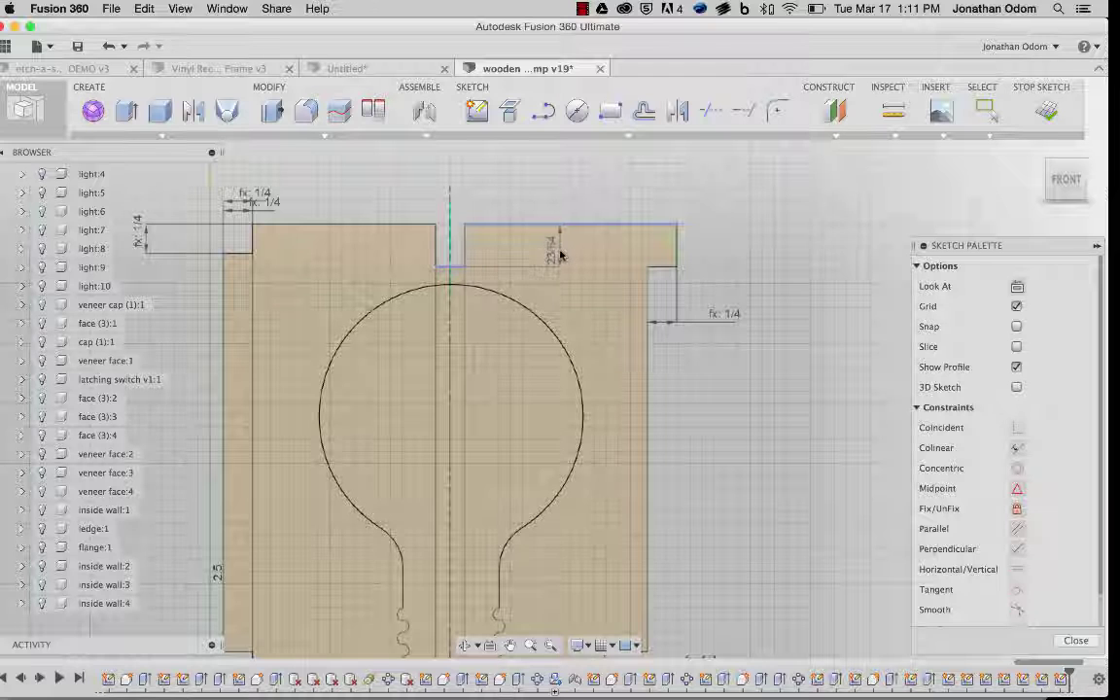
{"action": "left_click", "coordinate": [559, 255]}
{"action": "type", "text": "1/4"}
{"action": "key", "text": "Return"}
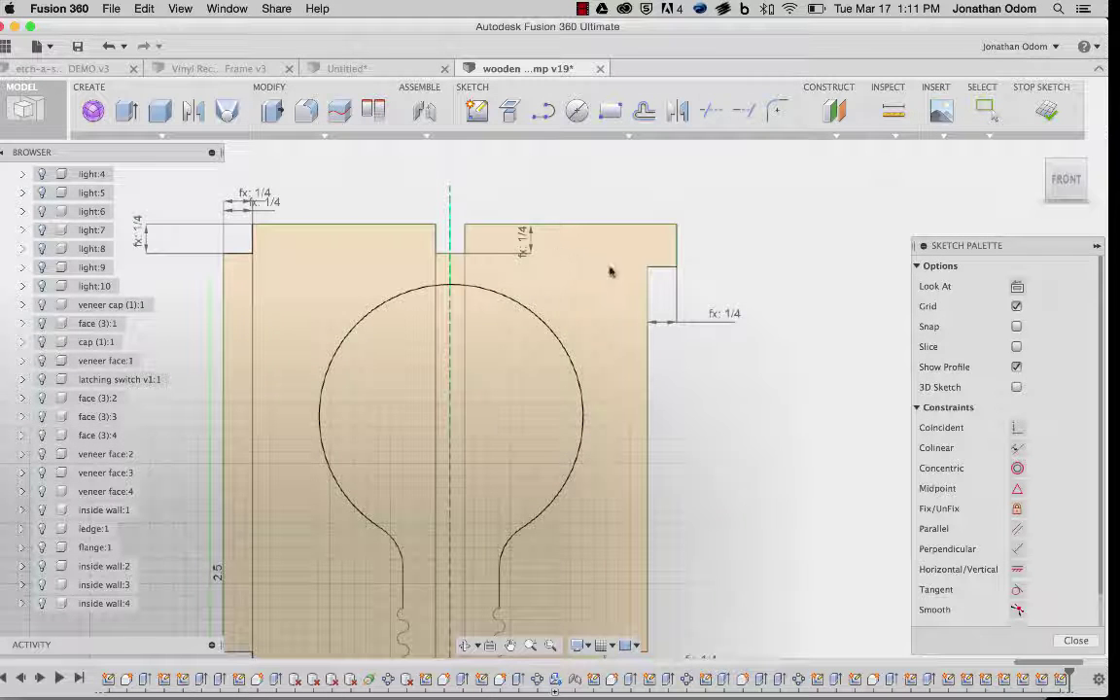
Step: Dimension the vertical offset between the face's top edge and the upper right tab's short lower edge, driven by the parameter "thick"
{"action": "right_click", "coordinate": [771, 207]}
{"action": "left_click", "coordinate": [774, 158]}
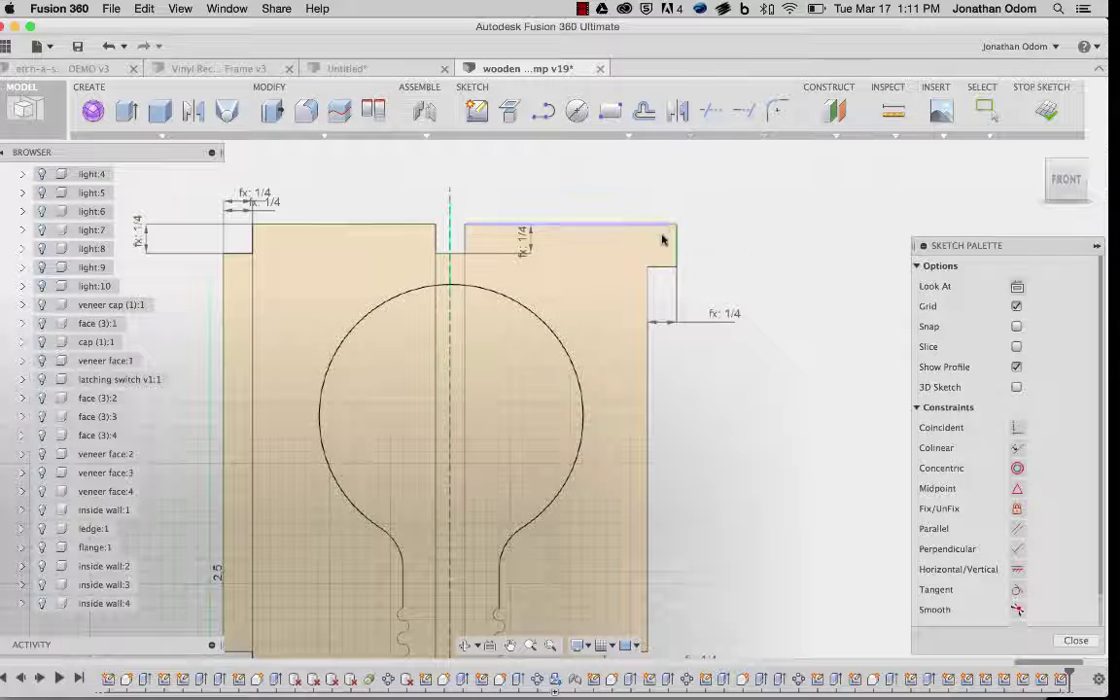
{"action": "left_click", "coordinate": [662, 239]}
{"action": "left_click", "coordinate": [745, 244]}
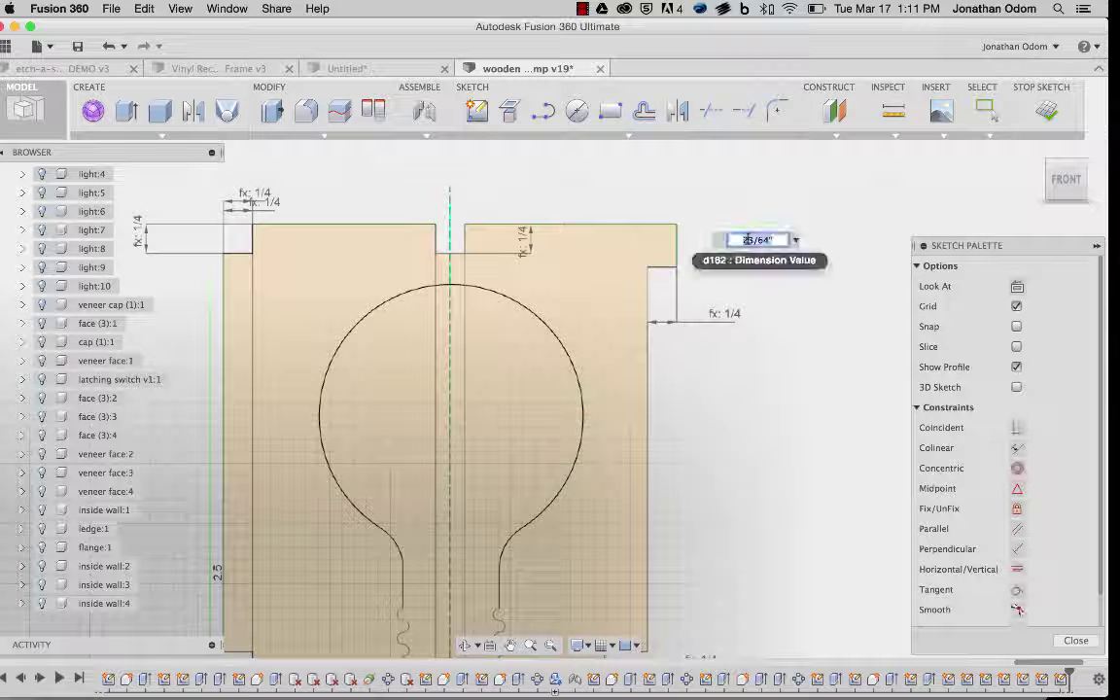
{"action": "type", "text": "thick"}
{"action": "key", "text": "Return"}
{"action": "scroll", "coordinate": [742, 240], "scroll_direction": "down", "scroll_amount": 3}
{"action": "scroll", "coordinate": [697, 422], "scroll_direction": "down", "scroll_amount": 5}
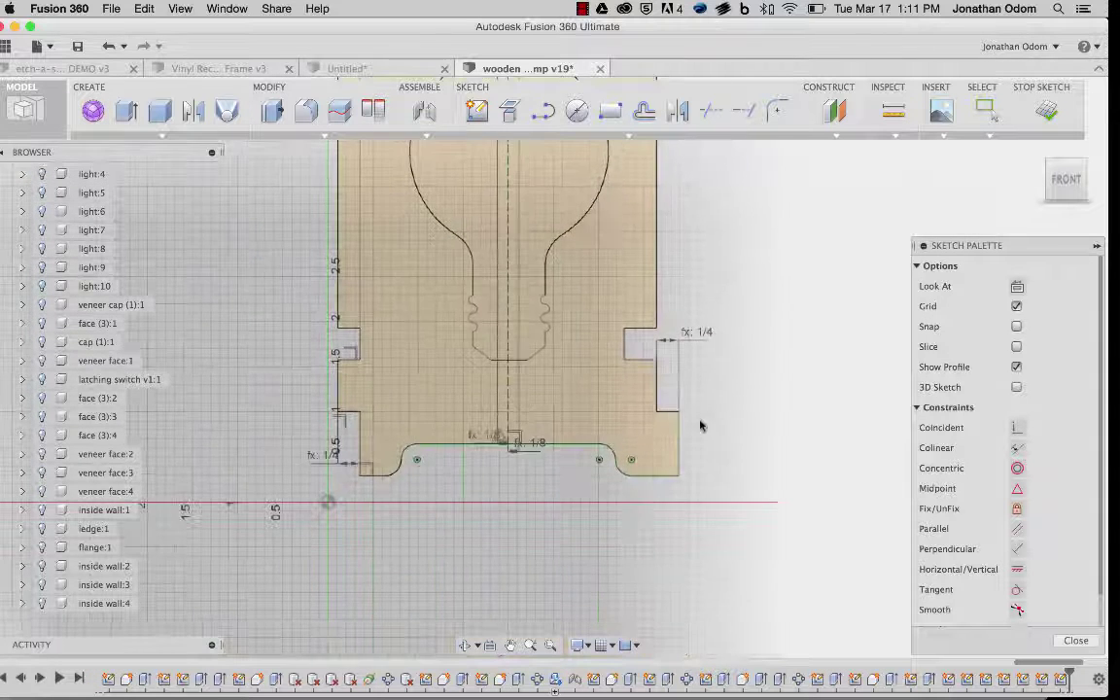
{"action": "scroll", "coordinate": [622, 456], "scroll_direction": "up", "scroll_amount": 5}
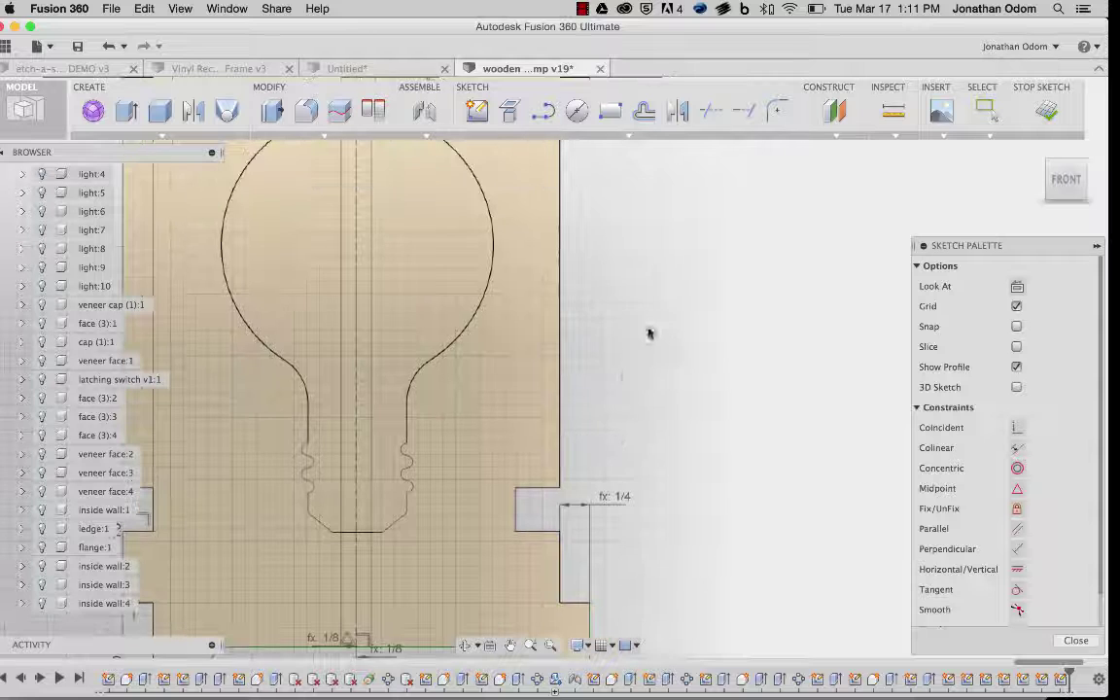
Step: Dimension the lower right notch's horizontal depth from the face's right edge, driven by the parameter "thick"
{"action": "right_click", "coordinate": [645, 329]}
{"action": "left_click", "coordinate": [535, 424]}
{"action": "left_click", "coordinate": [558, 426]}
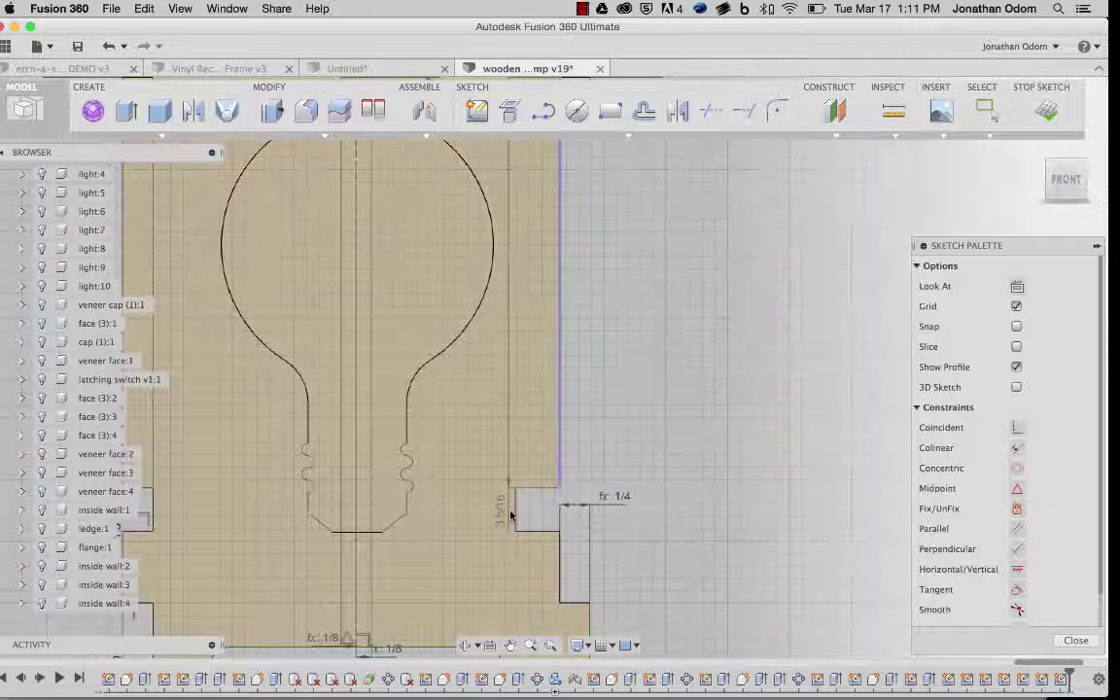
{"action": "left_click", "coordinate": [529, 431]}
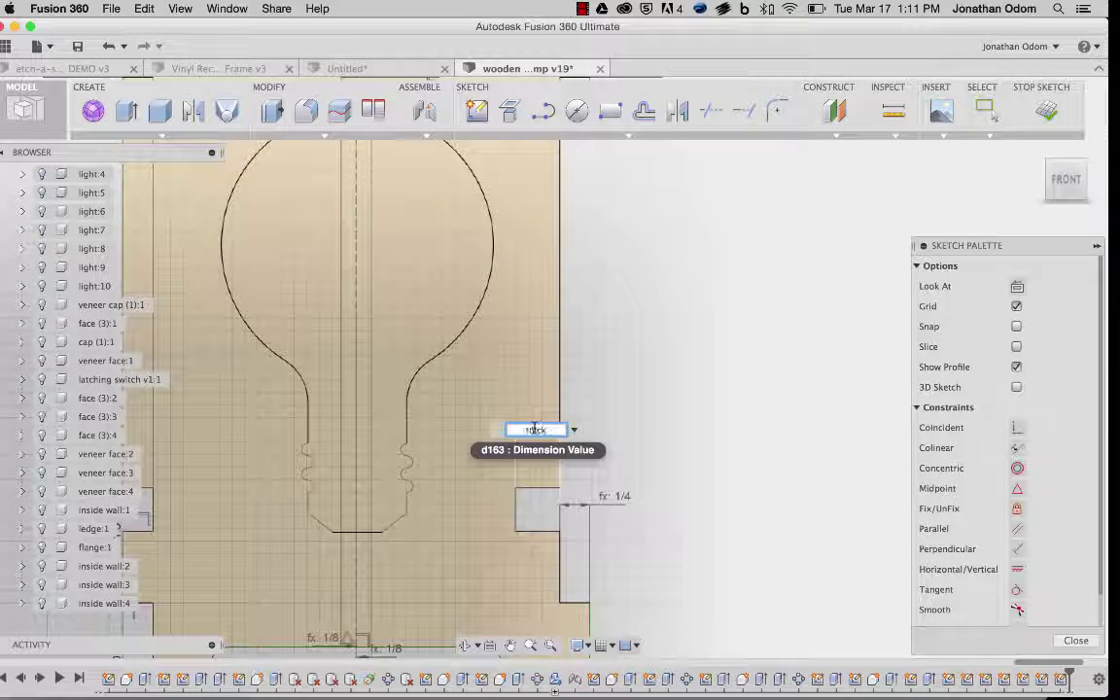
{"action": "type", "text": "thick"}
{"action": "key", "text": "Return"}
{"action": "left_click", "coordinate": [535, 129]}
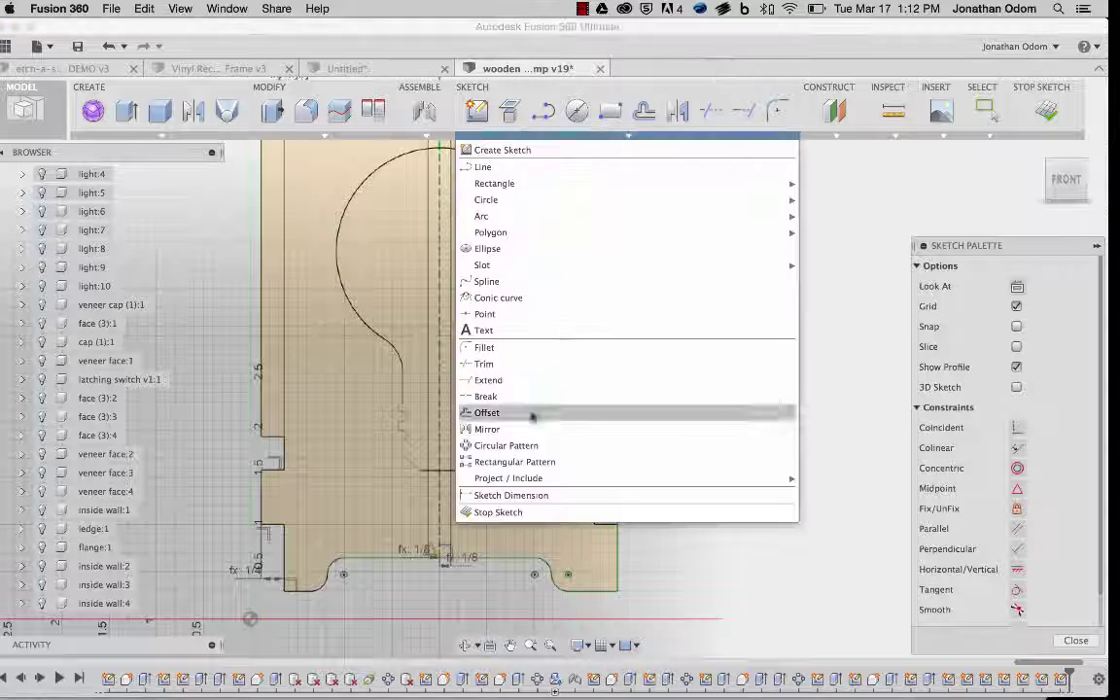
{"action": "left_click", "coordinate": [543, 495]}
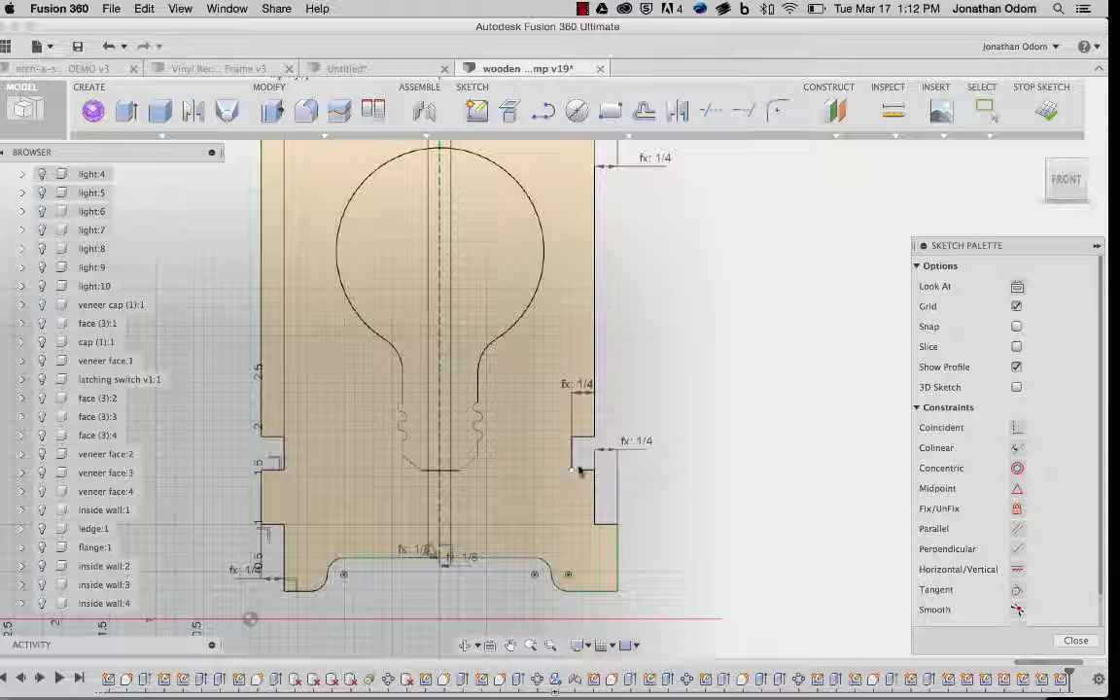
{"action": "left_click", "coordinate": [586, 470]}
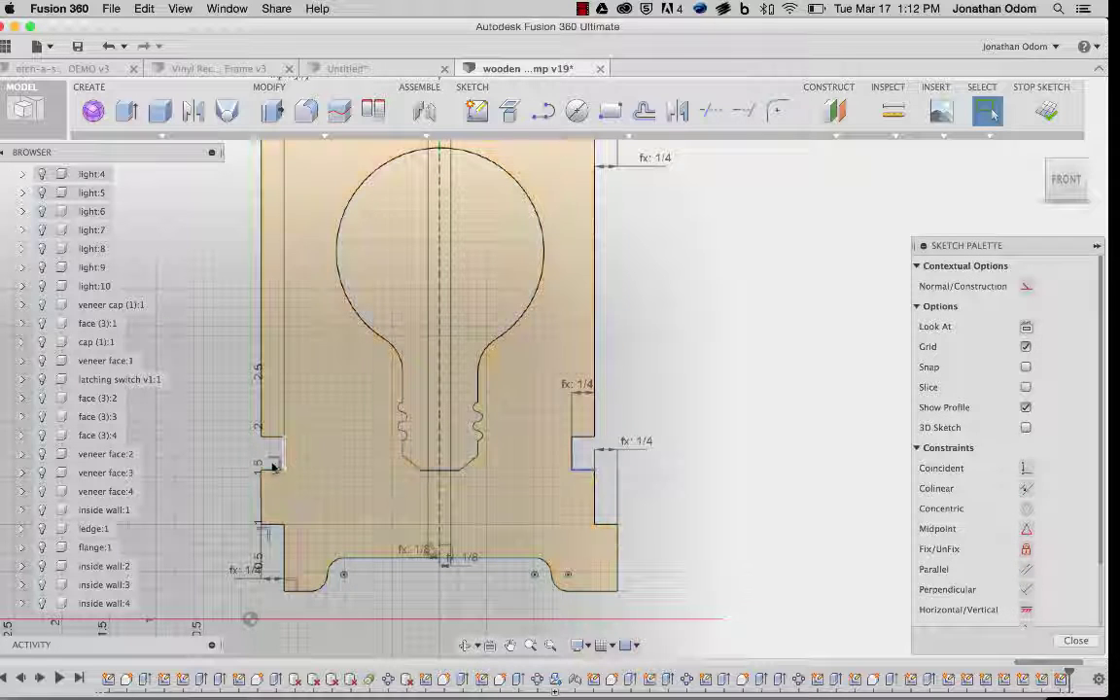
{"action": "right_click", "coordinate": [697, 428]}
{"action": "left_click", "coordinate": [681, 493]}
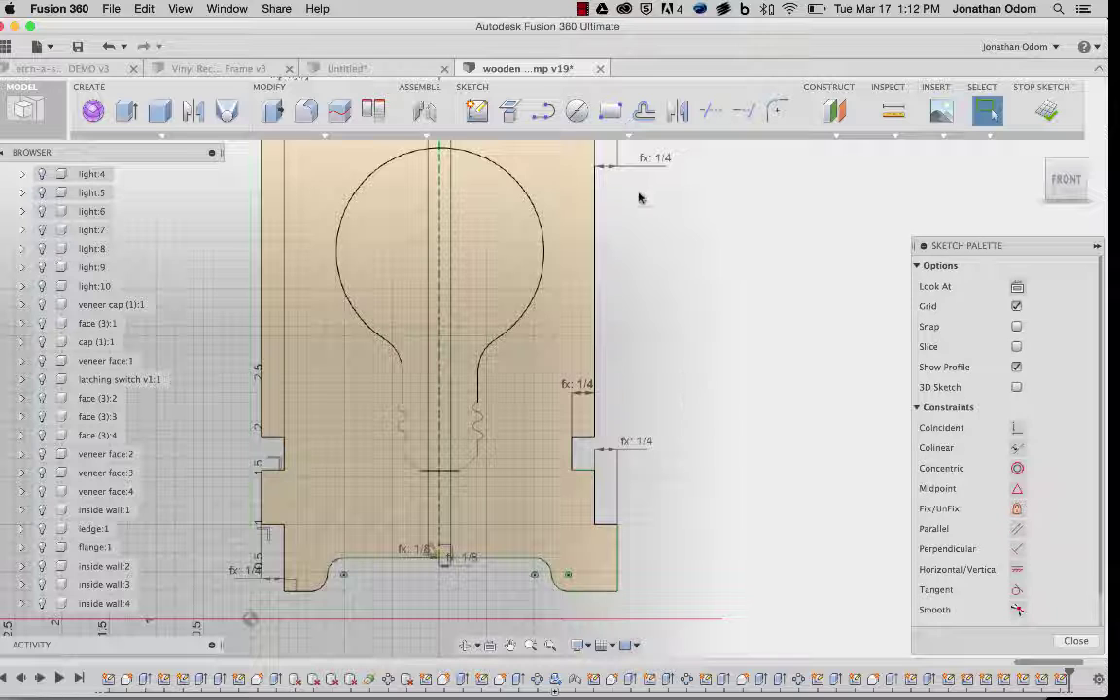
Step: Dimension the lower right notch's height between its two horizontal edges, driven by the parameter "thick"
{"action": "left_click", "coordinate": [628, 134]}
{"action": "left_click", "coordinate": [586, 496]}
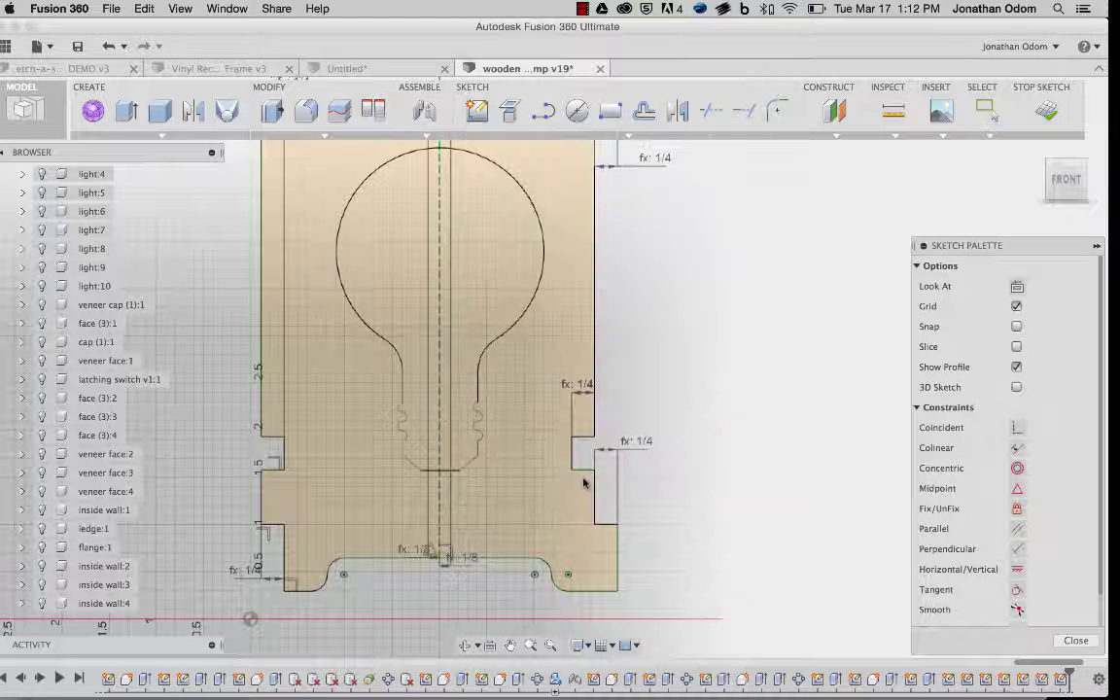
{"action": "left_click", "coordinate": [586, 440]}
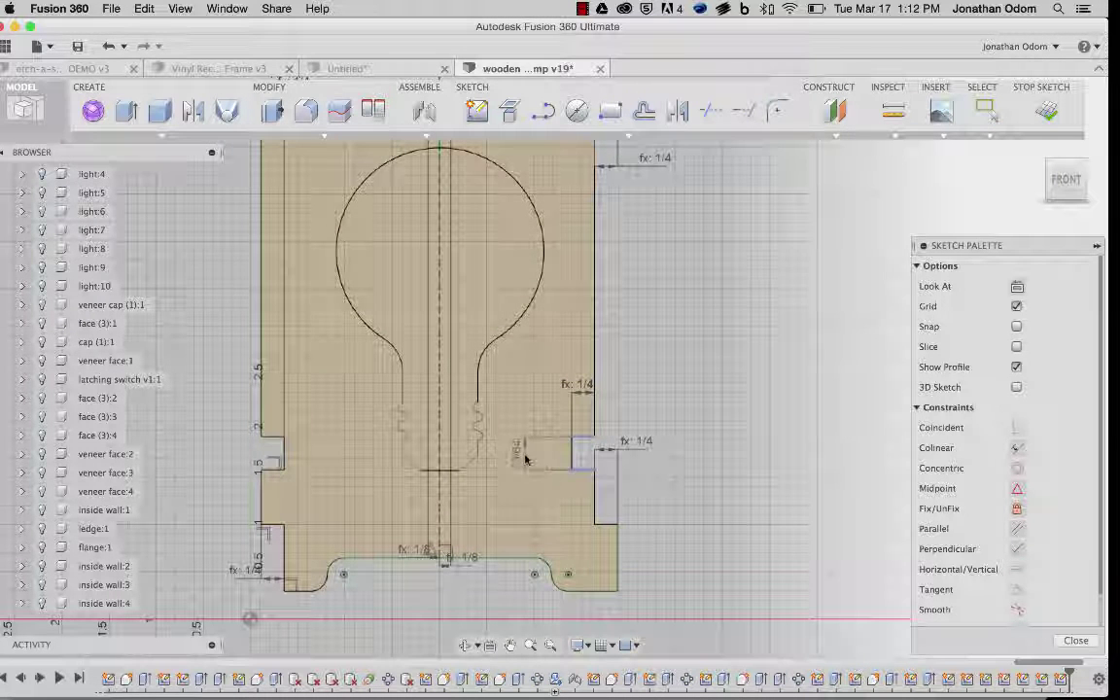
{"action": "left_click", "coordinate": [537, 455]}
{"action": "type", "text": "thick"}
{"action": "key", "text": "Return"}
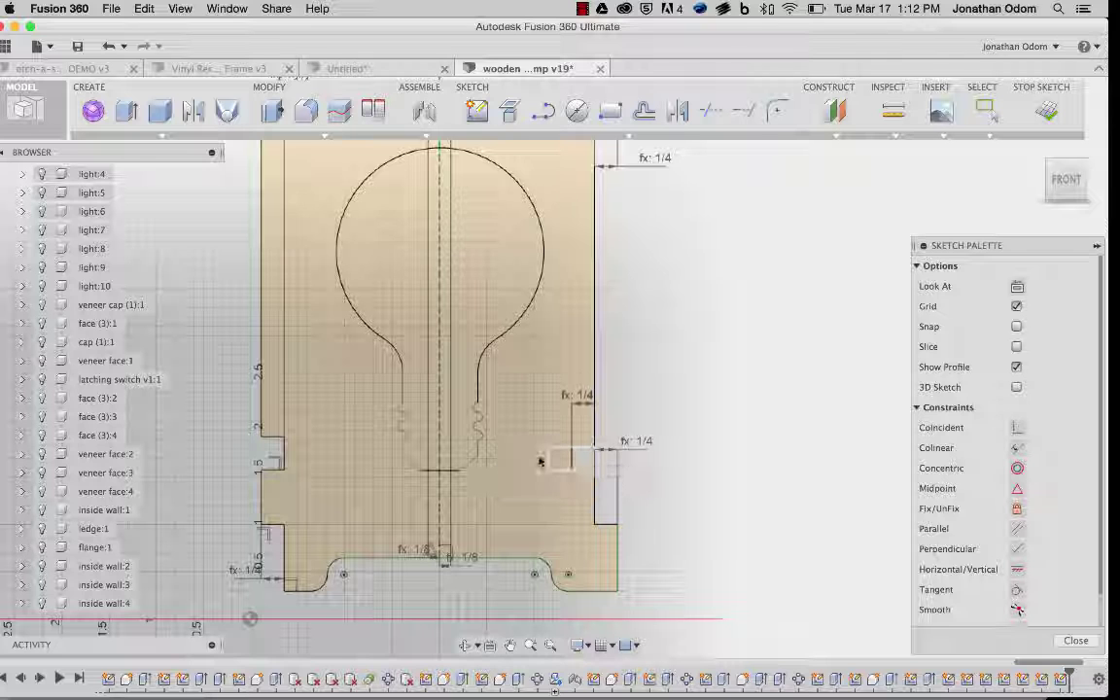
Step: Dimension the lower left notch's height, driven by the parameter "thick", and finish the sketch
{"action": "right_click", "coordinate": [637, 300]}
{"action": "key", "text": "Escape"}
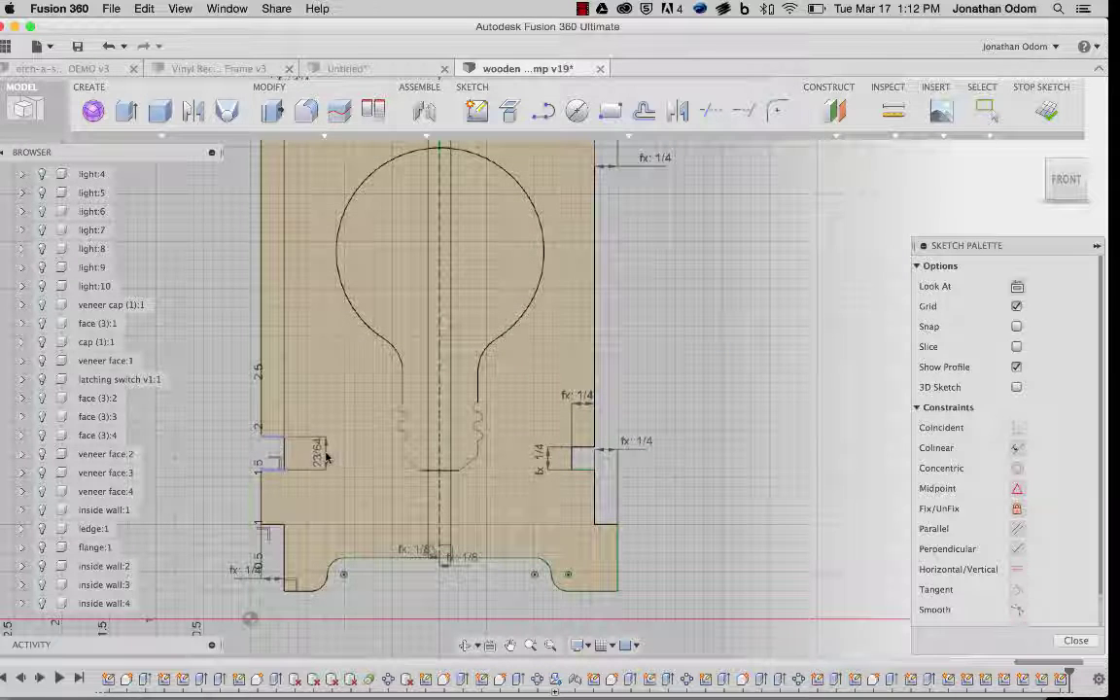
{"action": "left_click", "coordinate": [327, 456]}
{"action": "key", "text": "Return"}
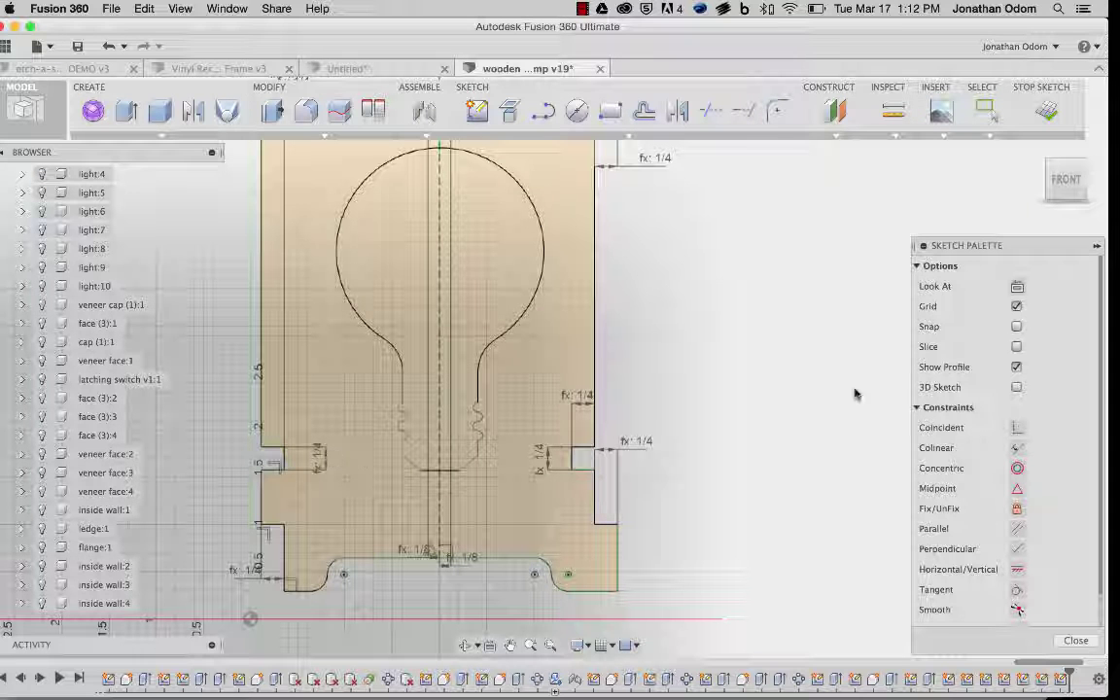
{"action": "left_click", "coordinate": [1047, 110]}
Step: Extrude the face profile around the bulb cutout by "-thick" as a new component
{"action": "scroll", "coordinate": [695, 407], "scroll_direction": "down", "scroll_amount": 5}
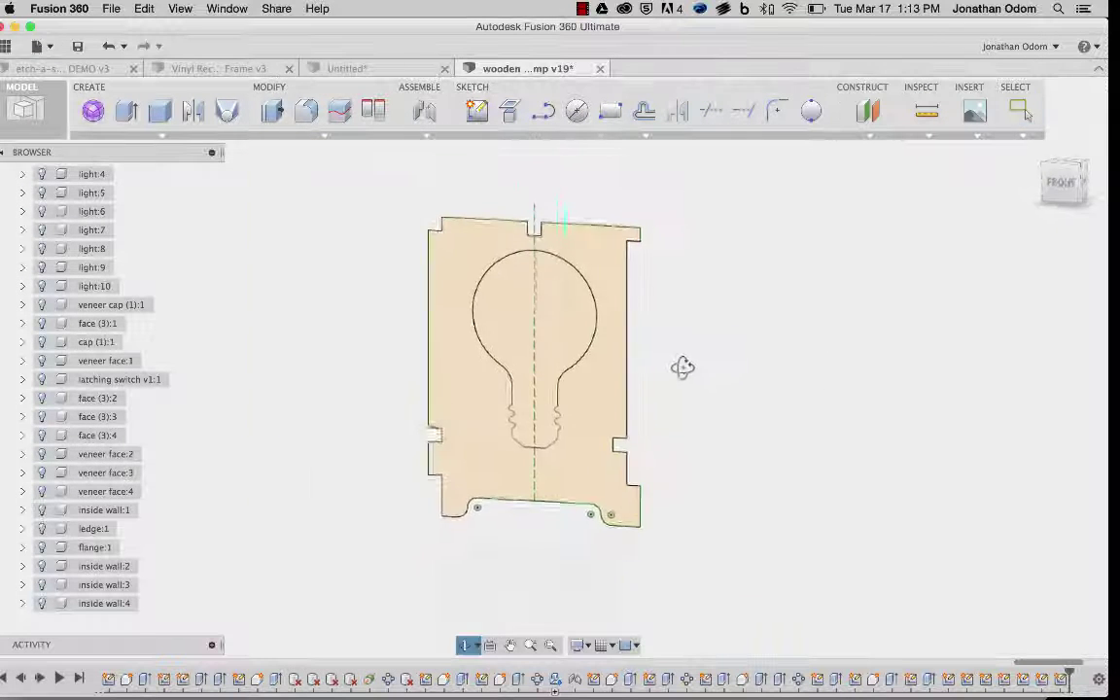
{"action": "middle_click_drag", "start_coordinate": [682, 367], "coordinate": [691, 373], "text": "shift"}
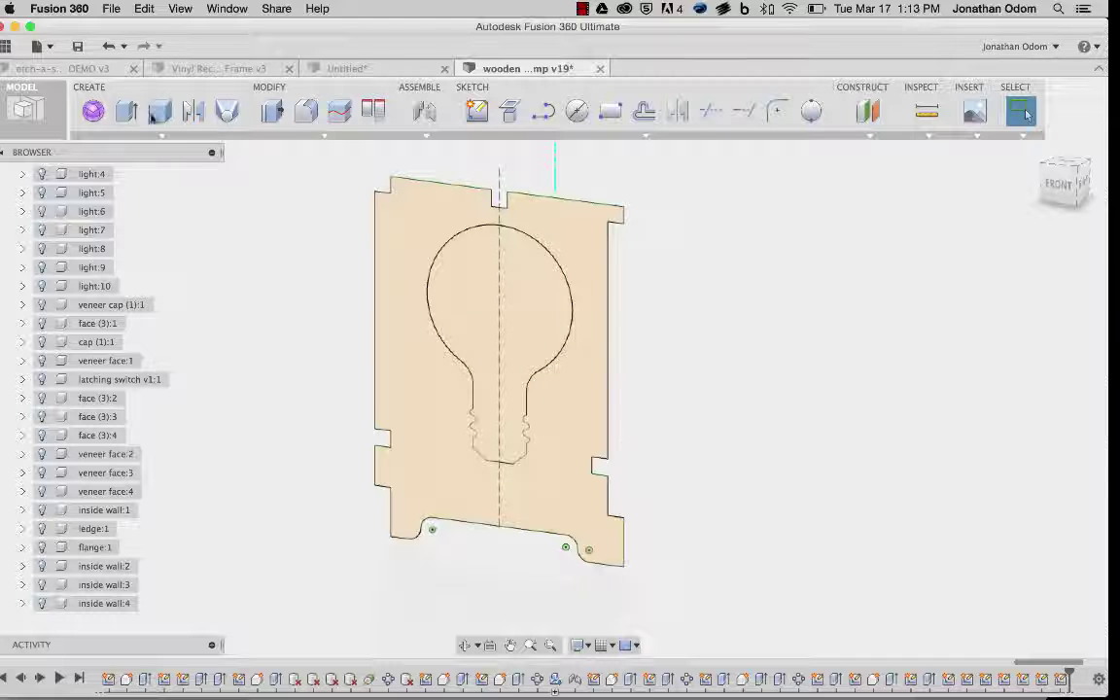
{"action": "left_click", "coordinate": [126, 112]}
{"action": "left_click", "coordinate": [420, 232]}
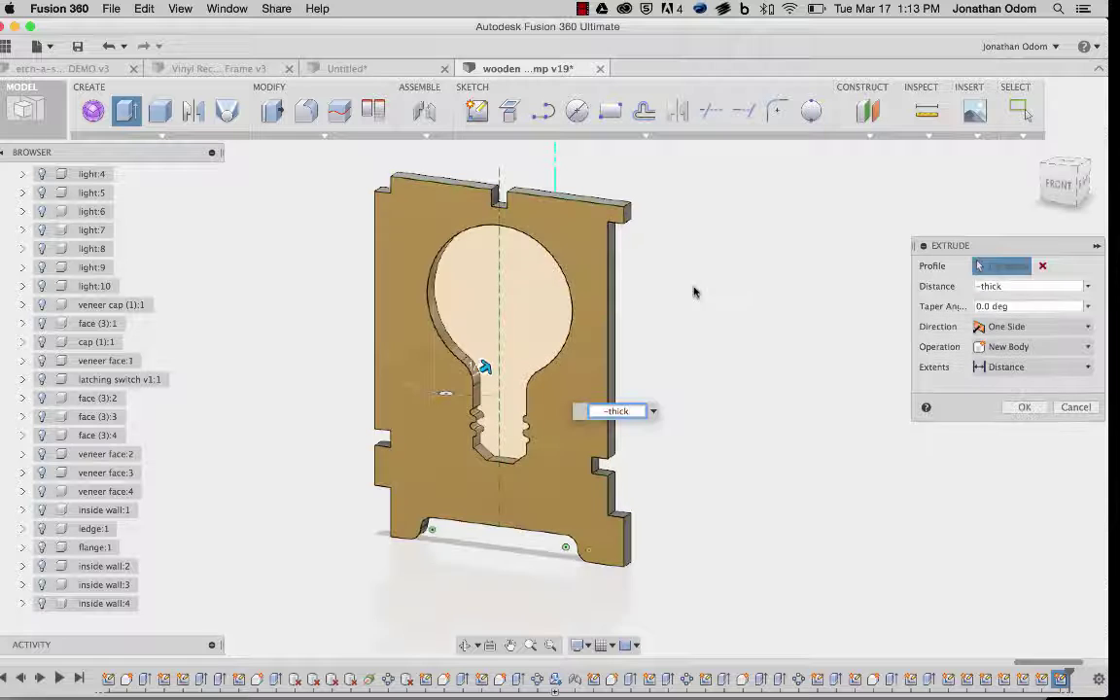
{"action": "left_click", "coordinate": [1035, 347]}
{"action": "left_click", "coordinate": [1037, 430]}
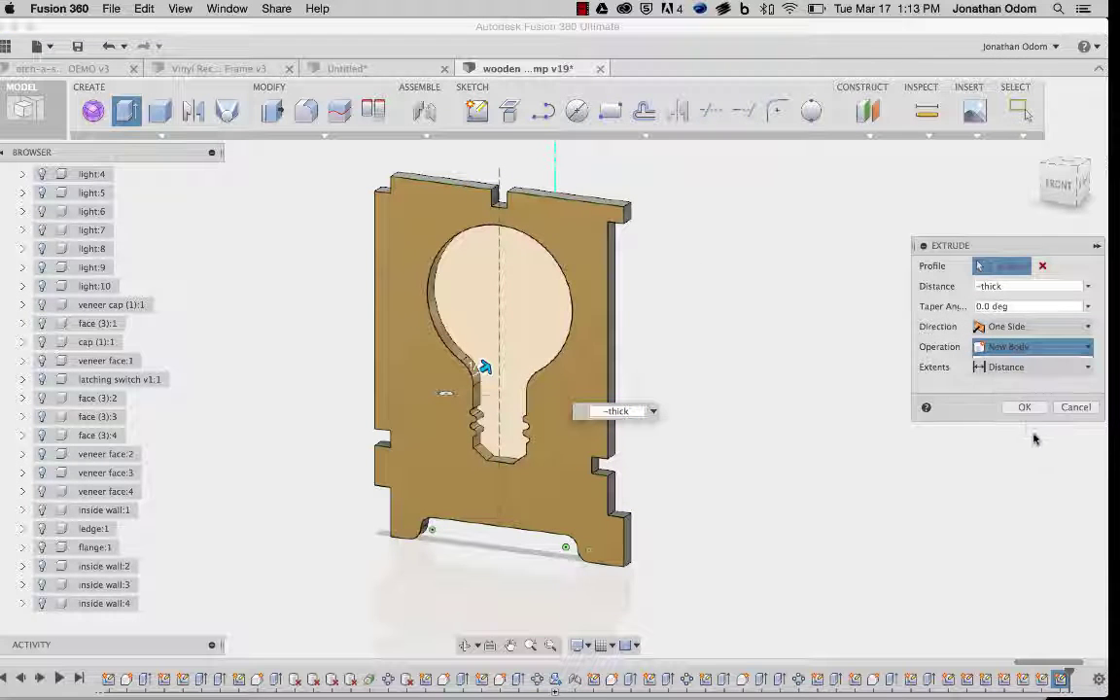
{"action": "left_click", "coordinate": [1025, 407]}
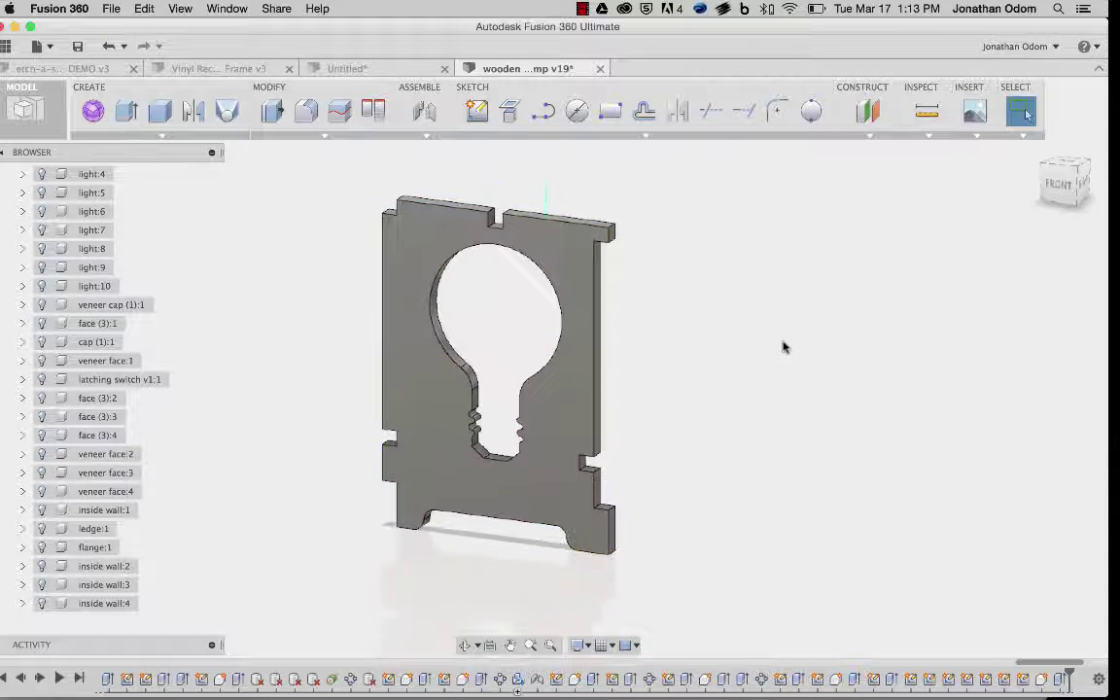
Step: Rename the extruded face's component as "new face"
{"action": "middle_click_drag", "start_coordinate": [785, 360], "coordinate": [434, 415], "text": "shift"}
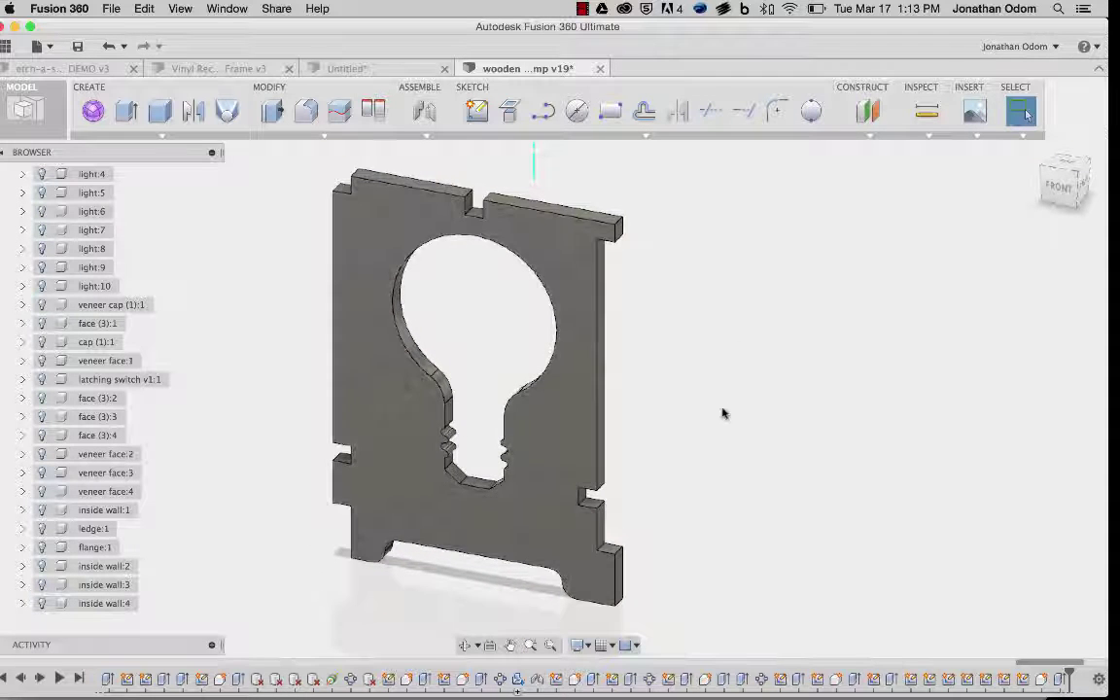
{"action": "middle_click_drag", "start_coordinate": [653, 373], "coordinate": [760, 356], "text": "shift"}
{"action": "scroll", "coordinate": [70, 524], "scroll_direction": "down", "scroll_amount": 4}
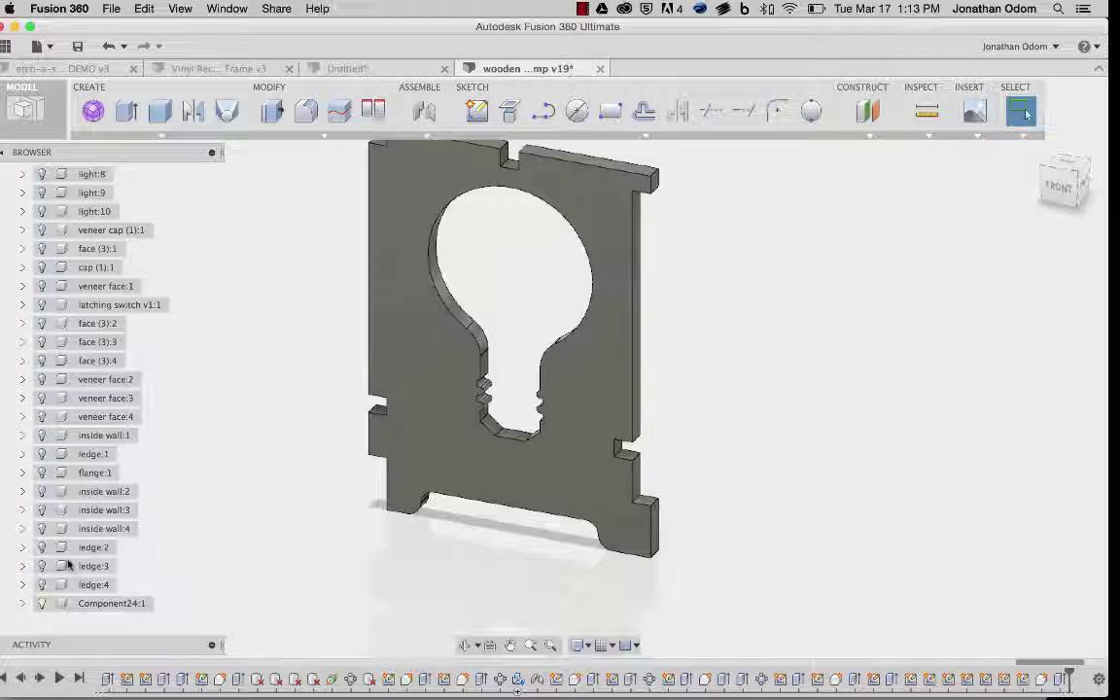
{"action": "left_click", "coordinate": [113, 605]}
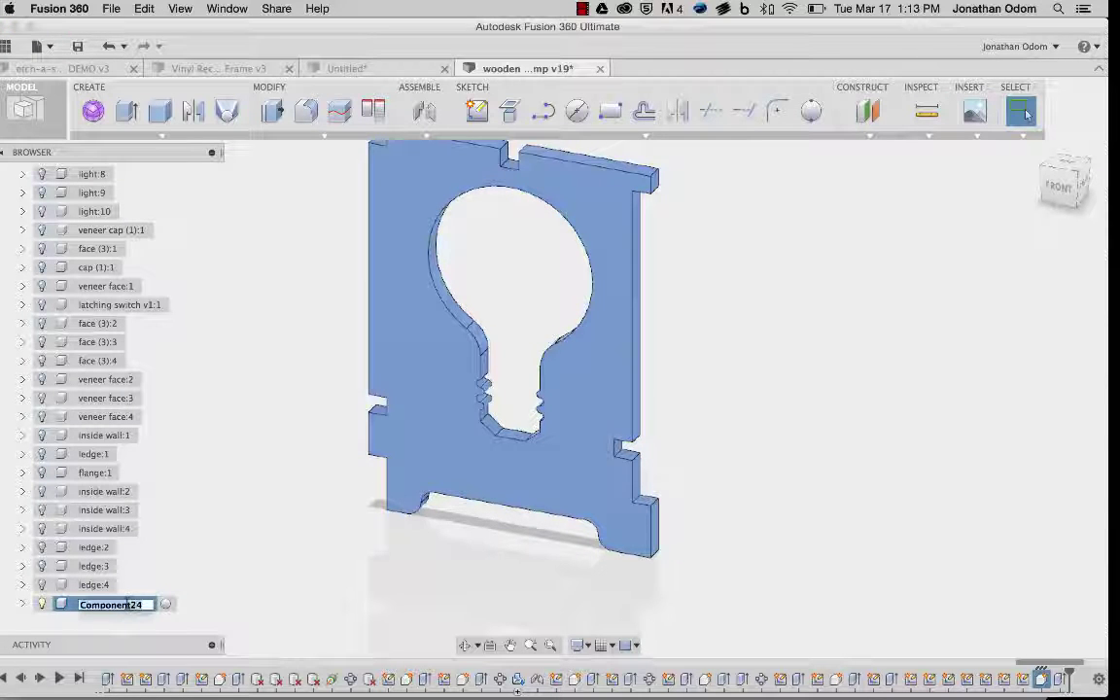
{"action": "type", "text": "bew"}
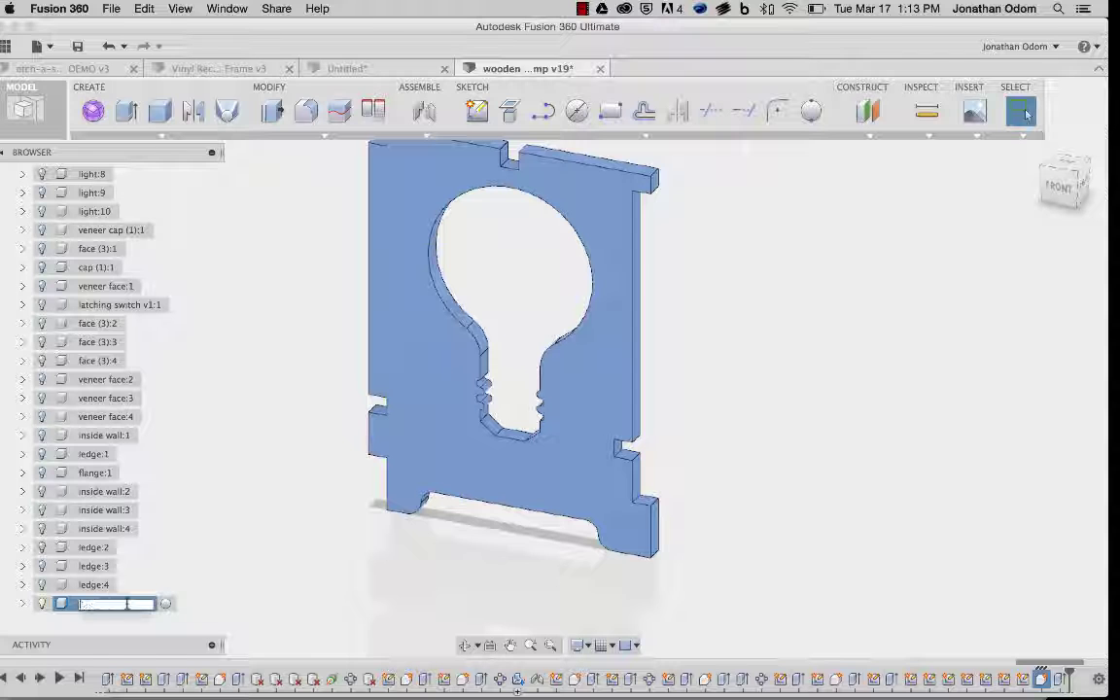
{"action": "key", "text": "Return"}
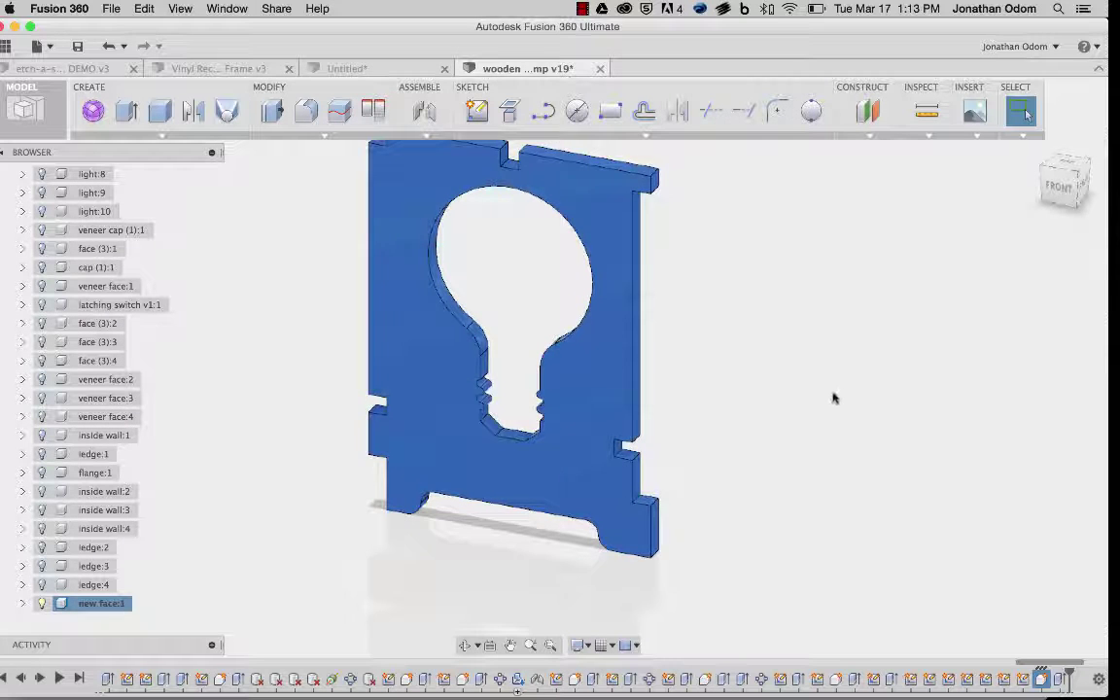
Step: Paste a copy of the new face component and rotate it 90 degrees about the Y axis
{"action": "middle_click_drag", "start_coordinate": [833, 394], "coordinate": [757, 391], "text": "shift"}
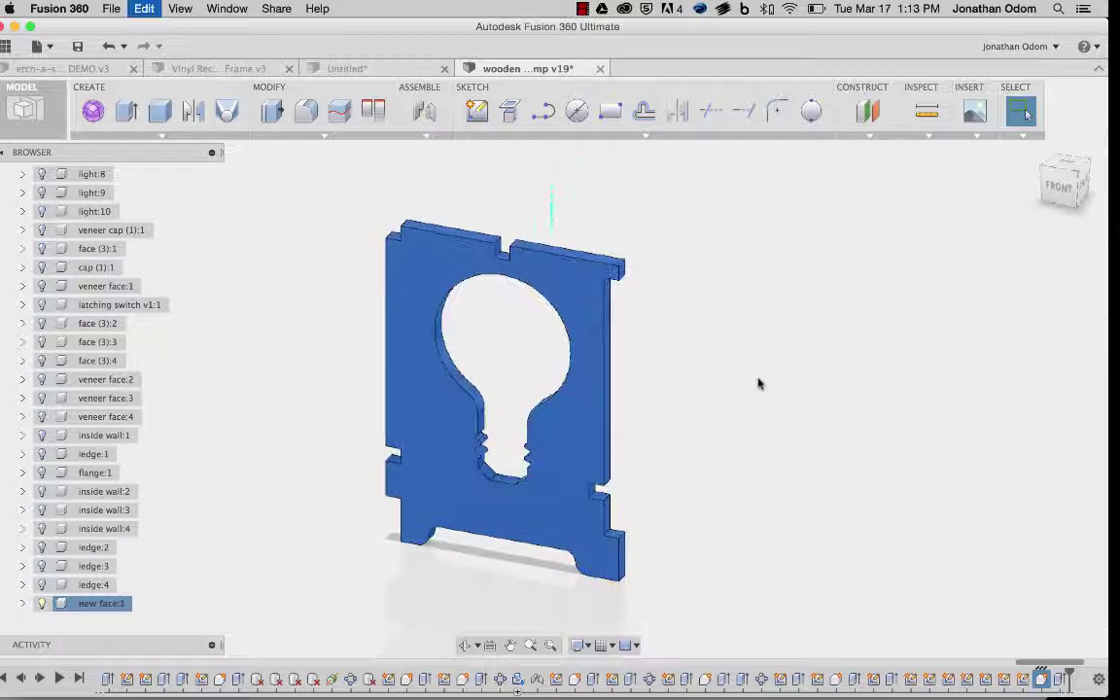
{"action": "key", "text": "m"}
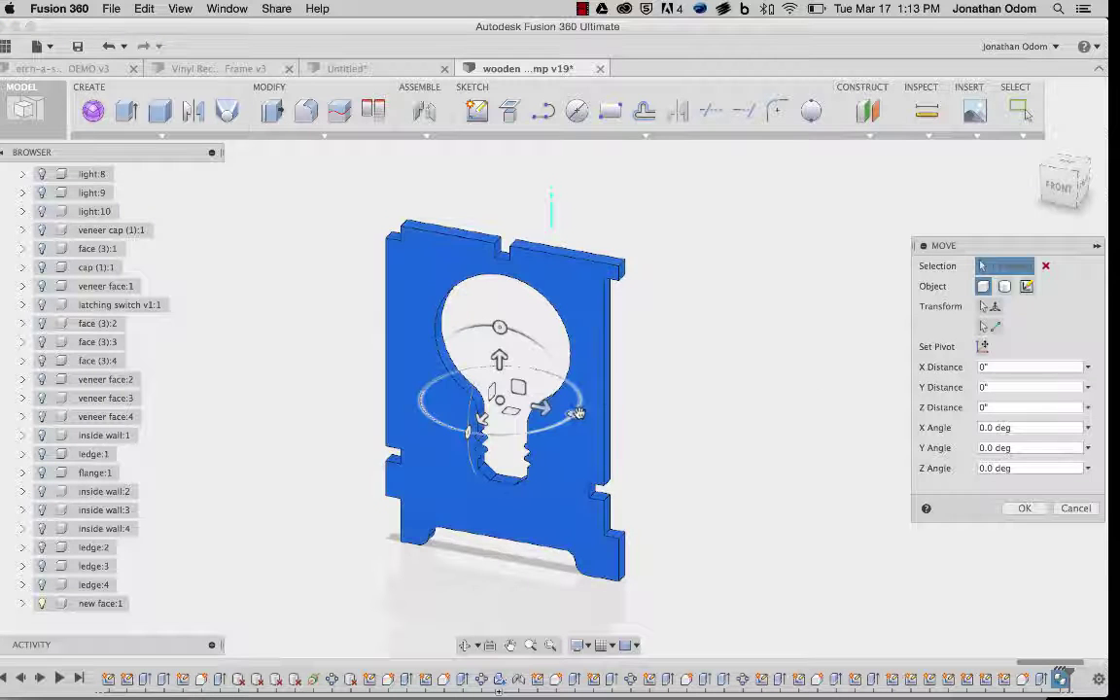
{"action": "left_click_drag", "start_coordinate": [576, 413], "coordinate": [543, 363]}
{"action": "middle_click_drag", "start_coordinate": [771, 365], "coordinate": [705, 333], "text": "shift"}
{"action": "scroll", "coordinate": [712, 393], "scroll_direction": "up", "scroll_amount": 3}
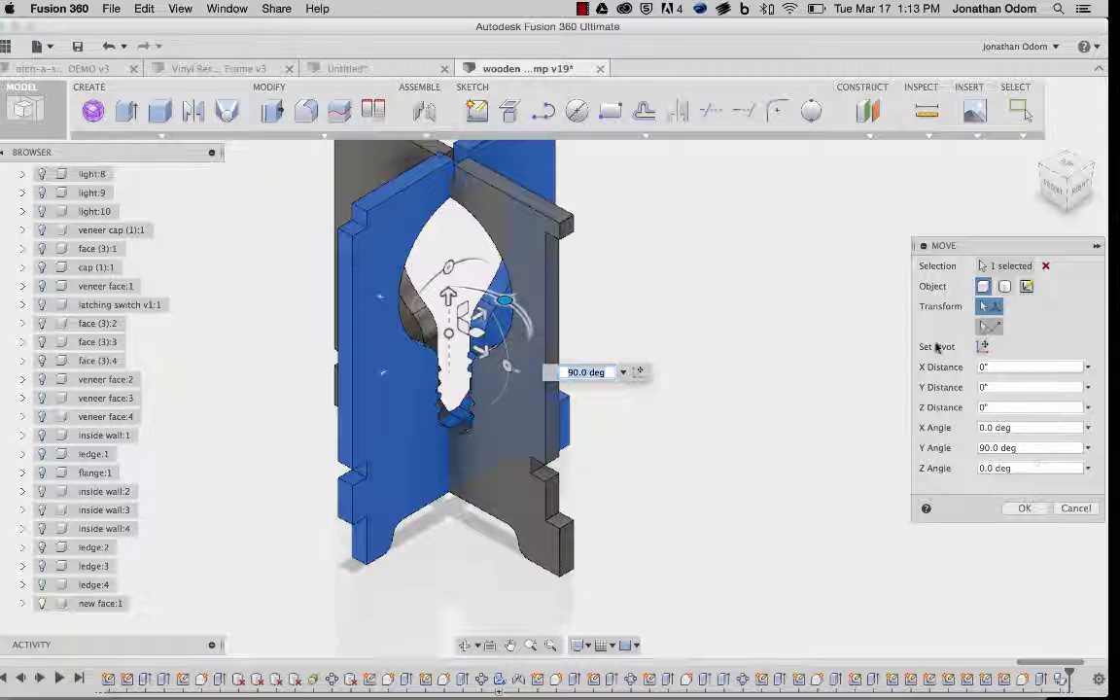
Step: Move the rotated copy point to point from its lower corner onto the front face's lower right tab corner
{"action": "left_click", "coordinate": [988, 326]}
{"action": "left_click", "coordinate": [354, 525]}
{"action": "left_click", "coordinate": [561, 530]}
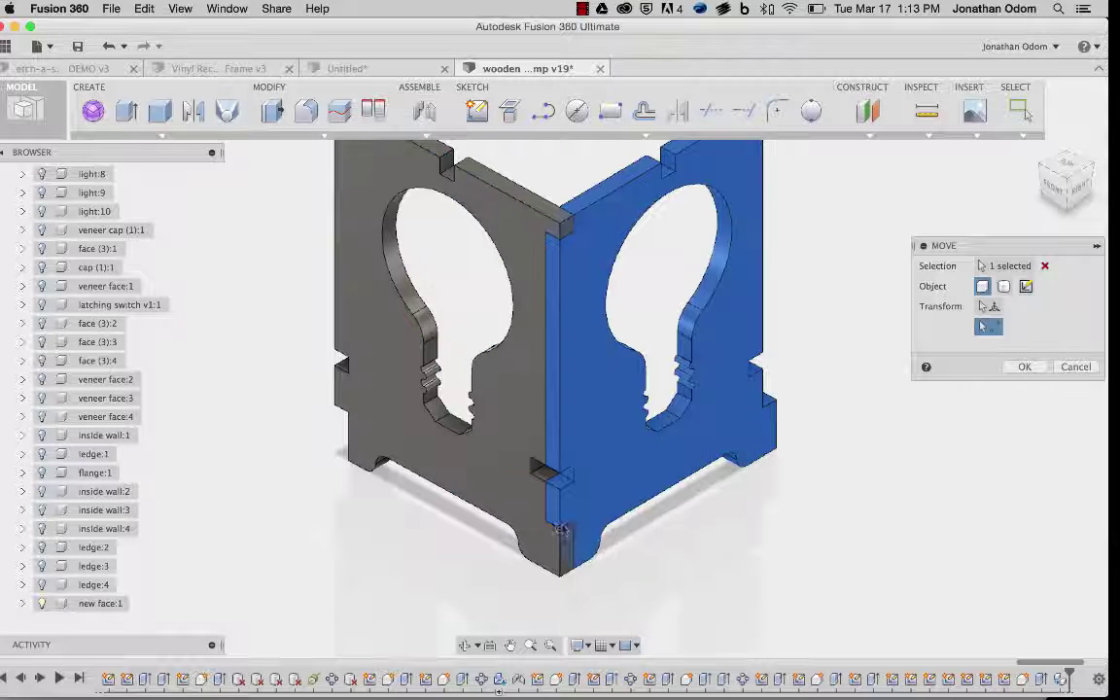
{"action": "mouse_move", "coordinate": [661, 503]}
{"action": "middle_mouse_down", "text": "shift"}
{"action": "mouse_move", "coordinate": [687, 507]}
{"action": "mouse_move", "coordinate": [720, 476]}
{"action": "mouse_move", "coordinate": [741, 476]}
{"action": "mouse_move", "coordinate": [649, 497]}
{"action": "middle_mouse_up", "text": "shift"}
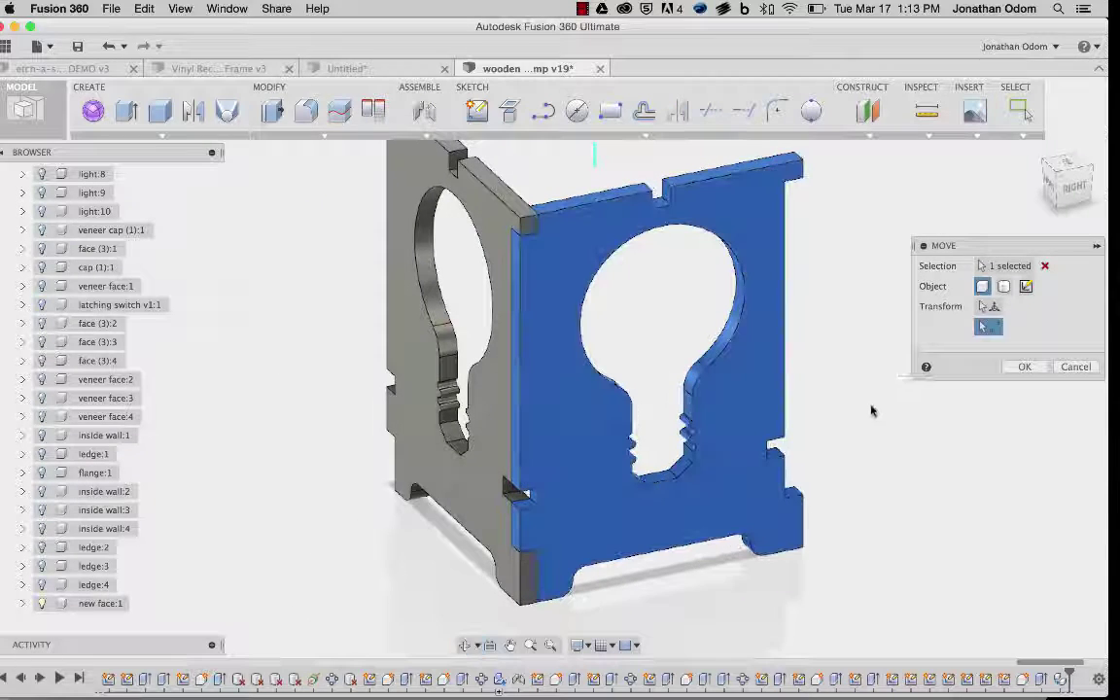
{"action": "middle_click_drag", "start_coordinate": [872, 407], "coordinate": [836, 422]}
{"action": "left_click", "coordinate": [1021, 367]}
Step: Paste another copy of the front face, new face:1, and rotate it 180 degrees about the Y axis
{"action": "middle_click_drag", "start_coordinate": [949, 393], "coordinate": [895, 406], "text": "shift"}
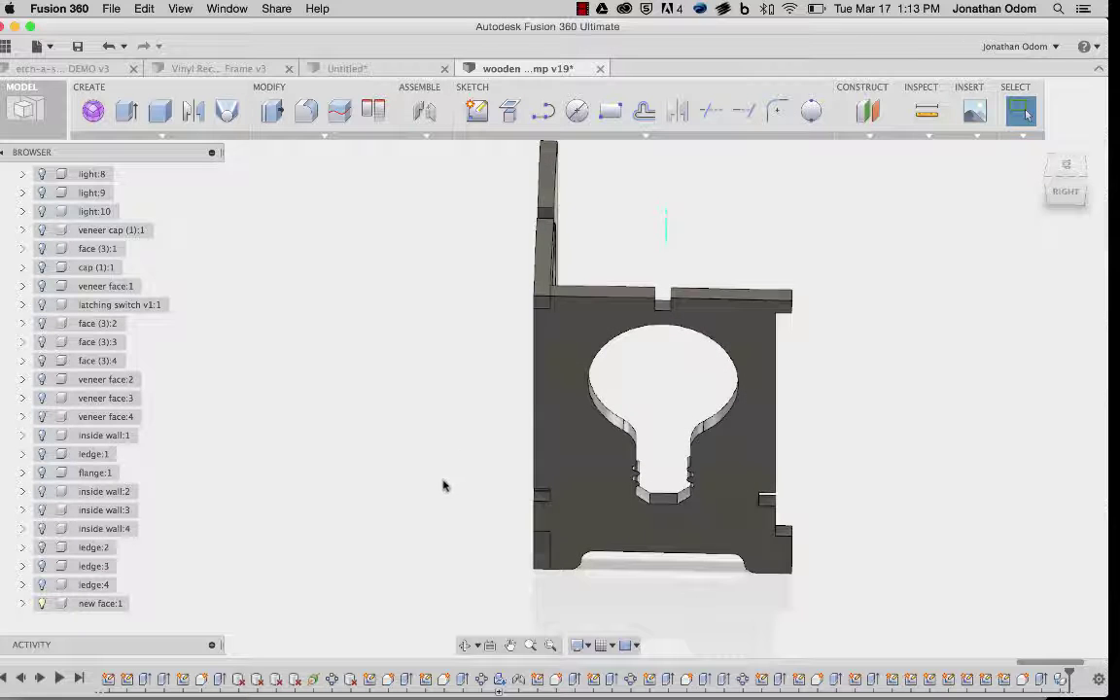
{"action": "middle_click_drag", "start_coordinate": [443, 485], "coordinate": [517, 466], "text": "shift"}
{"action": "scroll", "coordinate": [98, 591], "scroll_direction": "down", "scroll_amount": 1}
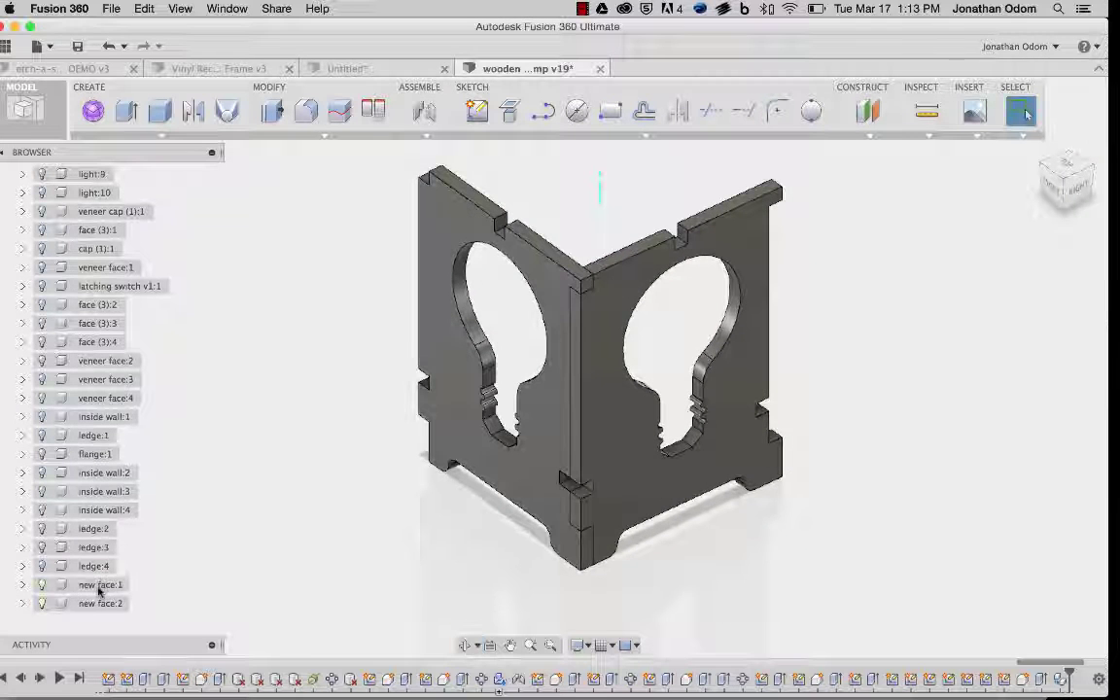
{"action": "left_click", "coordinate": [100, 584]}
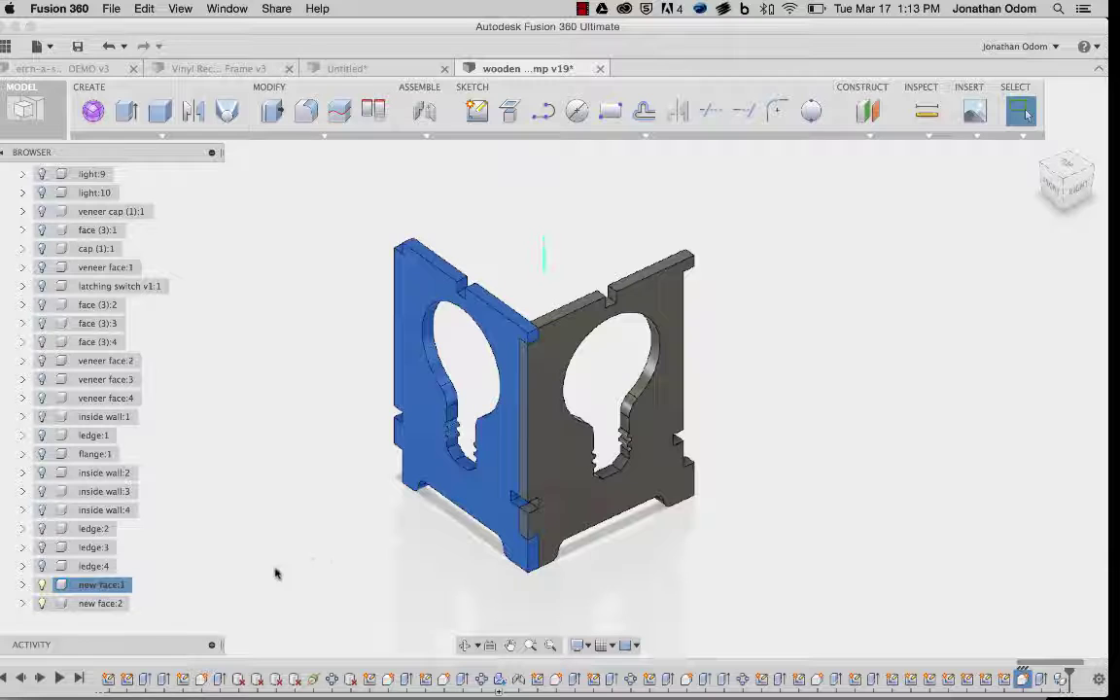
{"action": "key", "text": "m"}
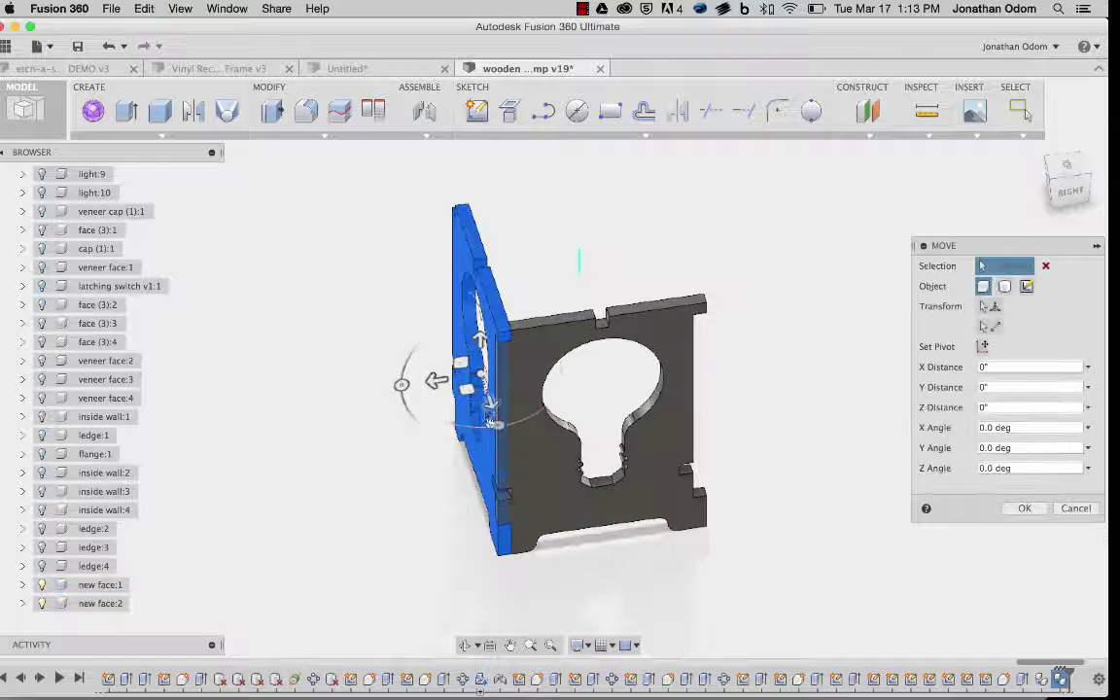
{"action": "left_click_drag", "start_coordinate": [496, 425], "coordinate": [457, 248]}
{"action": "middle_click_drag", "start_coordinate": [713, 455], "coordinate": [581, 469], "text": "shift"}
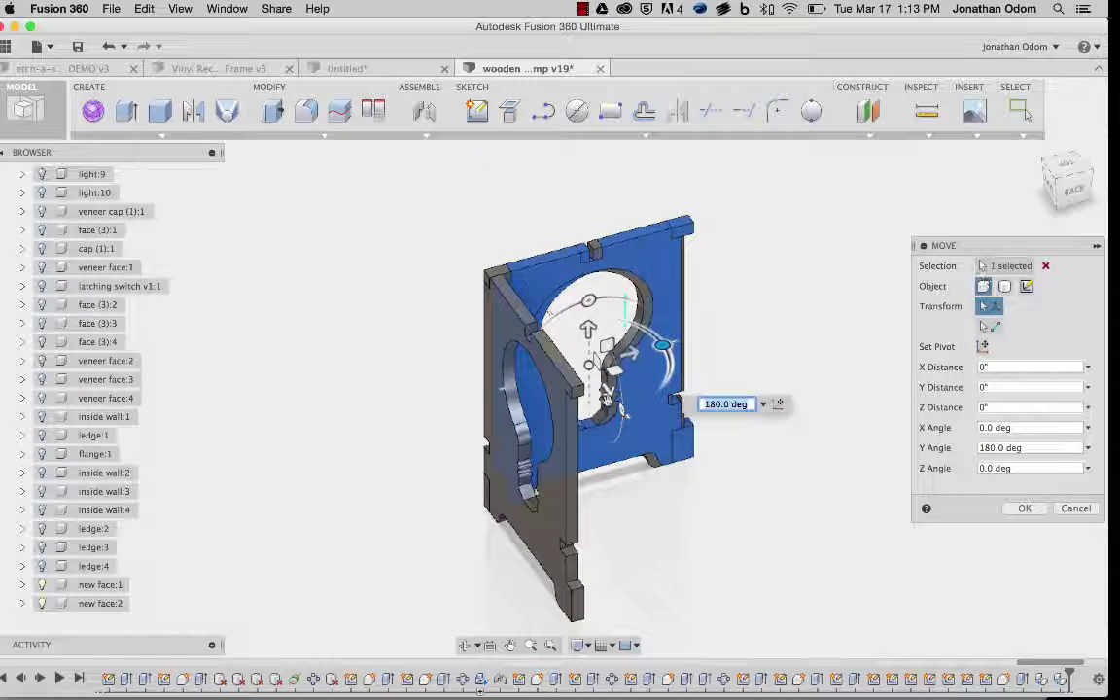
Step: Move the back copy 4 1/2 in along Z and place its upper corner point to point against the side face's upper tab
{"action": "left_click_drag", "start_coordinate": [607, 397], "coordinate": [714, 529]}
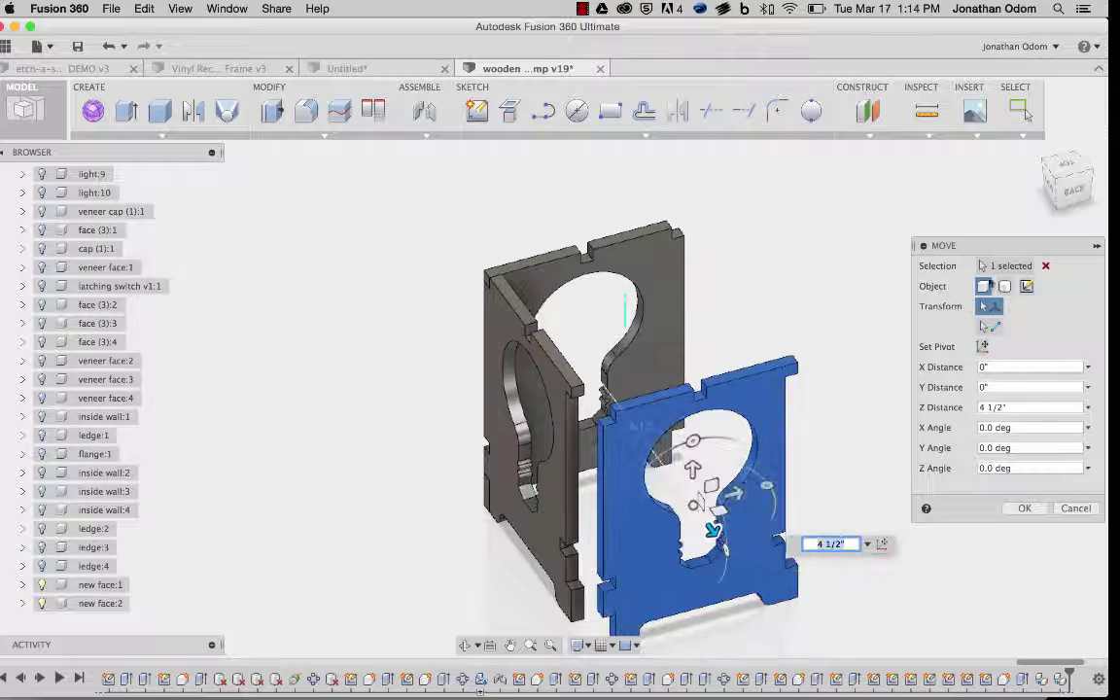
{"action": "left_click", "coordinate": [988, 327]}
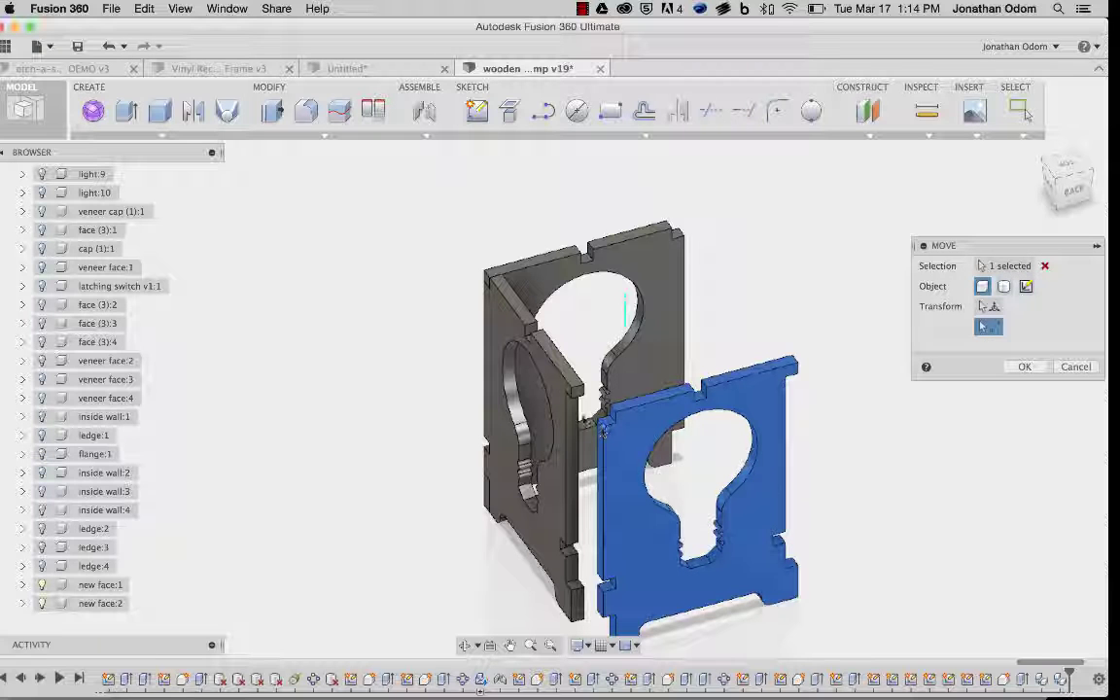
{"action": "left_click", "coordinate": [575, 408]}
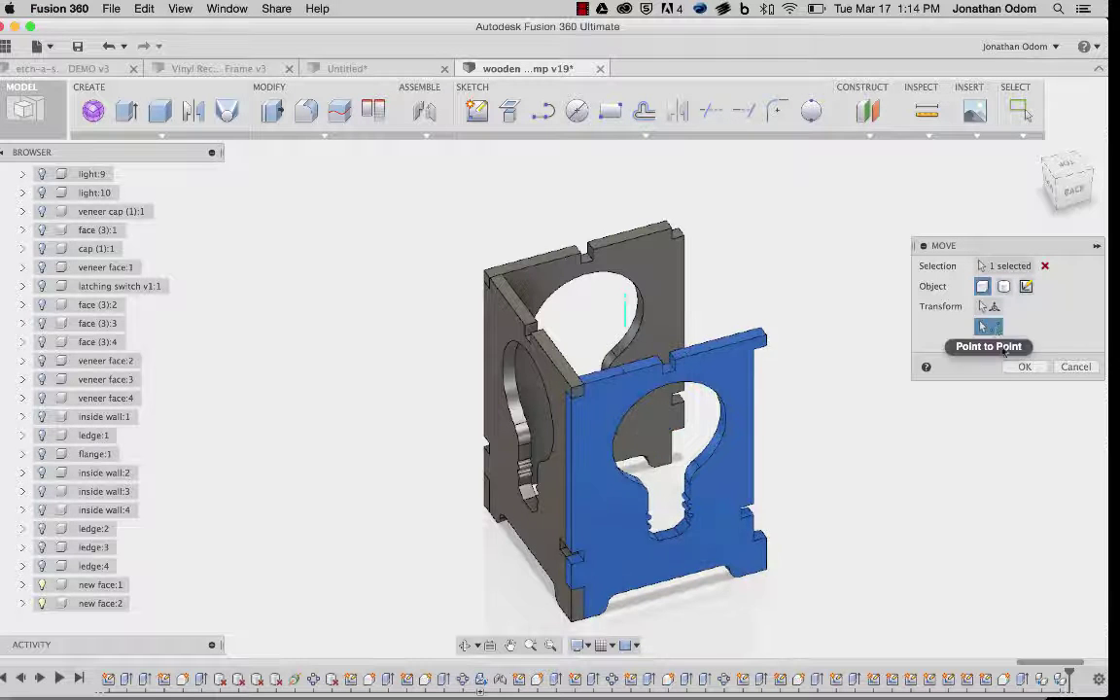
{"action": "key", "text": "Return"}
Step: Paste another copy of the new face component and rotate it -90 degrees about the Y axis
{"action": "middle_click_drag", "start_coordinate": [887, 384], "coordinate": [243, 457], "text": "shift"}
{"action": "left_click", "coordinate": [653, 400]}
{"action": "key", "text": "m"}
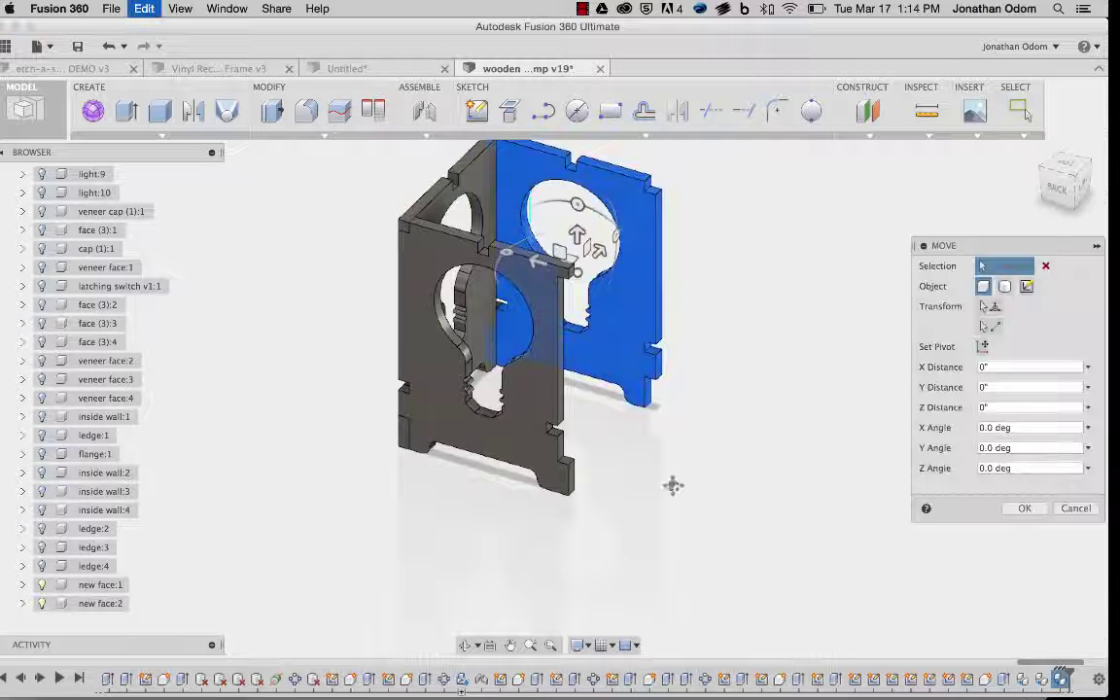
{"action": "middle_click_drag", "start_coordinate": [669, 482], "coordinate": [655, 399], "text": "shift"}
{"action": "left_click_drag", "start_coordinate": [471, 373], "coordinate": [577, 363]}
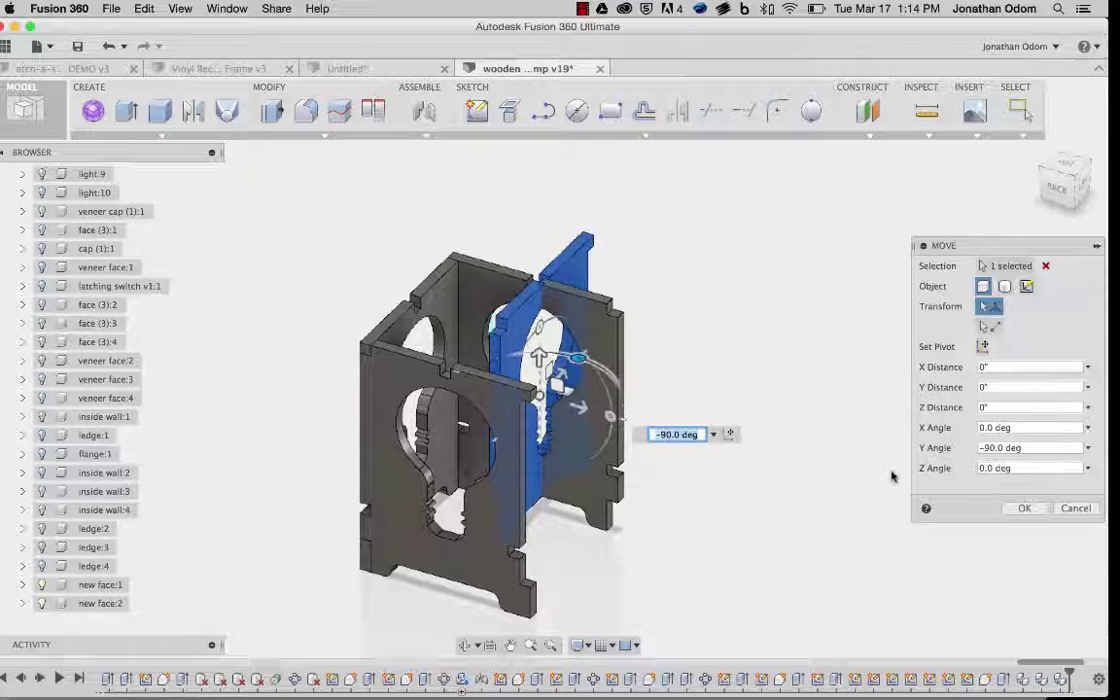
Step: Move the rotated copy point to point from its upper tab corner onto the back face's upper corner to close the fourth side
{"action": "left_click", "coordinate": [1015, 508]}
{"action": "left_click", "coordinate": [987, 326]}
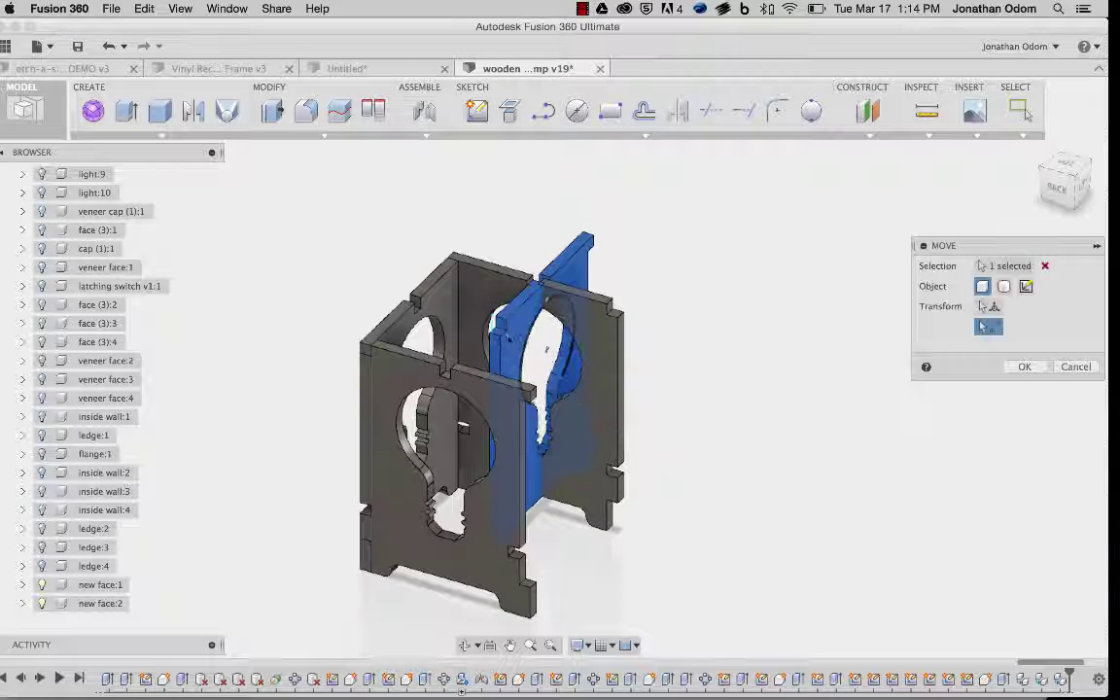
{"action": "left_click", "coordinate": [503, 337]}
{"action": "left_click", "coordinate": [534, 397]}
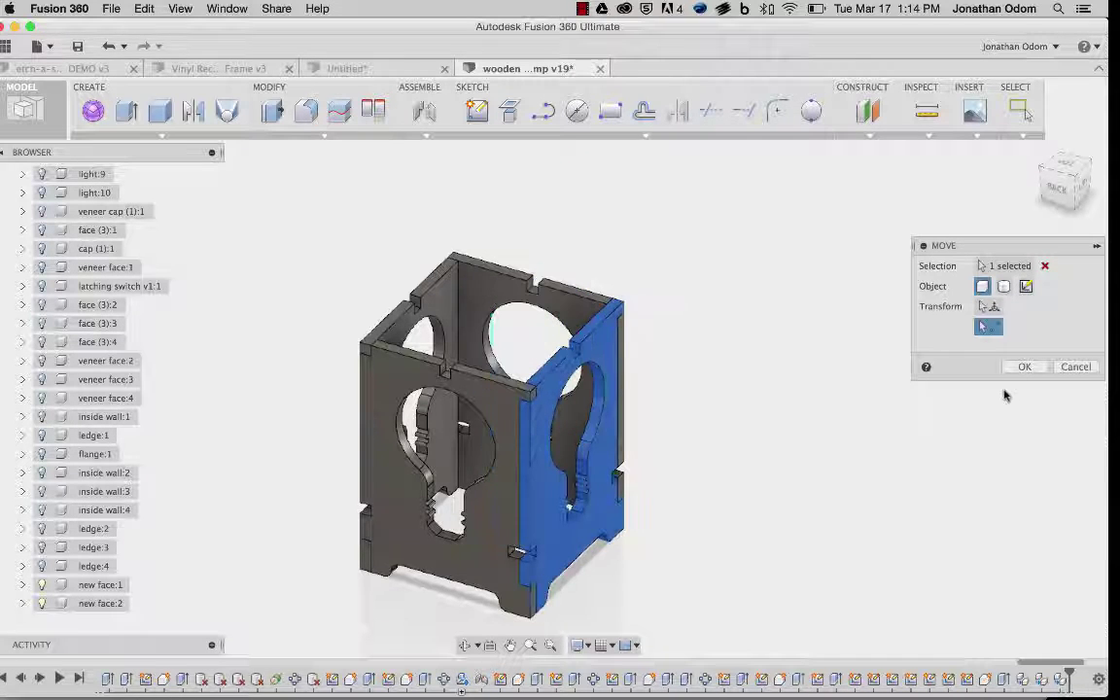
{"action": "left_click", "coordinate": [1021, 368]}
Step: Examine how the tabs and notches of the four faces interlock at the box's lower corners
{"action": "scroll", "coordinate": [807, 468], "scroll_direction": "down", "scroll_amount": 3}
{"action": "middle_click_drag", "start_coordinate": [563, 537], "coordinate": [654, 483], "text": "shift"}
{"action": "scroll", "coordinate": [647, 507], "scroll_direction": "up", "scroll_amount": 5}
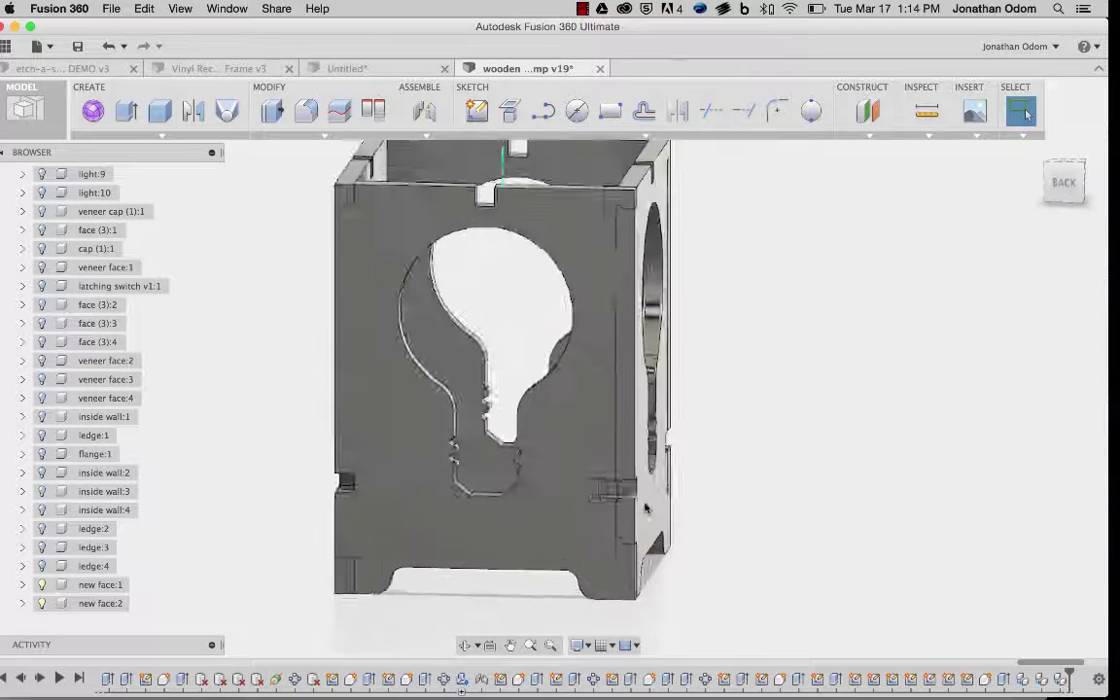
{"action": "scroll", "coordinate": [644, 506], "scroll_direction": "up", "scroll_amount": 5}
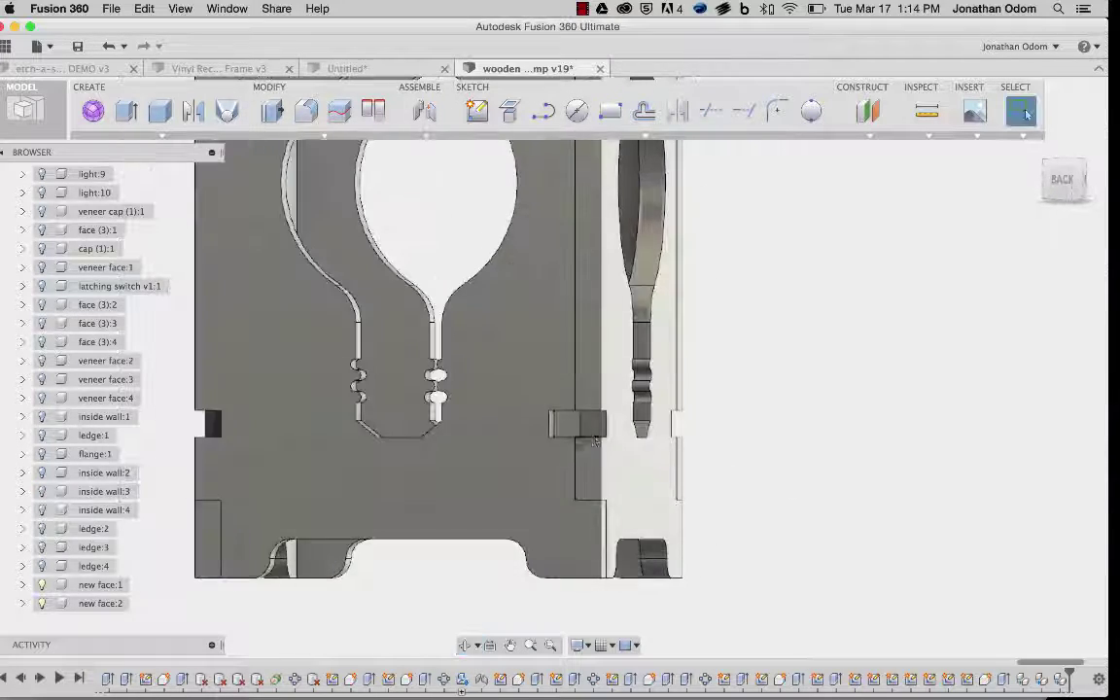
{"action": "middle_click_drag", "start_coordinate": [595, 441], "coordinate": [685, 426], "text": "shift"}
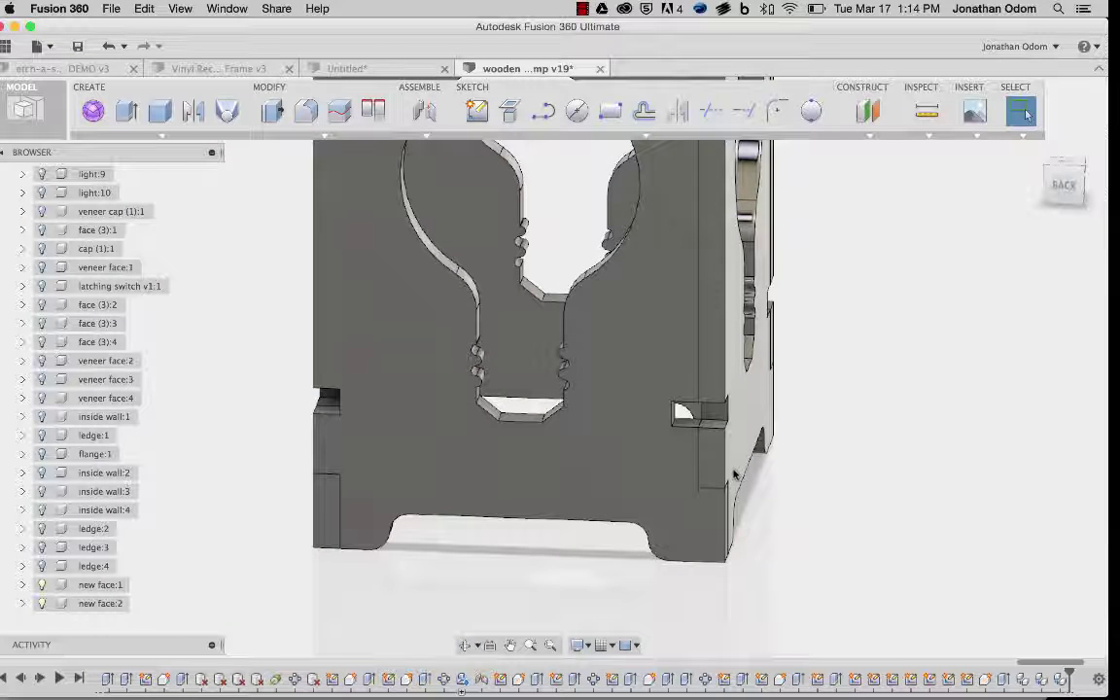
{"action": "scroll", "coordinate": [735, 477], "scroll_direction": "down", "scroll_amount": 5}
{"action": "middle_click_drag", "start_coordinate": [795, 477], "coordinate": [609, 400]}
{"action": "scroll", "coordinate": [777, 394], "scroll_direction": "up", "scroll_amount": 3}
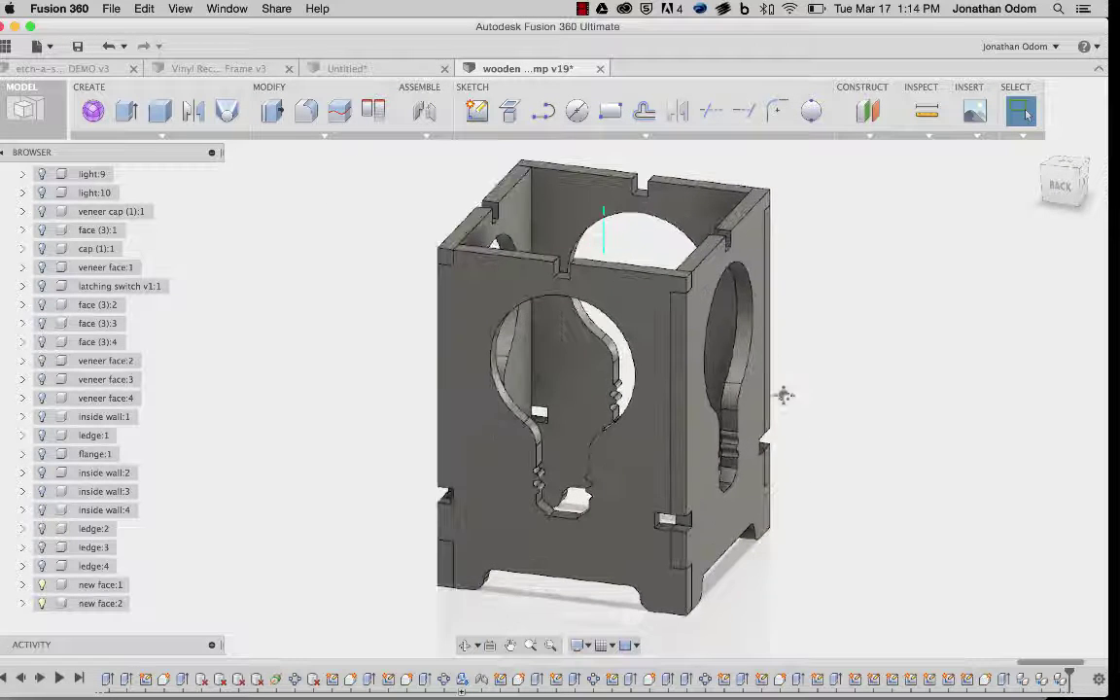
Step: Review the "thick" user parameter and the new face's extrusion distance in the model parameters alongside the assembled faces
{"action": "left_click", "coordinate": [325, 135]}
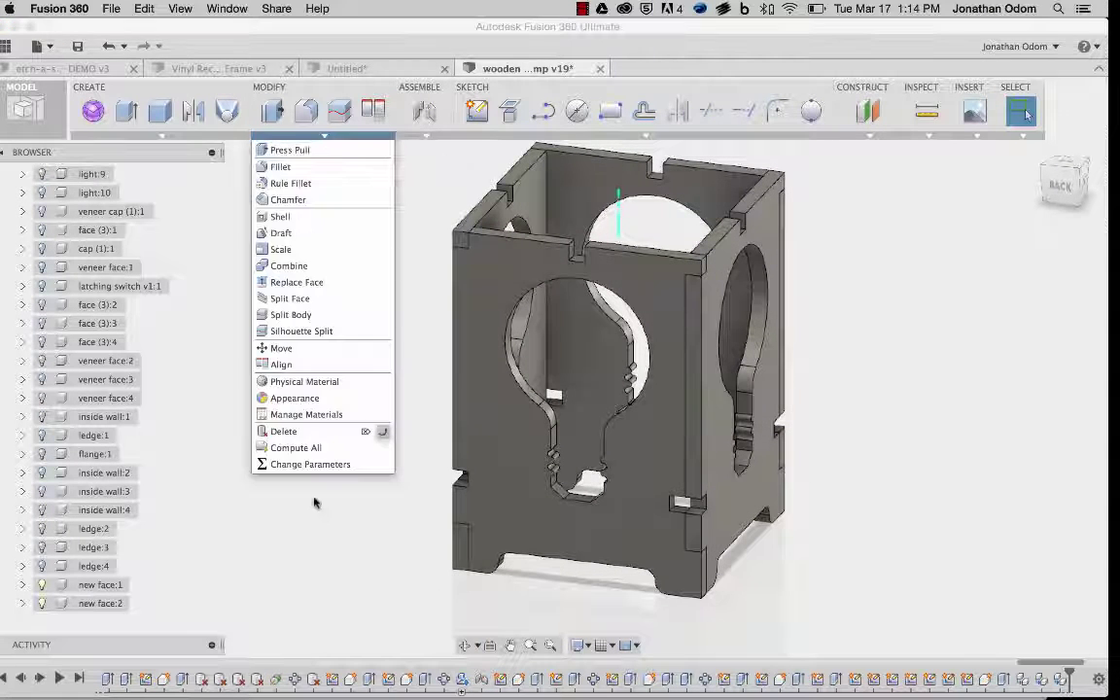
{"action": "left_click", "coordinate": [313, 464]}
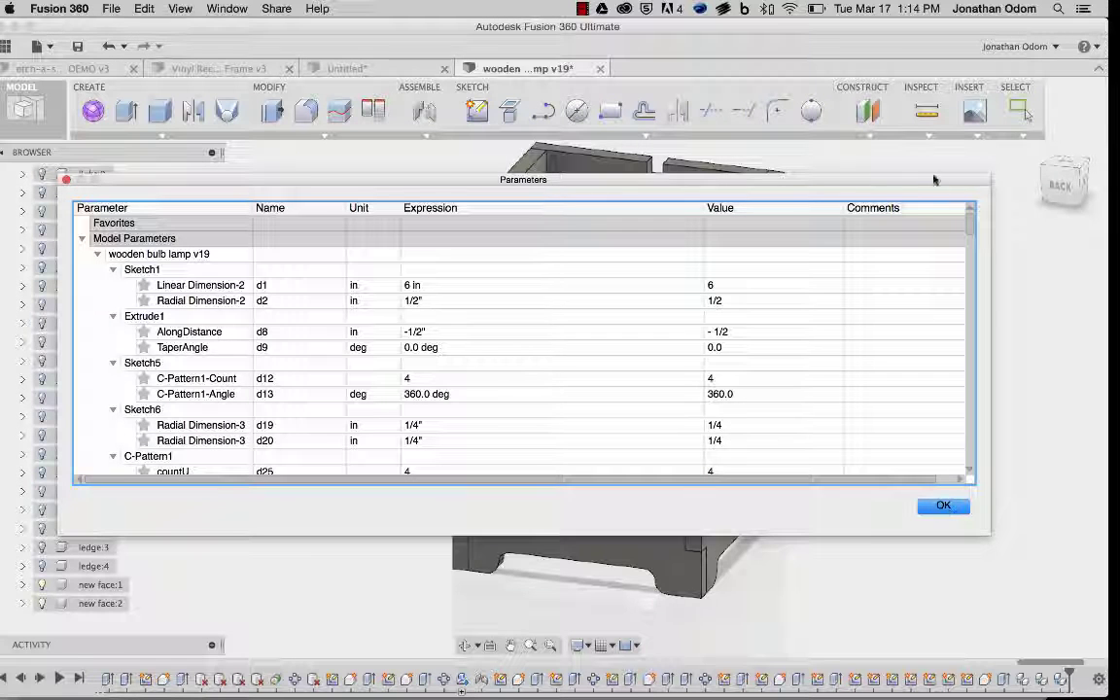
{"action": "left_click_drag", "start_coordinate": [972, 226], "coordinate": [983, 478]}
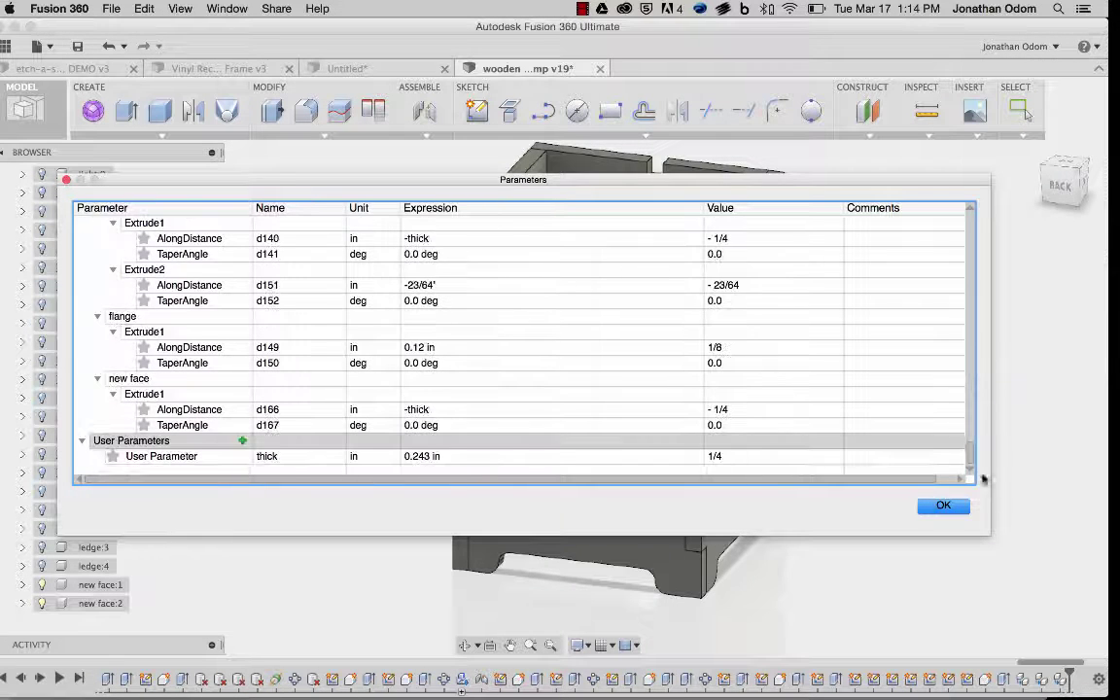
{"action": "left_click", "coordinate": [466, 461]}
{"action": "left_click_drag", "start_coordinate": [537, 180], "coordinate": [493, 24]}
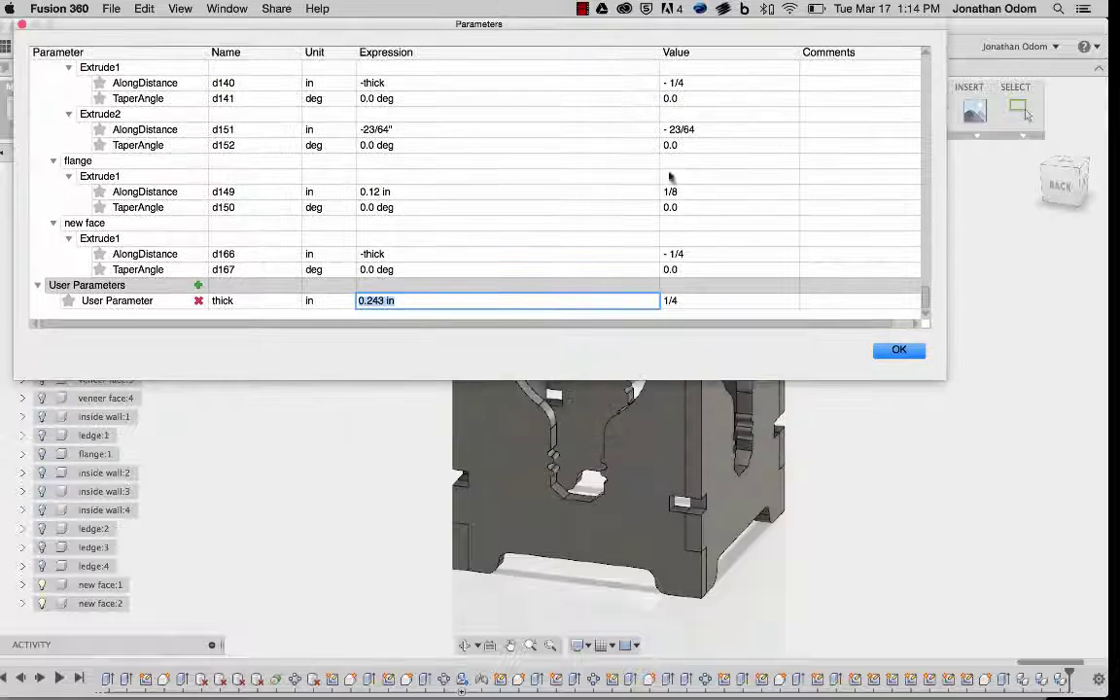
{"action": "left_click_drag", "start_coordinate": [941, 379], "coordinate": [389, 415]}
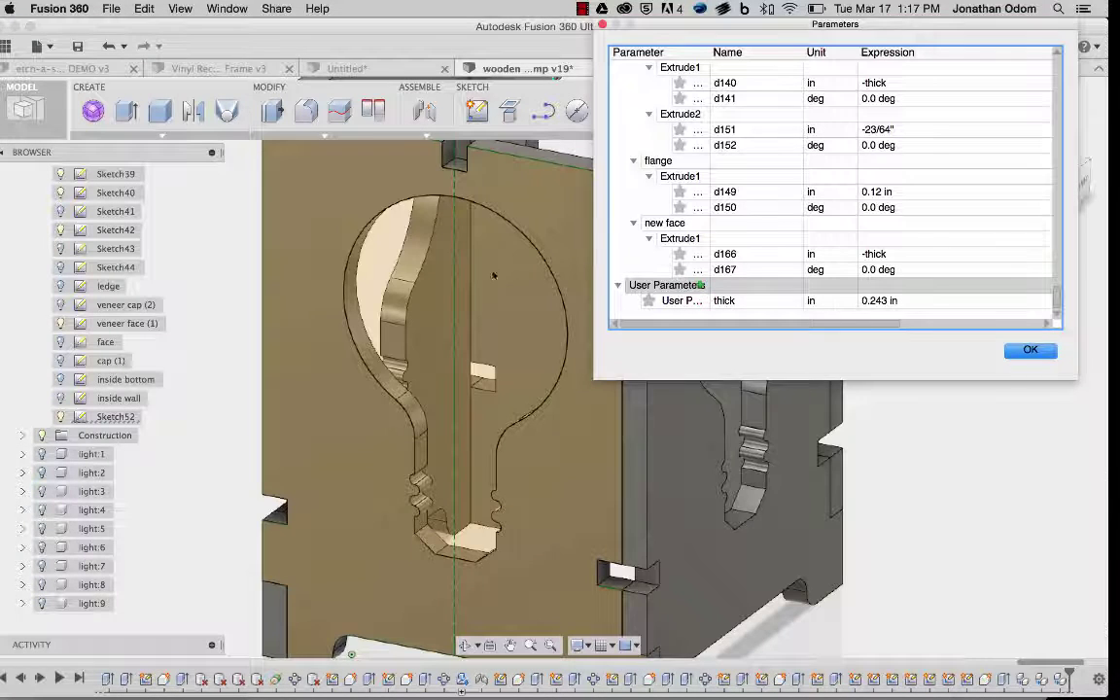
{"action": "middle_click_drag", "start_coordinate": [493, 276], "coordinate": [410, 471], "text": "shift"}
{"action": "middle_click_drag", "start_coordinate": [475, 428], "coordinate": [661, 340], "text": "shift"}
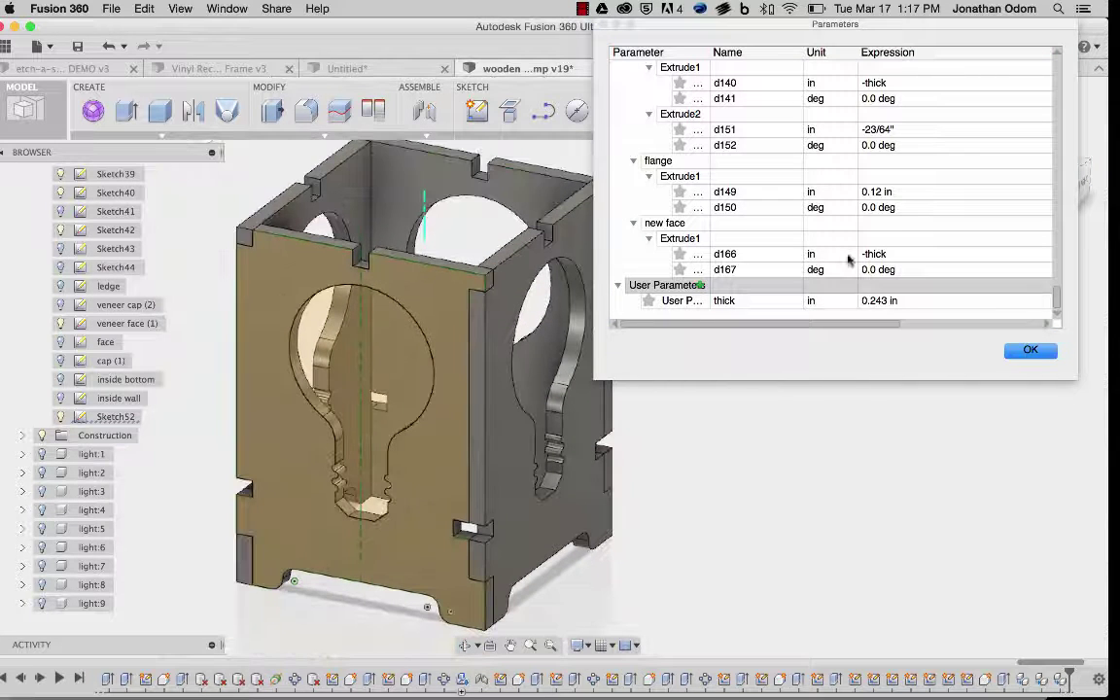
{"action": "left_click", "coordinate": [883, 303]}
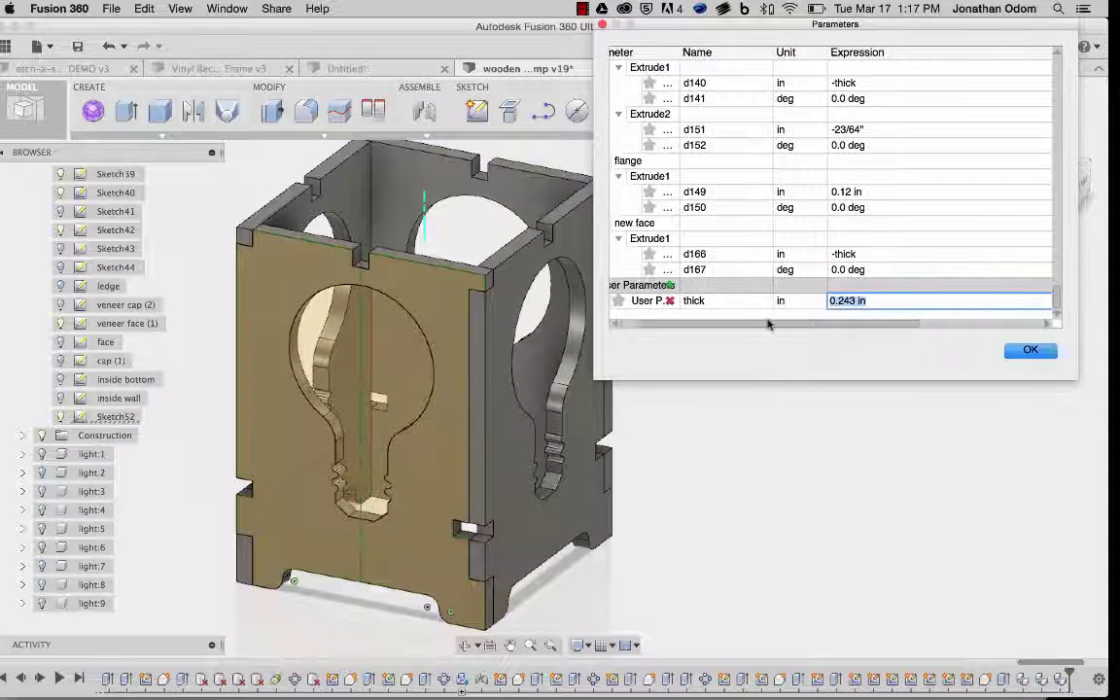
{"action": "left_click", "coordinate": [1031, 351]}
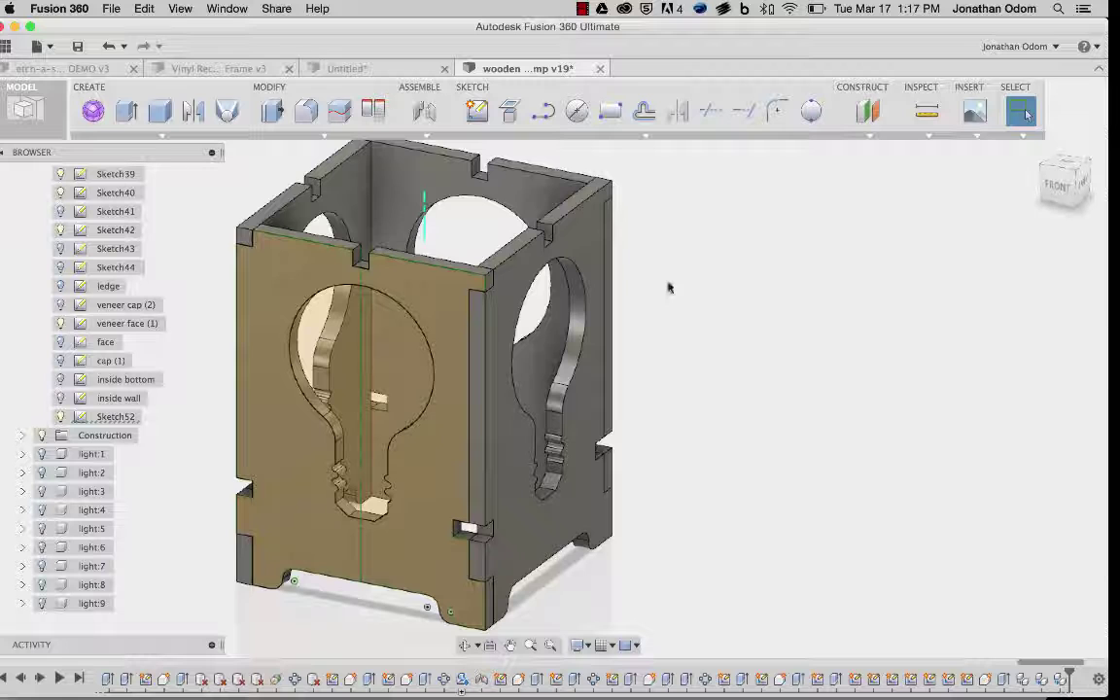
Step: Create a sketch on the top edge of the back face for the cap
{"action": "middle_click_drag", "start_coordinate": [668, 287], "coordinate": [694, 335], "text": "shift"}
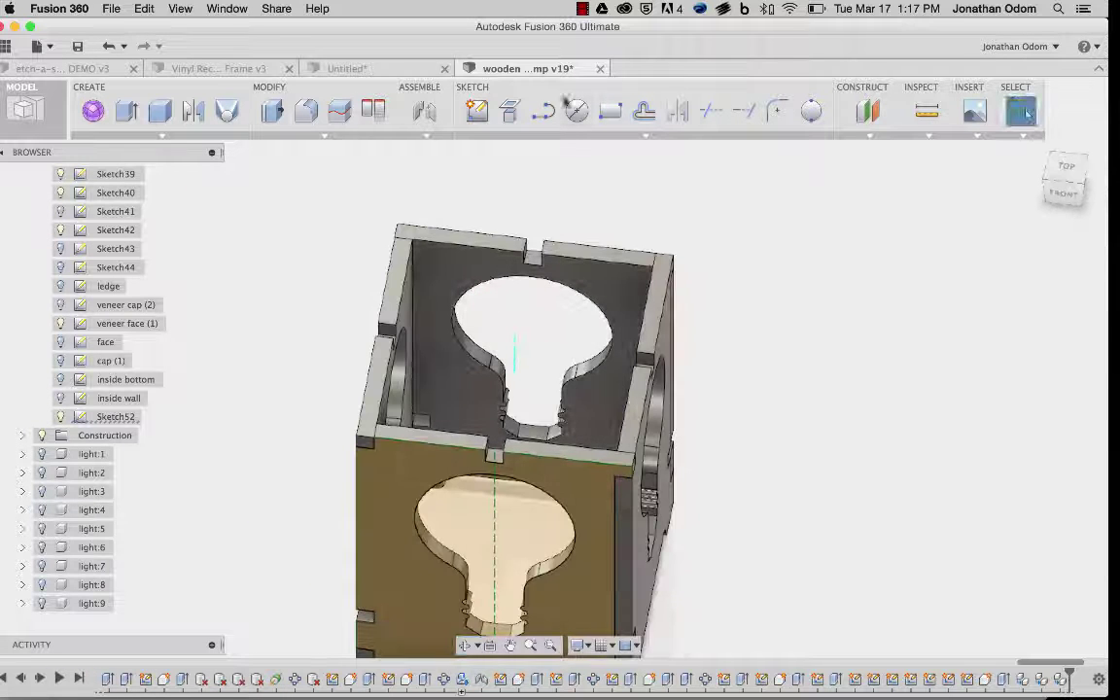
{"action": "left_click", "coordinate": [476, 110]}
{"action": "middle_click_drag", "start_coordinate": [680, 292], "coordinate": [743, 260], "text": "shift"}
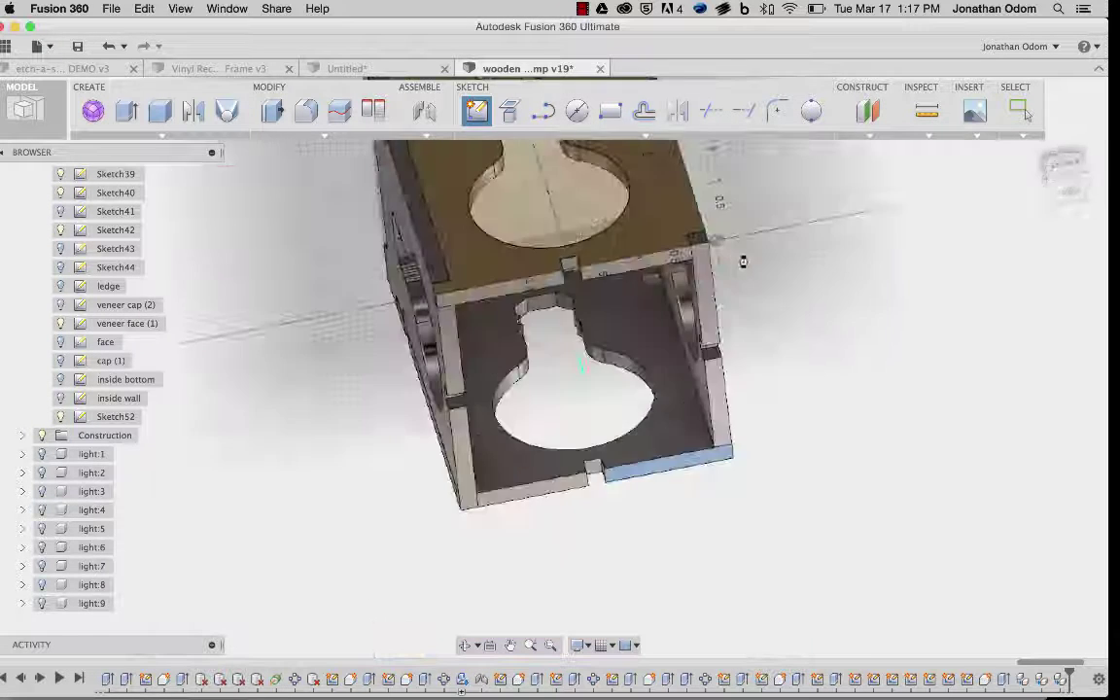
{"action": "left_click", "coordinate": [742, 260]}
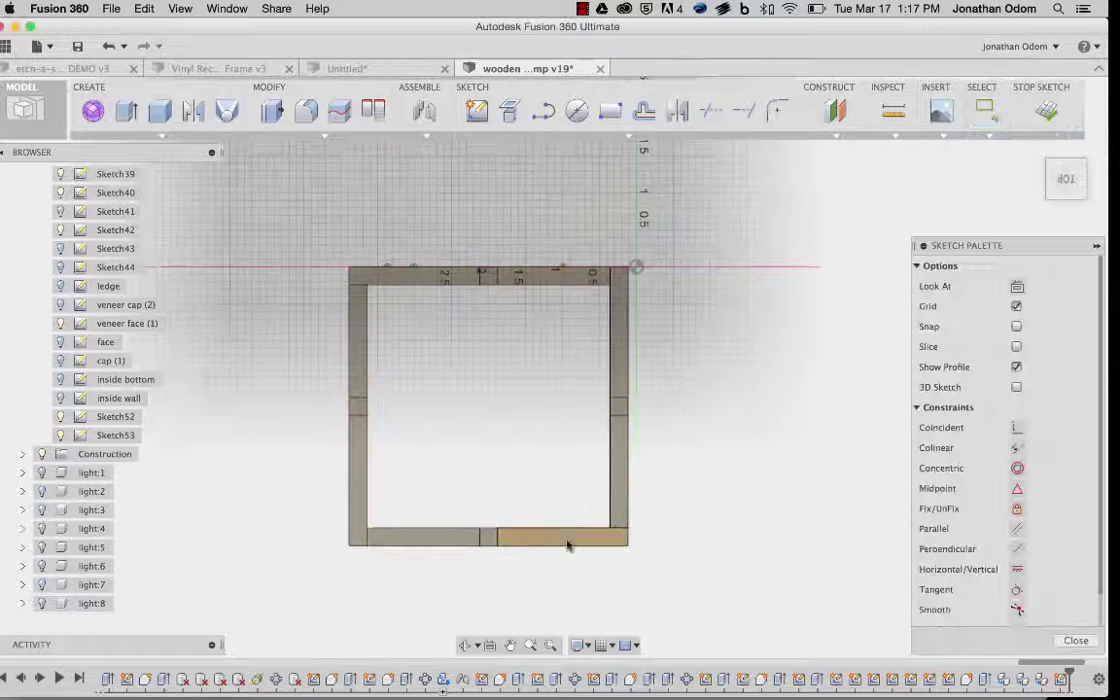
Step: Break the link of the automatically projected top edge profile and delete its lines from the sketch
{"action": "left_click", "coordinate": [564, 537]}
{"action": "right_click", "coordinate": [710, 503]}
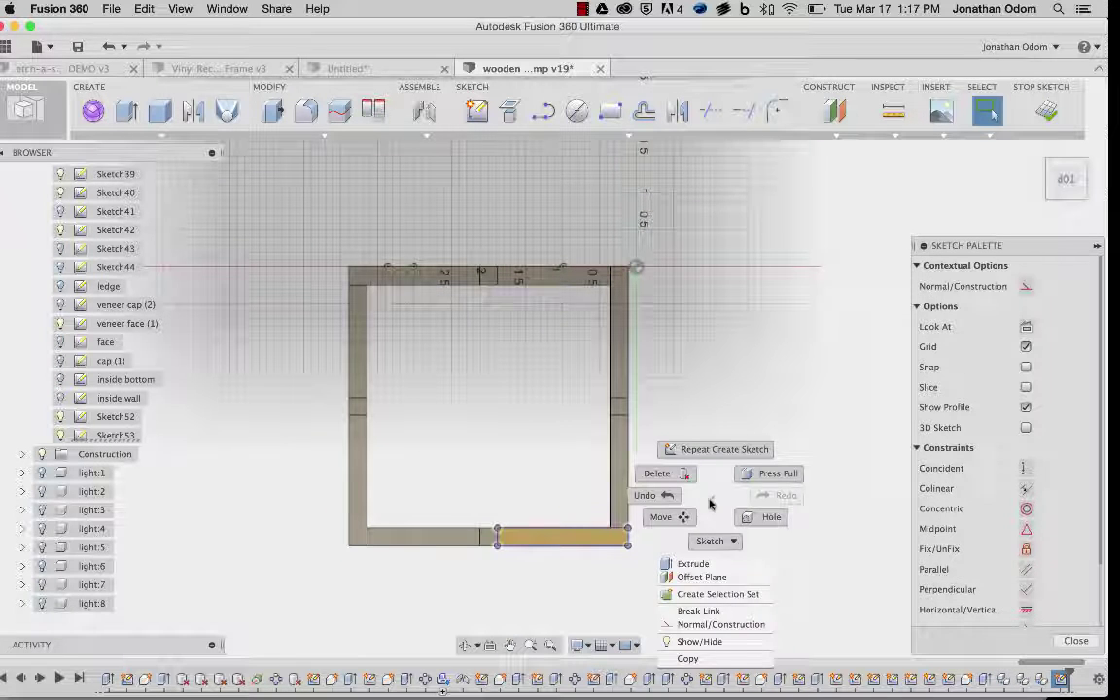
{"action": "left_click", "coordinate": [705, 610]}
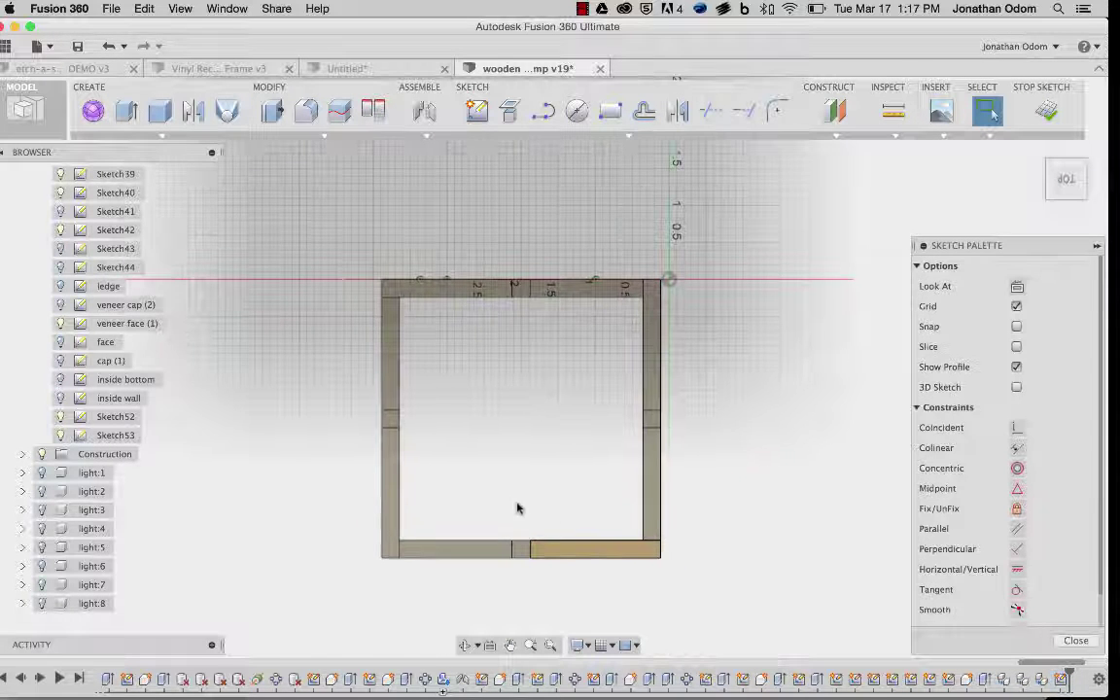
{"action": "left_click_drag", "start_coordinate": [517, 507], "coordinate": [662, 624]}
{"action": "right_click", "coordinate": [741, 519]}
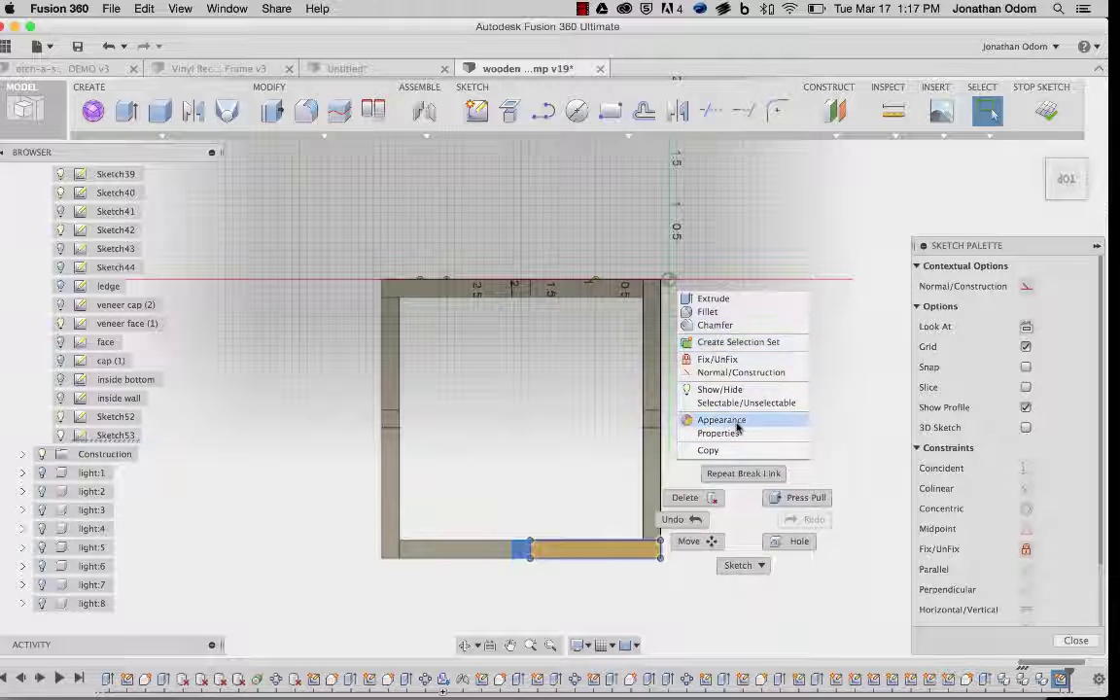
{"action": "key", "text": "Escape"}
{"action": "left_click", "coordinate": [727, 470]}
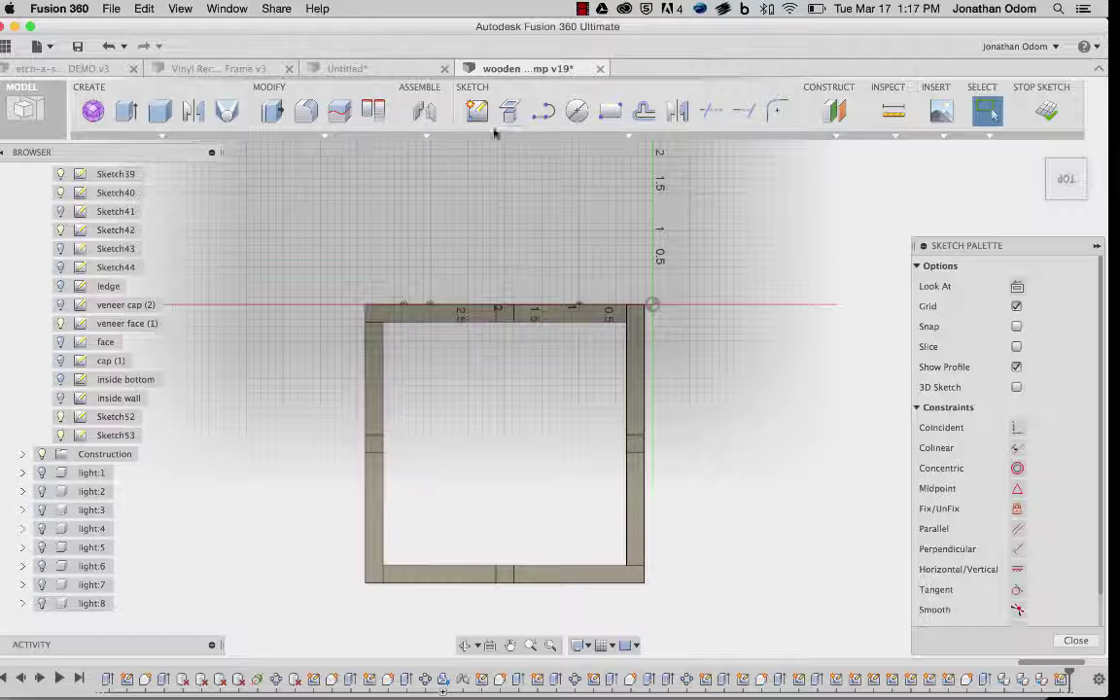
Step: Sketch a rectangle between opposite inner corners of the four walls and project the four top notches into the finished sketch
{"action": "left_click", "coordinate": [608, 114]}
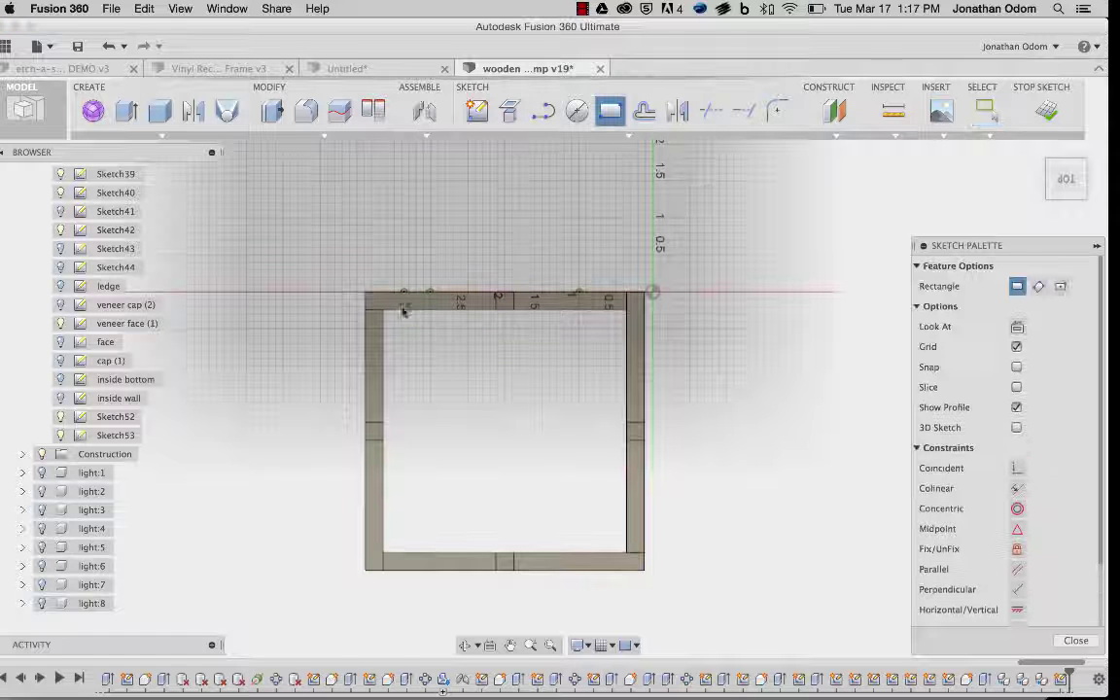
{"action": "left_click", "coordinate": [383, 309]}
{"action": "left_click", "coordinate": [625, 555]}
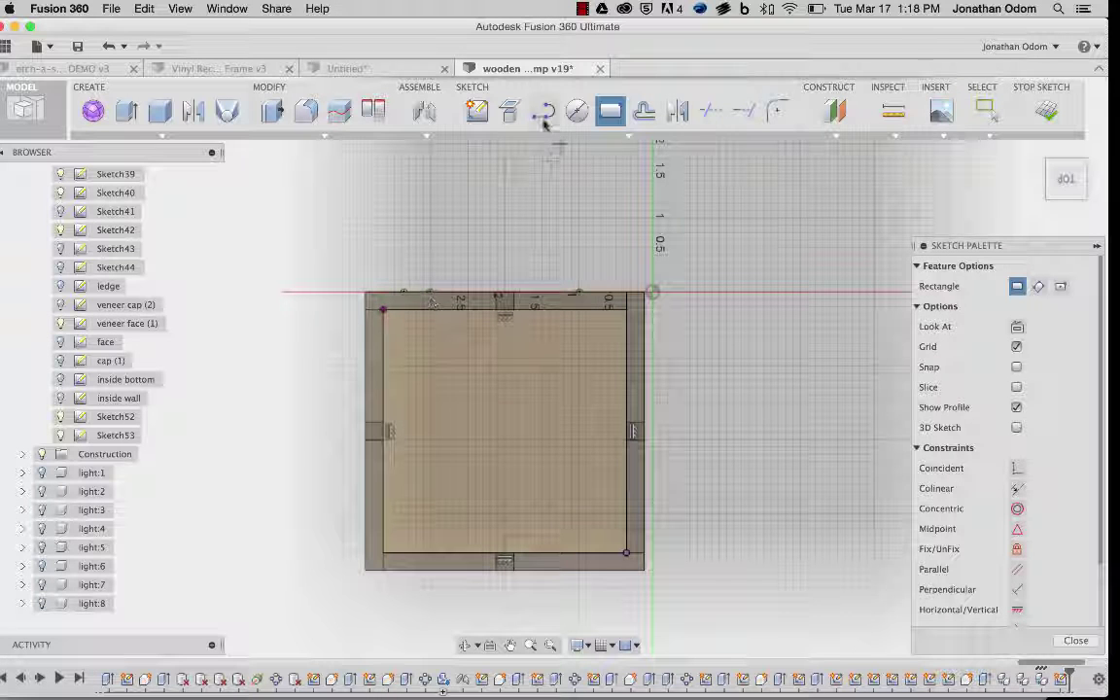
{"action": "key", "text": "Escape"}
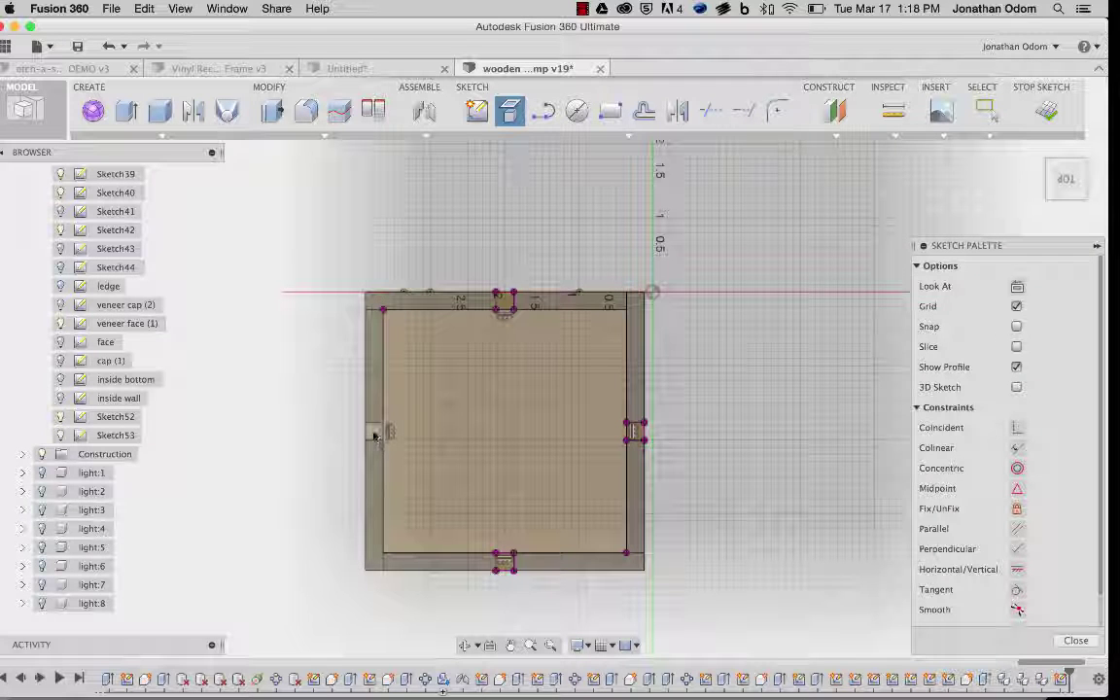
{"action": "left_click", "coordinate": [1032, 110]}
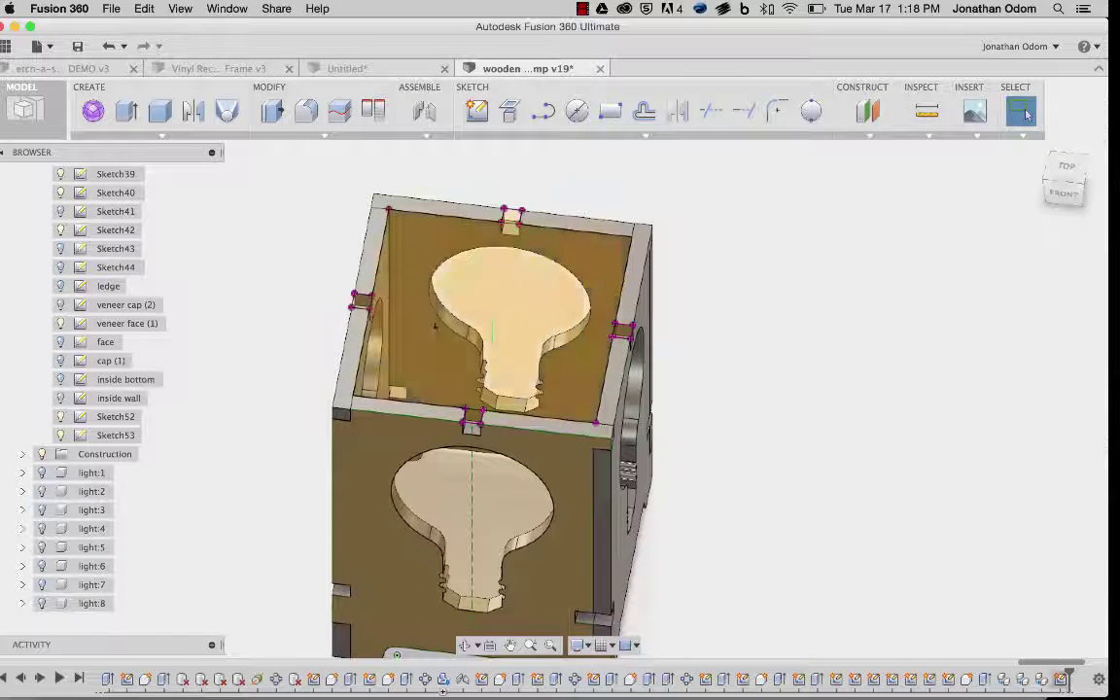
Step: Reopen Sketch53 for editing in the top view
{"action": "scroll", "coordinate": [64, 483], "scroll_direction": "down", "scroll_amount": 5}
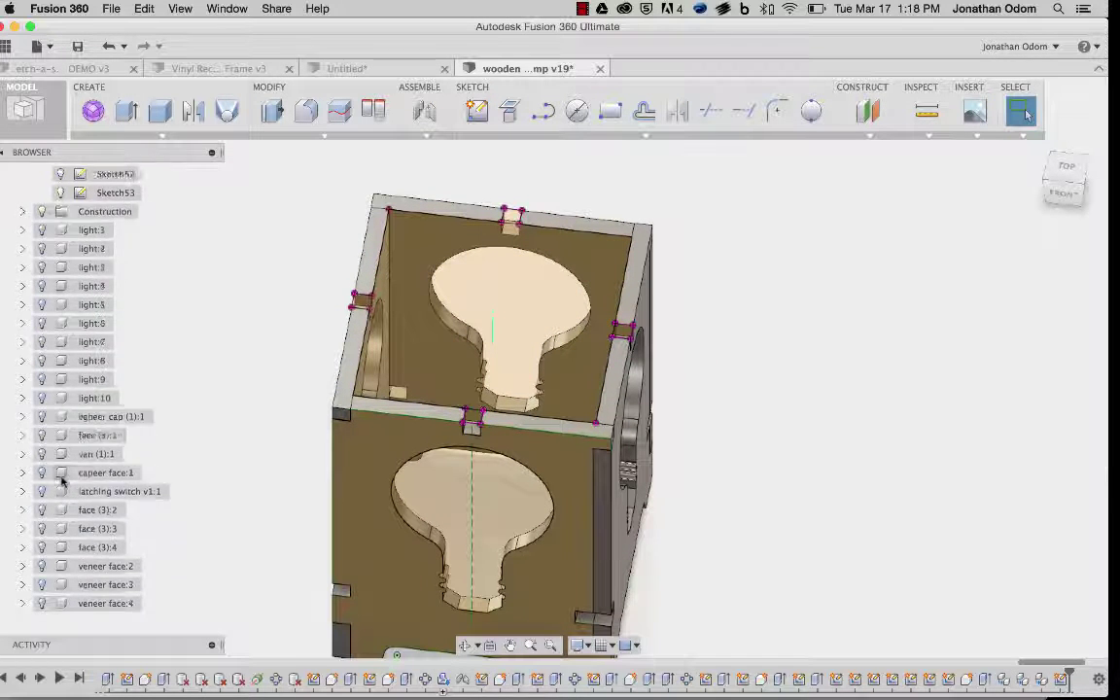
{"action": "key", "text": "super+z"}
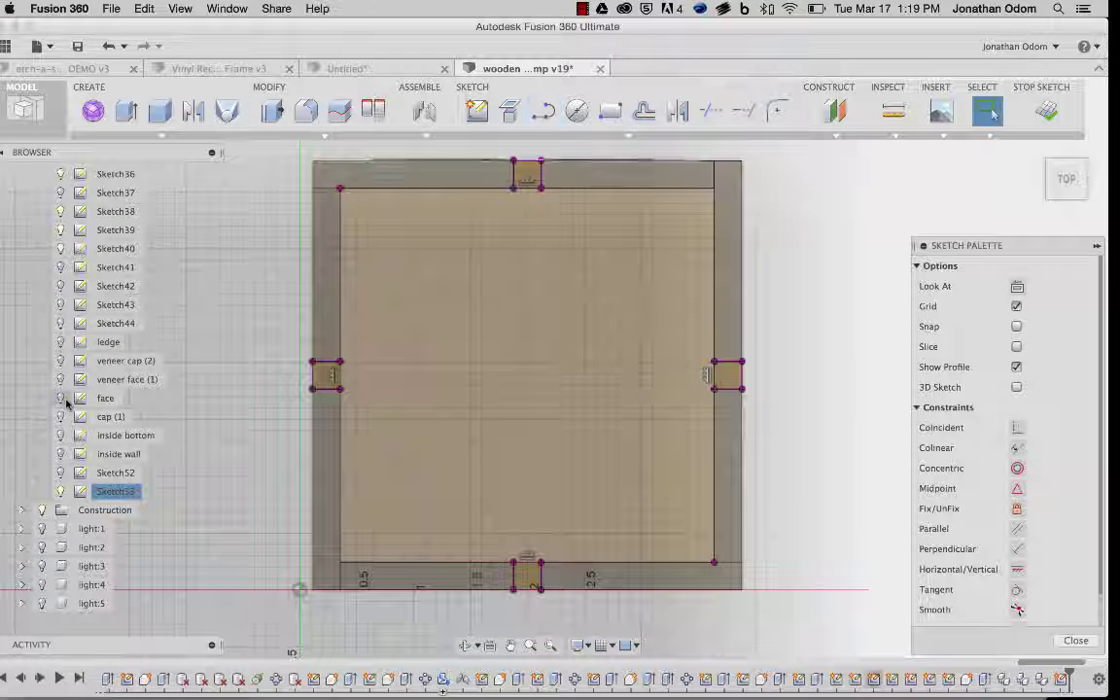
{"action": "key", "text": "Escape"}
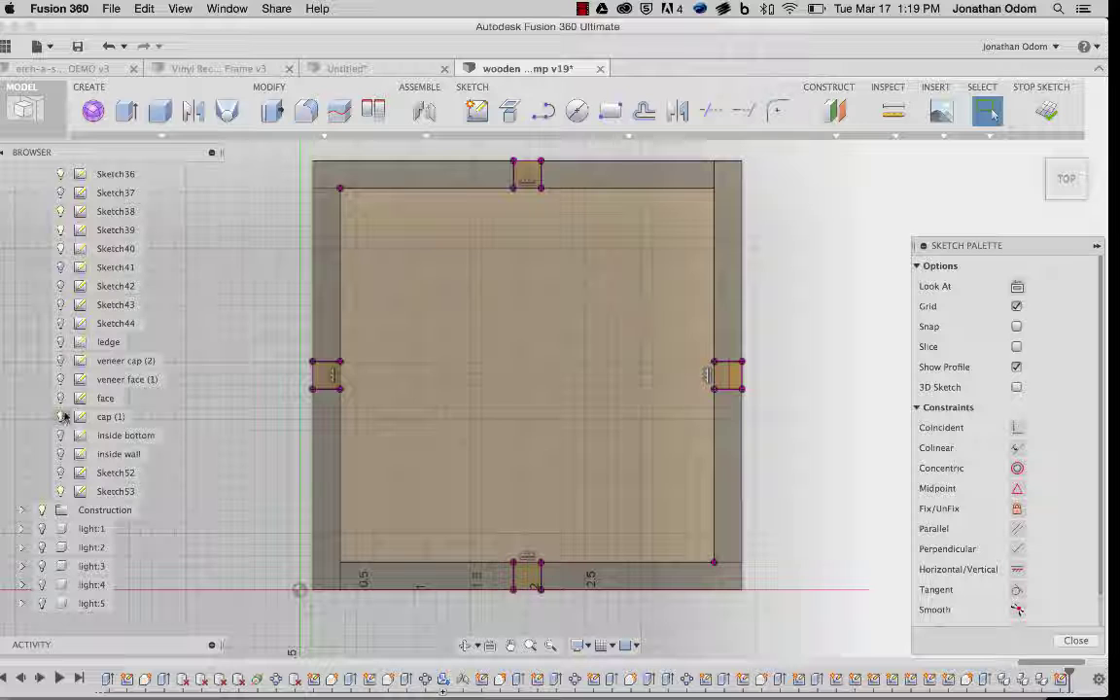
Step: Make the latching switch v1:1 component visible inside the box
{"action": "scroll", "coordinate": [86, 367], "scroll_direction": "up", "scroll_amount": 5}
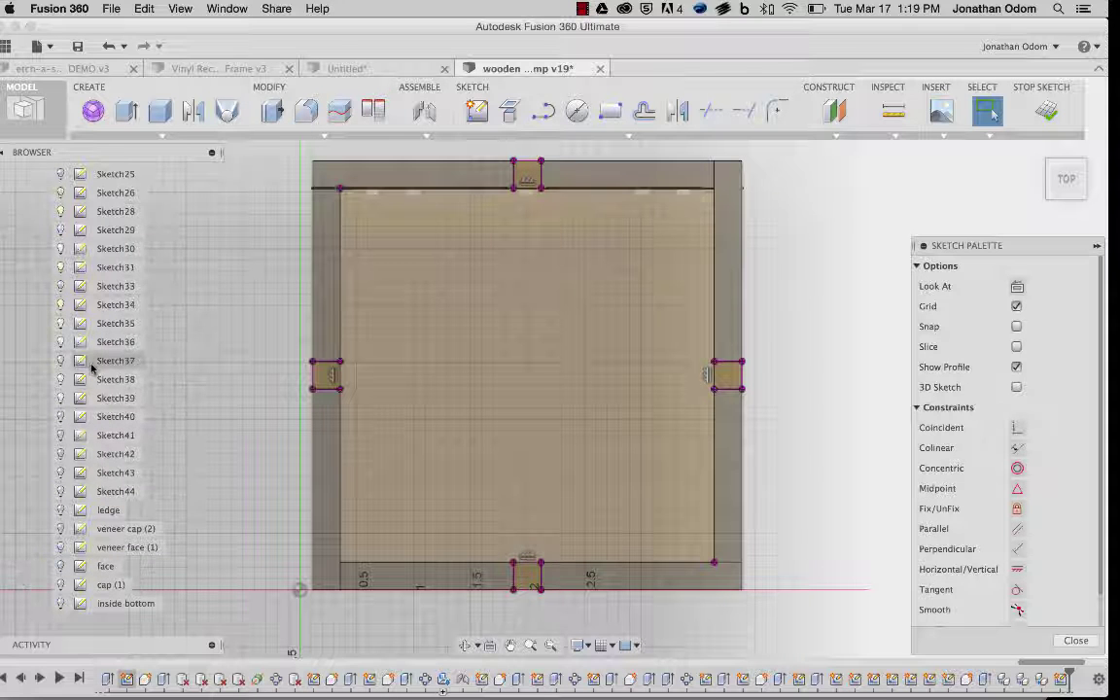
{"action": "scroll", "coordinate": [109, 480], "scroll_direction": "down", "scroll_amount": 2}
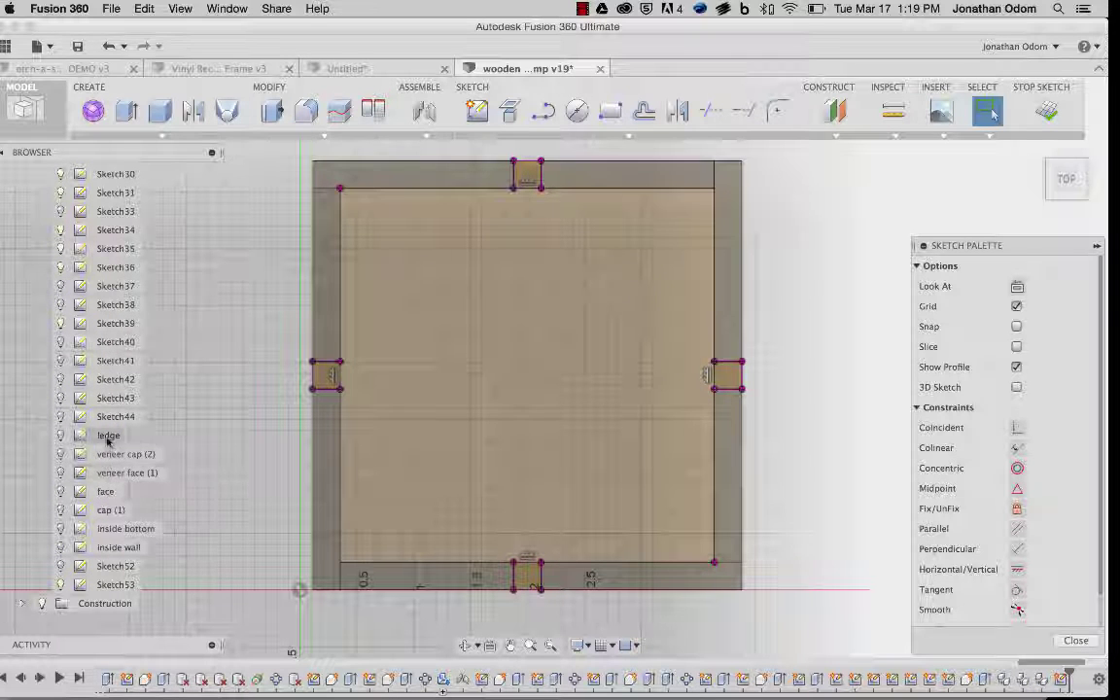
{"action": "scroll", "coordinate": [109, 518], "scroll_direction": "down", "scroll_amount": 10}
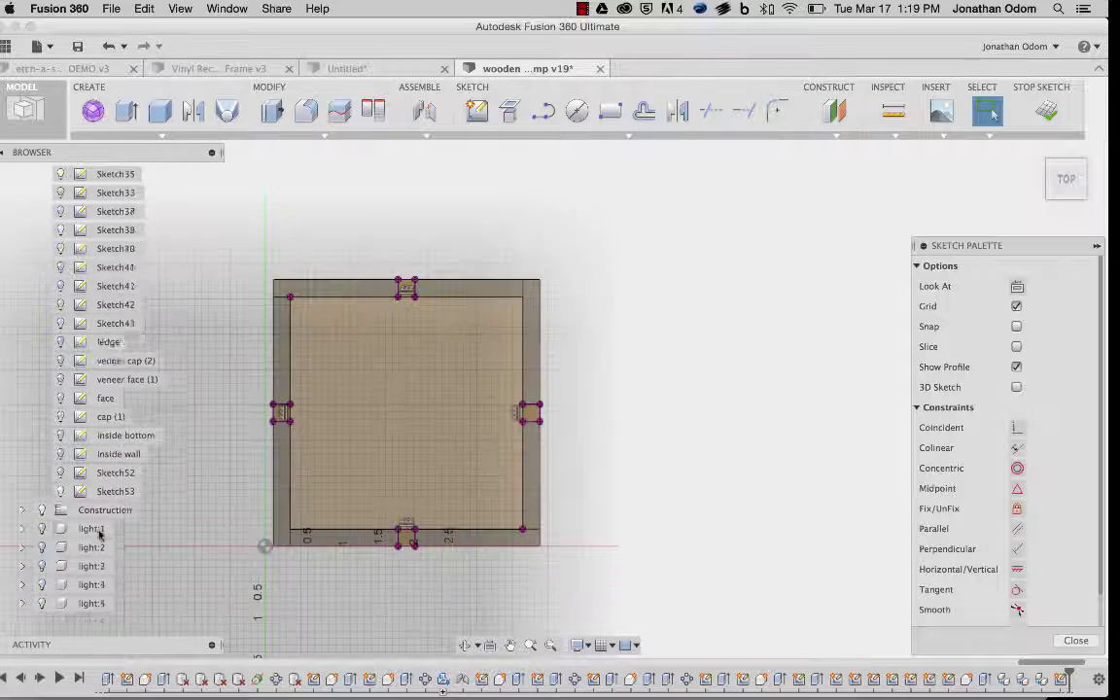
{"action": "scroll", "coordinate": [86, 540], "scroll_direction": "down", "scroll_amount": 5}
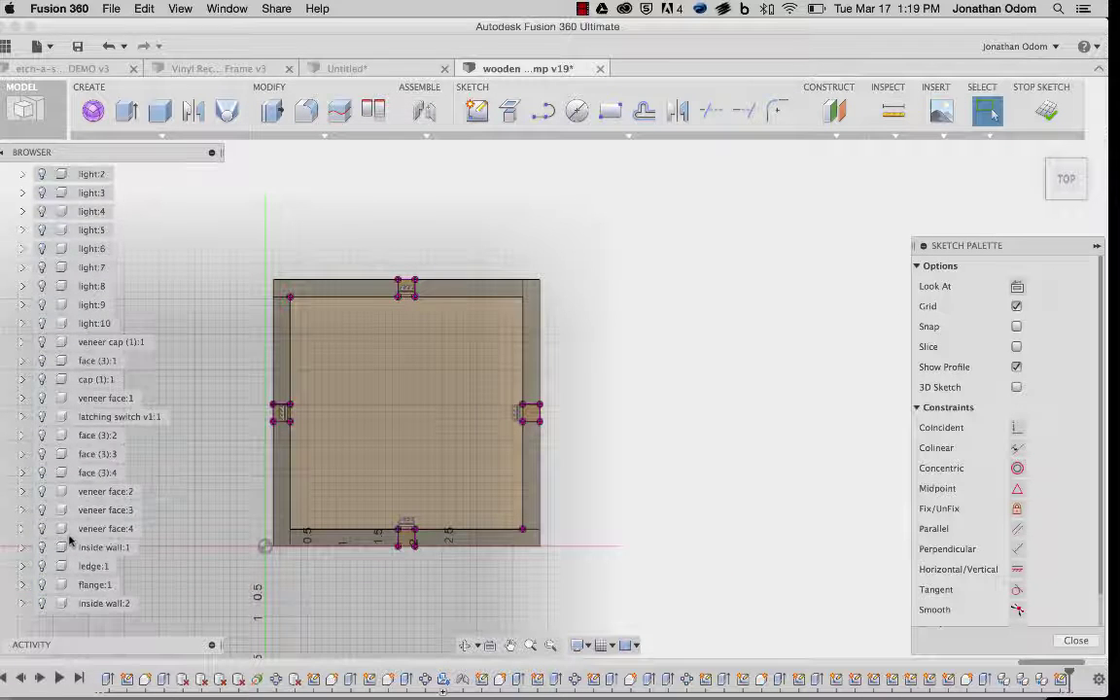
{"action": "scroll", "coordinate": [70, 538], "scroll_direction": "up", "scroll_amount": 1}
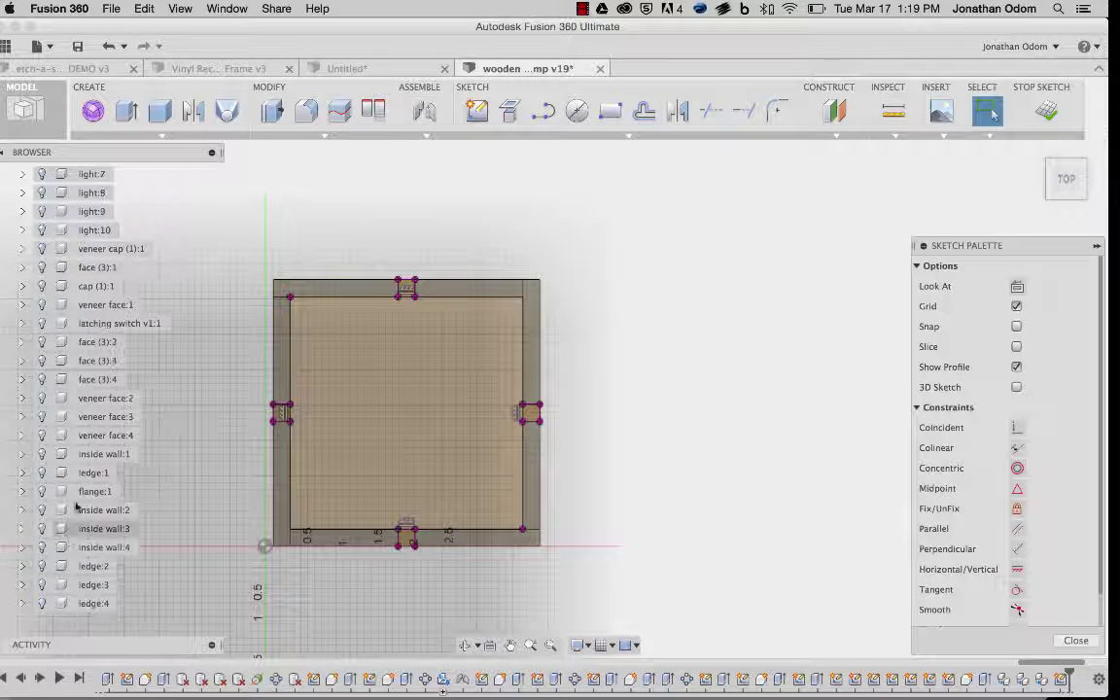
{"action": "left_click", "coordinate": [43, 325]}
{"action": "left_click", "coordinate": [42, 323]}
{"action": "middle_click_drag", "start_coordinate": [467, 450], "coordinate": [453, 311], "text": "shift"}
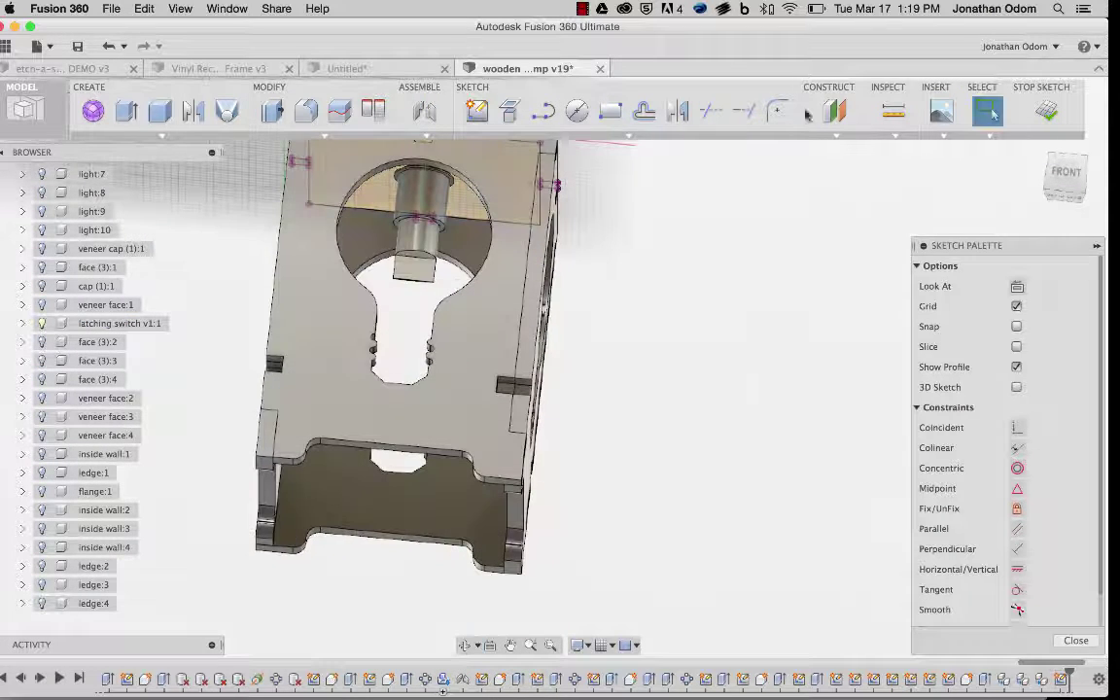
Step: Measure the diameter of the latching switch's lower collar edge inside the lamp body
{"action": "left_click", "coordinate": [894, 114]}
{"action": "left_click", "coordinate": [442, 224]}
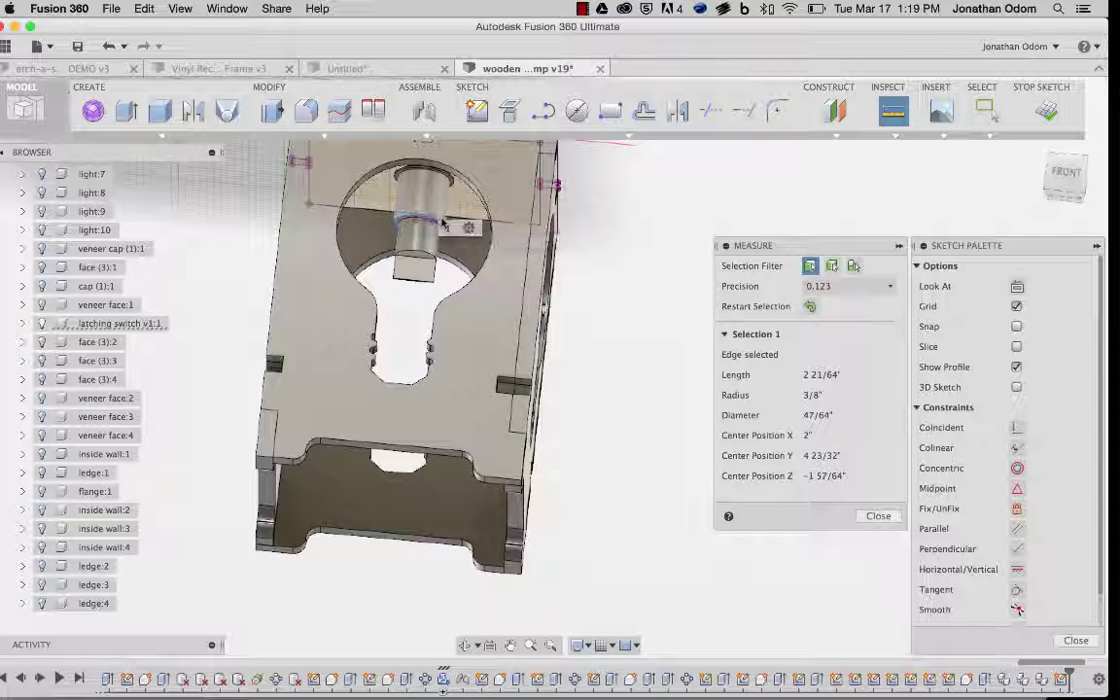
{"action": "key", "text": "Escape"}
{"action": "scroll", "coordinate": [457, 224], "scroll_direction": "up", "scroll_amount": 3}
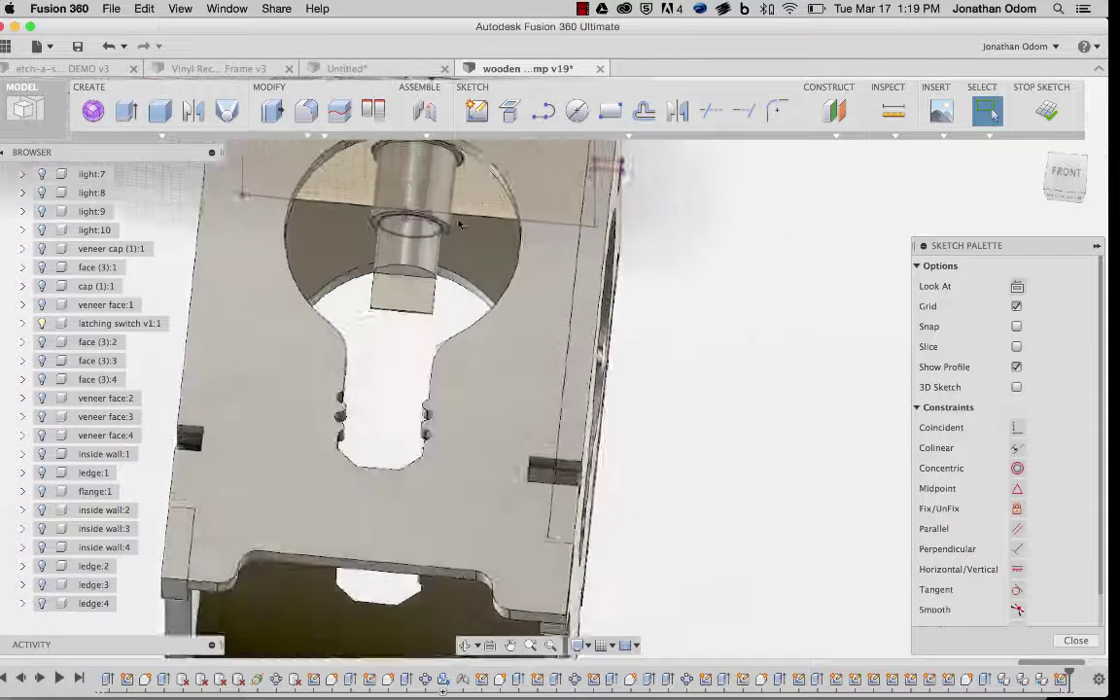
{"action": "scroll", "coordinate": [458, 225], "scroll_direction": "up", "scroll_amount": 3}
{"action": "left_click", "coordinate": [509, 110]}
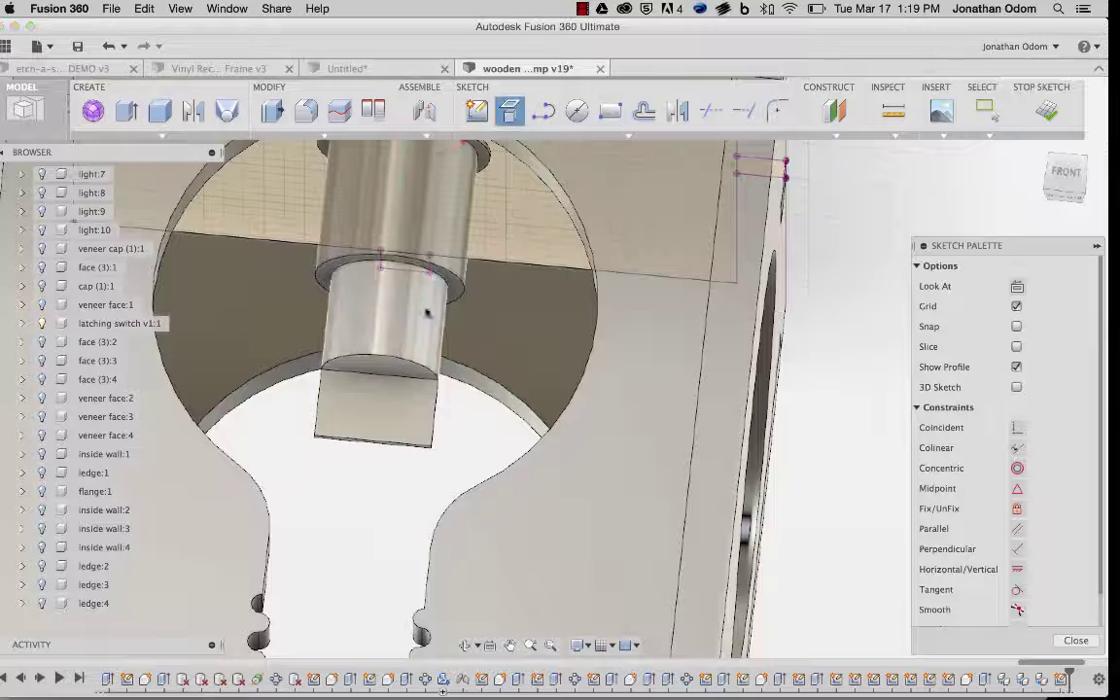
{"action": "left_click", "coordinate": [1046, 110]}
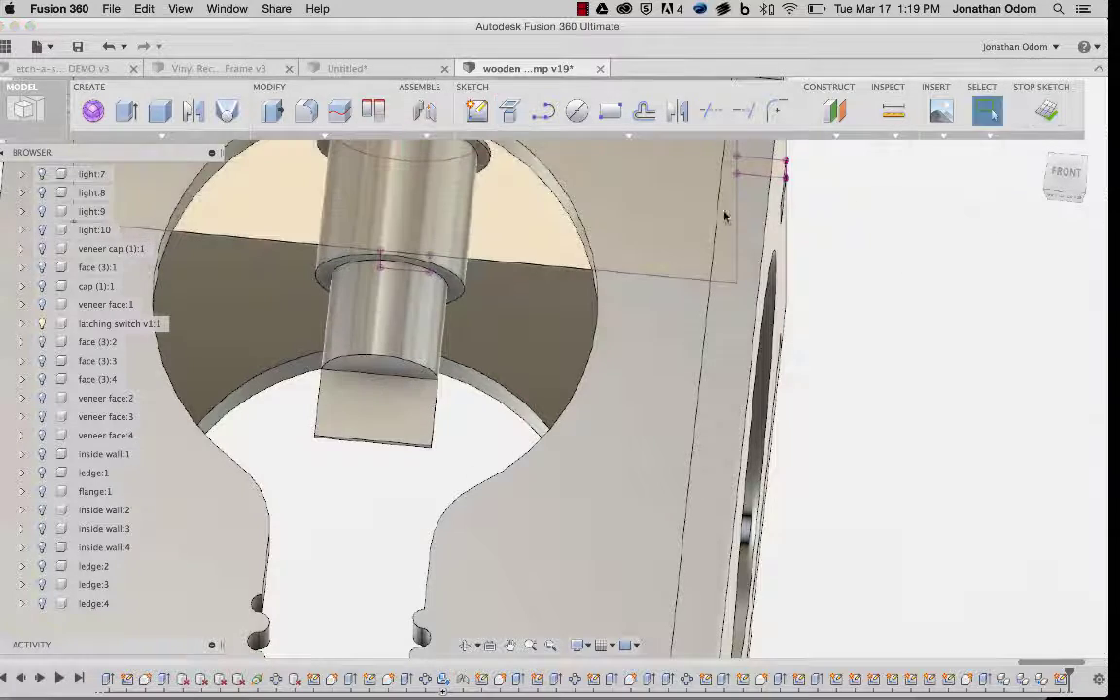
{"action": "mouse_move", "coordinate": [533, 214]}
{"action": "middle_mouse_down", "text": "shift"}
{"action": "mouse_move", "coordinate": [64, 481]}
{"action": "mouse_move", "coordinate": [565, 342]}
{"action": "middle_mouse_up", "text": "shift"}
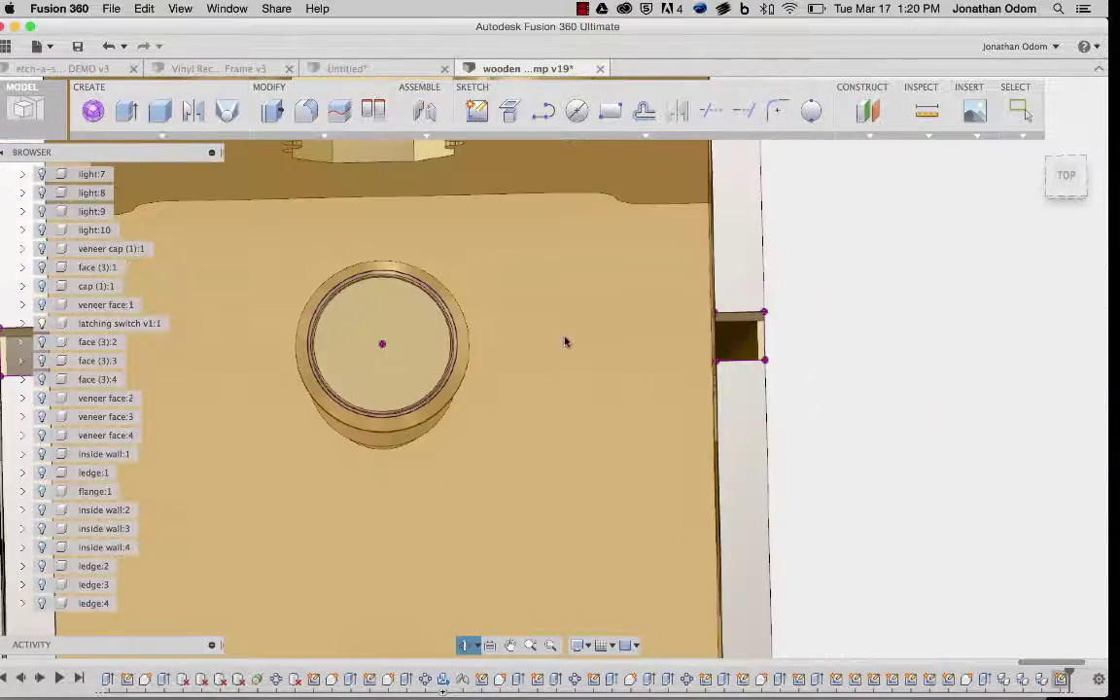
{"action": "key", "text": "super+z"}
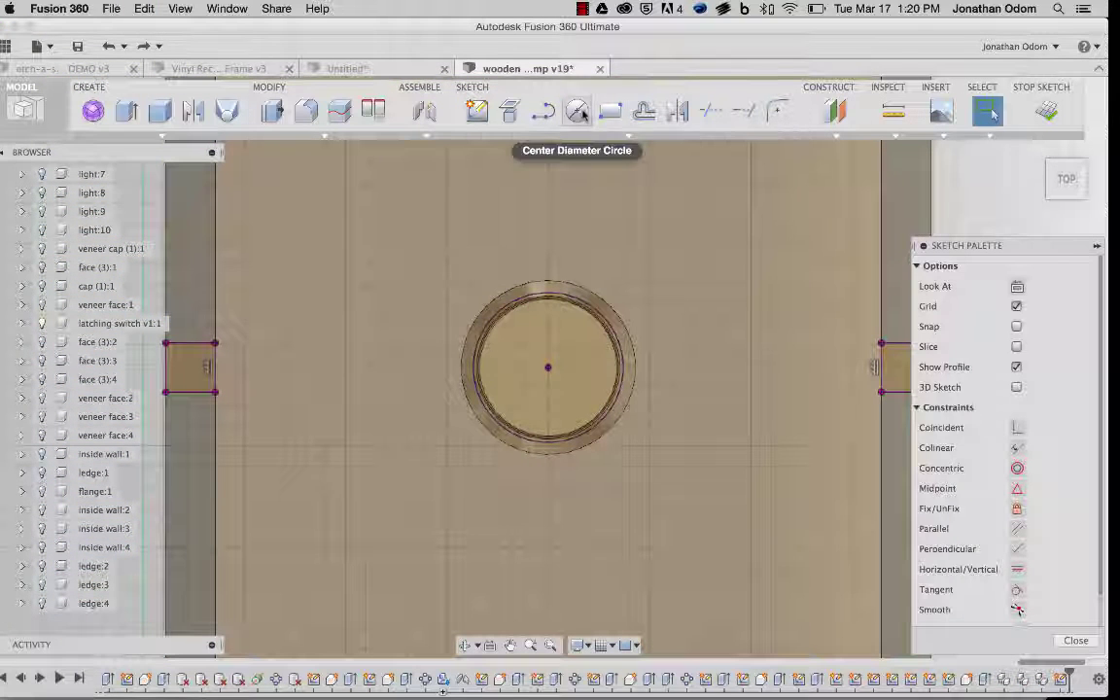
Step: Sketch a circle of 0.75 in diameter centred on the latching switch in the top panel sketch
{"action": "left_click", "coordinate": [576, 110]}
{"action": "left_click", "coordinate": [548, 367]}
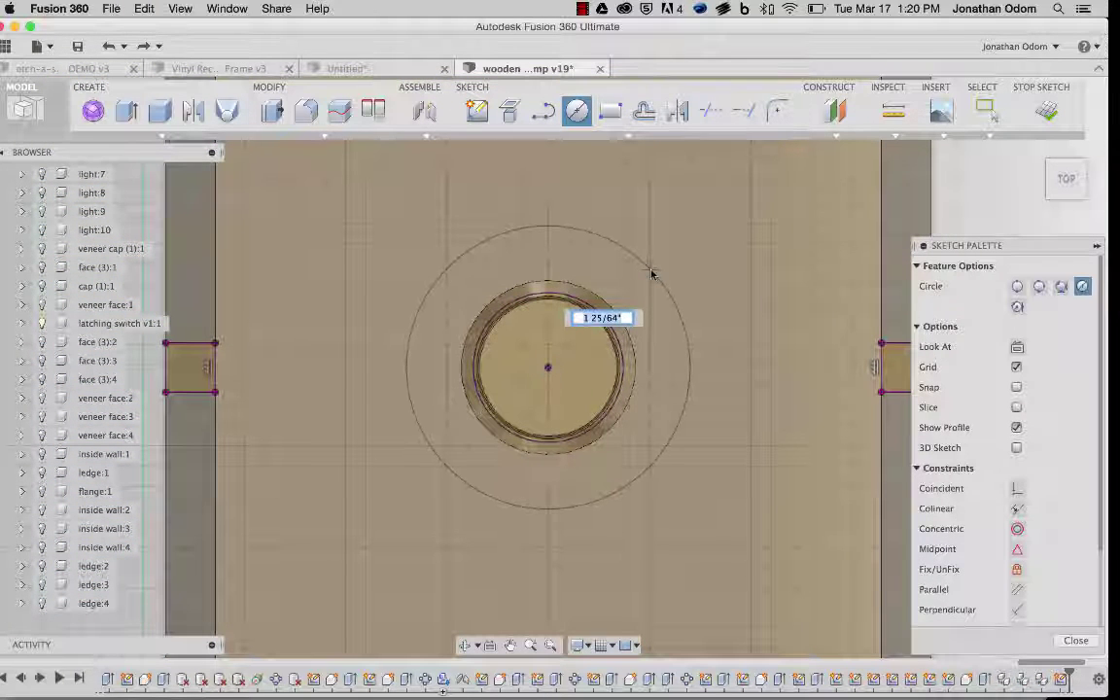
{"action": "type", "text": ".75"}
{"action": "key", "text": "Return"}
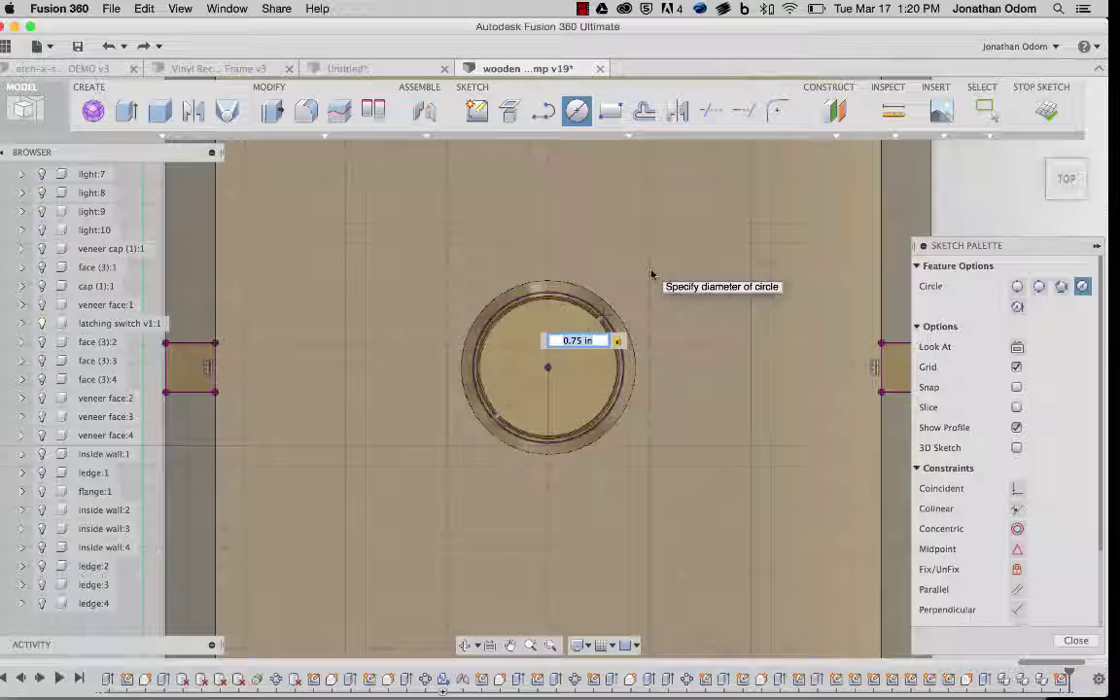
{"action": "key", "text": "Escape"}
Step: Hide the latching switch component and finish the top panel sketch
{"action": "scroll", "coordinate": [618, 319], "scroll_direction": "up", "scroll_amount": 5}
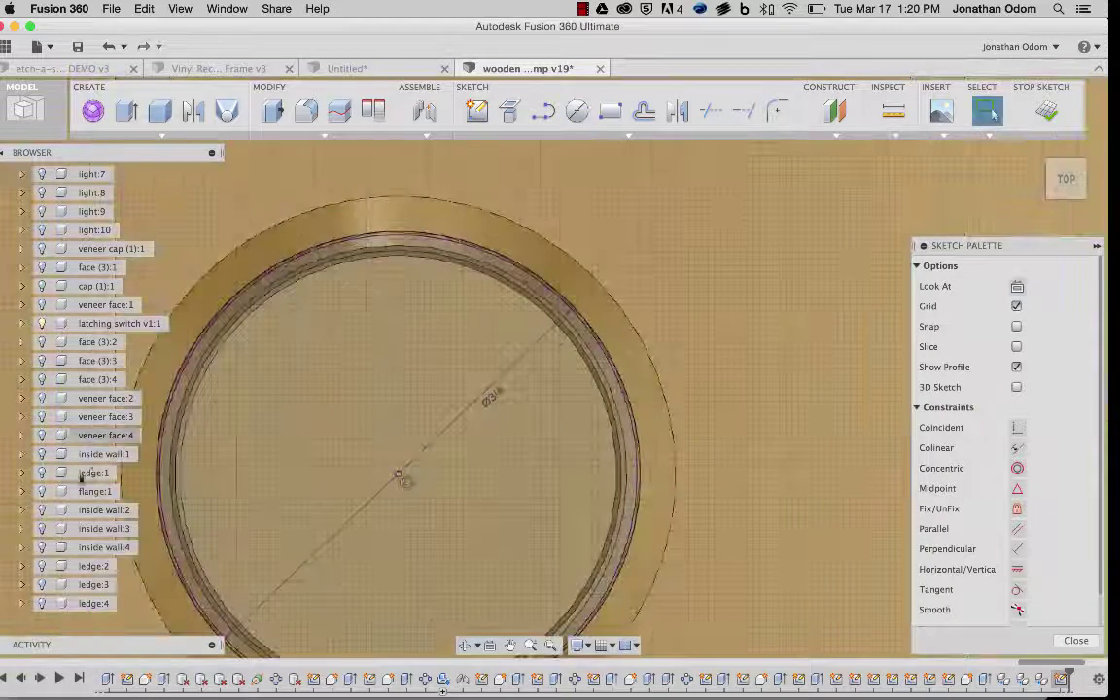
{"action": "left_click", "coordinate": [42, 286]}
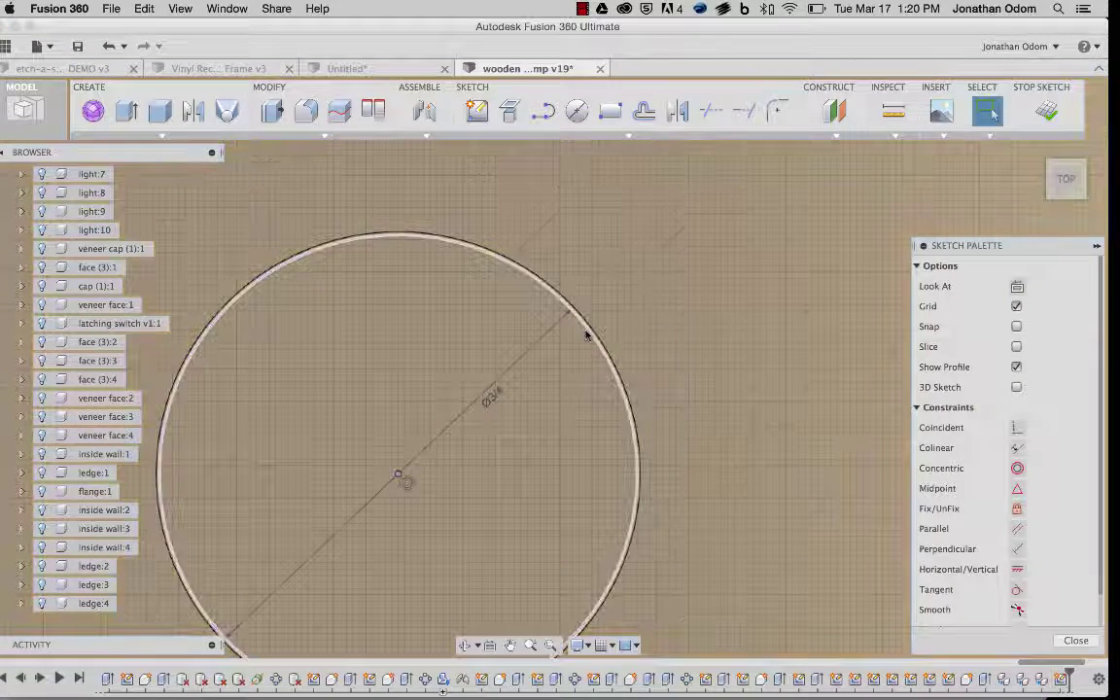
{"action": "scroll", "coordinate": [672, 331], "scroll_direction": "down", "scroll_amount": 8}
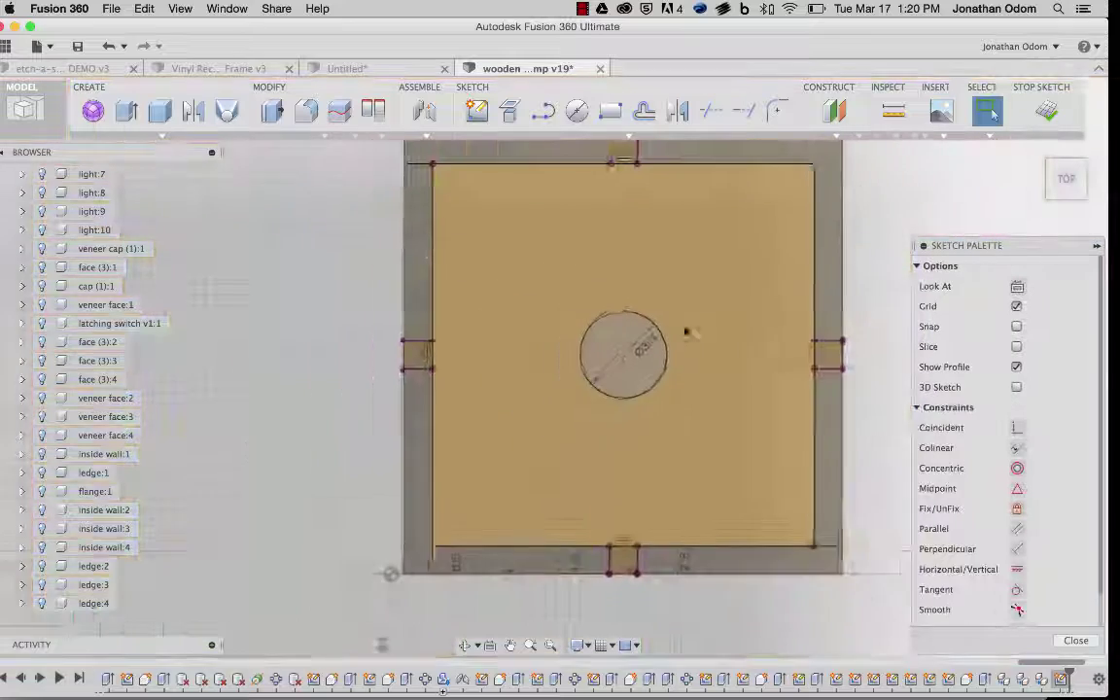
{"action": "left_click", "coordinate": [1047, 112]}
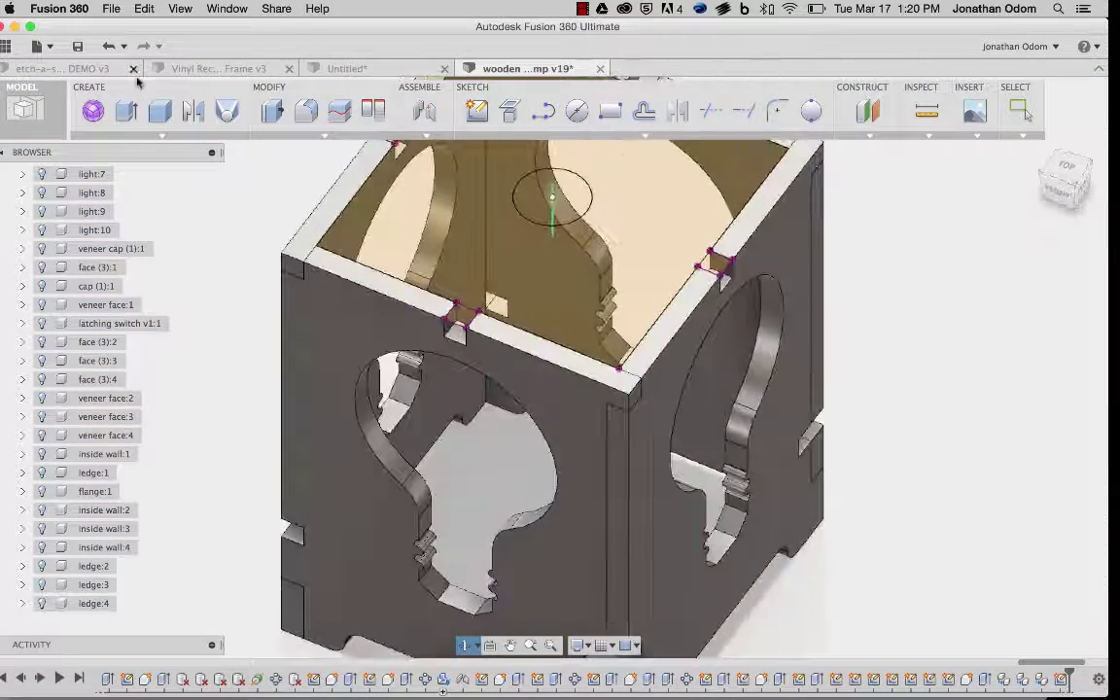
Step: Extrude the square top profile around the hole together with its four edge tabs by -thick as a new component
{"action": "left_click", "coordinate": [126, 110]}
{"action": "middle_click_drag", "start_coordinate": [418, 233], "coordinate": [359, 241], "text": "shift"}
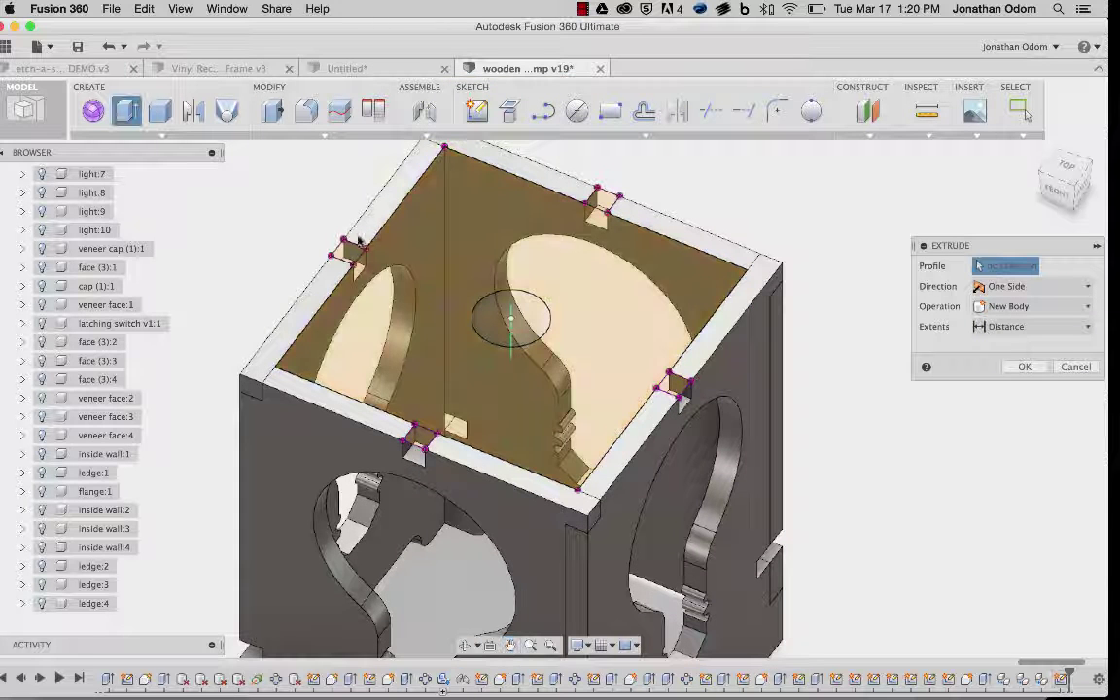
{"action": "left_click", "coordinate": [348, 255]}
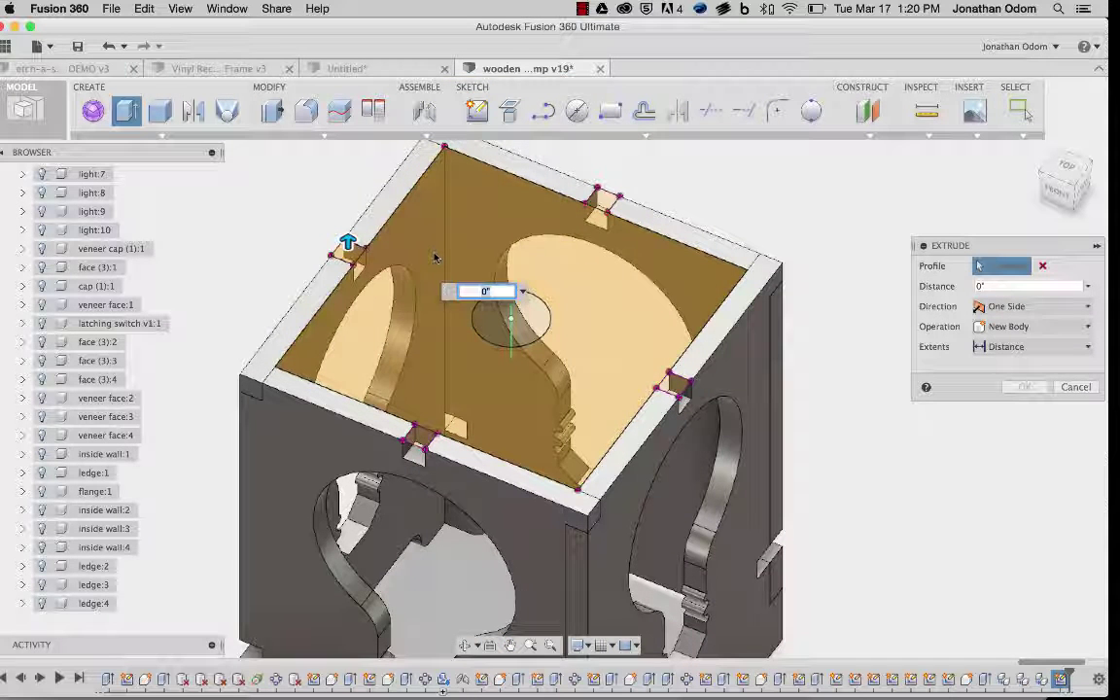
{"action": "left_click", "coordinate": [599, 204]}
{"action": "left_click", "coordinate": [677, 384]}
{"action": "left_click", "coordinate": [418, 438]}
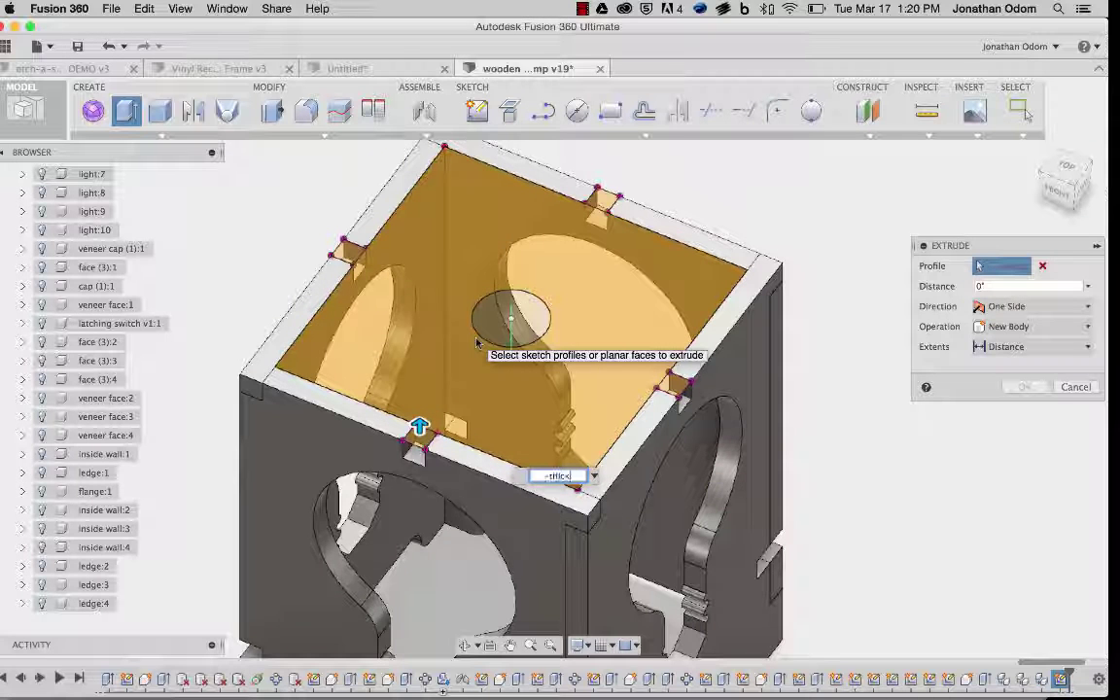
{"action": "type", "text": "-thick"}
{"action": "key", "text": "Return"}
{"action": "left_click", "coordinate": [1032, 346]}
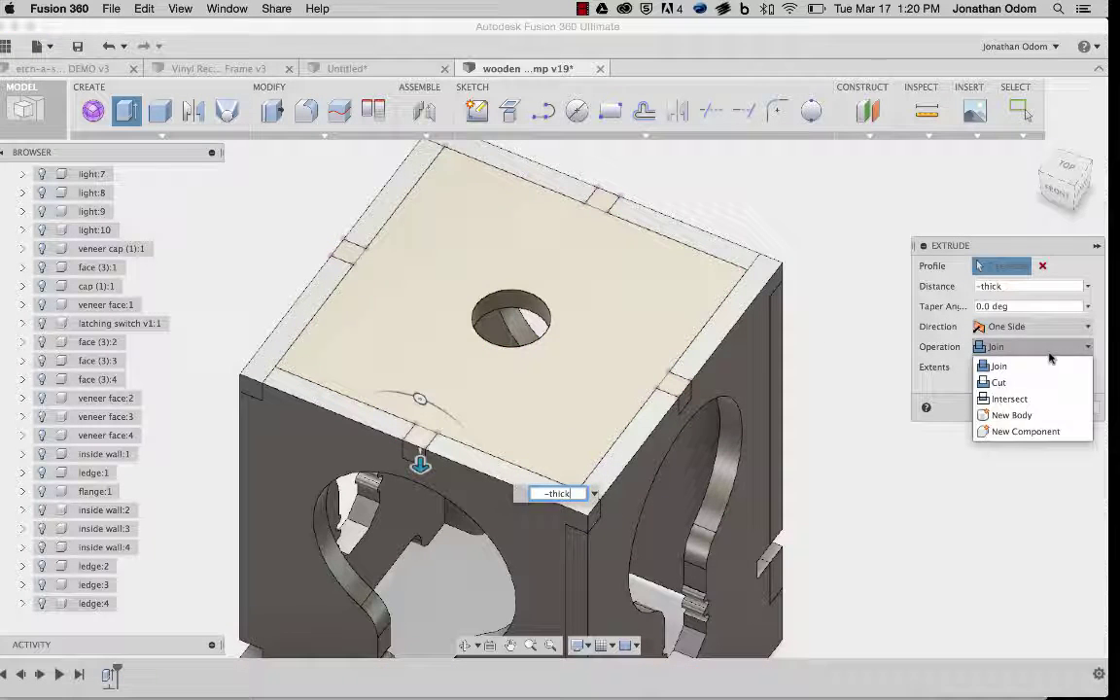
{"action": "left_click", "coordinate": [1030, 432]}
{"action": "left_click", "coordinate": [1024, 404]}
{"action": "scroll", "coordinate": [935, 394], "scroll_direction": "down", "scroll_amount": 4}
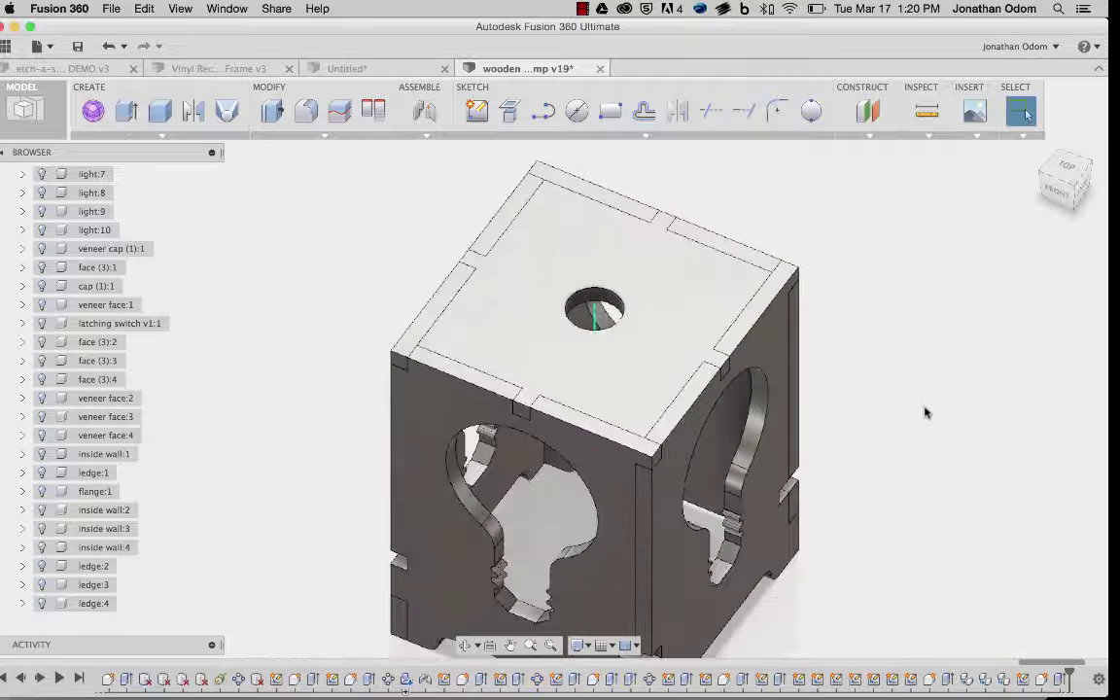
Step: Set the user parameter thick to 0.3 in
{"action": "left_click", "coordinate": [323, 135]}
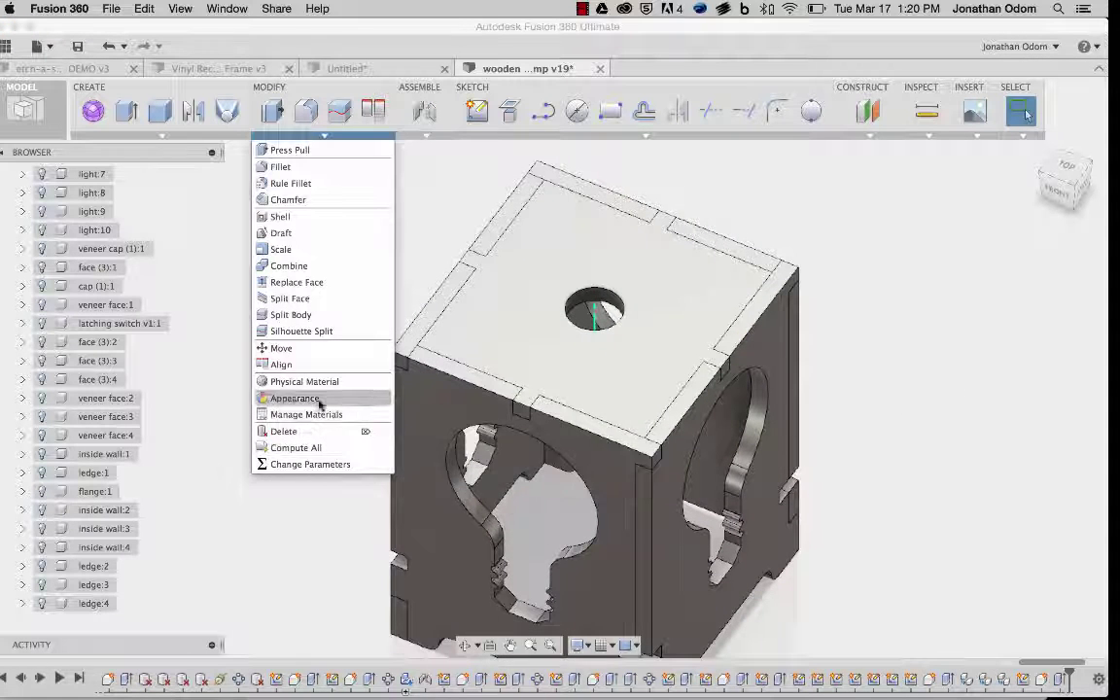
{"action": "left_click", "coordinate": [309, 464]}
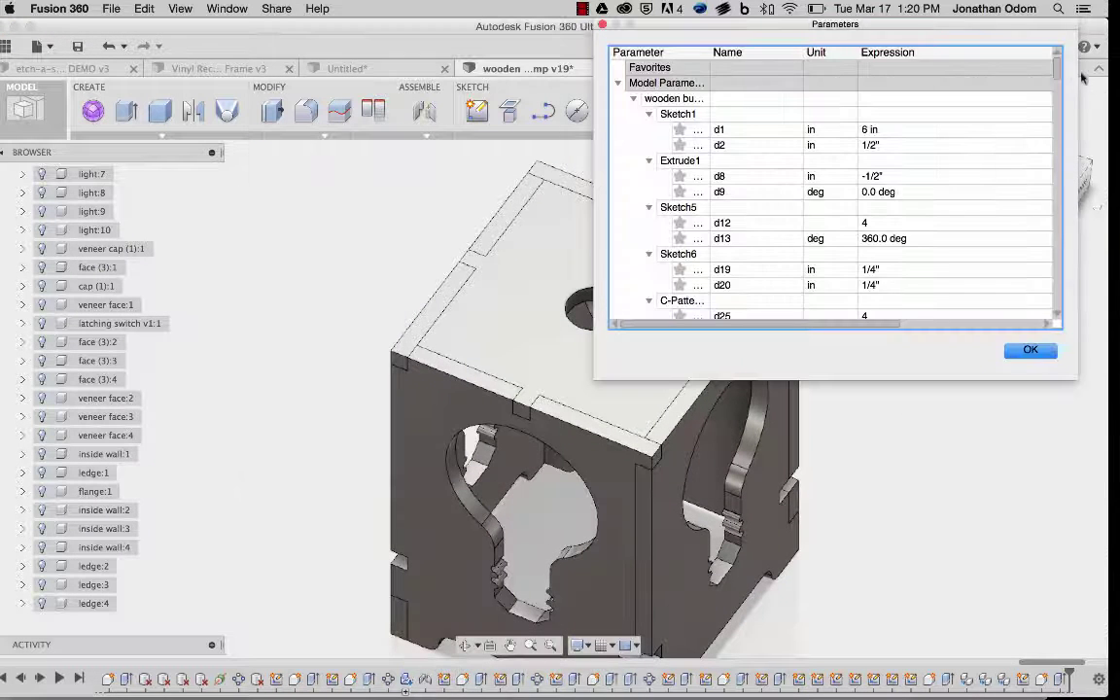
{"action": "left_click_drag", "start_coordinate": [1060, 82], "coordinate": [1065, 356]}
{"action": "left_click", "coordinate": [900, 300]}
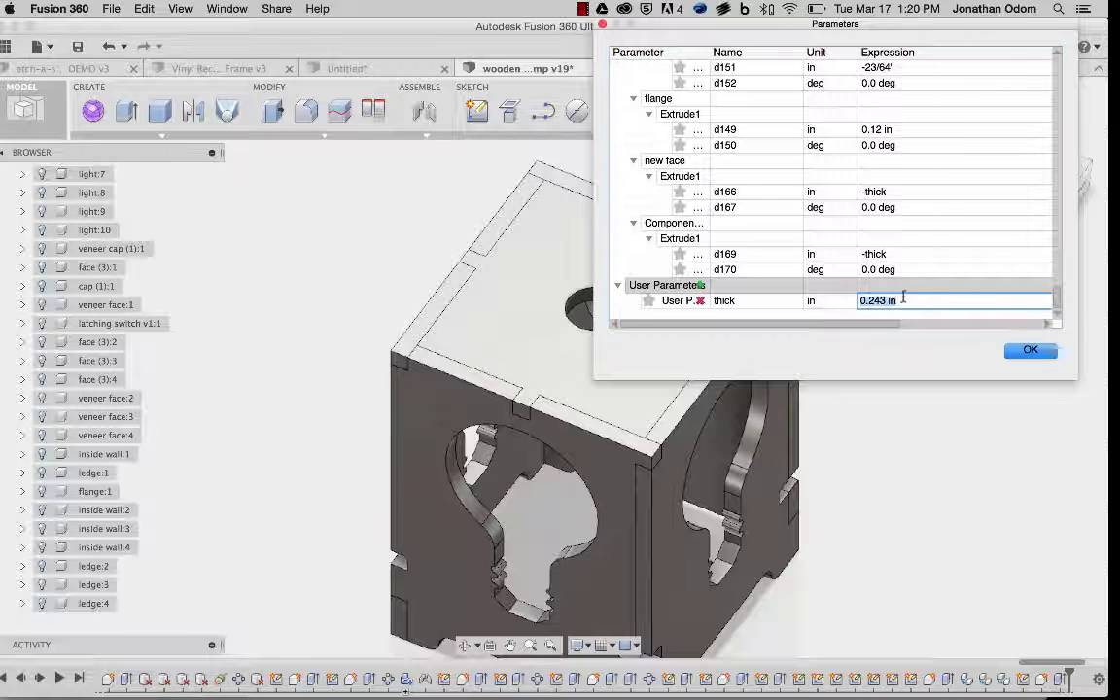
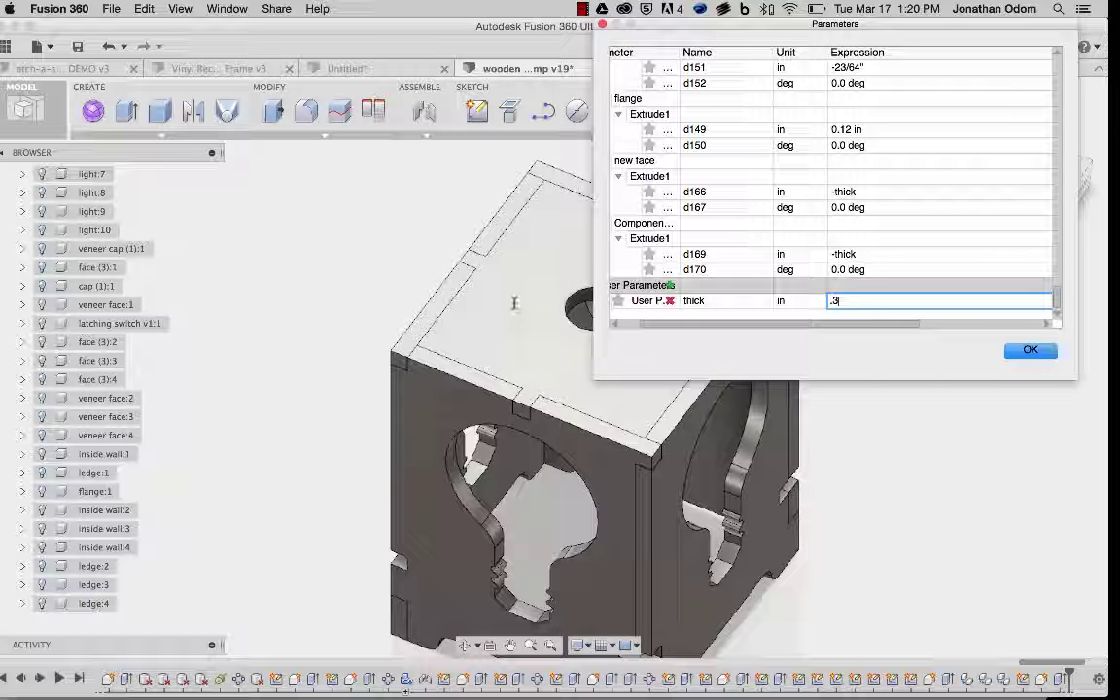
{"action": "key", "text": "Return"}
Step: Examine how the top panel, its edge tabs and the box side joints respond to the changed material thickness
{"action": "scroll", "coordinate": [369, 361], "scroll_direction": "up", "scroll_amount": 3}
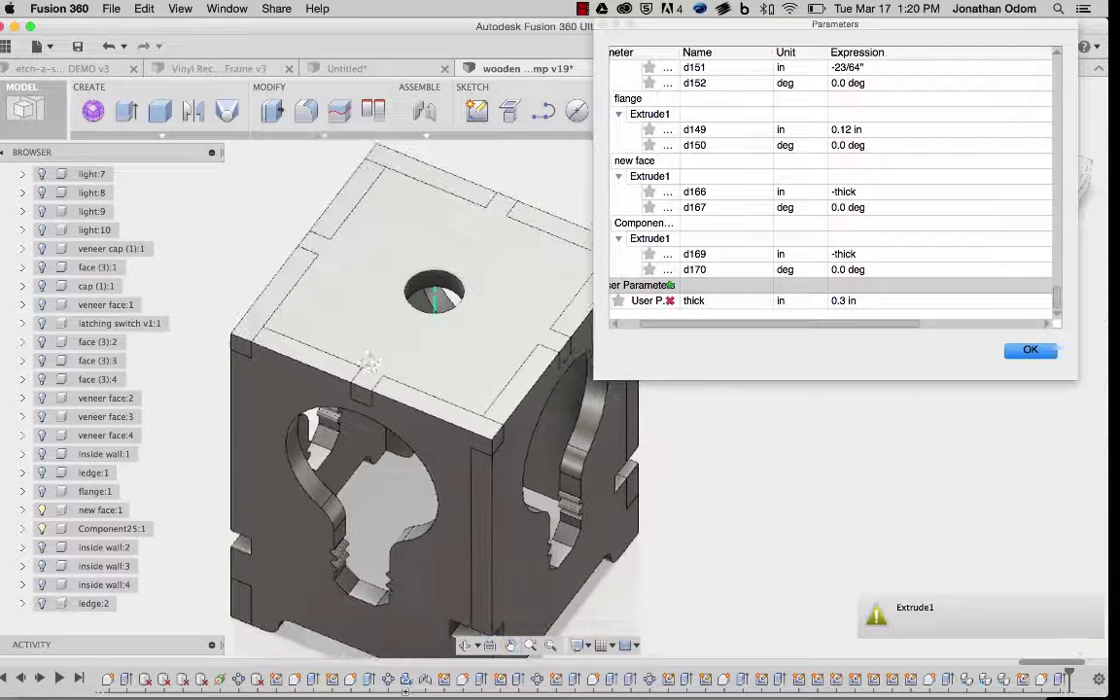
{"action": "middle_click_drag", "start_coordinate": [369, 361], "coordinate": [261, 376]}
{"action": "middle_click_drag", "start_coordinate": [396, 340], "coordinate": [277, 277], "text": "shift"}
{"action": "scroll", "coordinate": [396, 315], "scroll_direction": "up", "scroll_amount": 5}
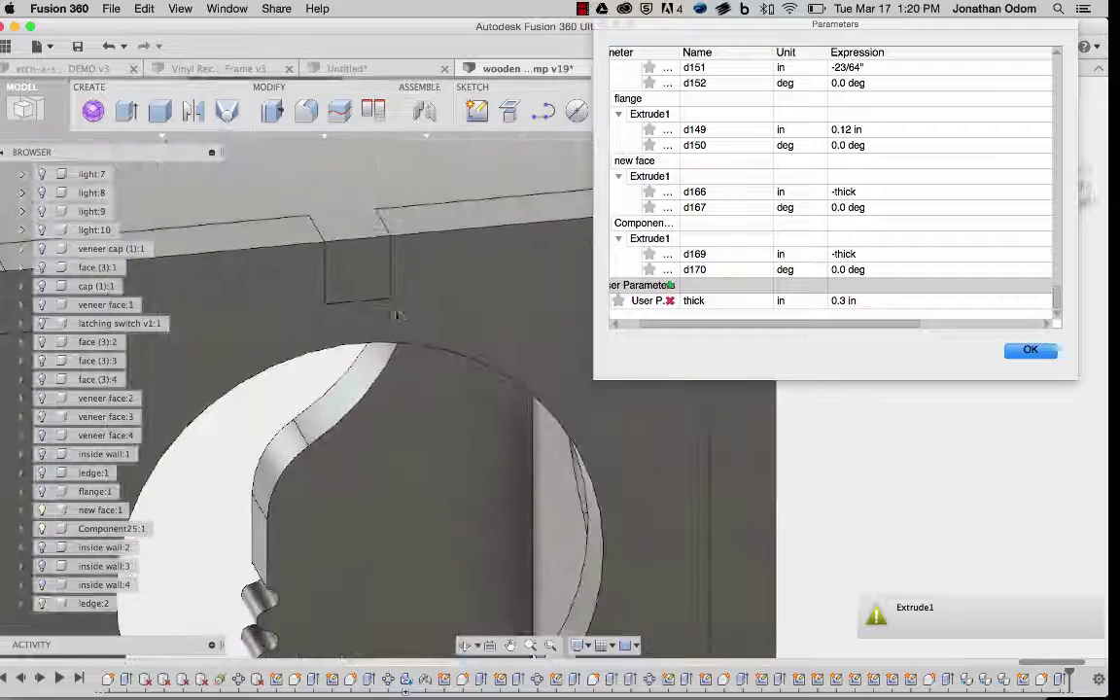
{"action": "scroll", "coordinate": [397, 315], "scroll_direction": "down", "scroll_amount": 10}
{"action": "middle_click_drag", "start_coordinate": [397, 315], "coordinate": [315, 300], "text": "shift"}
{"action": "scroll", "coordinate": [458, 460], "scroll_direction": "up", "scroll_amount": 5}
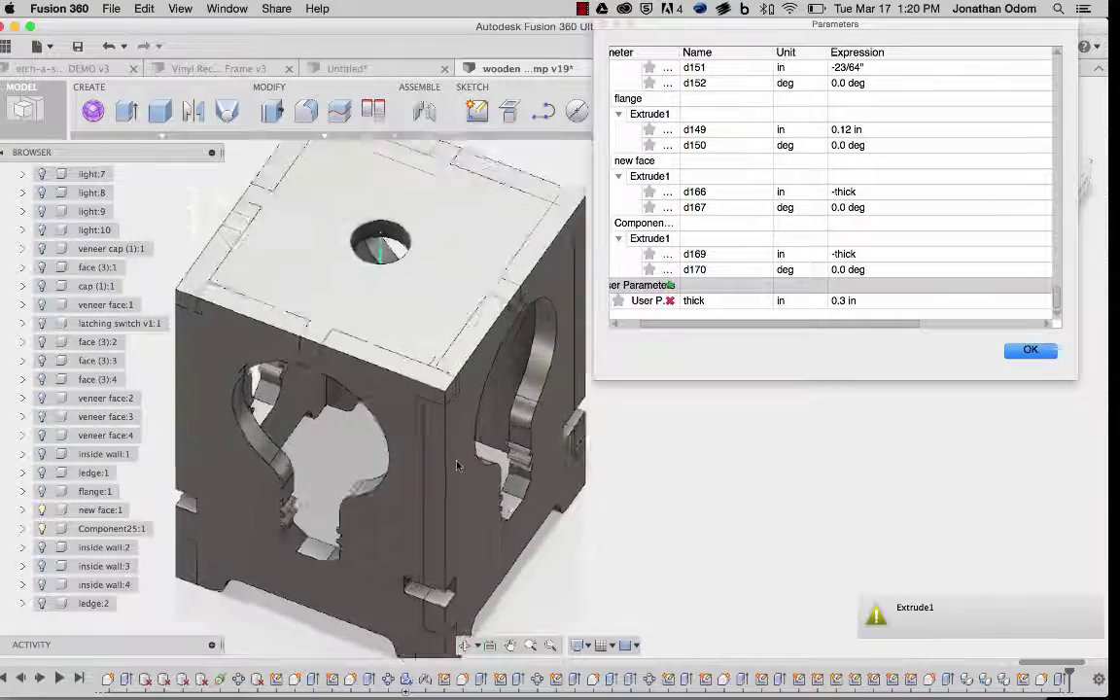
{"action": "scroll", "coordinate": [473, 422], "scroll_direction": "down", "scroll_amount": 5}
Step: Set the user parameter thick to 0.243 in and close the parameters dialog
{"action": "double_click", "coordinate": [875, 303]}
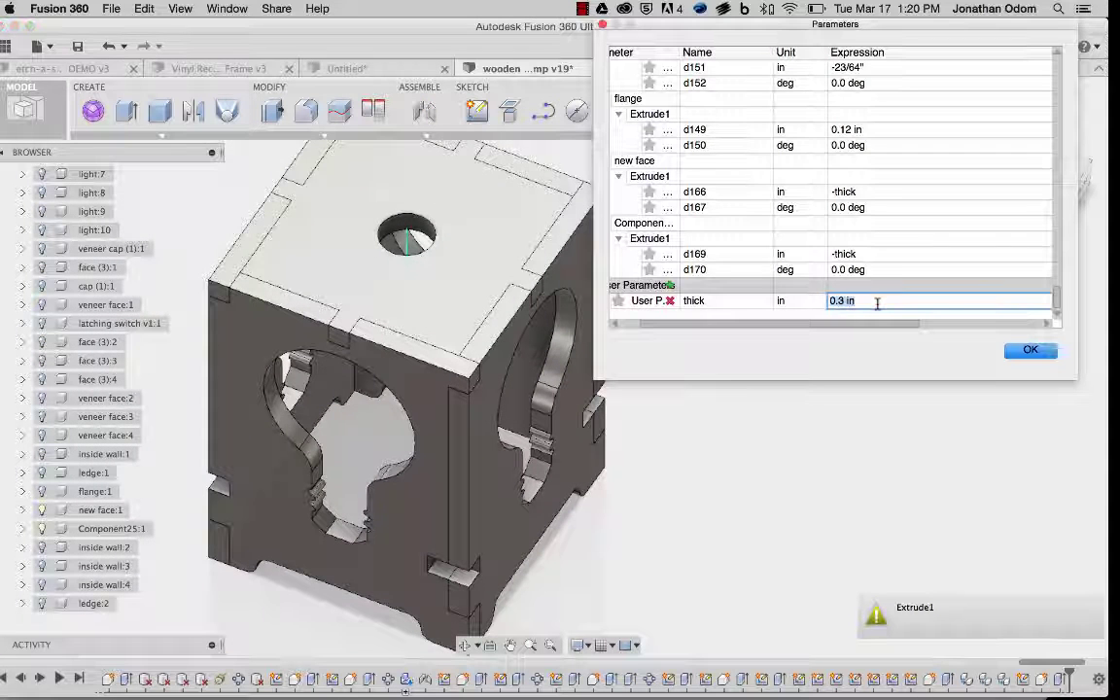
{"action": "type", "text": ".243"}
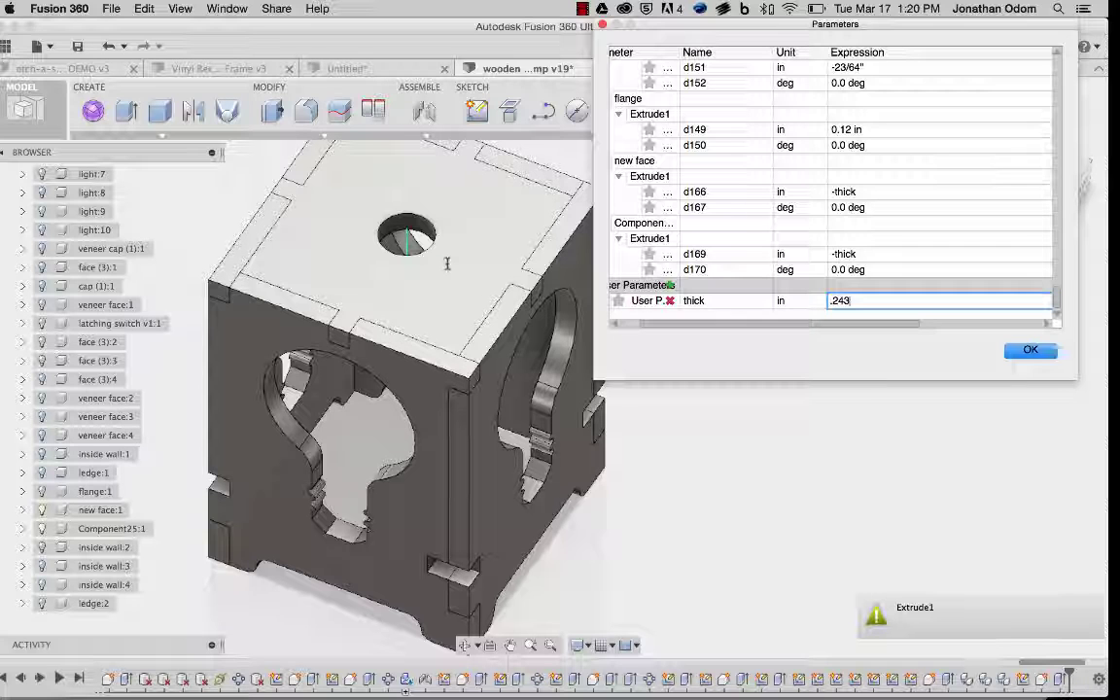
{"action": "key", "text": "Return"}
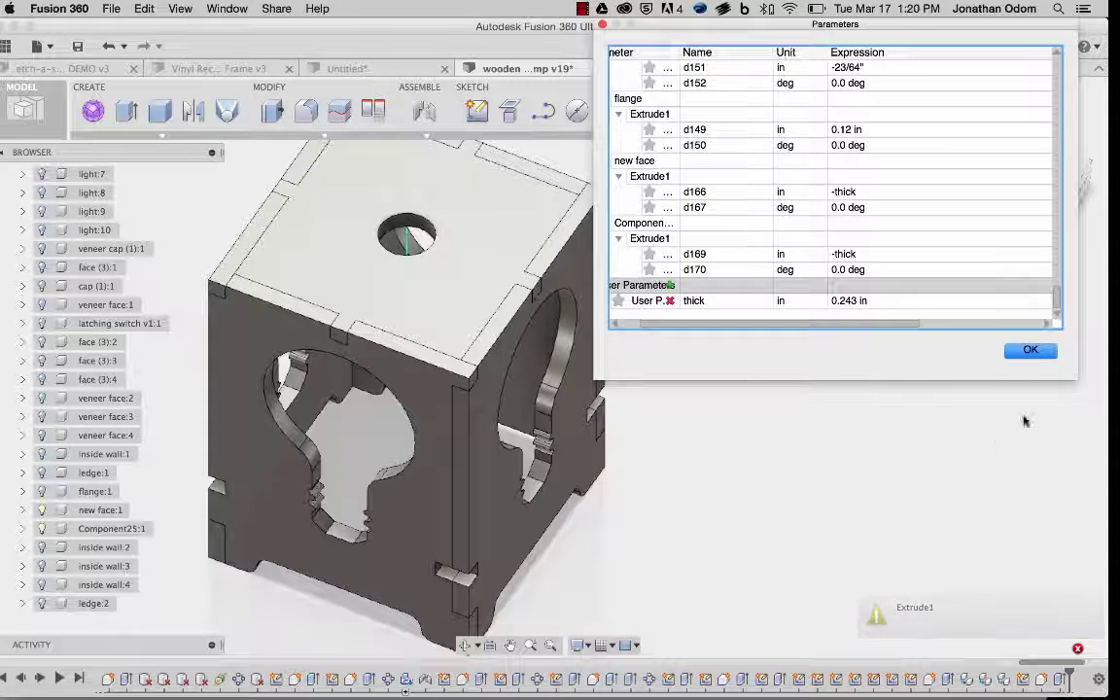
{"action": "scroll", "coordinate": [476, 526], "scroll_direction": "down", "scroll_amount": 4}
{"action": "middle_click_drag", "start_coordinate": [470, 400], "coordinate": [456, 282], "text": "shift"}
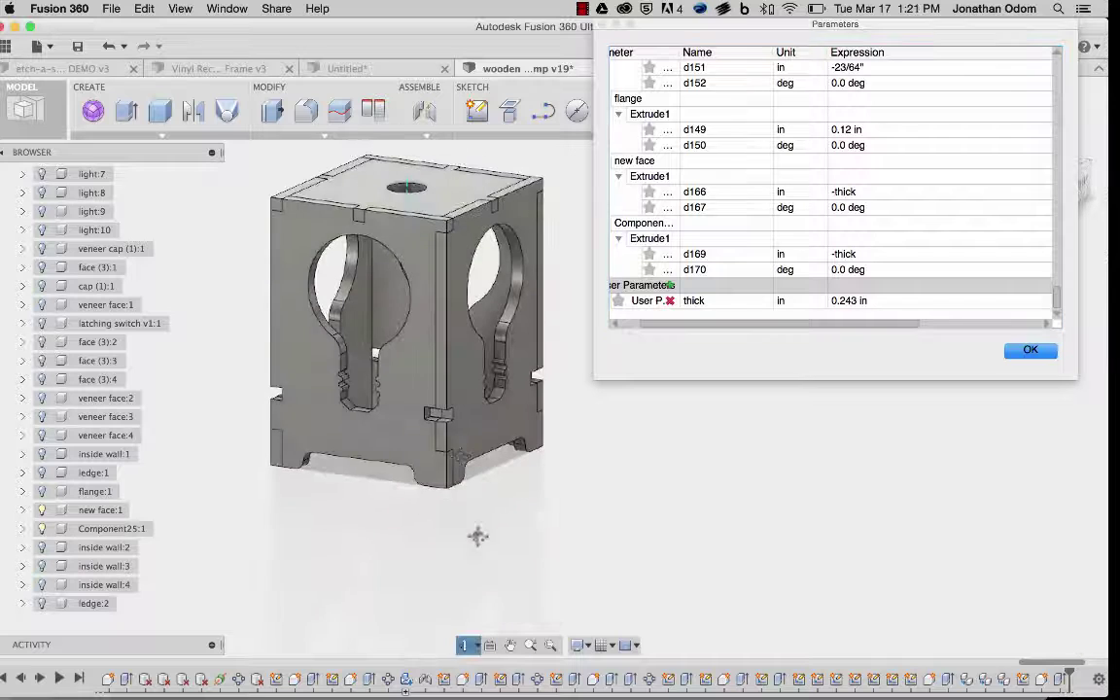
{"action": "middle_click_drag", "start_coordinate": [477, 534], "coordinate": [503, 671]}
{"action": "left_click", "coordinate": [1036, 354]}
Step: Rename the top panel component Component25 as "new cap"
{"action": "middle_click_drag", "start_coordinate": [540, 375], "coordinate": [733, 358]}
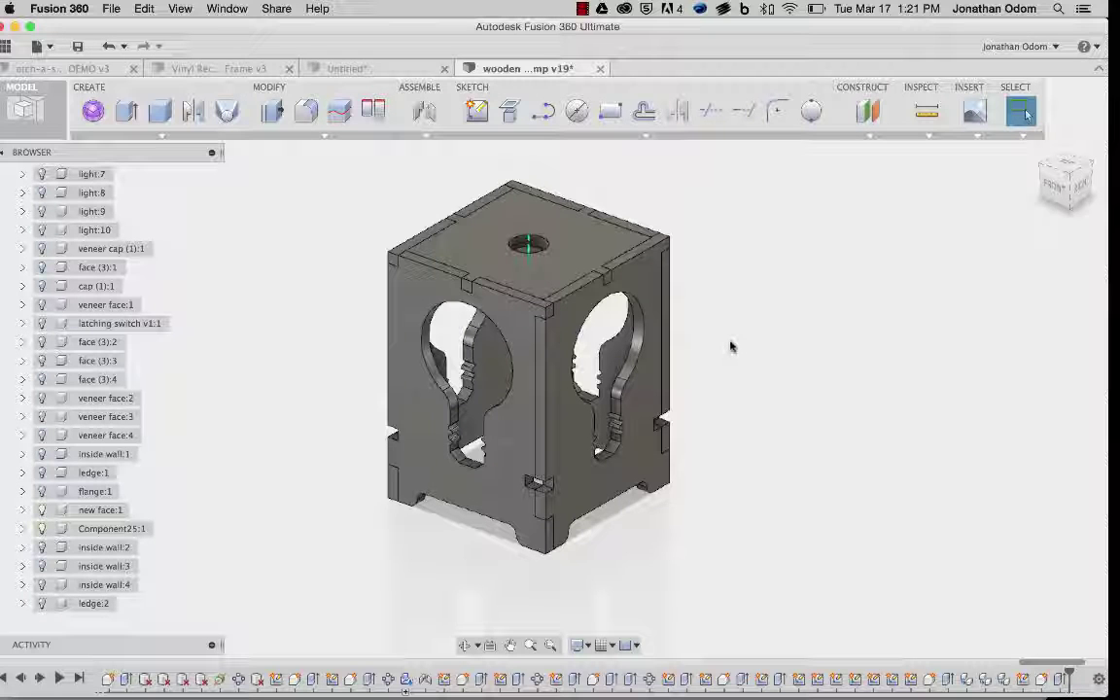
{"action": "middle_click_drag", "start_coordinate": [754, 363], "coordinate": [642, 387]}
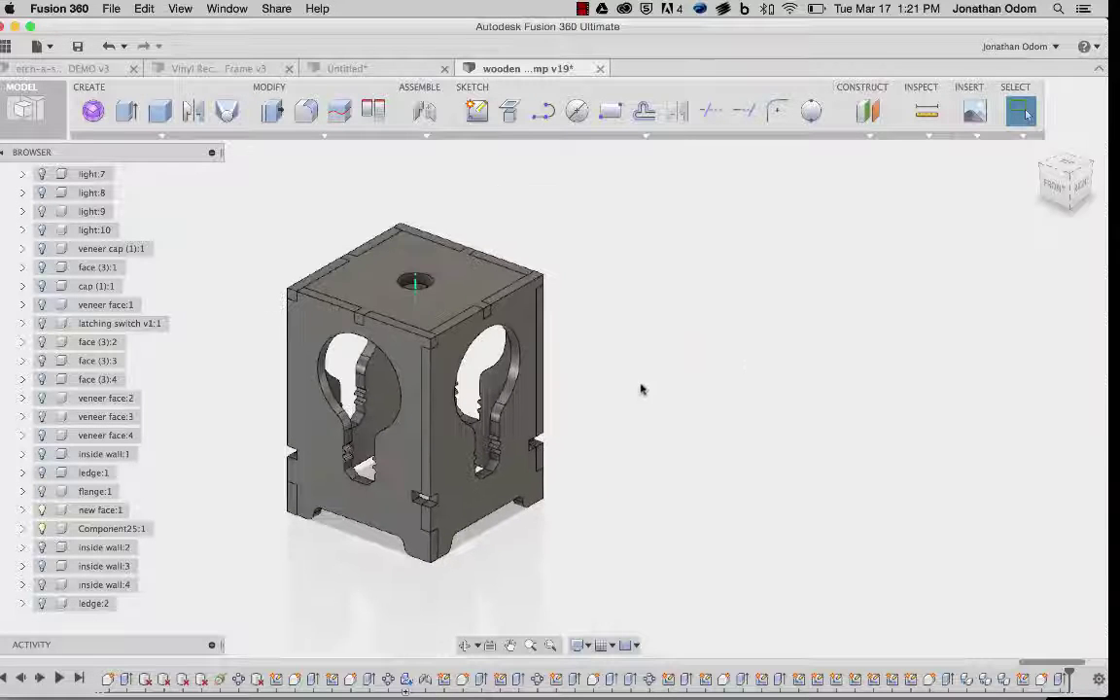
{"action": "scroll", "coordinate": [555, 420], "scroll_direction": "up", "scroll_amount": 5}
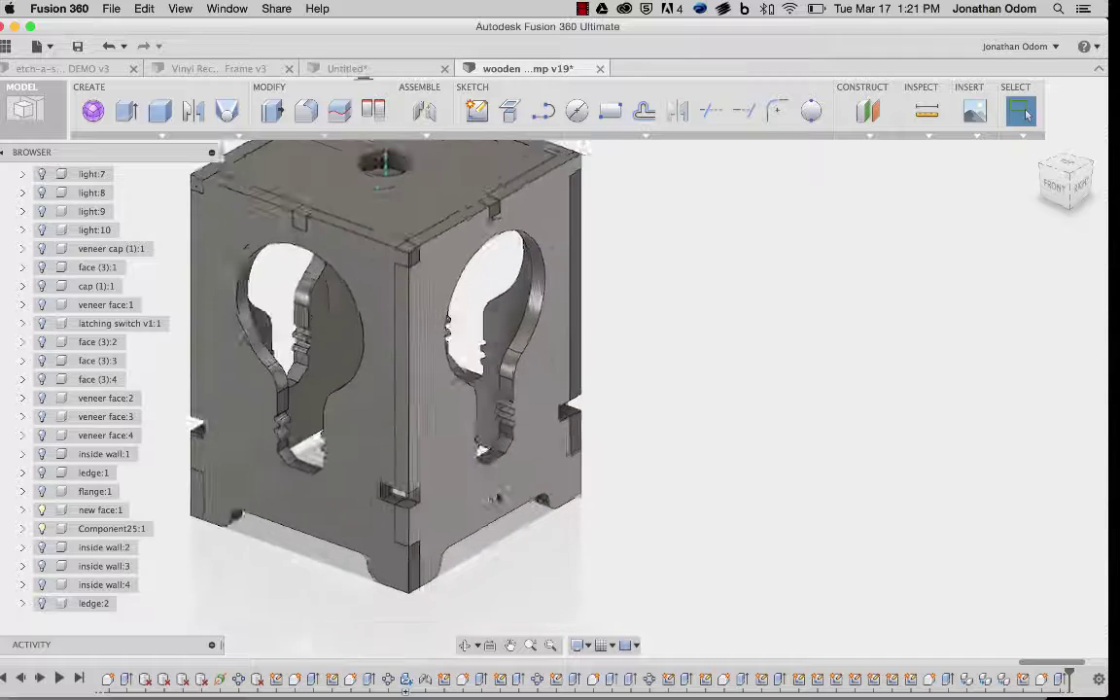
{"action": "scroll", "coordinate": [102, 500], "scroll_direction": "down", "scroll_amount": 3}
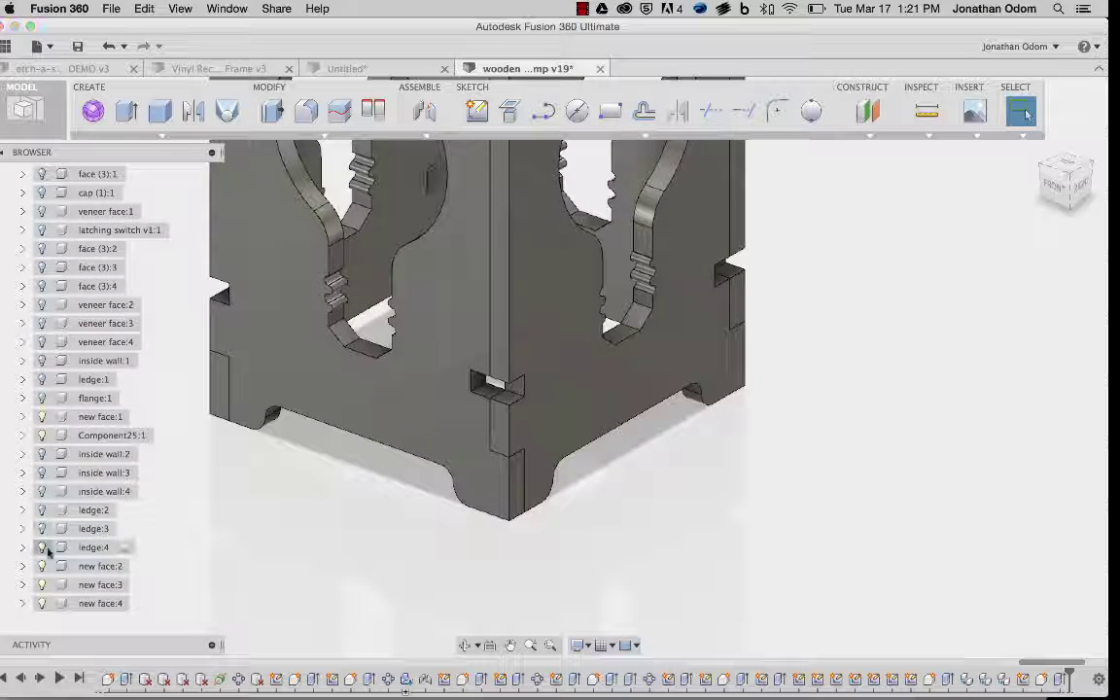
{"action": "middle_click_drag", "start_coordinate": [822, 260], "coordinate": [745, 431], "text": "shift"}
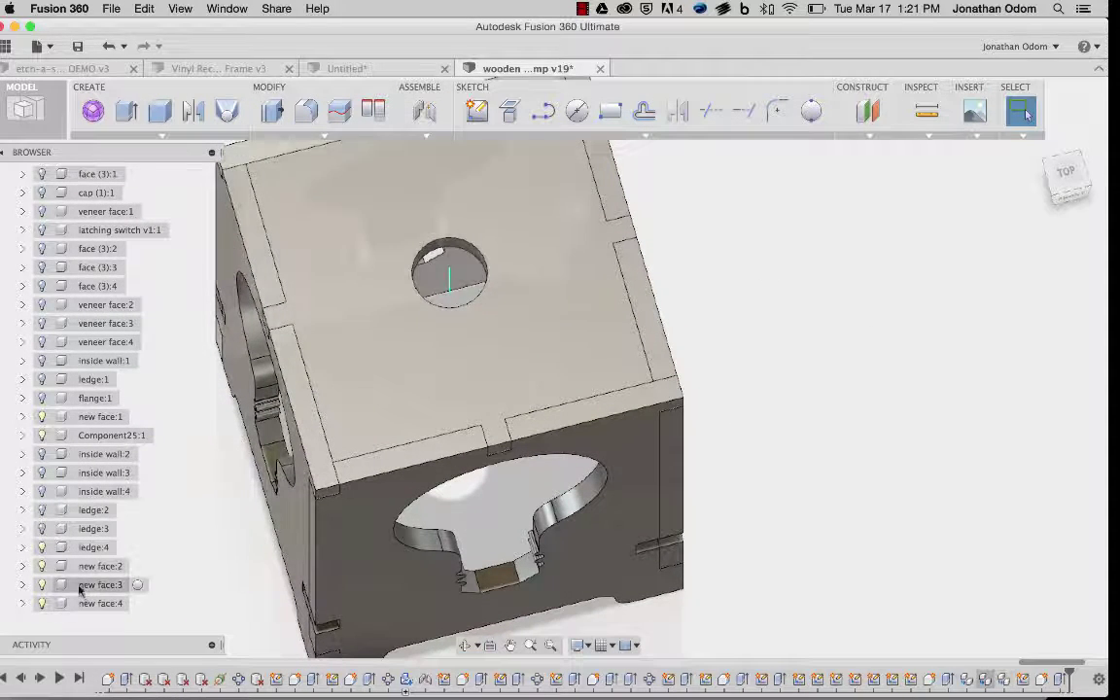
{"action": "scroll", "coordinate": [80, 587], "scroll_direction": "up", "scroll_amount": 3}
{"action": "scroll", "coordinate": [81, 587], "scroll_direction": "down", "scroll_amount": 3}
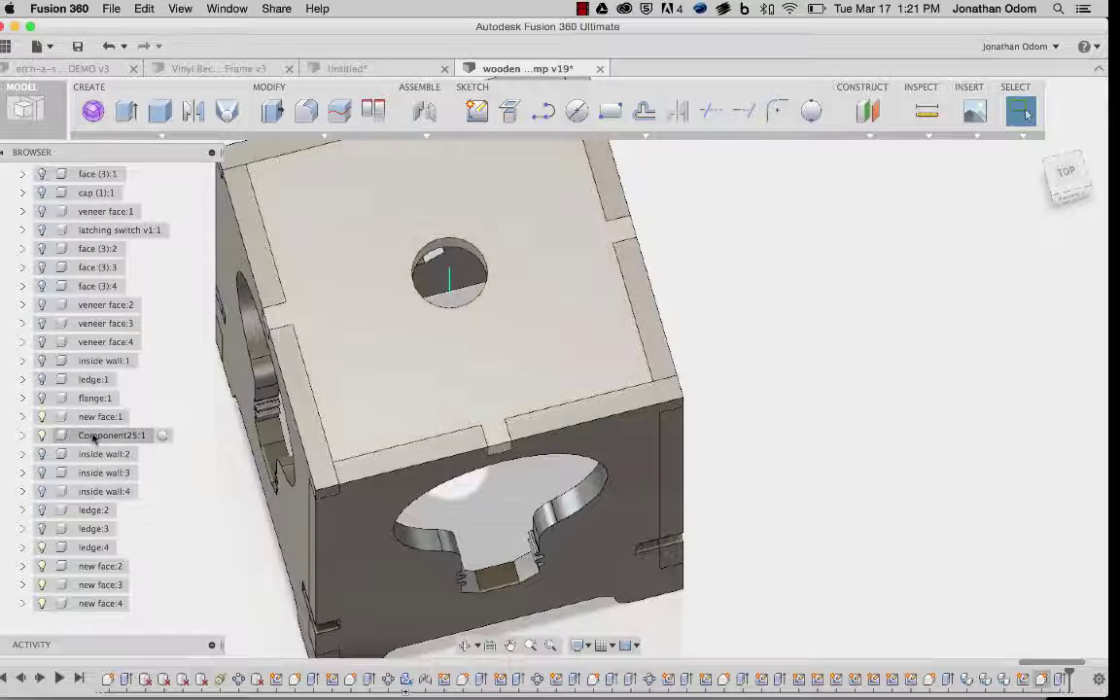
{"action": "left_click", "coordinate": [44, 437]}
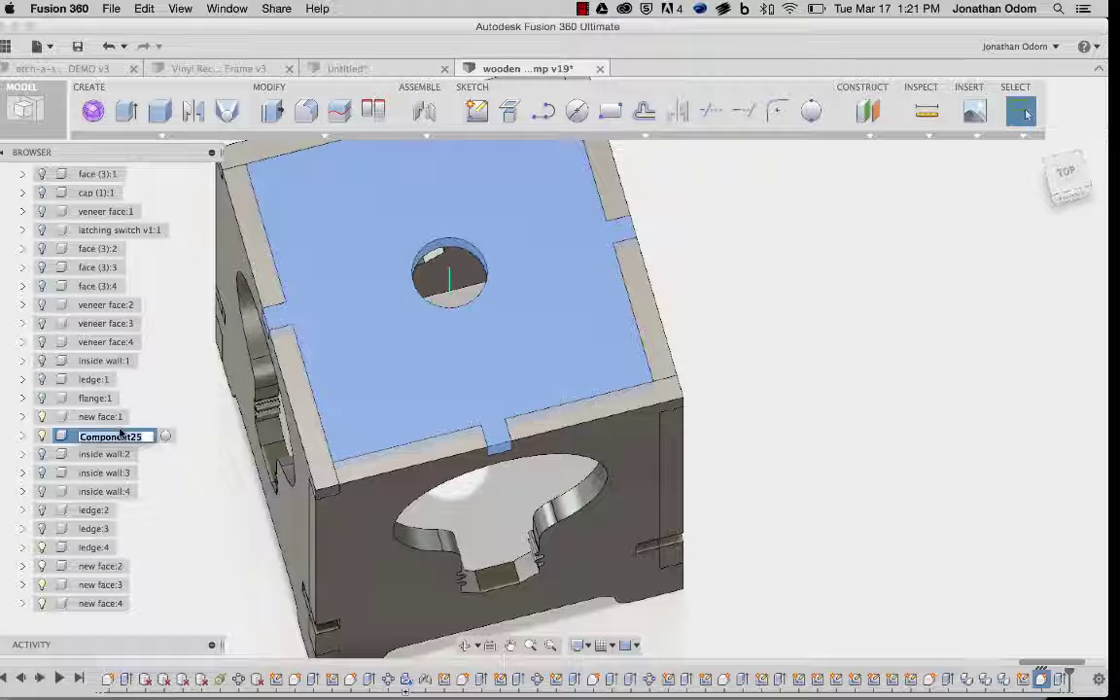
{"action": "type", "text": "new cap:1"}
{"action": "key", "text": "Return"}
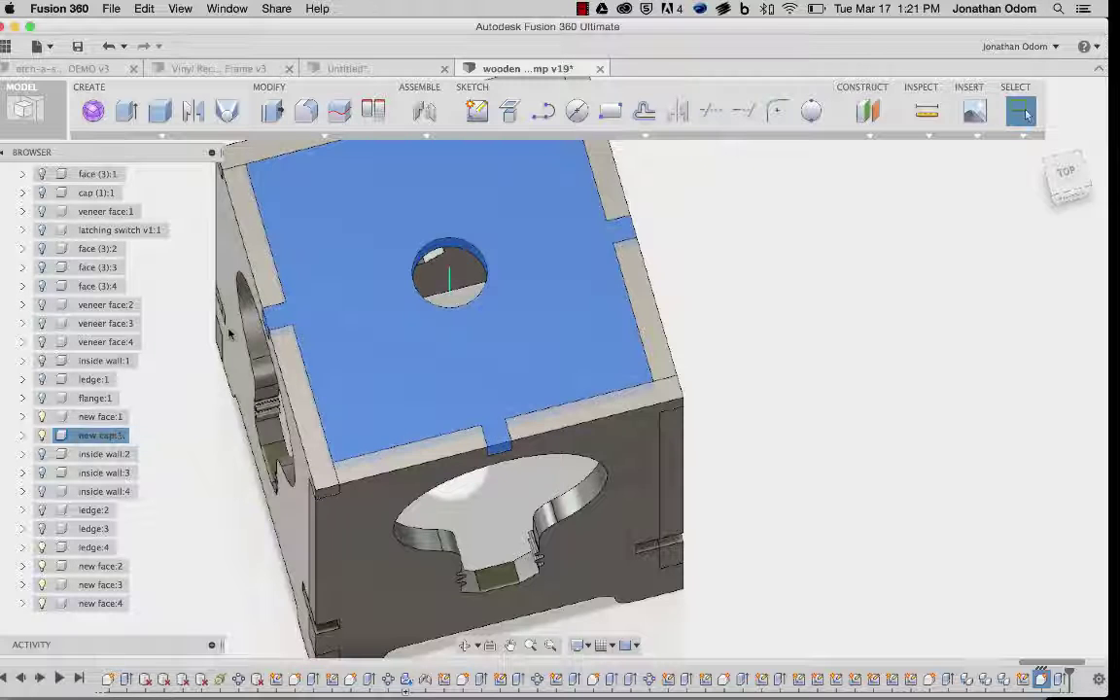
Step: Measure the diameter of the small hole in the ledge block at the inside corner of the box
{"action": "left_click", "coordinate": [91, 416]}
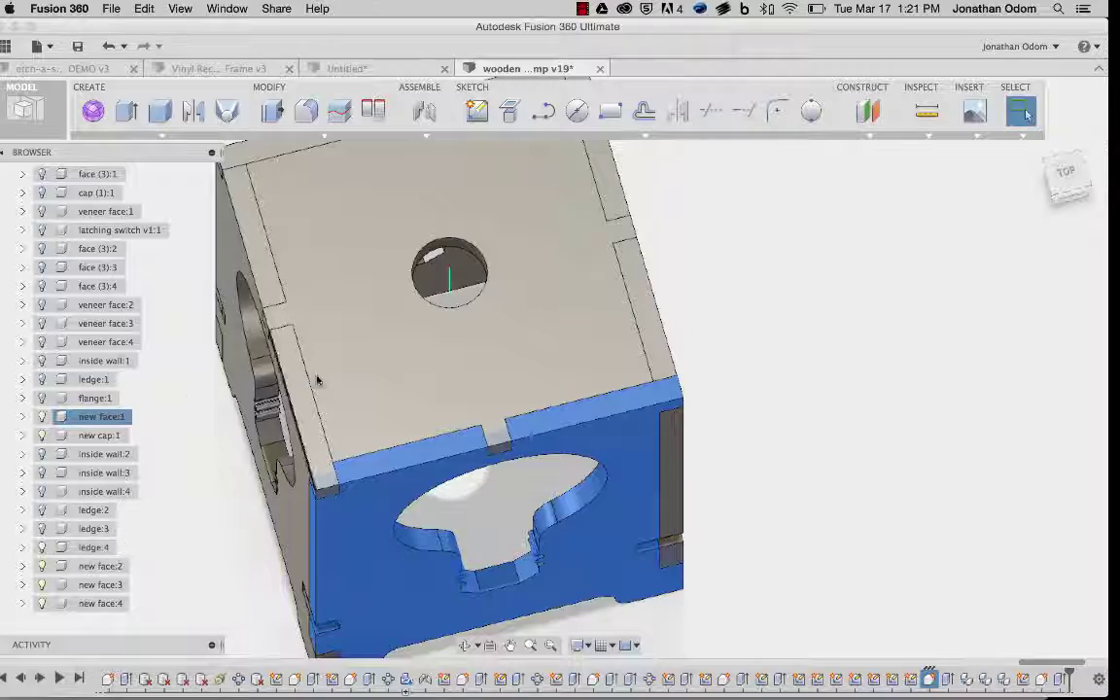
{"action": "middle_click_drag", "start_coordinate": [317, 380], "coordinate": [308, 504], "text": "shift"}
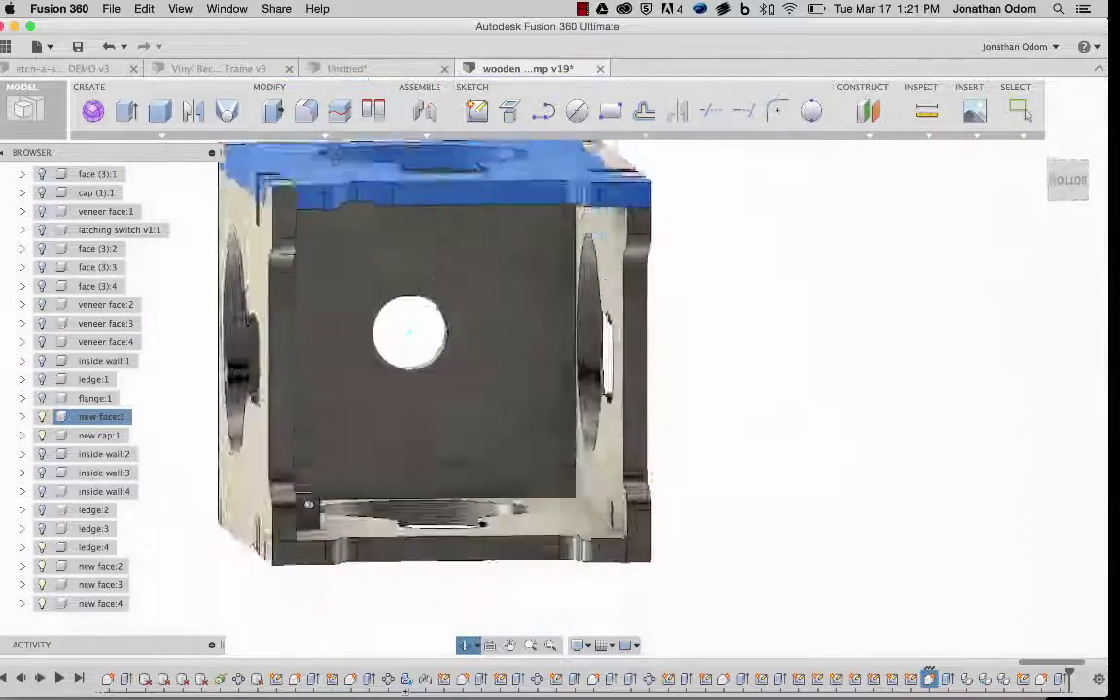
{"action": "middle_click_drag", "start_coordinate": [335, 152], "coordinate": [320, 192], "text": "shift"}
{"action": "scroll", "coordinate": [301, 537], "scroll_direction": "up", "scroll_amount": 4}
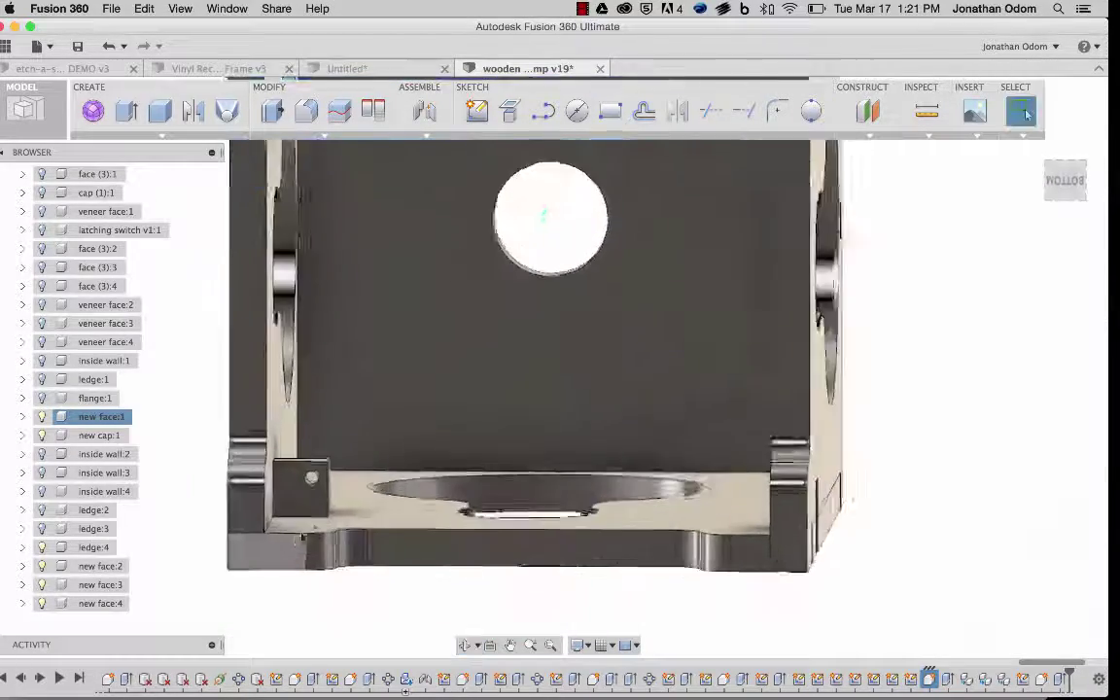
{"action": "scroll", "coordinate": [301, 536], "scroll_direction": "up", "scroll_amount": 3}
{"action": "key", "text": "i"}
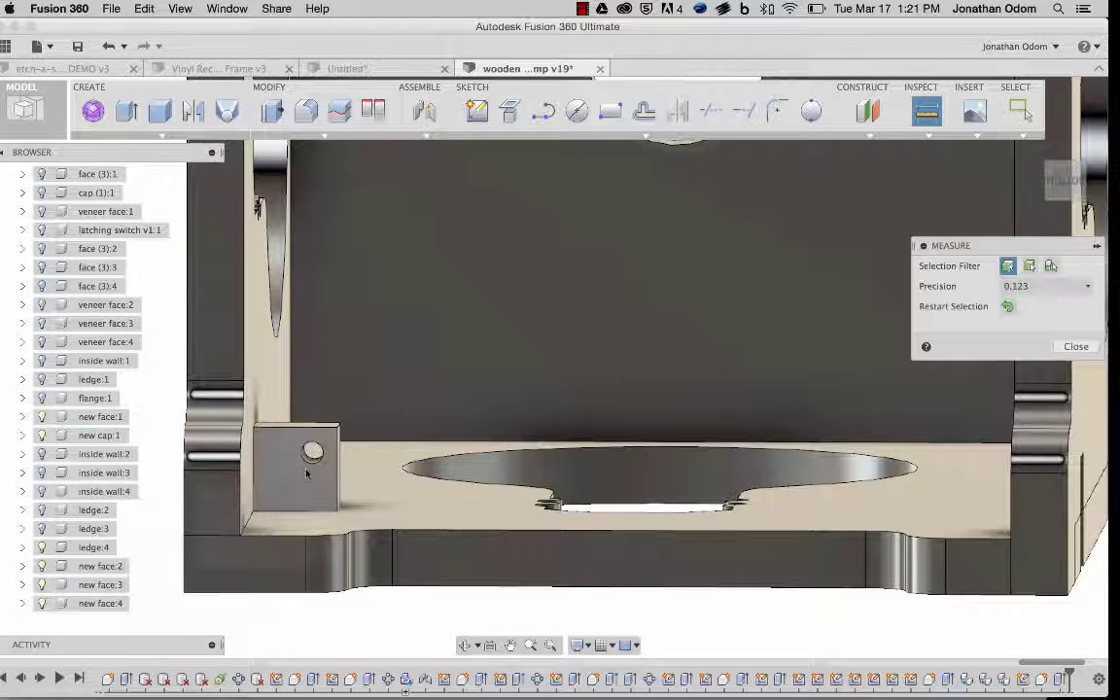
{"action": "left_click", "coordinate": [309, 452]}
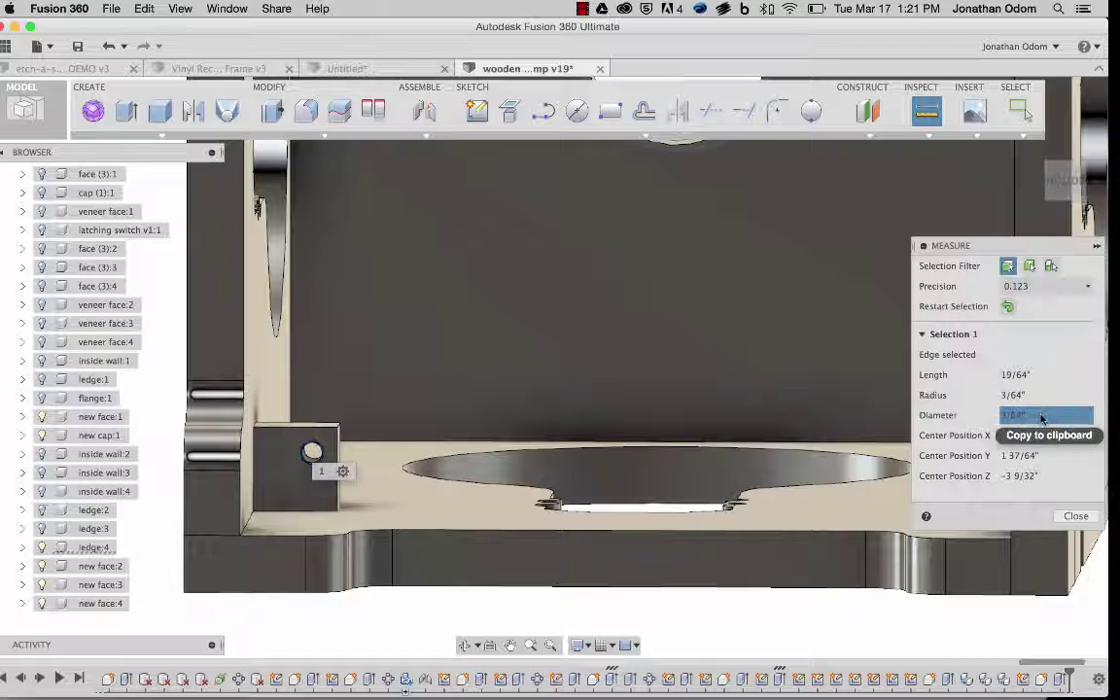
{"action": "scroll", "coordinate": [451, 494], "scroll_direction": "down", "scroll_amount": 5}
{"action": "left_click", "coordinate": [1023, 113]}
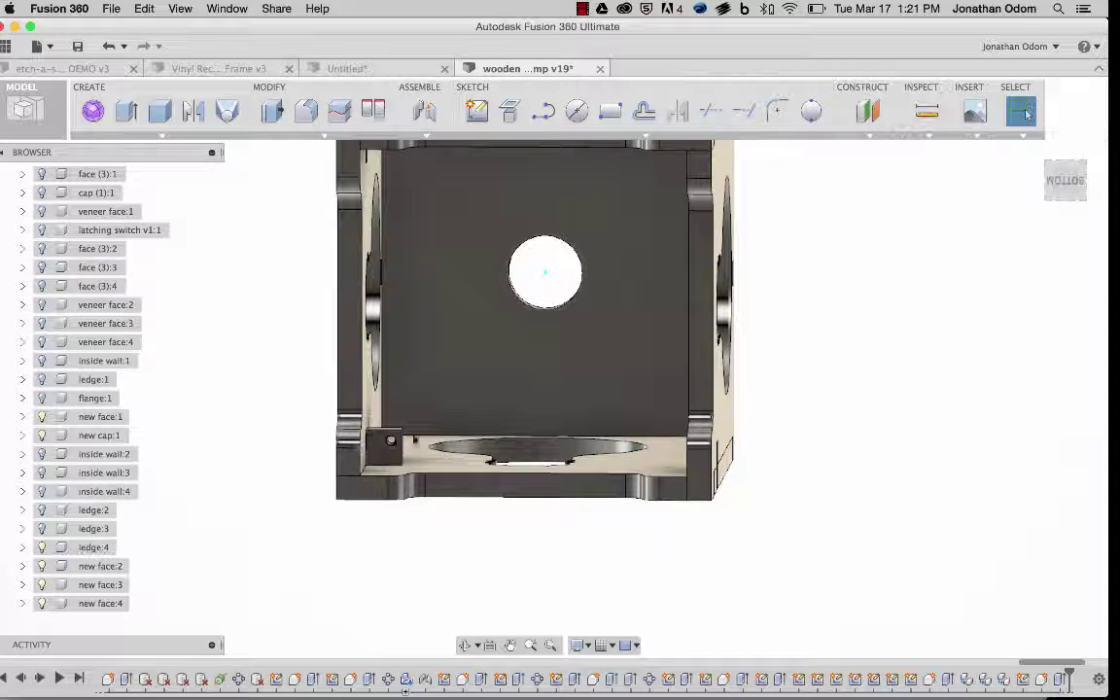
Step: Hide the remaining ledge block inside the box
{"action": "middle_click_drag", "start_coordinate": [400, 393], "coordinate": [384, 458], "text": "shift"}
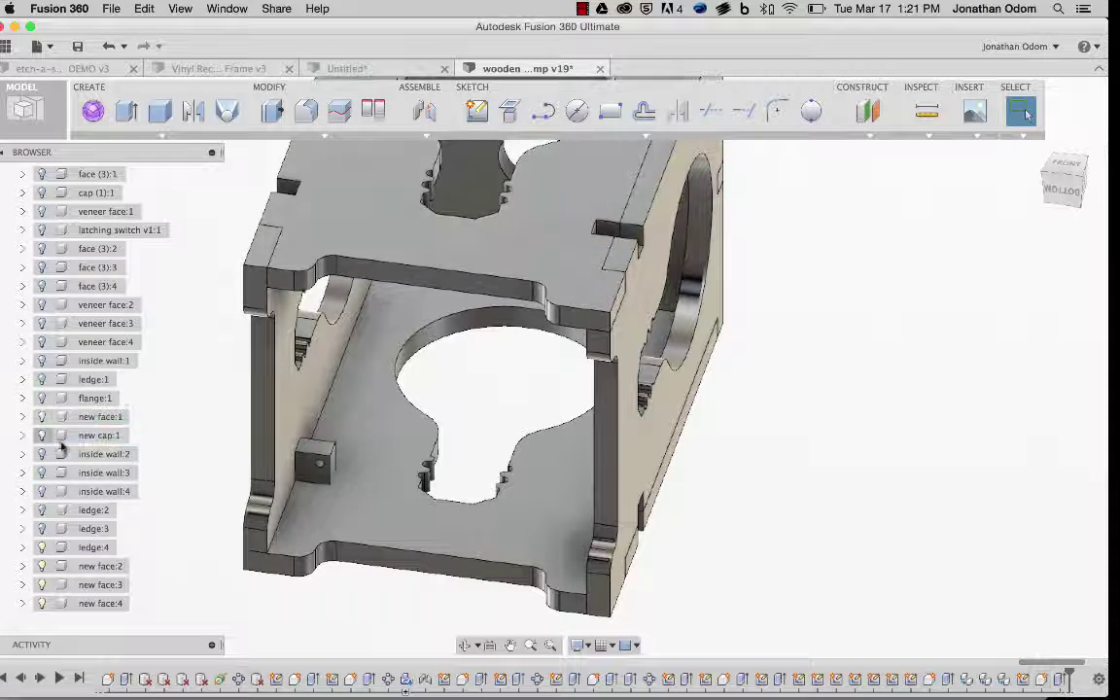
{"action": "scroll", "coordinate": [61, 443], "scroll_direction": "up", "scroll_amount": 5}
{"action": "scroll", "coordinate": [58, 457], "scroll_direction": "down", "scroll_amount": 5}
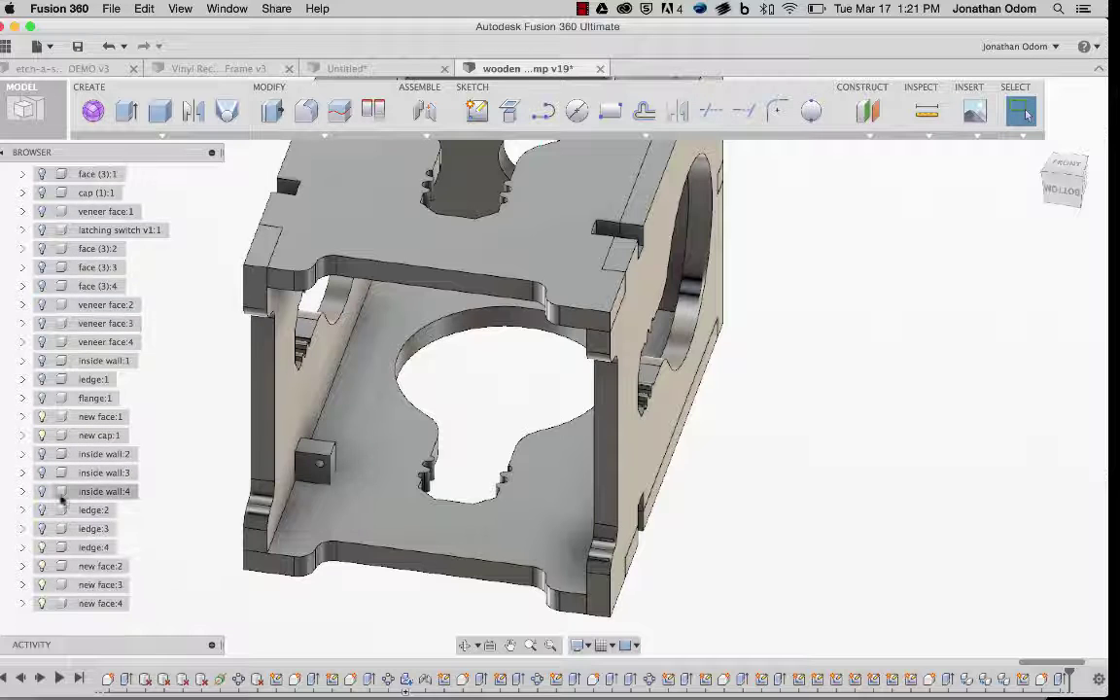
{"action": "left_click", "coordinate": [41, 528]}
Step: Start a new sketch on the horizontal face of the slot cut into the corner joint between two side faces
{"action": "middle_click_drag", "start_coordinate": [804, 412], "coordinate": [826, 369], "text": "shift"}
{"action": "middle_click_drag", "start_coordinate": [1055, 202], "coordinate": [590, 379], "text": "shift"}
{"action": "scroll", "coordinate": [590, 379], "scroll_direction": "up", "scroll_amount": 5}
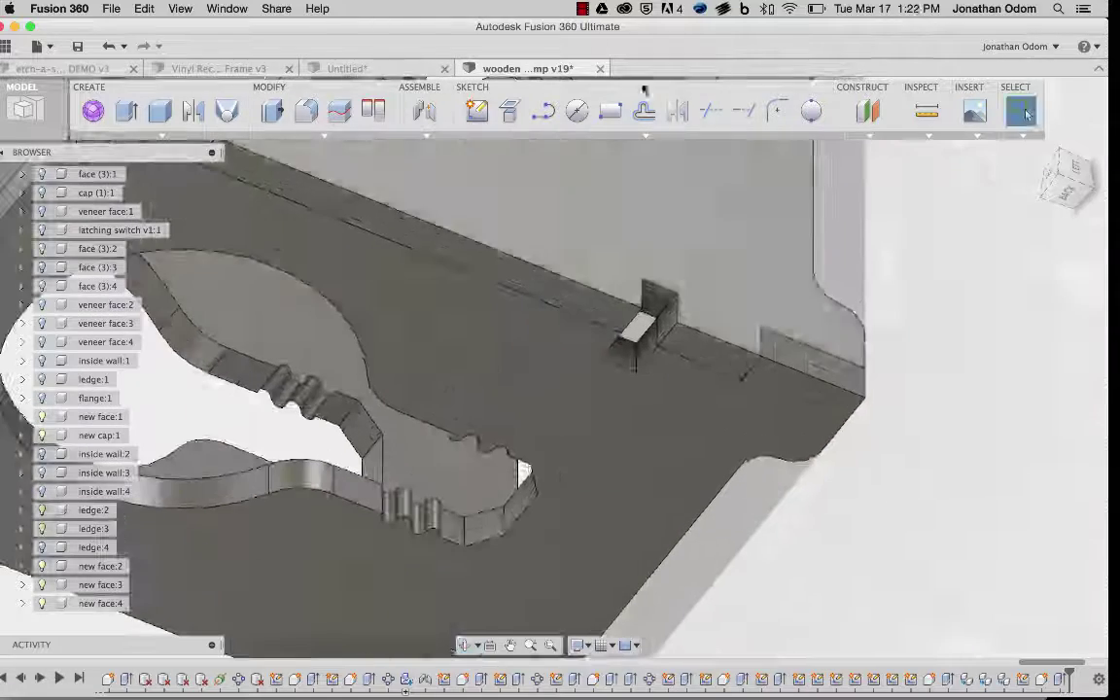
{"action": "key", "text": "Escape"}
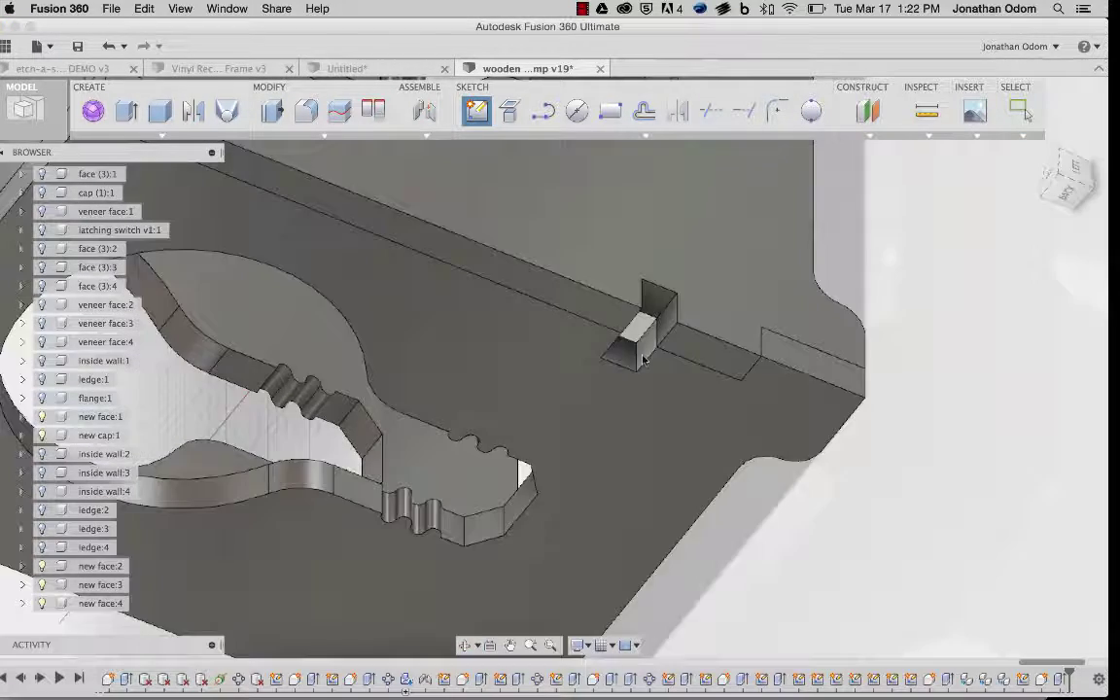
{"action": "middle_click_drag", "start_coordinate": [583, 341], "coordinate": [848, 460], "text": "shift"}
{"action": "left_click", "coordinate": [545, 467]}
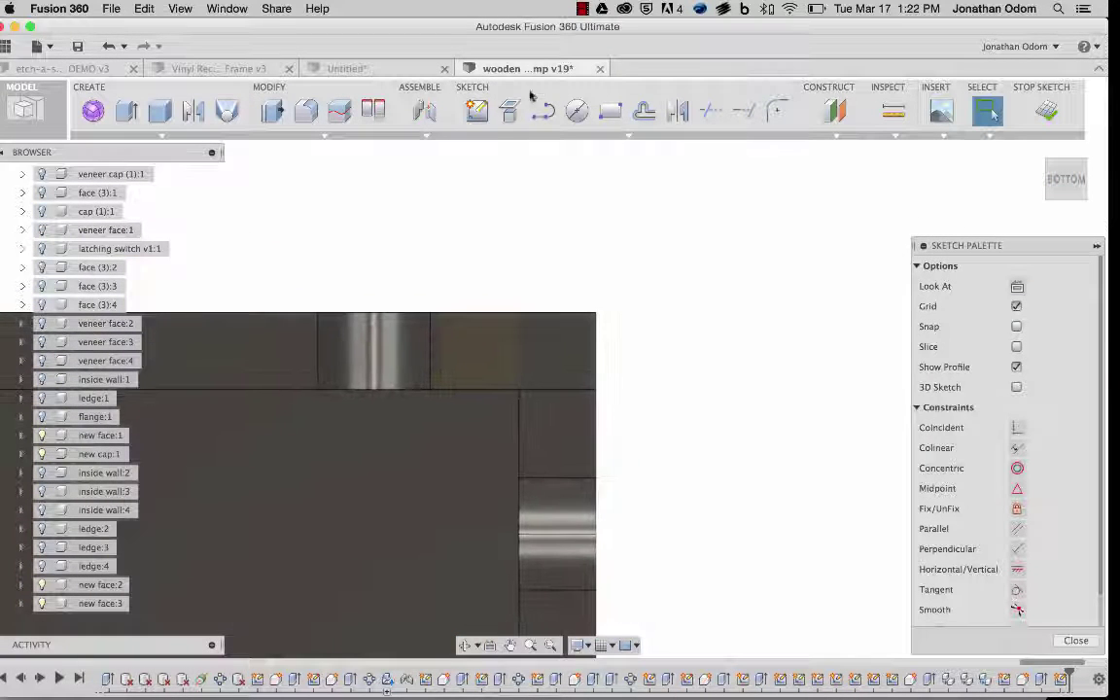
Step: Try to project the corner slot's outline into the sketch and draw a two-point rectangle across it
{"action": "middle_click_drag", "start_coordinate": [631, 350], "coordinate": [541, 379], "text": "shift"}
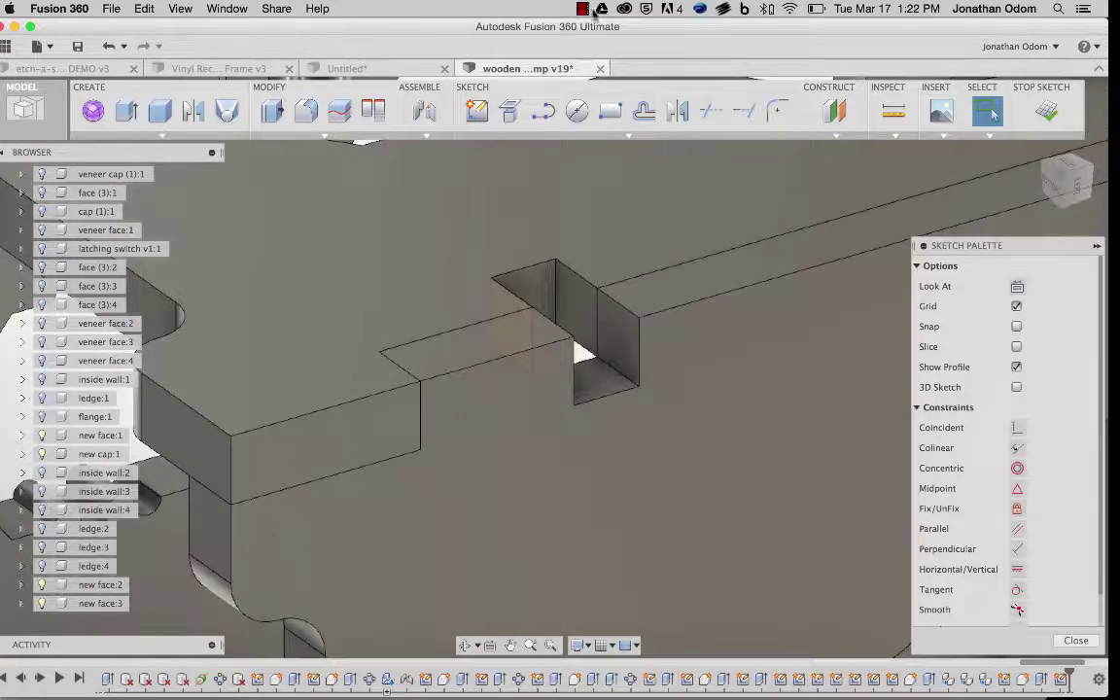
{"action": "left_click", "coordinate": [609, 110]}
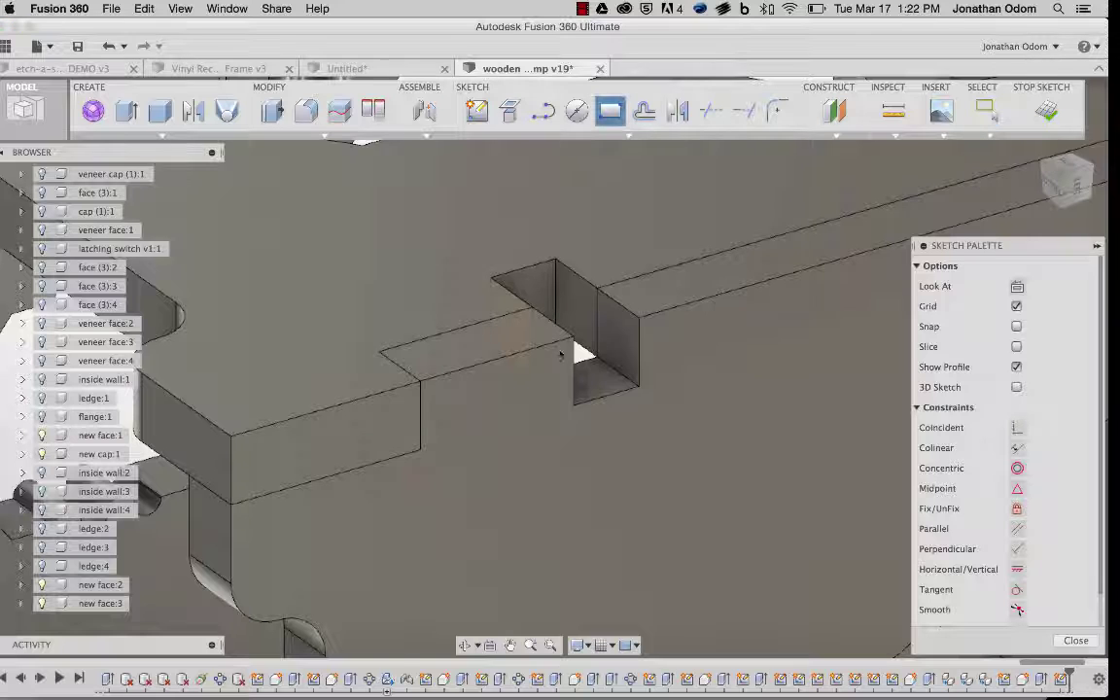
{"action": "left_click", "coordinate": [640, 326]}
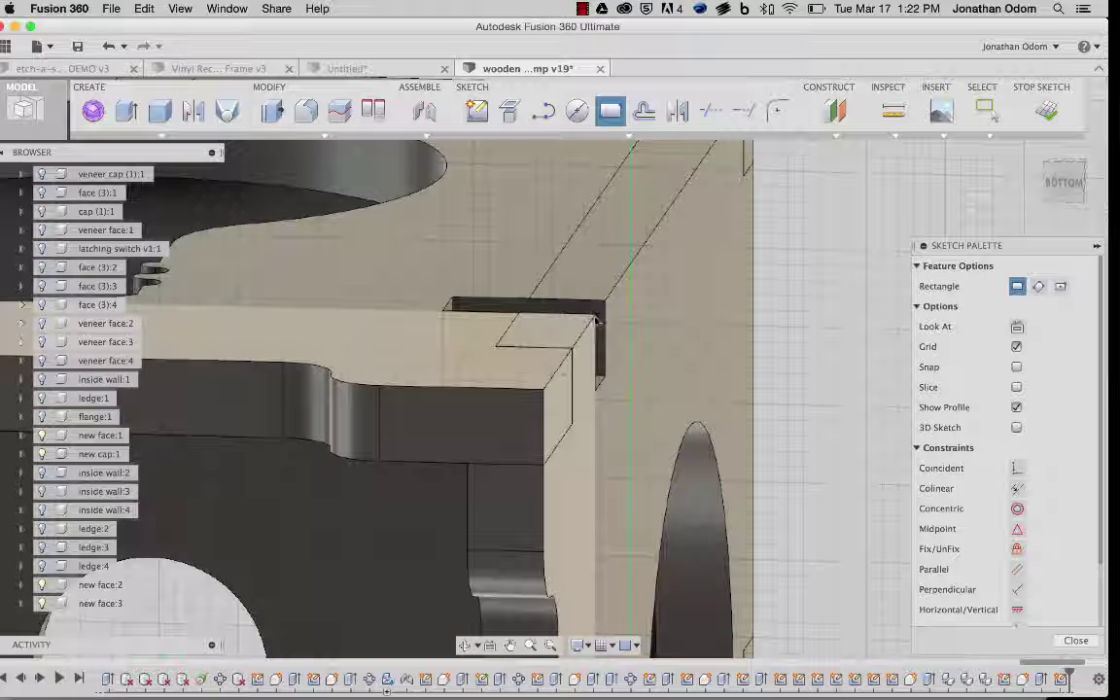
{"action": "left_click", "coordinate": [508, 111]}
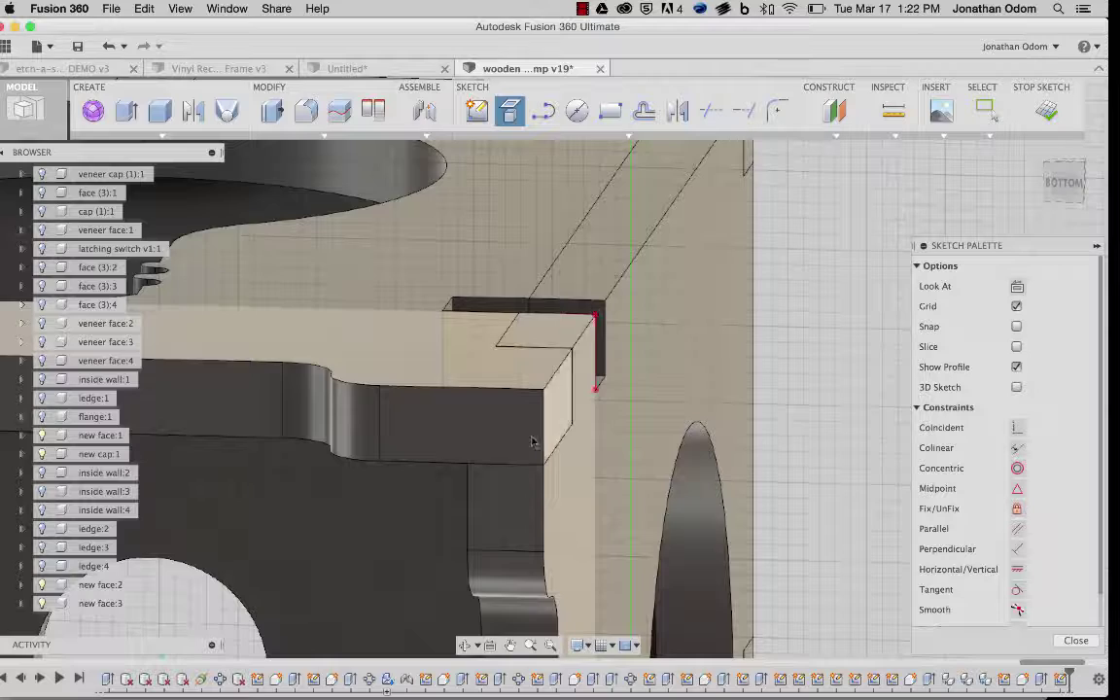
{"action": "middle_click_drag", "start_coordinate": [596, 319], "coordinate": [623, 473], "text": "shift"}
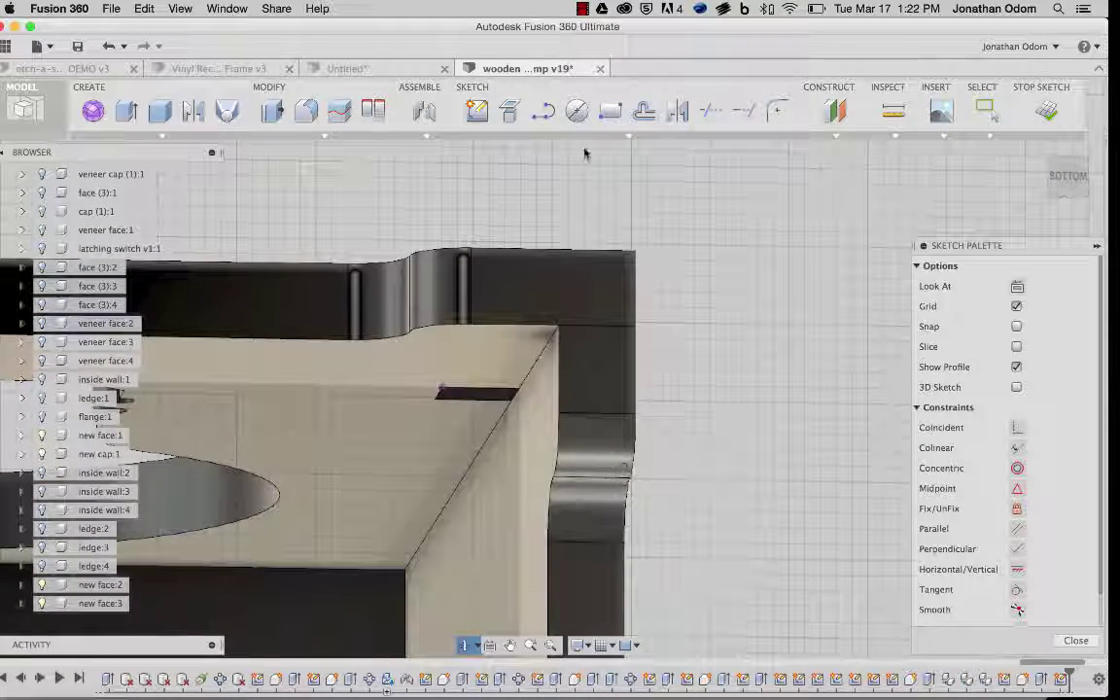
{"action": "left_click", "coordinate": [610, 110]}
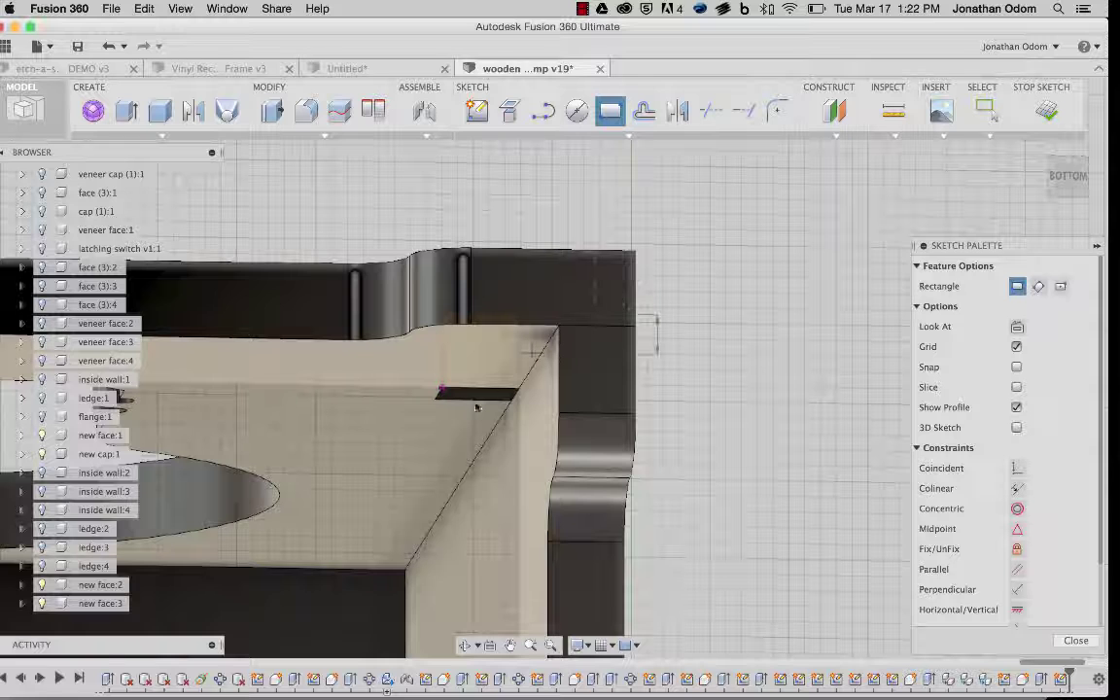
{"action": "key", "text": "Escape"}
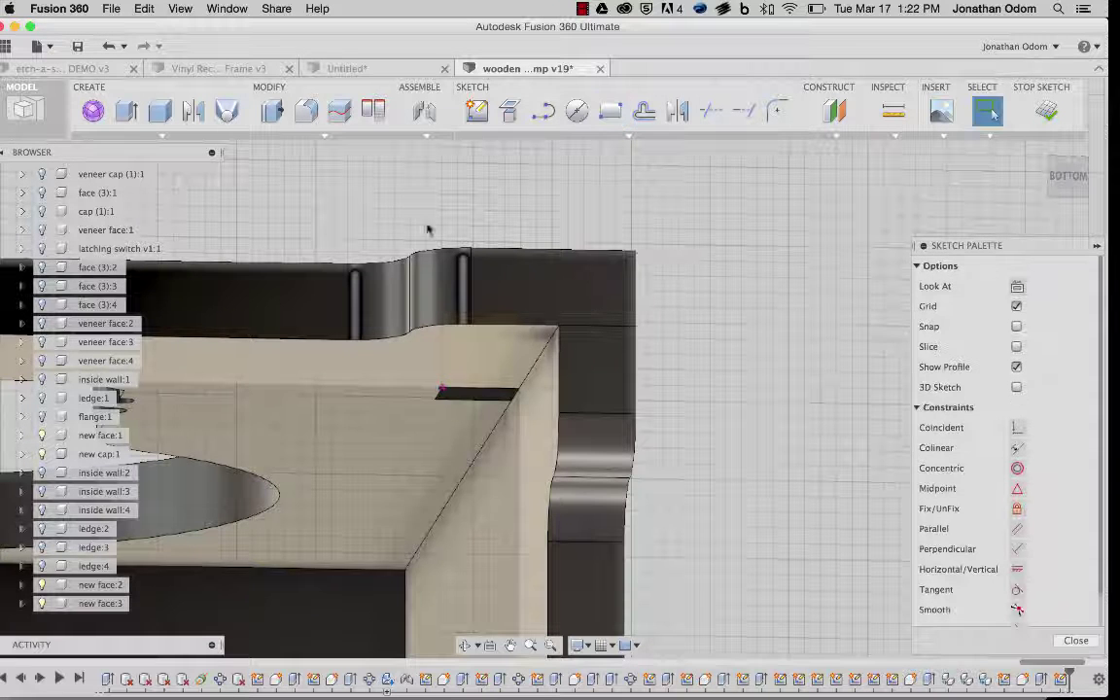
Step: Break the link of the projected slot geometry and delete it from the sketch
{"action": "mouse_move", "coordinate": [413, 191]}
{"action": "left_mouse_down"}
{"action": "mouse_move", "coordinate": [508, 476]}
{"action": "mouse_move", "coordinate": [531, 463]}
{"action": "left_mouse_up"}
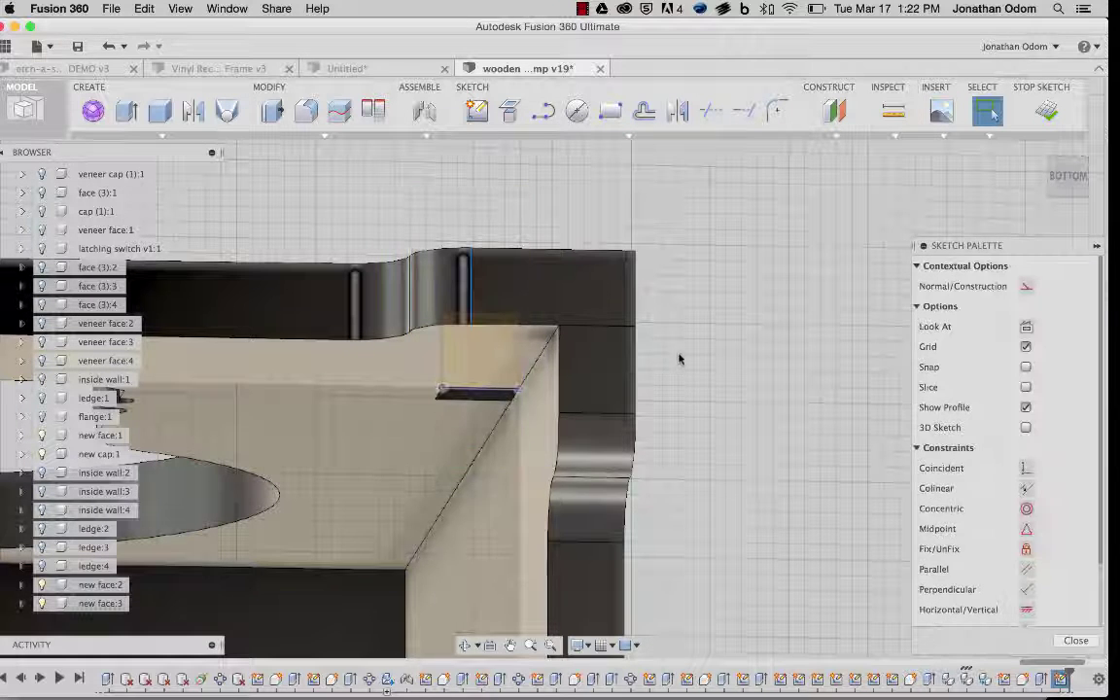
{"action": "right_click", "coordinate": [804, 409]}
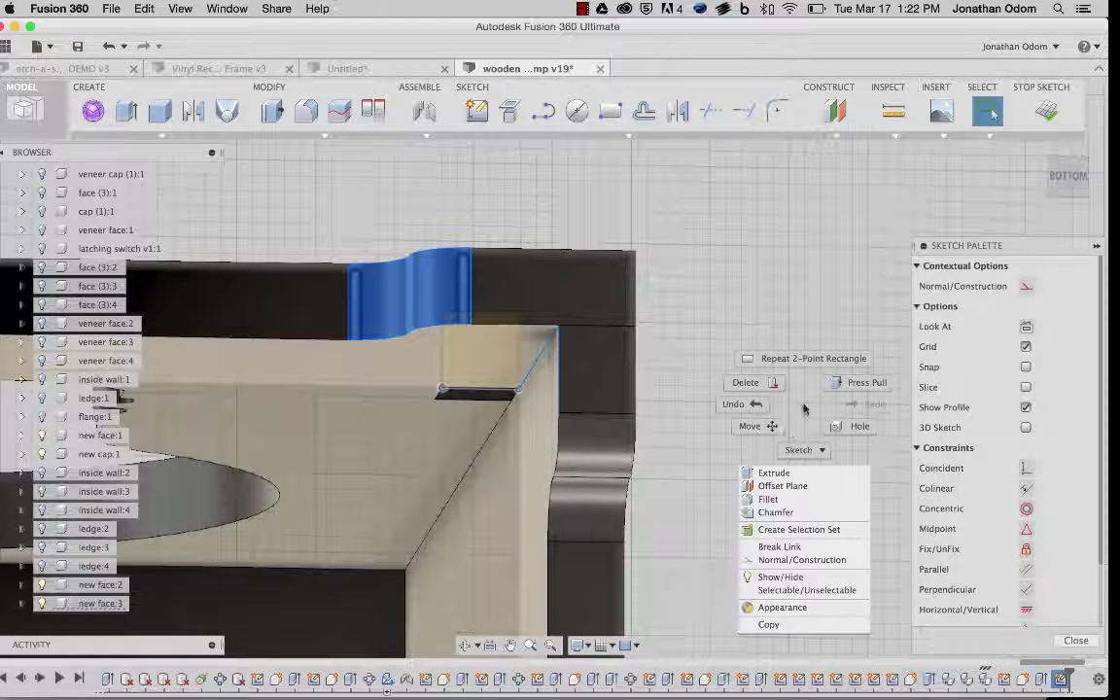
{"action": "left_click", "coordinate": [779, 544]}
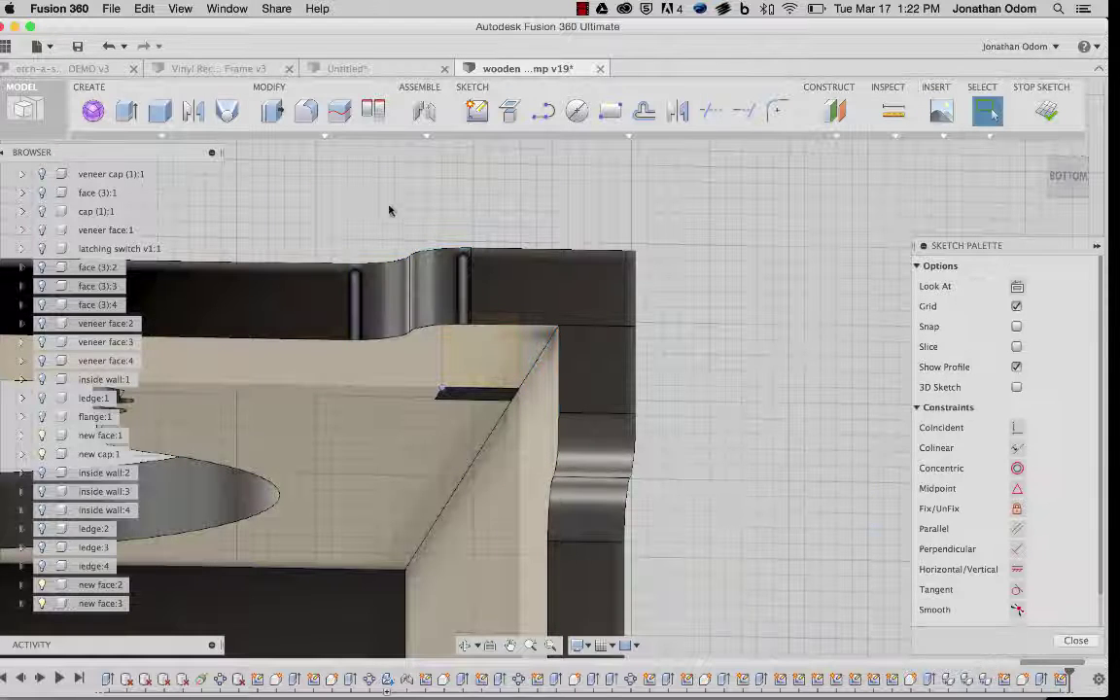
{"action": "left_click_drag", "start_coordinate": [387, 197], "coordinate": [535, 424]}
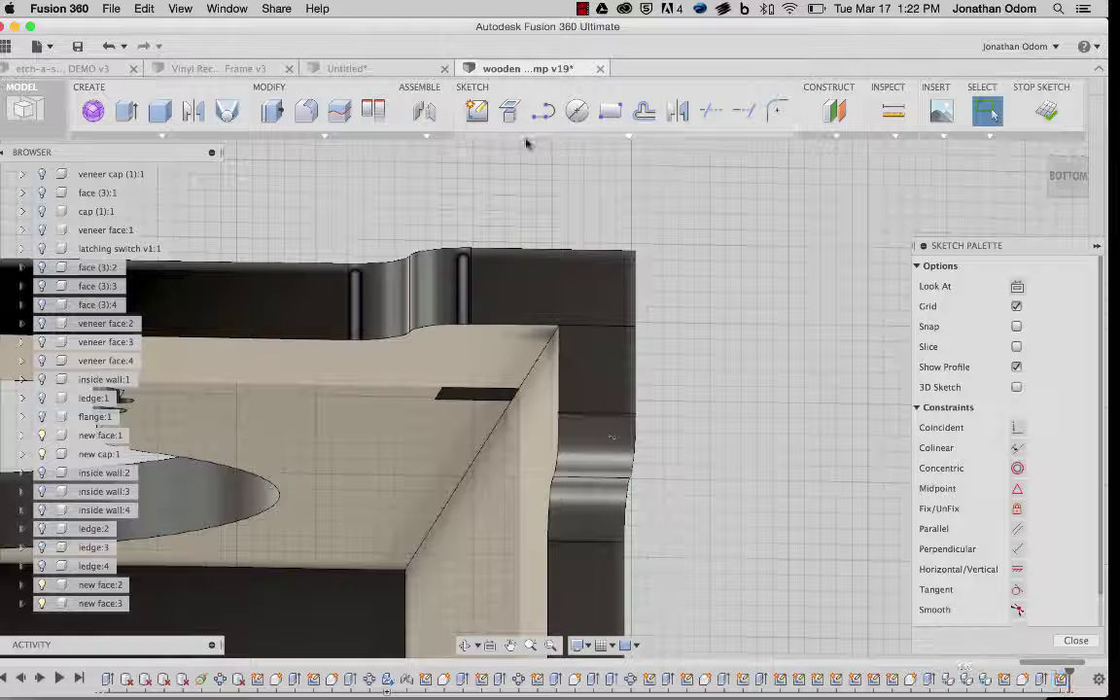
Step: Project the corner slot's outer corners and sketch a two-point rectangle of 31/64 by 1/4 in between them
{"action": "left_click", "coordinate": [510, 110]}
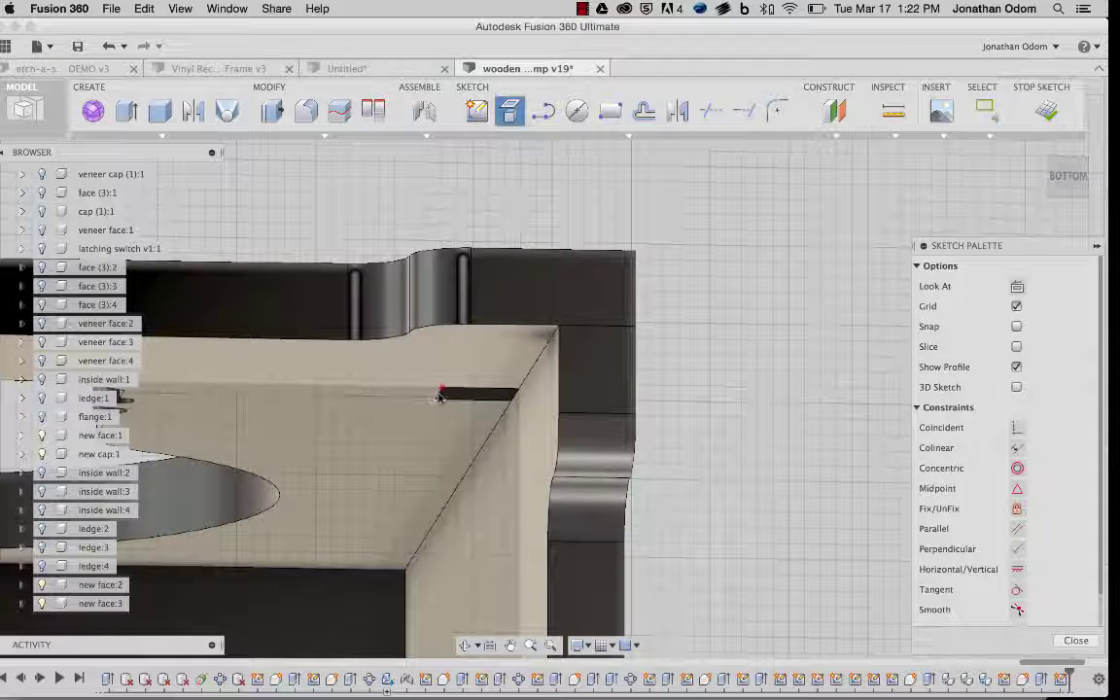
{"action": "left_click", "coordinate": [611, 110]}
{"action": "left_click", "coordinate": [598, 317]}
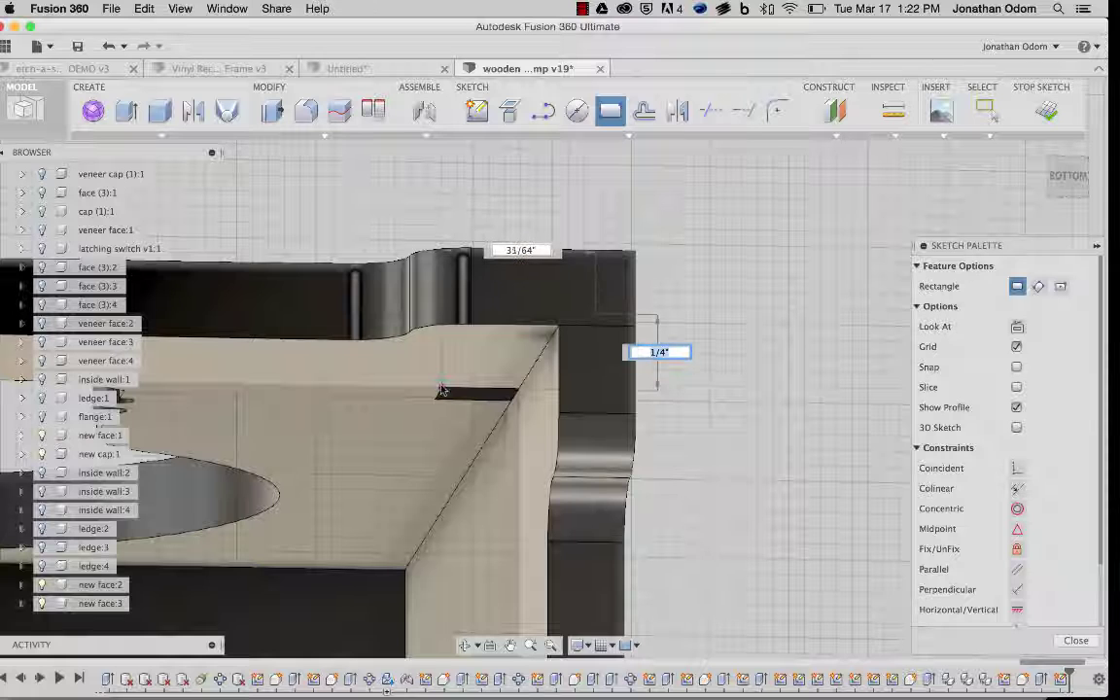
{"action": "middle_click_drag", "start_coordinate": [697, 427], "coordinate": [690, 406]}
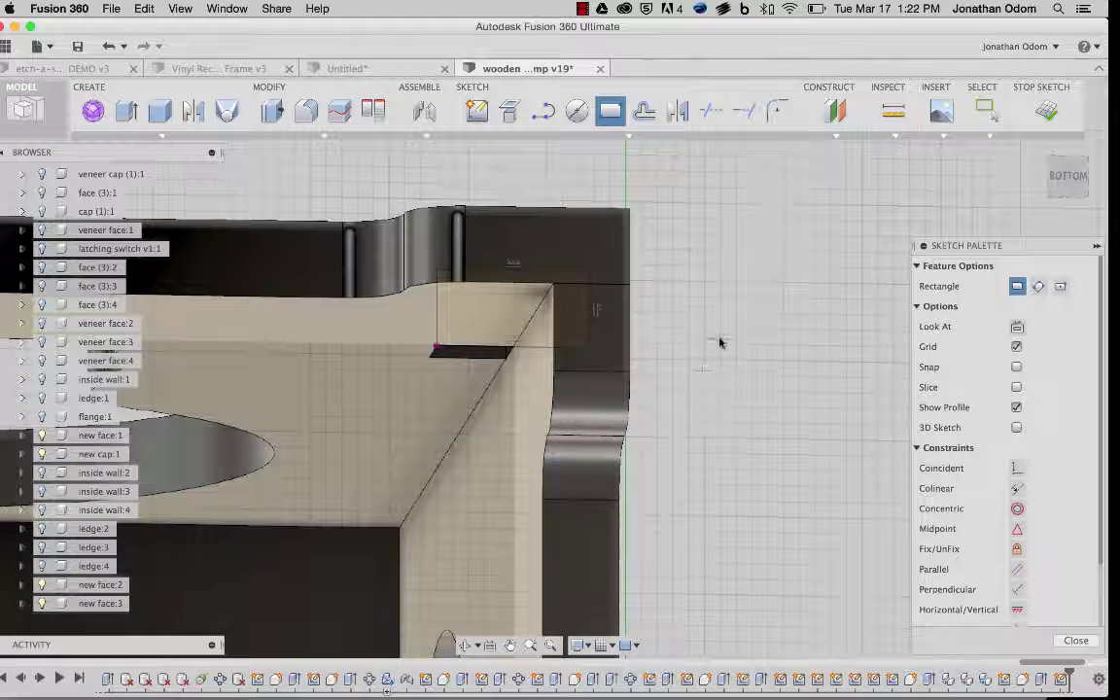
{"action": "left_click", "coordinate": [629, 135]}
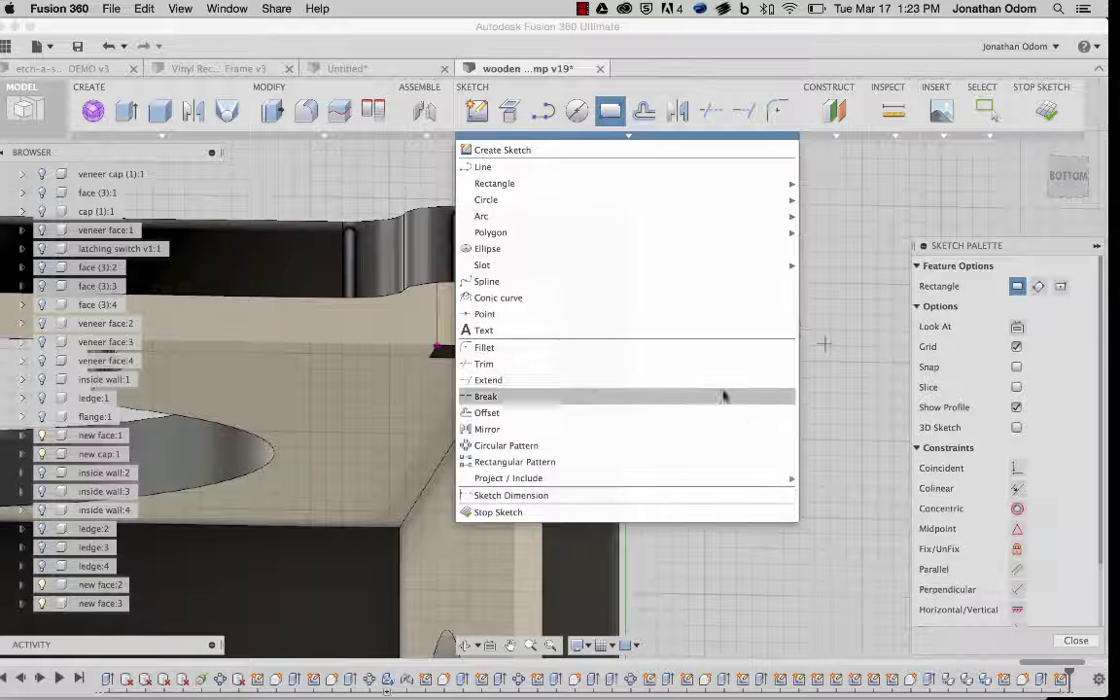
{"action": "left_click", "coordinate": [852, 332]}
{"action": "middle_click_drag", "start_coordinate": [698, 386], "coordinate": [547, 377], "text": "shift"}
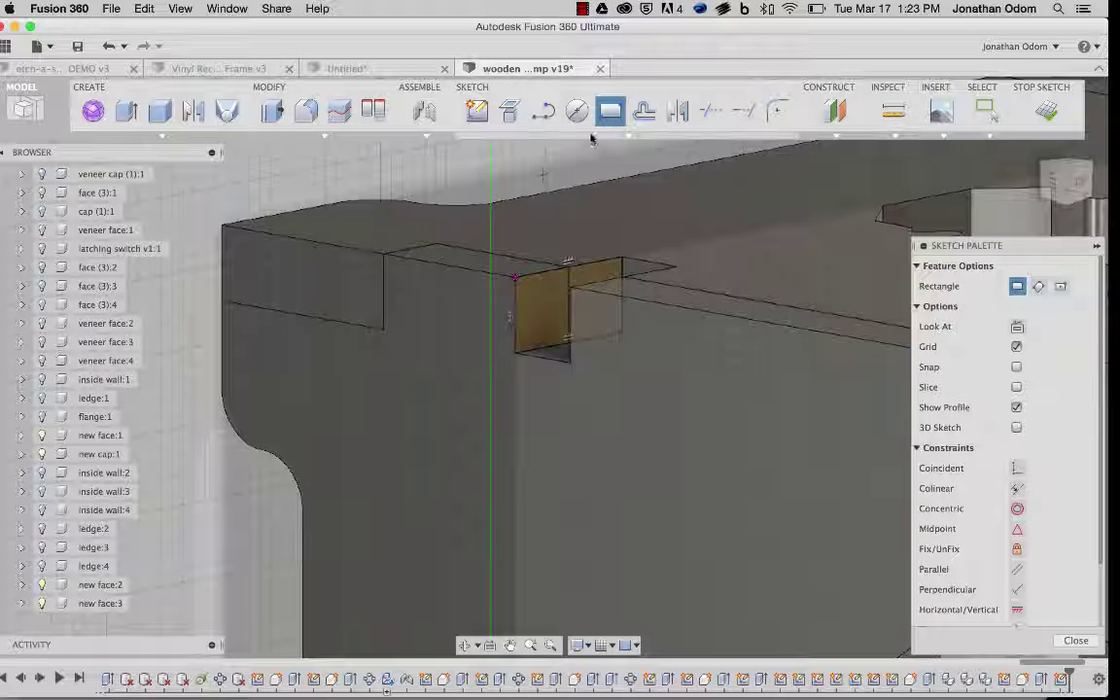
Step: Apply the Fix constraint to two adjacent edges of the sketched rectangle in the corner slot
{"action": "left_click", "coordinate": [990, 112]}
{"action": "left_click", "coordinate": [516, 311]}
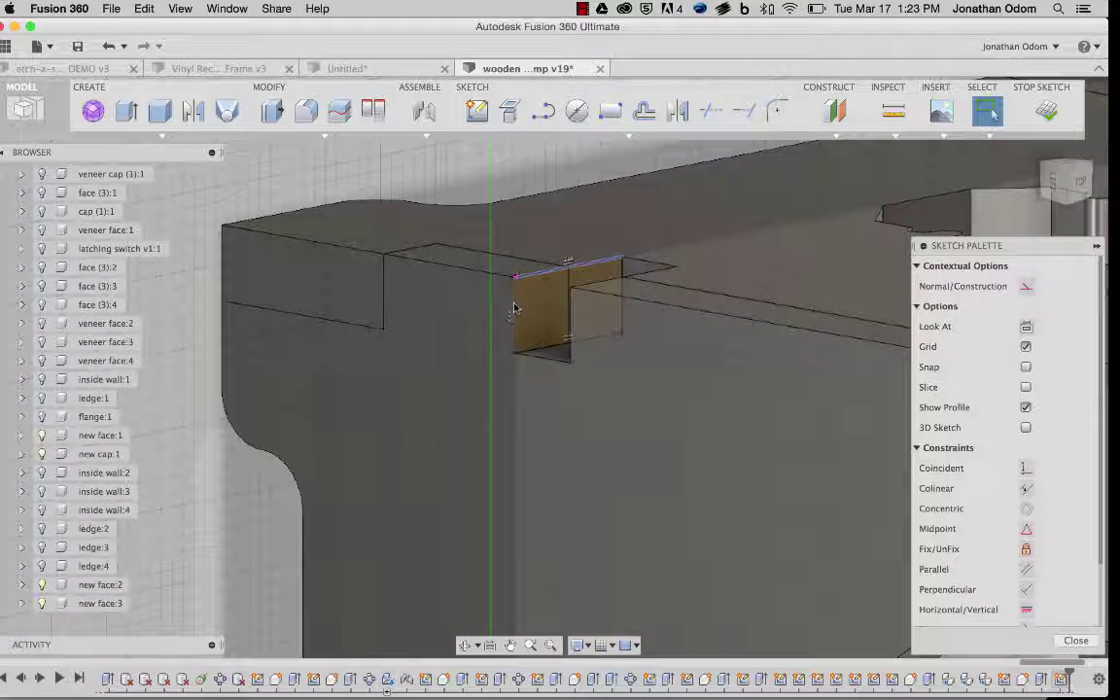
{"action": "right_click", "coordinate": [534, 278]}
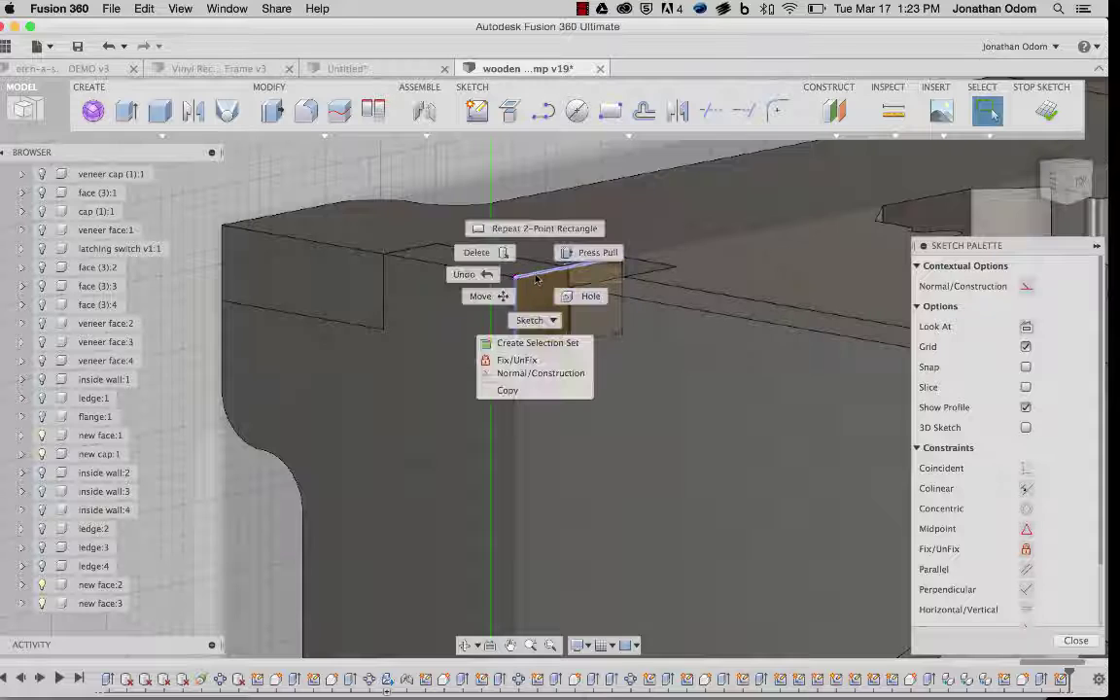
{"action": "left_click", "coordinate": [535, 361]}
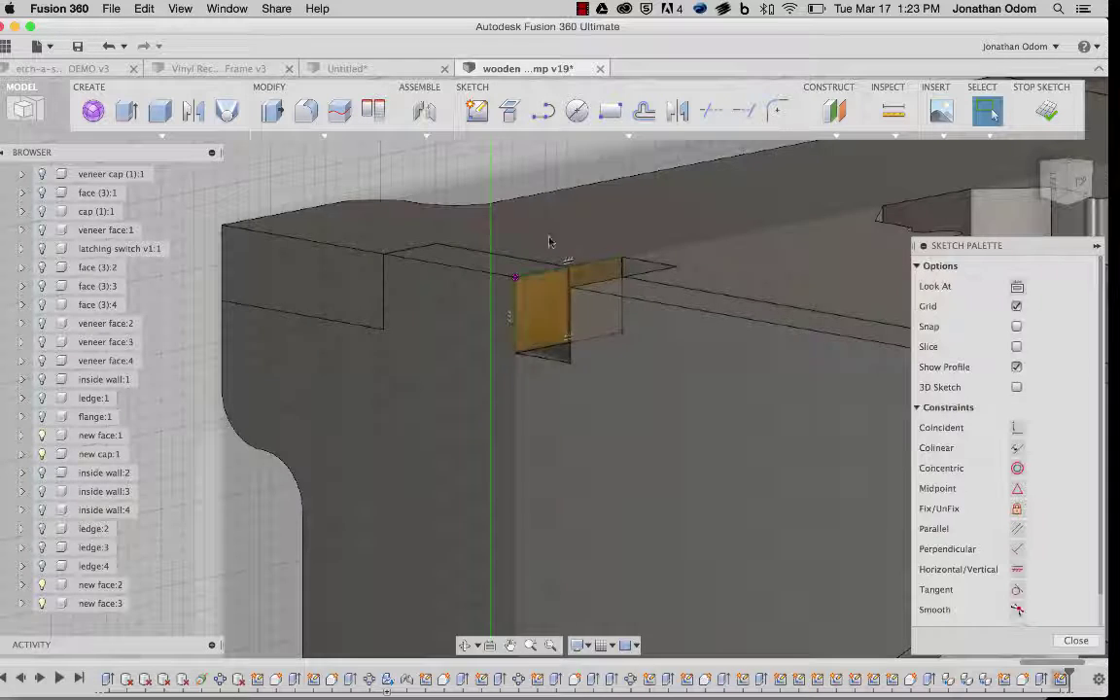
Step: Try to add a sketch dimension between the two short edges of the fixed rectangle
{"action": "middle_click_drag", "start_coordinate": [547, 363], "coordinate": [675, 379], "text": "shift"}
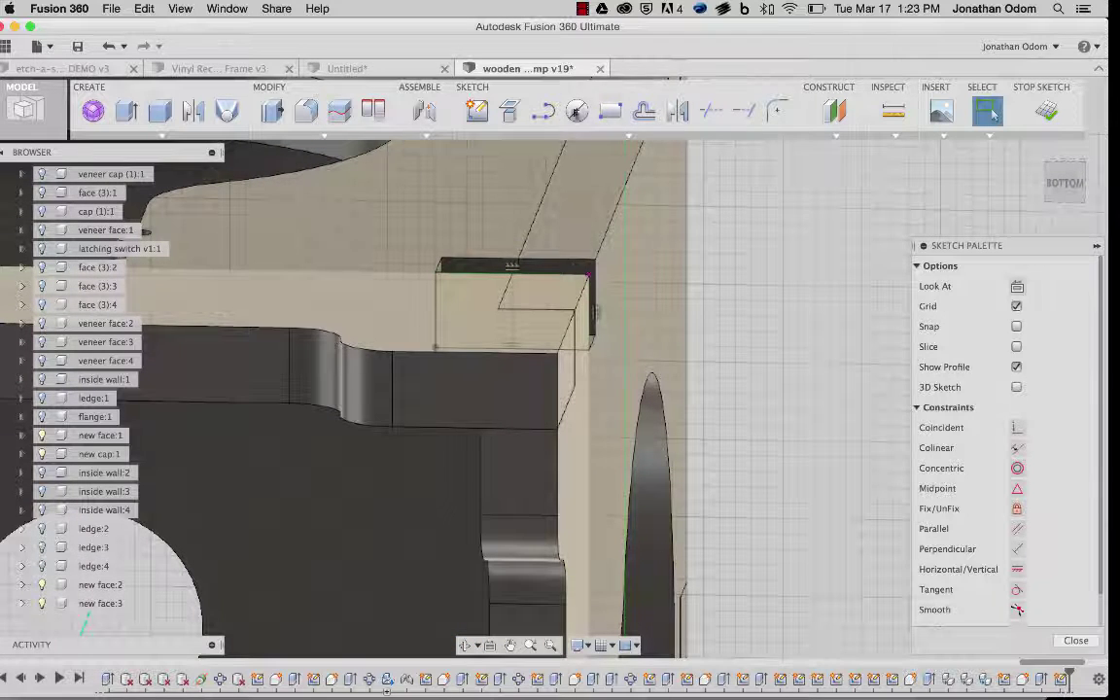
{"action": "left_click", "coordinate": [622, 134]}
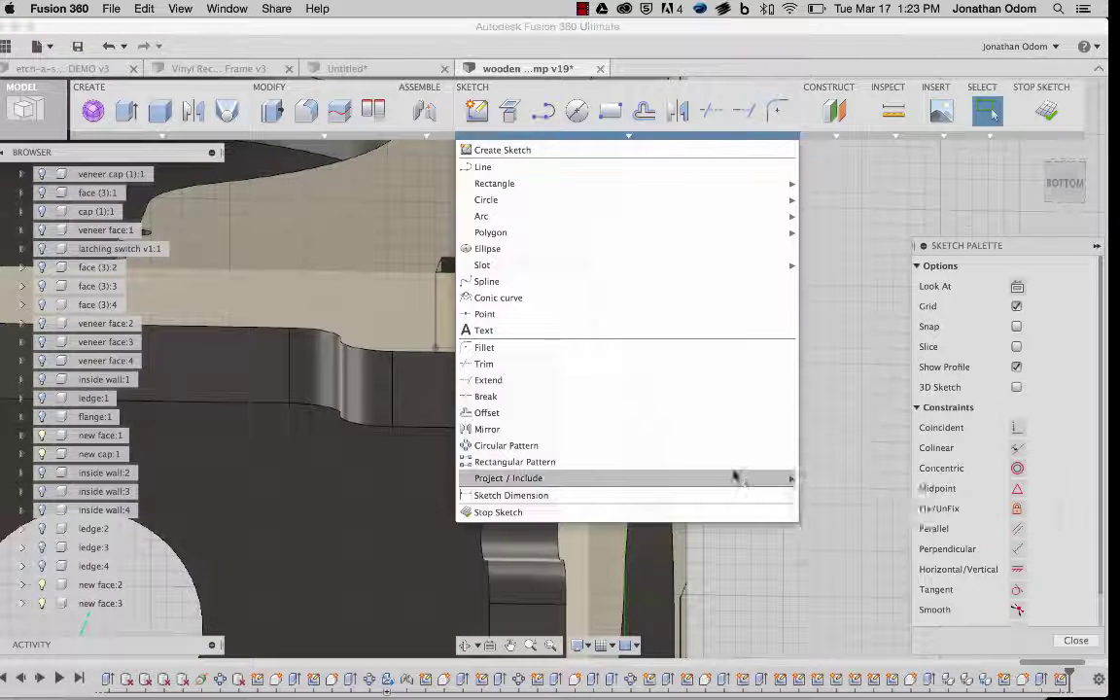
{"action": "mouse_move", "coordinate": [741, 481]}
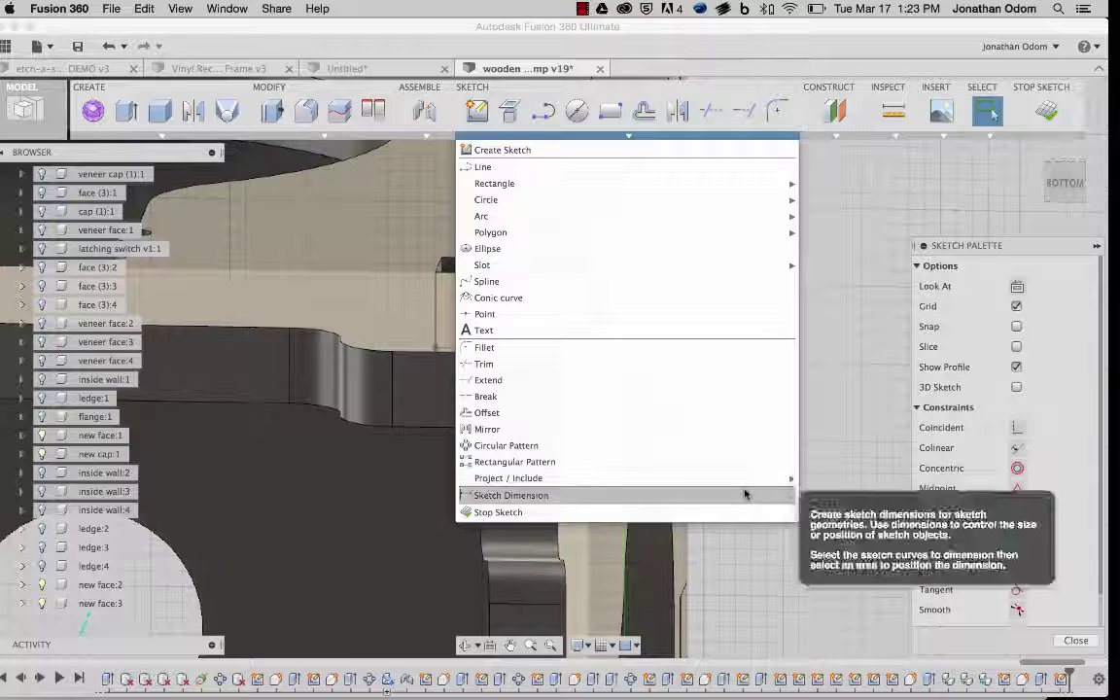
{"action": "left_click", "coordinate": [782, 495]}
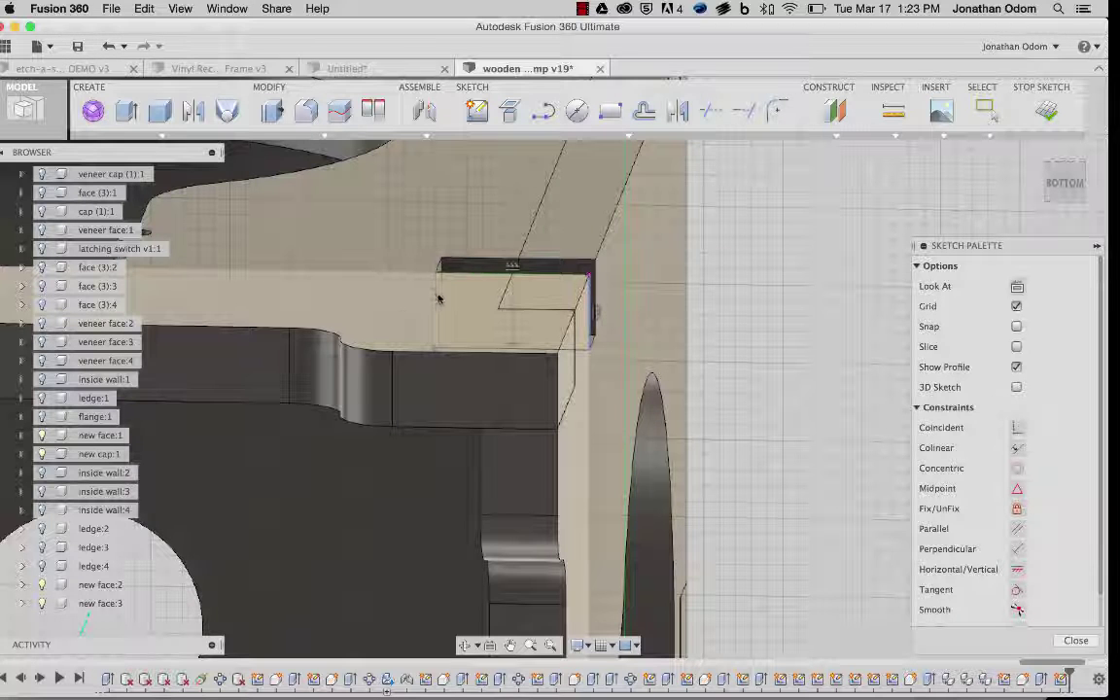
{"action": "left_click", "coordinate": [523, 212]}
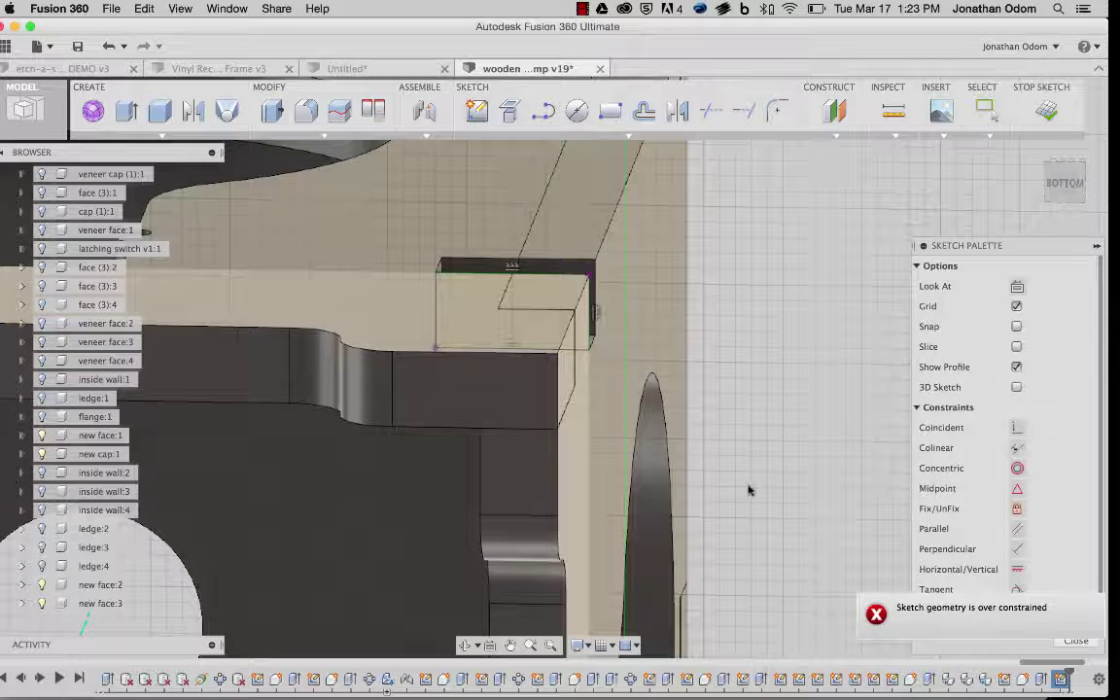
{"action": "middle_click_drag", "start_coordinate": [733, 473], "coordinate": [737, 435], "text": "shift"}
{"action": "key", "text": "Escape"}
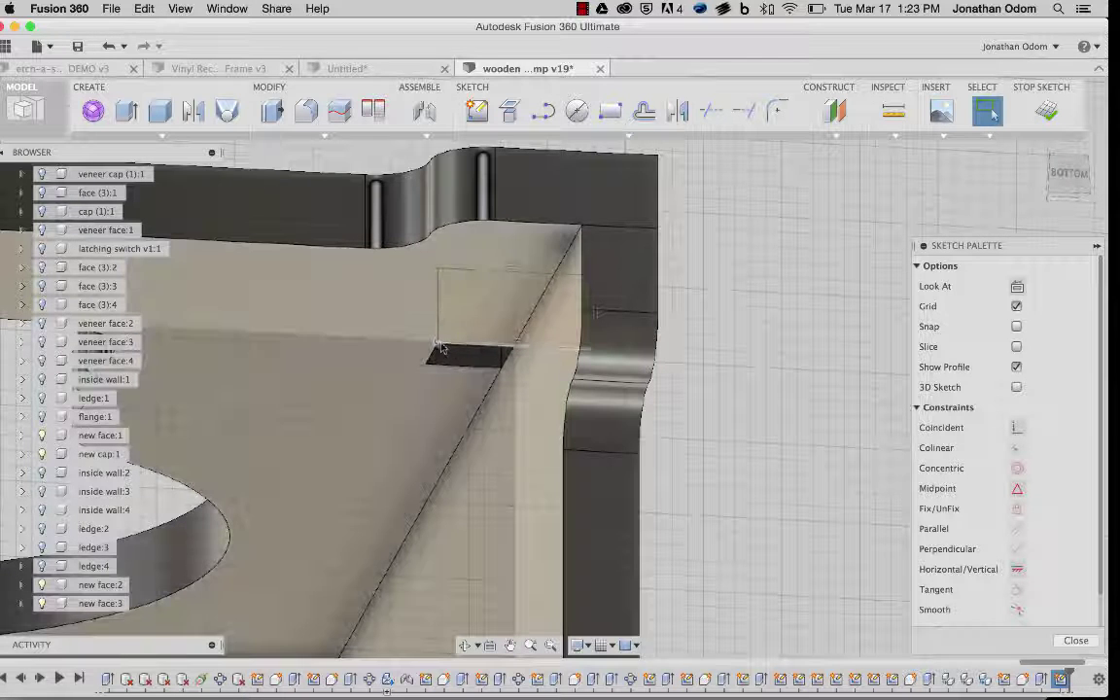
Step: Offset only the rectangle's inner long edge by about 15/64 in towards the box interior, with loop selection off
{"action": "middle_click_drag", "start_coordinate": [709, 355], "coordinate": [685, 345]}
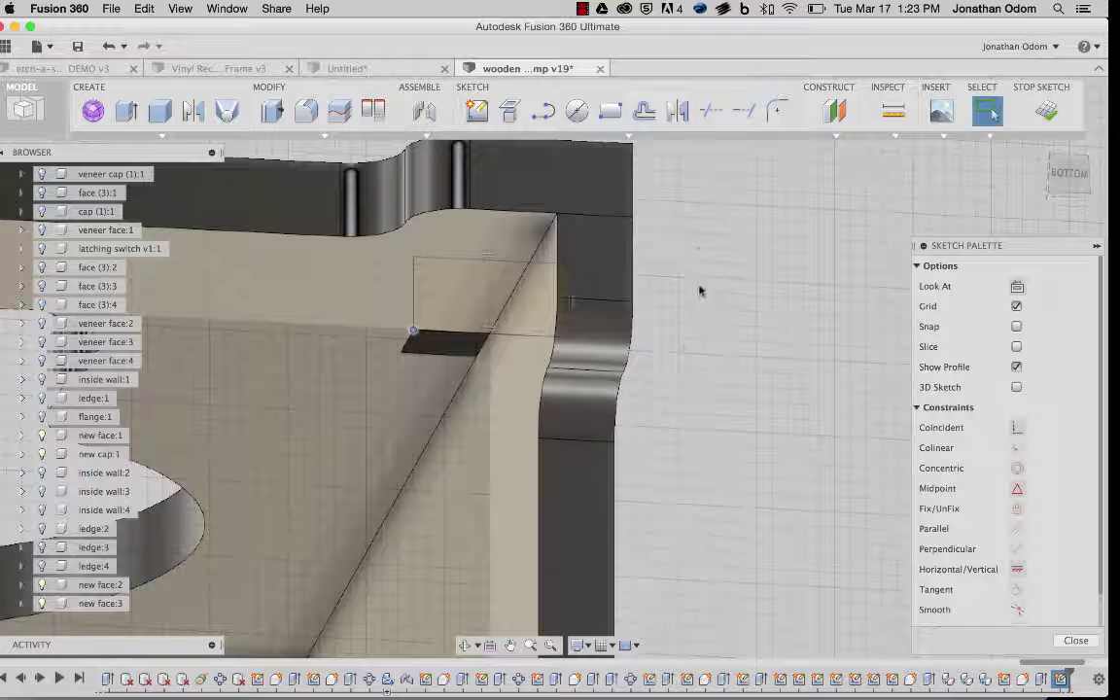
{"action": "left_click", "coordinate": [644, 110]}
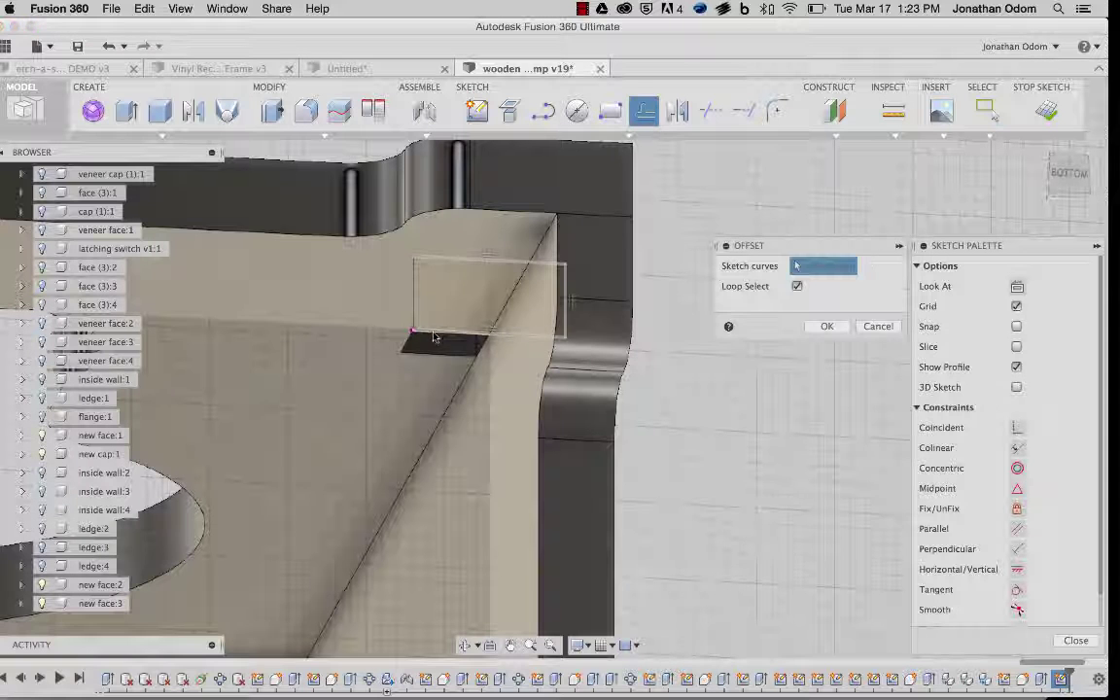
{"action": "left_click", "coordinate": [877, 325]}
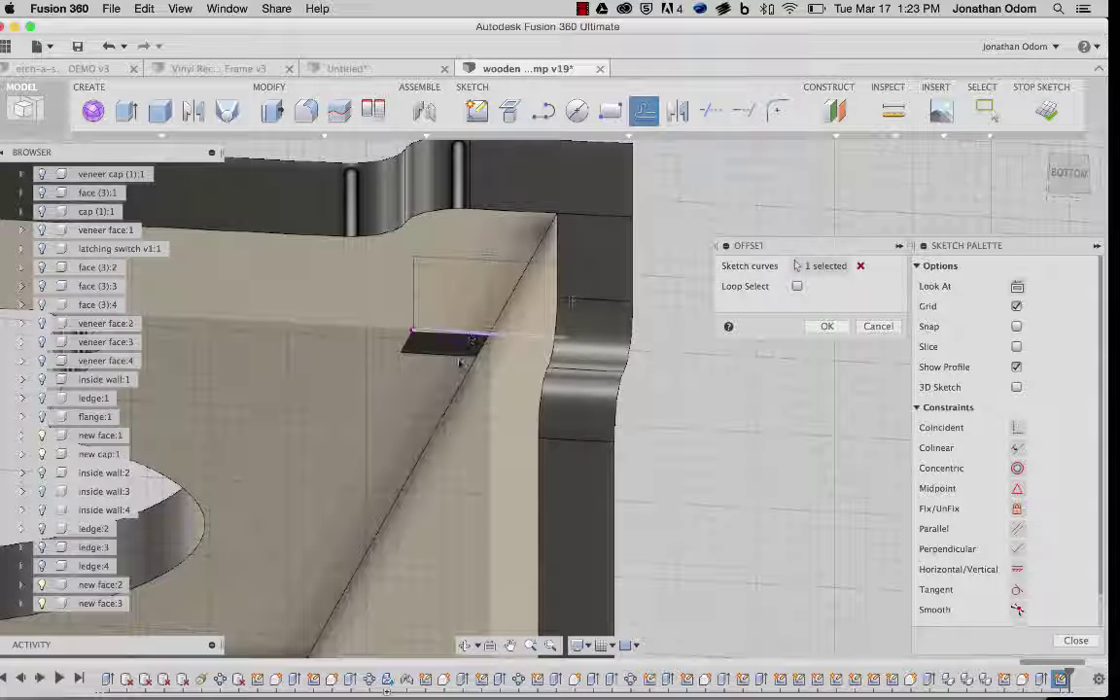
{"action": "left_click", "coordinate": [484, 412]}
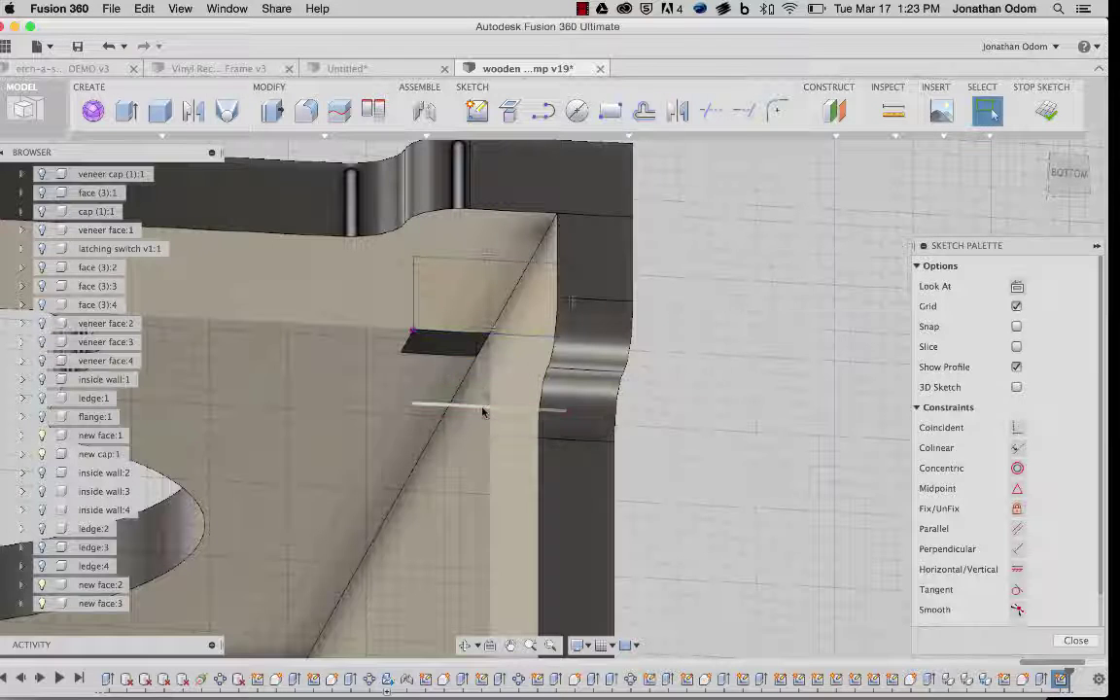
{"action": "right_click", "coordinate": [726, 195]}
{"action": "left_click", "coordinate": [731, 153]}
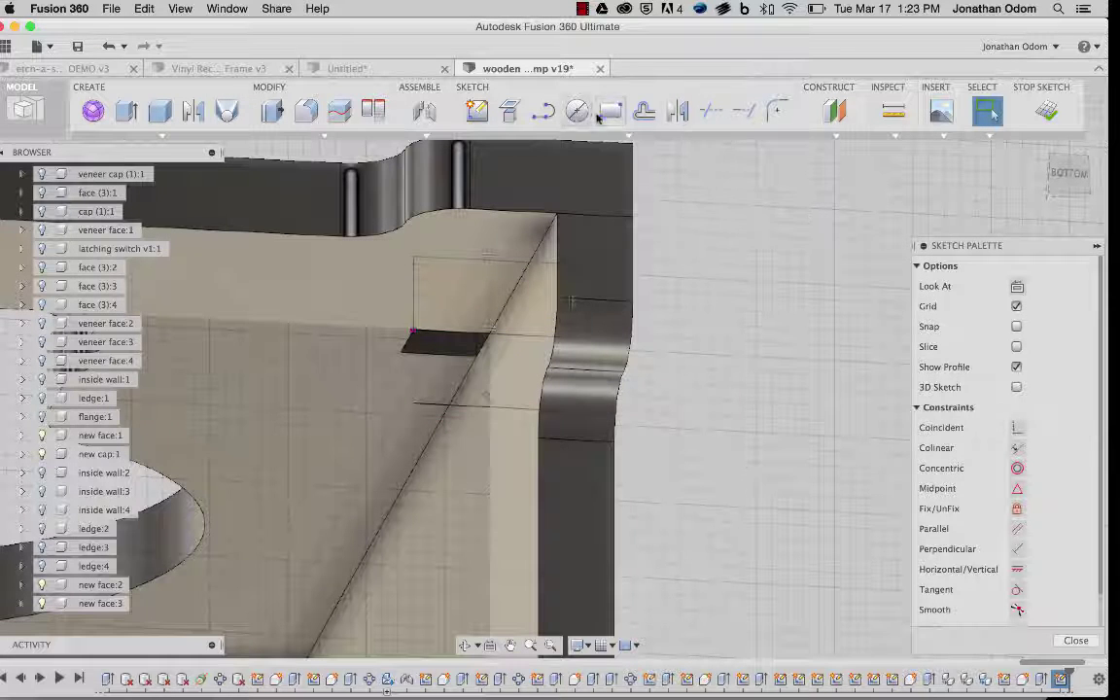
Step: Draw a line from the rectangle's inner corner, at the slot's end, perpendicular to the offset line
{"action": "left_click", "coordinate": [543, 111]}
{"action": "left_click", "coordinate": [415, 331]}
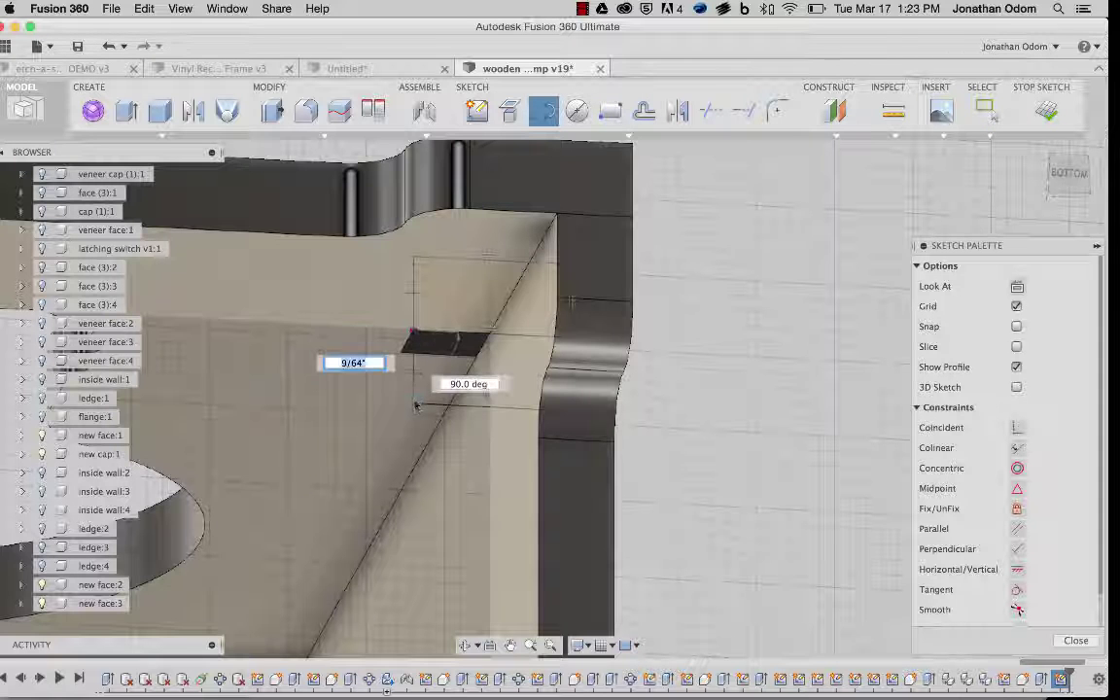
{"action": "left_click", "coordinate": [415, 400]}
{"action": "key", "text": "Escape"}
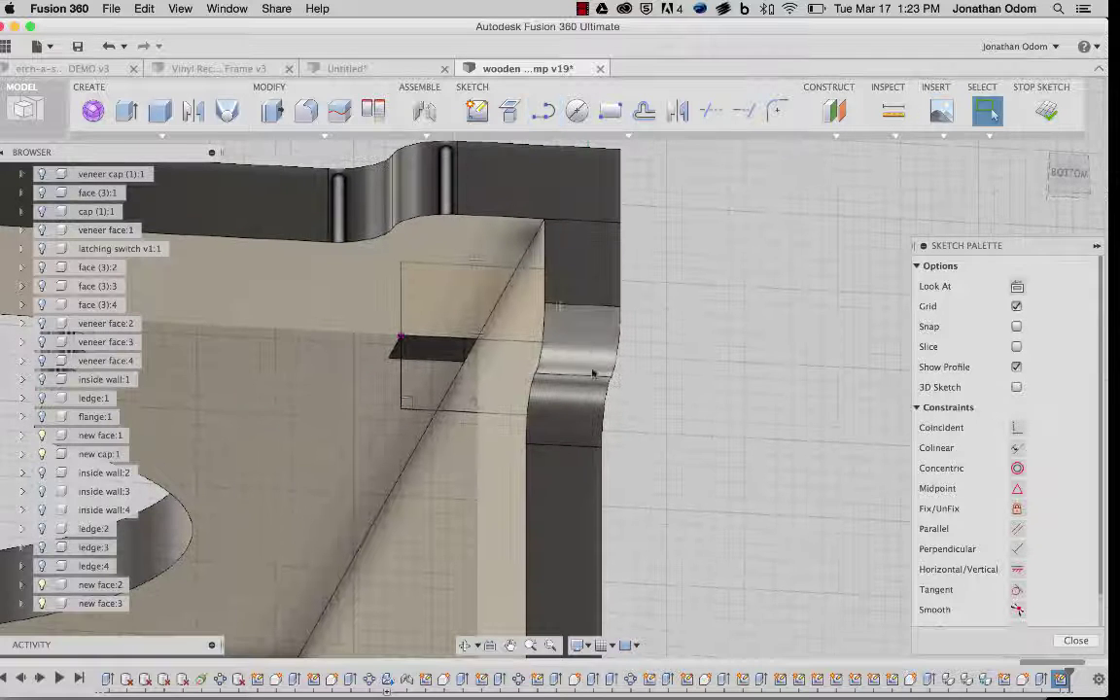
Step: Draw a second line from the long edge's midpoint to the offset line and trim the excess to close a square
{"action": "key", "text": "t"}
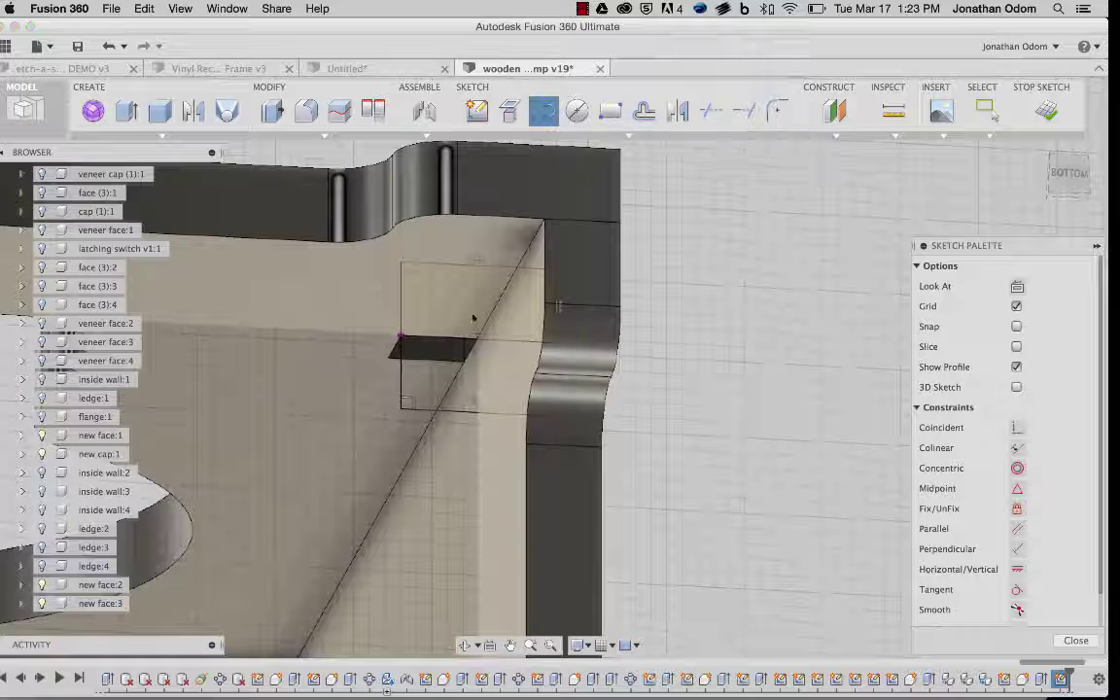
{"action": "left_click", "coordinate": [476, 345]}
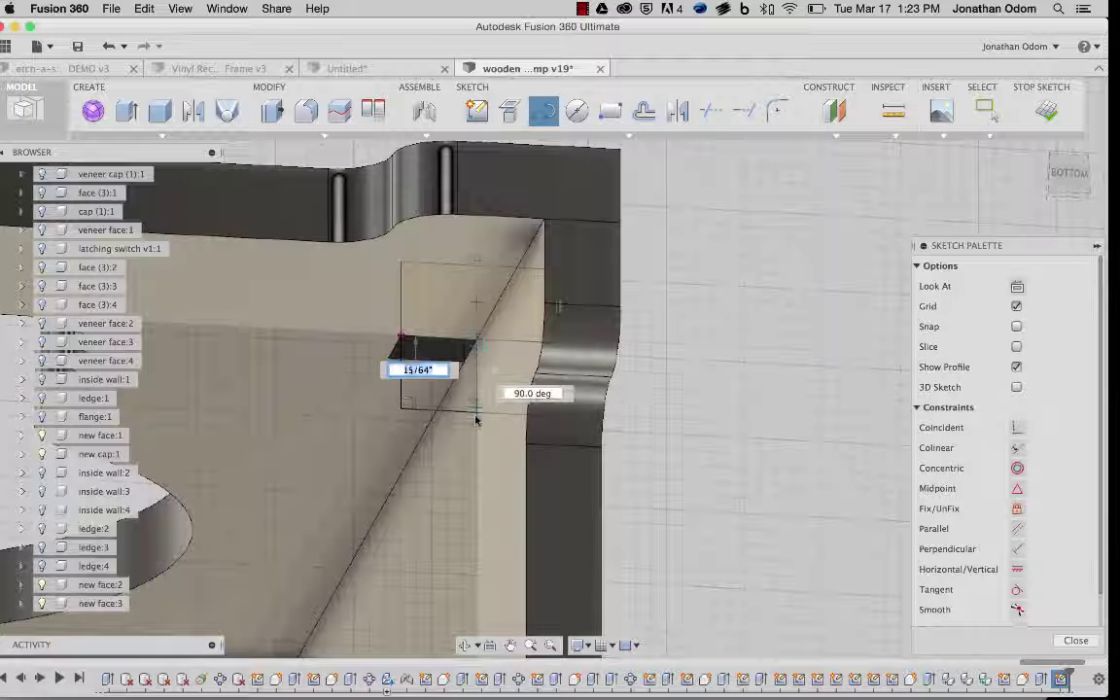
{"action": "left_click", "coordinate": [477, 418]}
{"action": "key", "text": "Escape"}
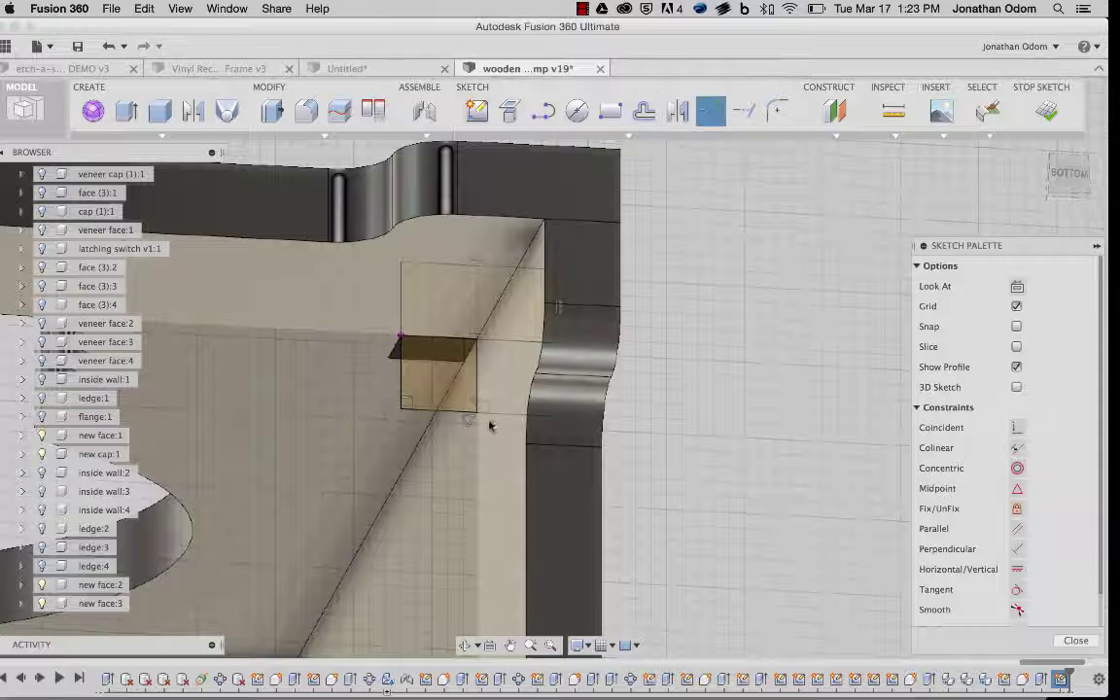
{"action": "middle_click_drag", "start_coordinate": [691, 385], "coordinate": [717, 369]}
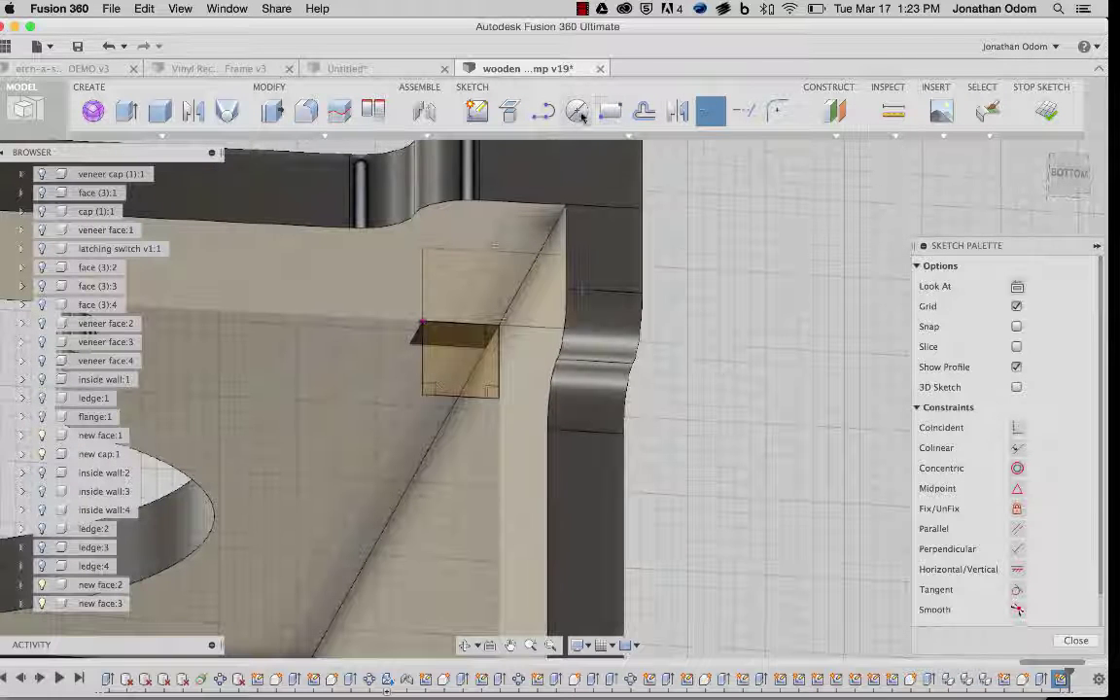
Step: Draw a diagonal line of about 11/32 in at 45 degrees between opposite corners of the small square
{"action": "middle_click_drag", "start_coordinate": [671, 271], "coordinate": [696, 303], "text": "shift"}
{"action": "scroll", "coordinate": [660, 289], "scroll_direction": "up", "scroll_amount": 3}
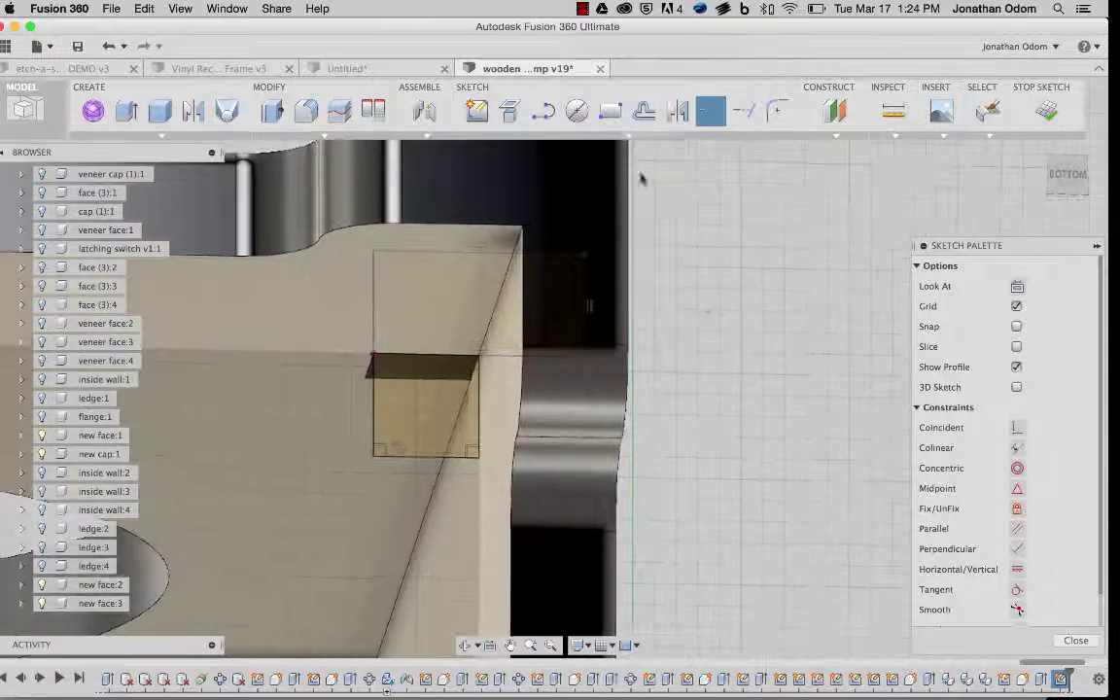
{"action": "left_click", "coordinate": [544, 111]}
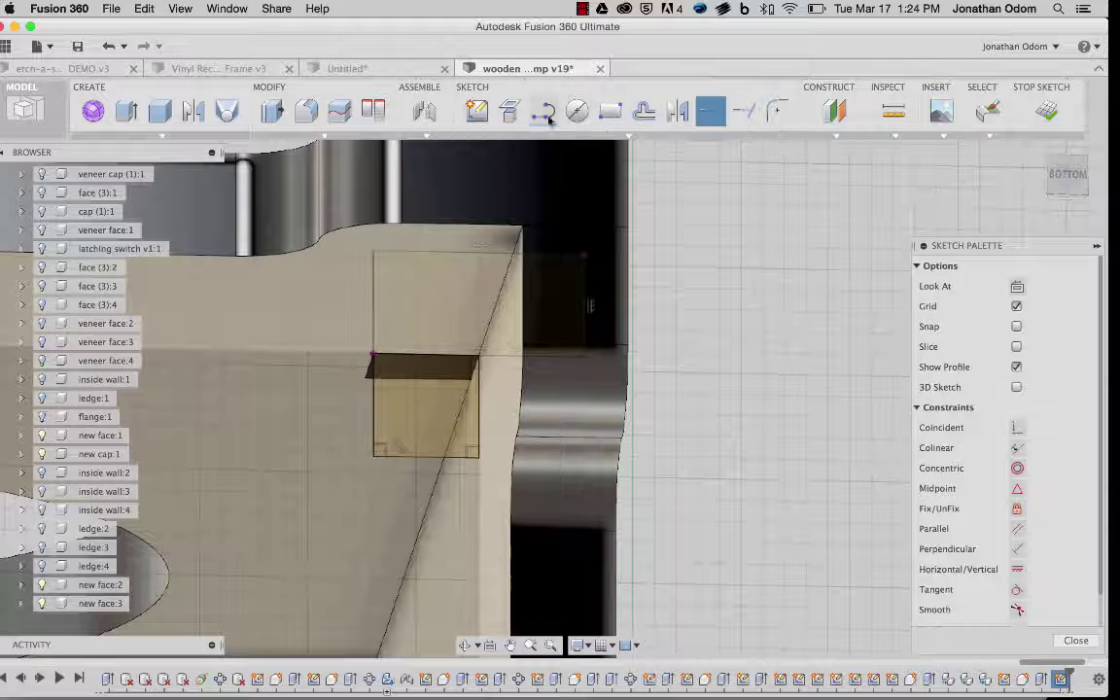
{"action": "left_click", "coordinate": [376, 451]}
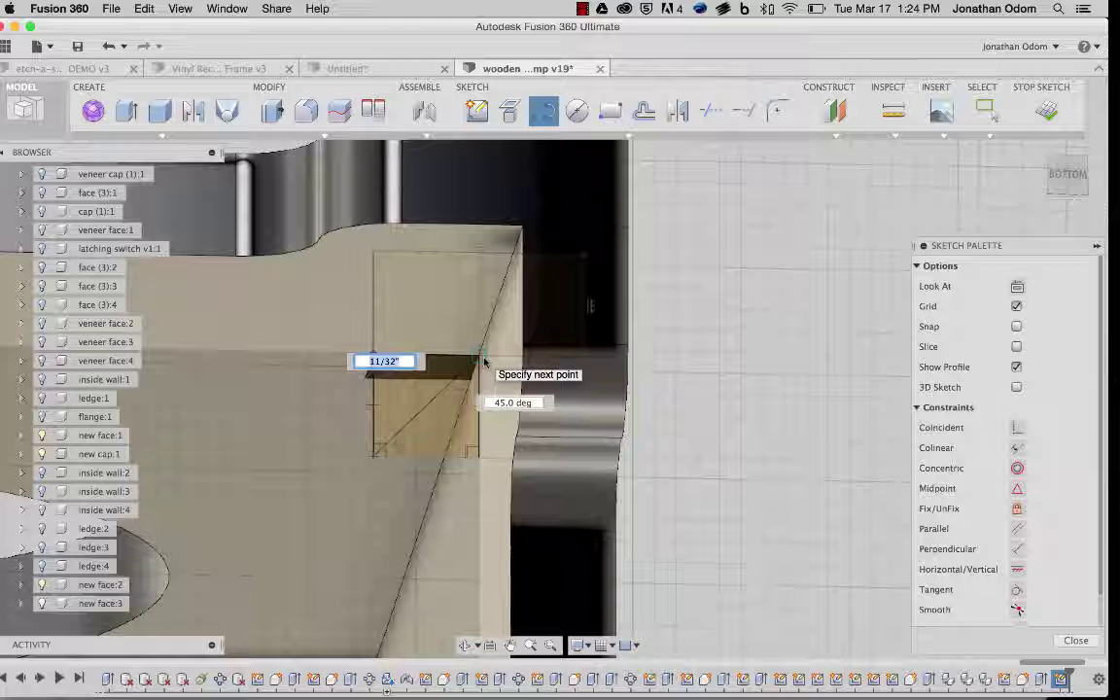
{"action": "left_click", "coordinate": [483, 361]}
Step: Draw a 3/32 in diameter circle centred on the diagonal's midpoint and finish the sketch
{"action": "key", "text": "c"}
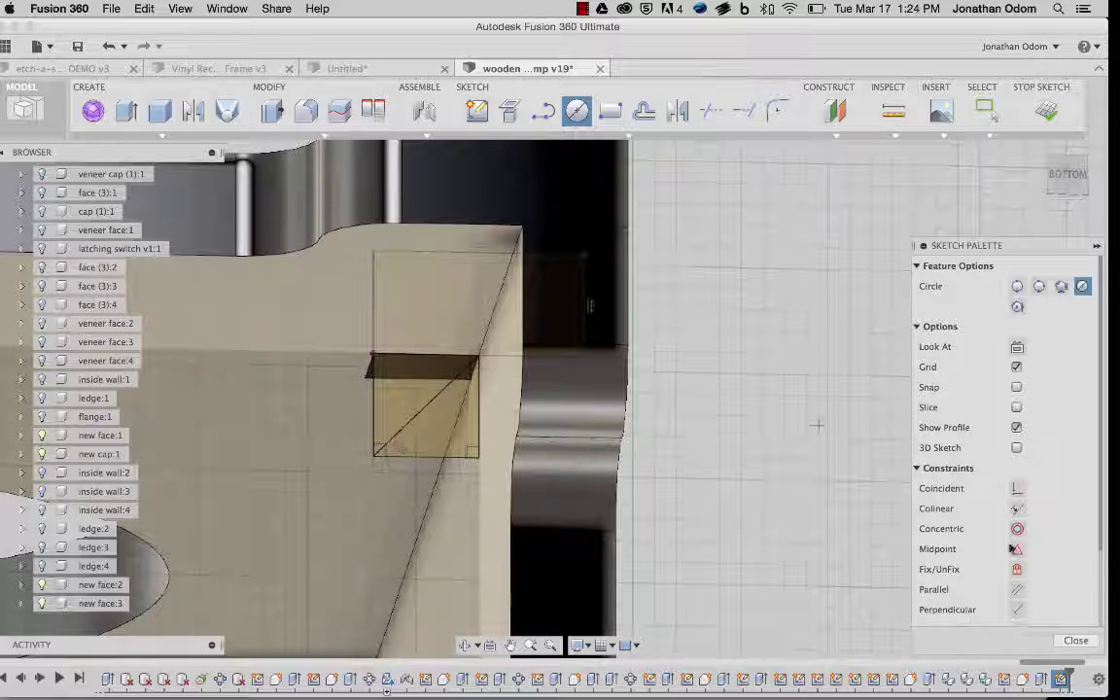
{"action": "scroll", "coordinate": [1025, 503], "scroll_direction": "down", "scroll_amount": 3}
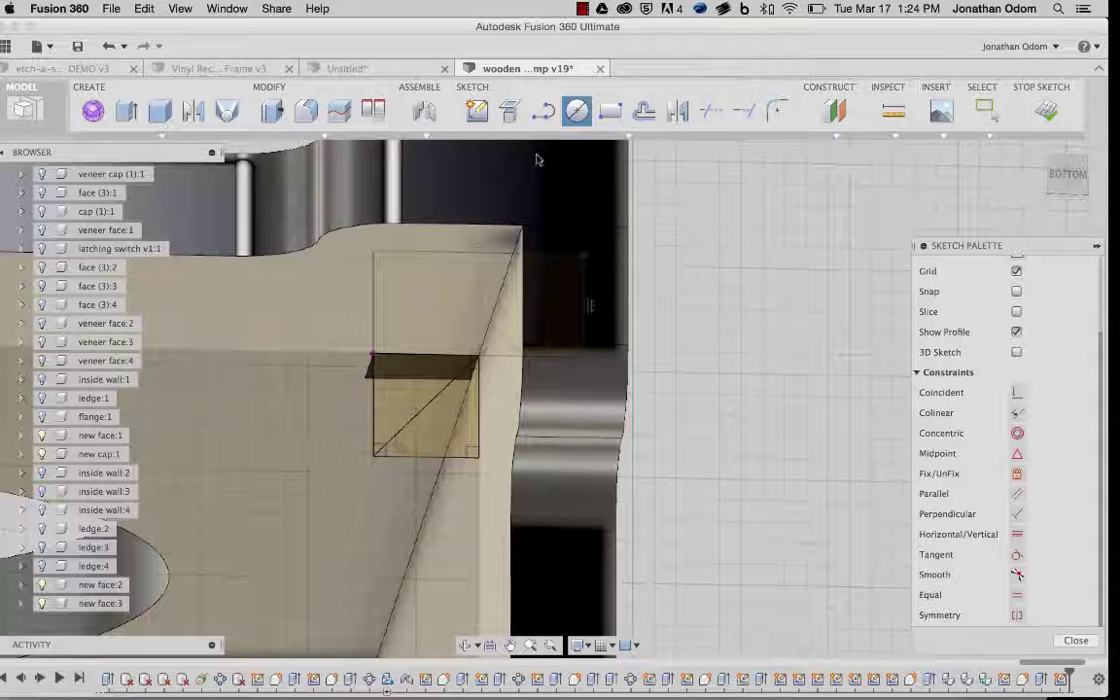
{"action": "left_click", "coordinate": [438, 420]}
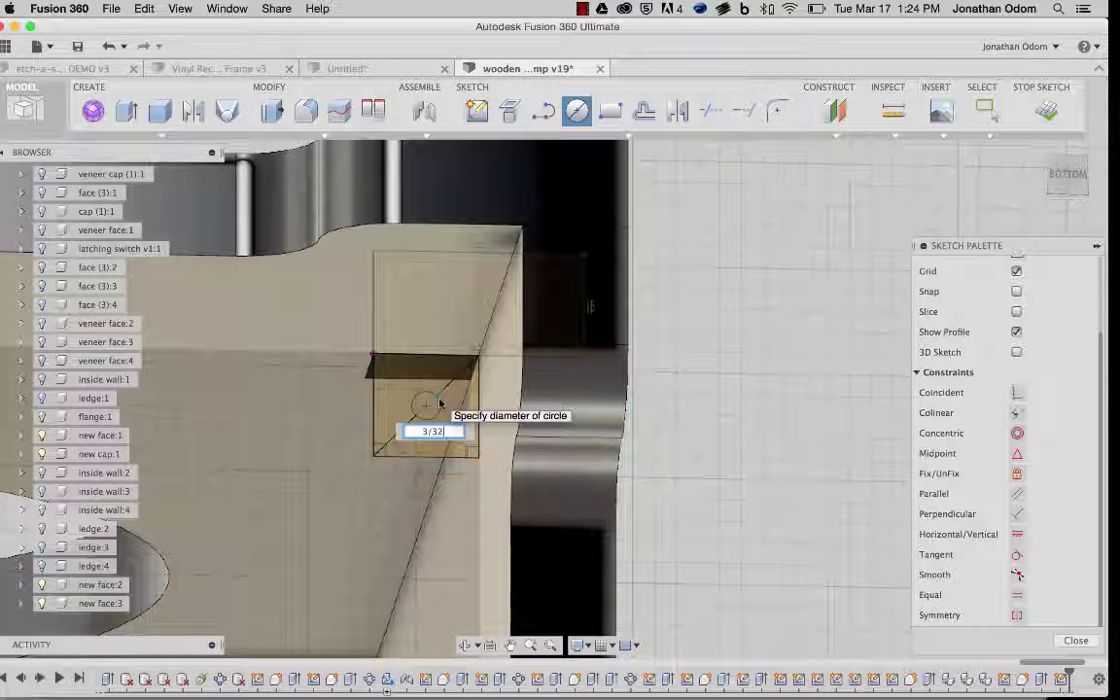
{"action": "type", "text": "\""}
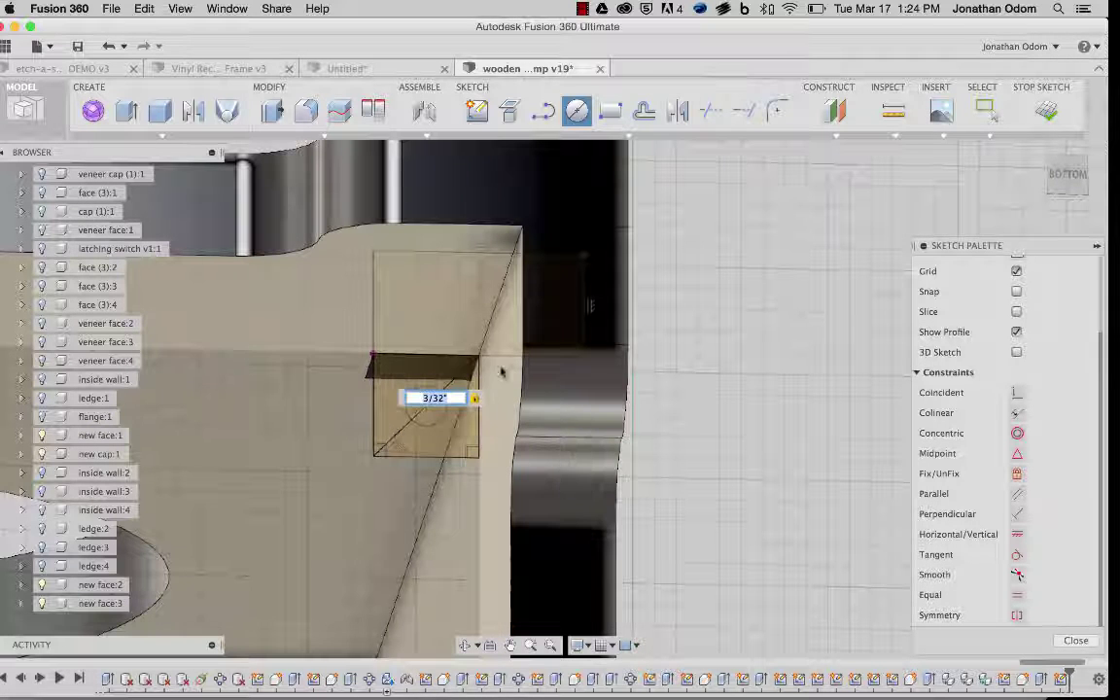
{"action": "key", "text": "Return"}
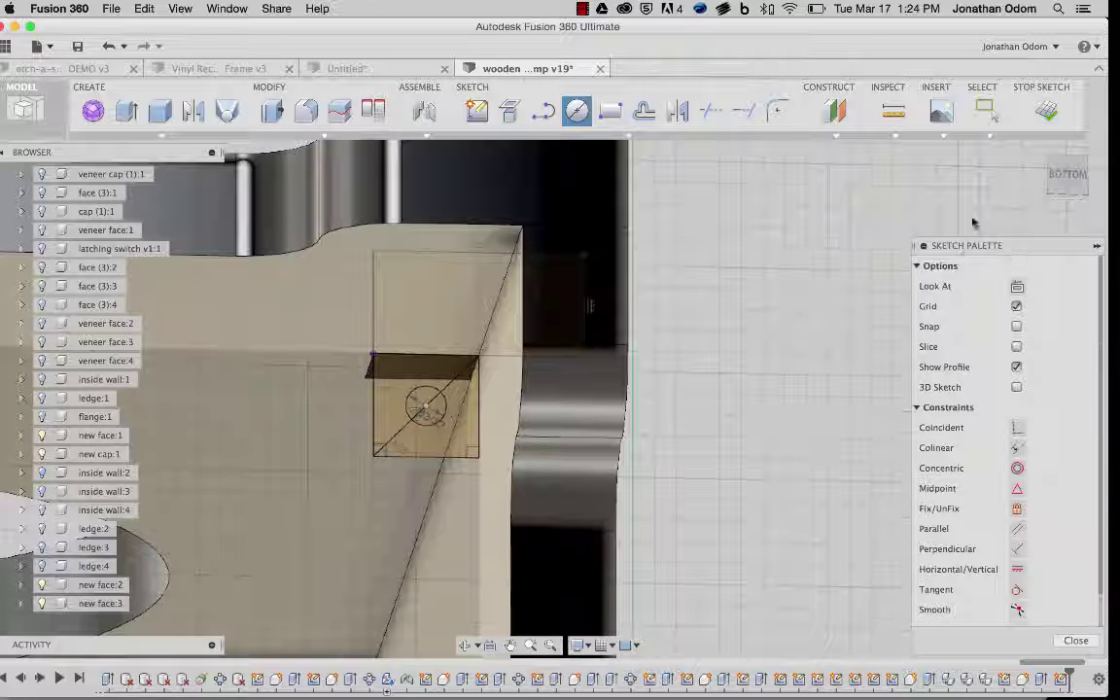
{"action": "left_click", "coordinate": [1046, 110]}
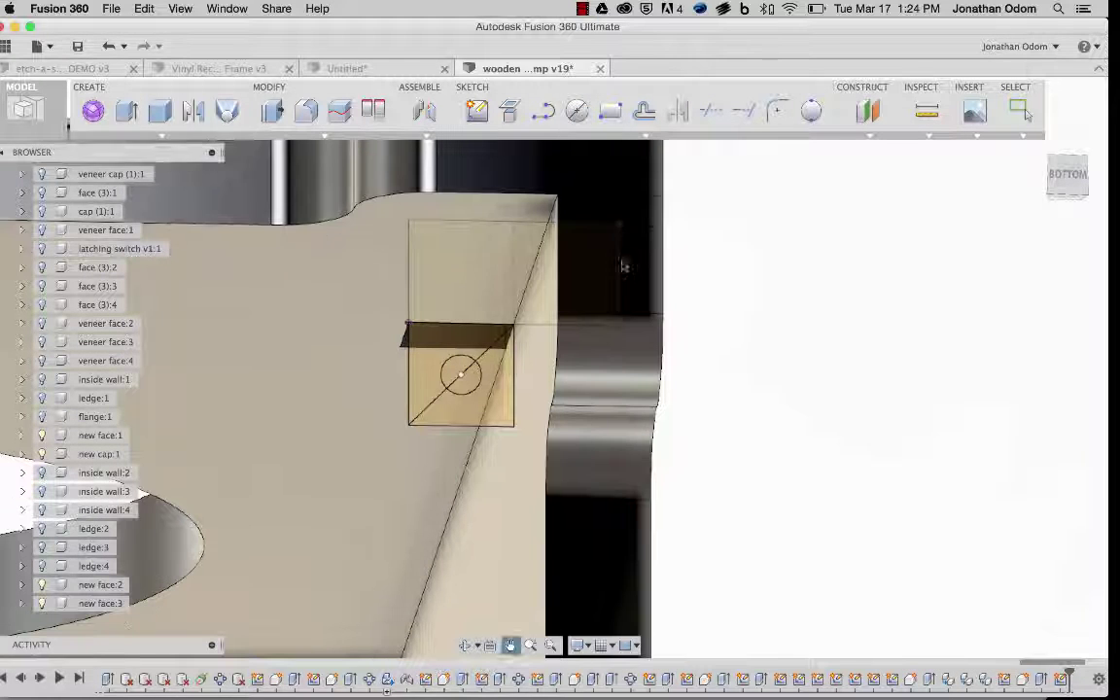
Step: Extrude the rectangle and the square around the circle as a new component by the distance thick
{"action": "left_click", "coordinate": [126, 110]}
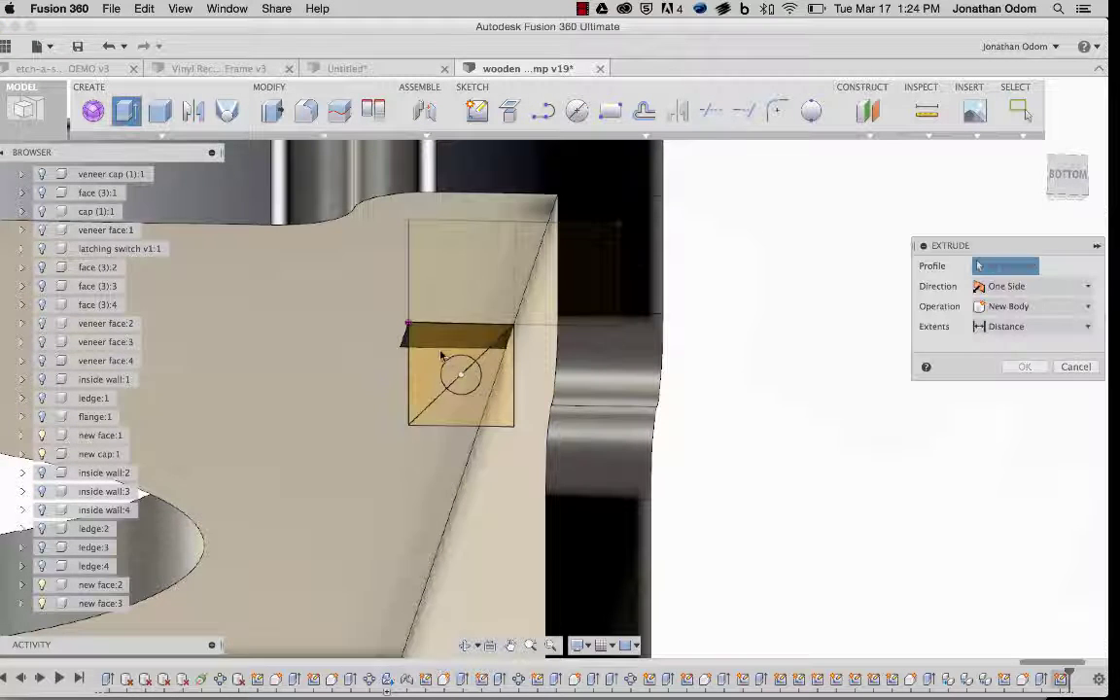
{"action": "left_click", "coordinate": [461, 291]}
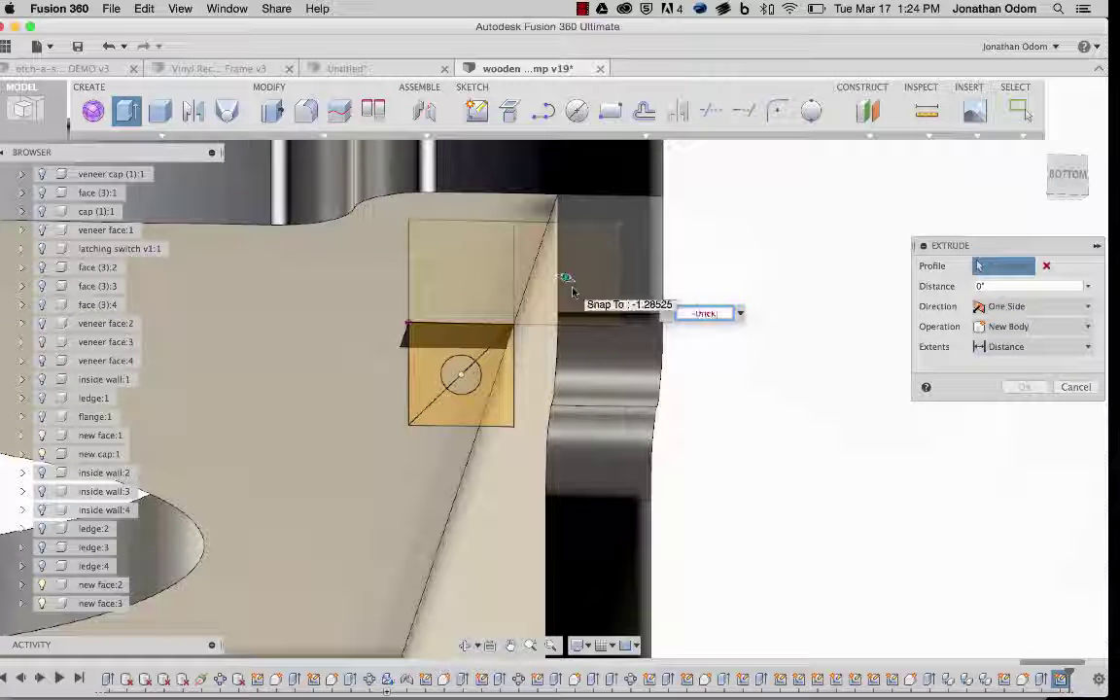
{"action": "left_click", "coordinate": [1033, 350]}
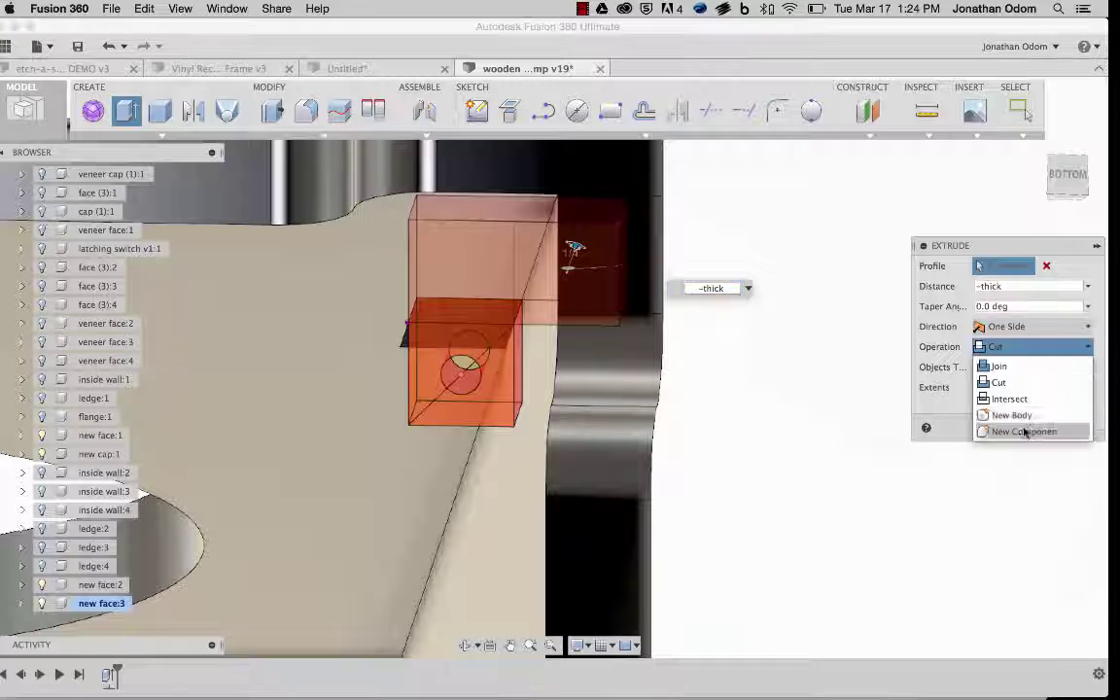
{"action": "left_click", "coordinate": [1025, 431]}
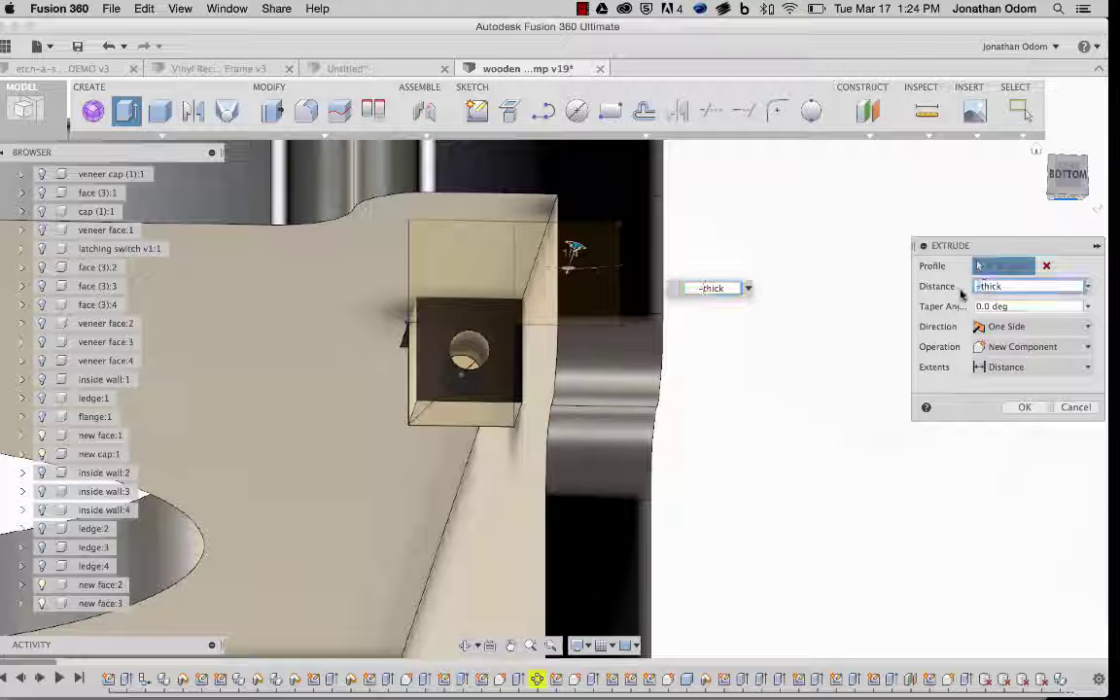
{"action": "key", "text": "BackSpace"}
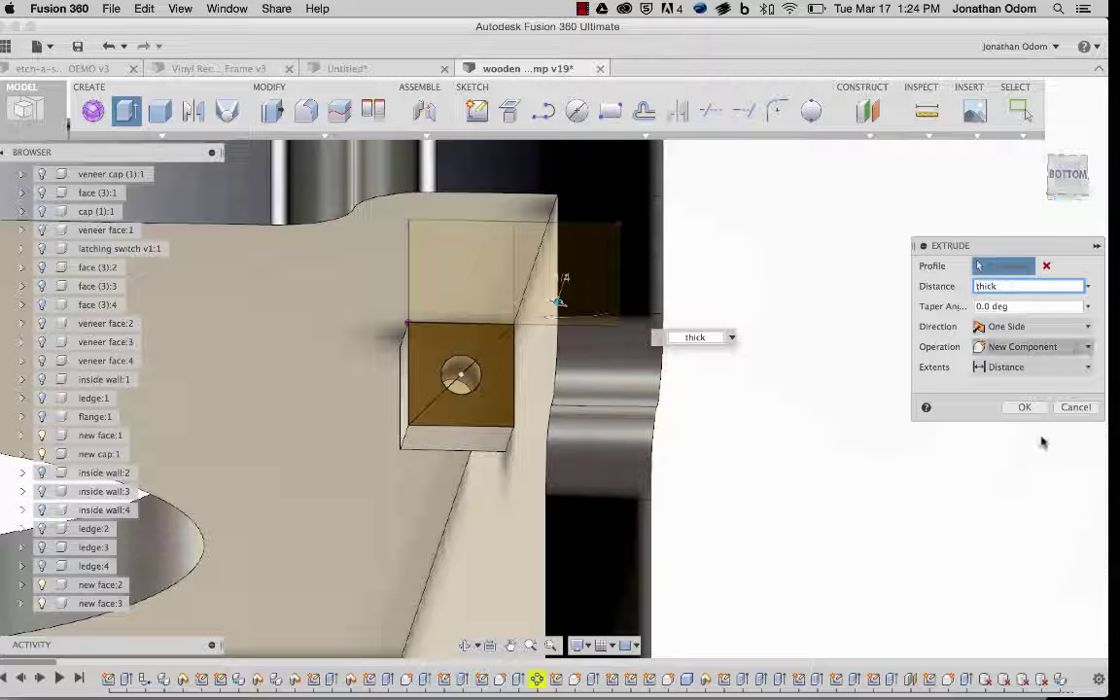
{"action": "left_click", "coordinate": [1025, 406]}
{"action": "scroll", "coordinate": [845, 390], "scroll_direction": "down", "scroll_amount": 5}
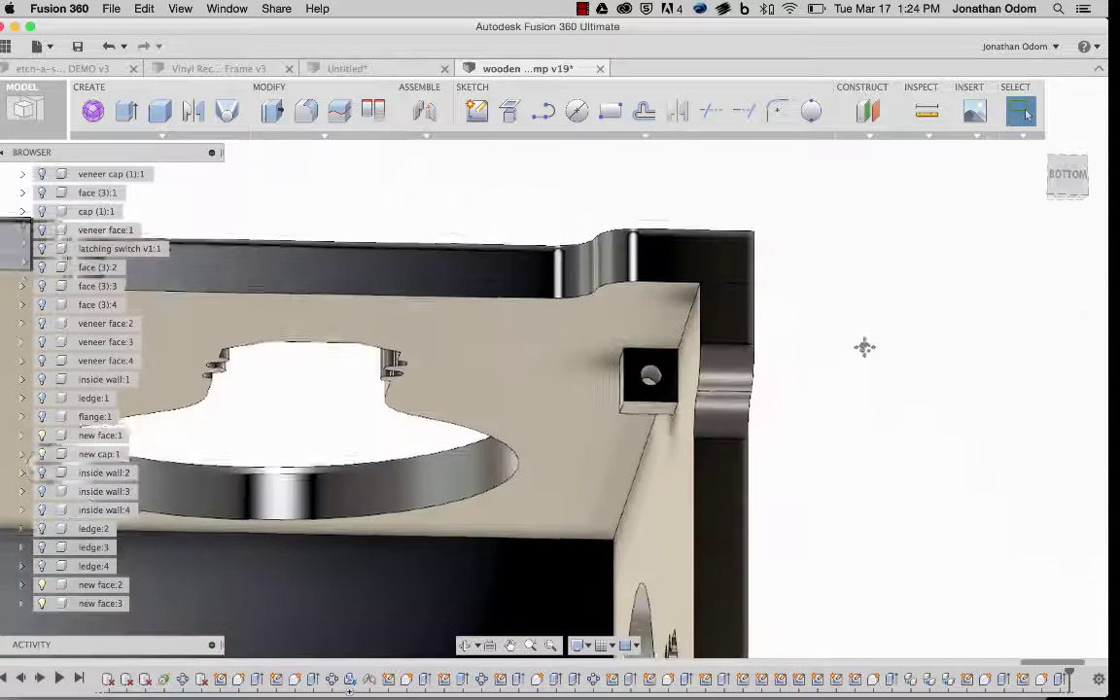
Step: Set the user parameter thick to 0.3 in and check the resized joints around the box before closing the parameters
{"action": "middle_click_drag", "start_coordinate": [864, 347], "coordinate": [890, 217]}
{"action": "scroll", "coordinate": [714, 250], "scroll_direction": "down", "scroll_amount": 3}
{"action": "middle_click_drag", "start_coordinate": [870, 270], "coordinate": [588, 289], "text": "shift"}
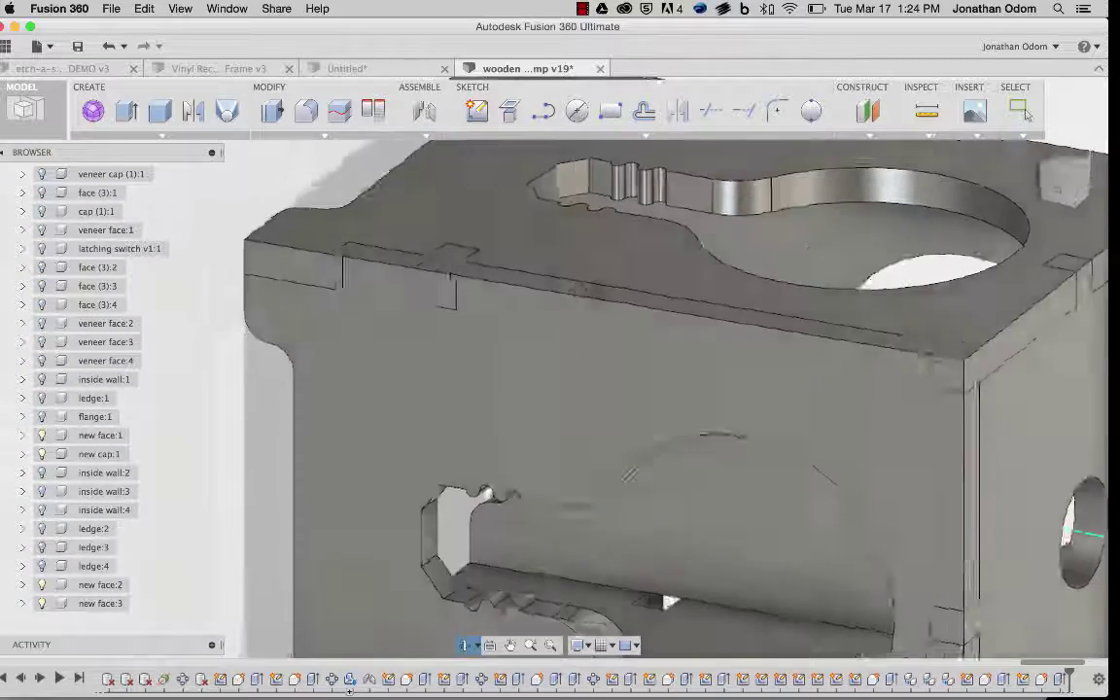
{"action": "left_click", "coordinate": [269, 86]}
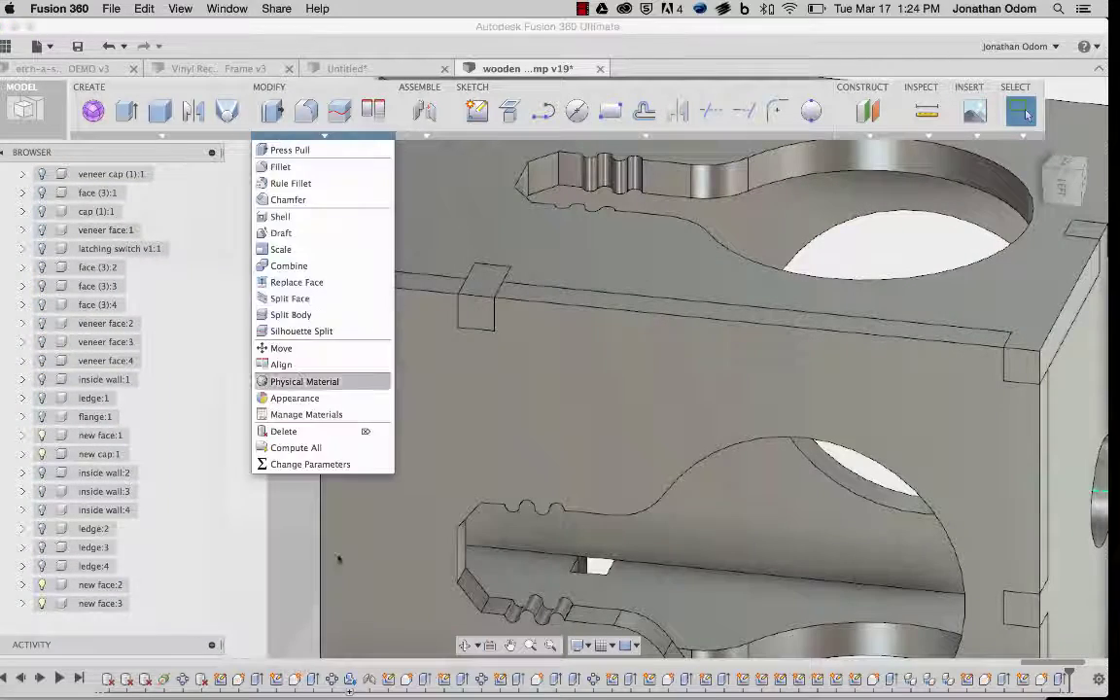
{"action": "left_click", "coordinate": [301, 463]}
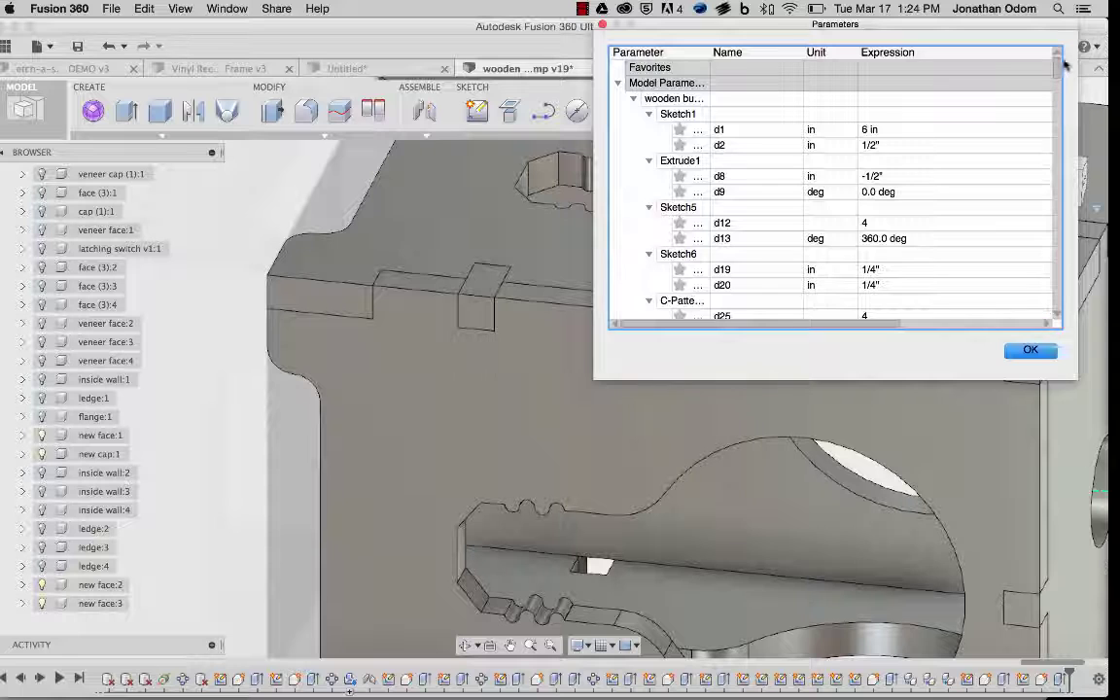
{"action": "left_click_drag", "start_coordinate": [1060, 66], "coordinate": [1054, 314]}
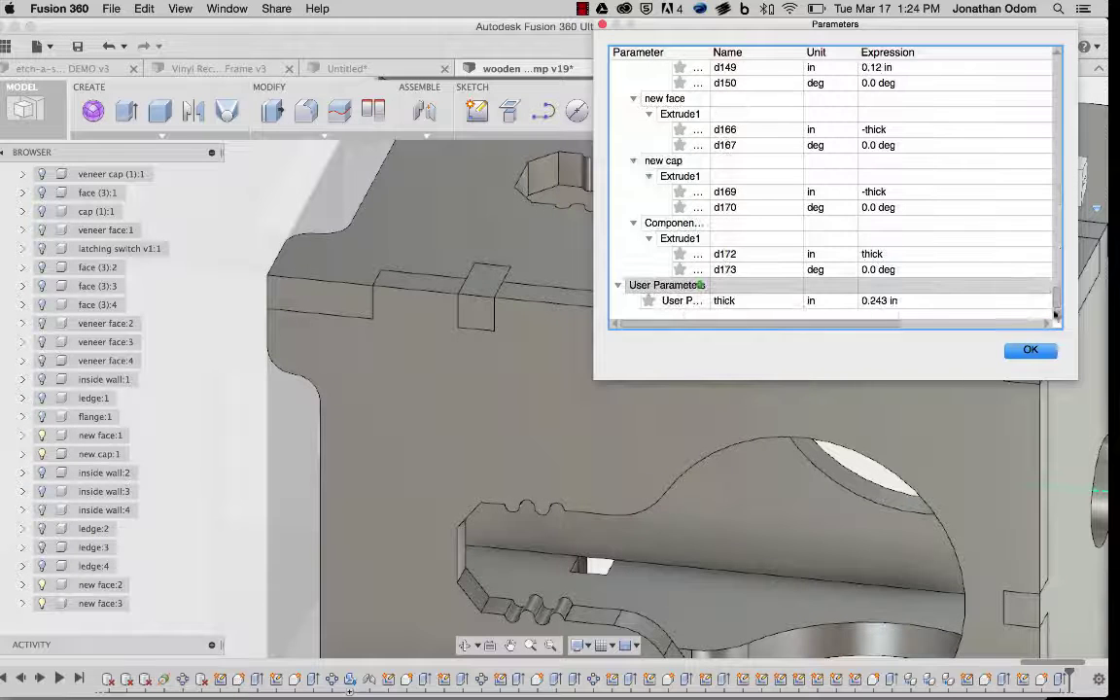
{"action": "left_click", "coordinate": [885, 299]}
{"action": "type", "text": ".3"}
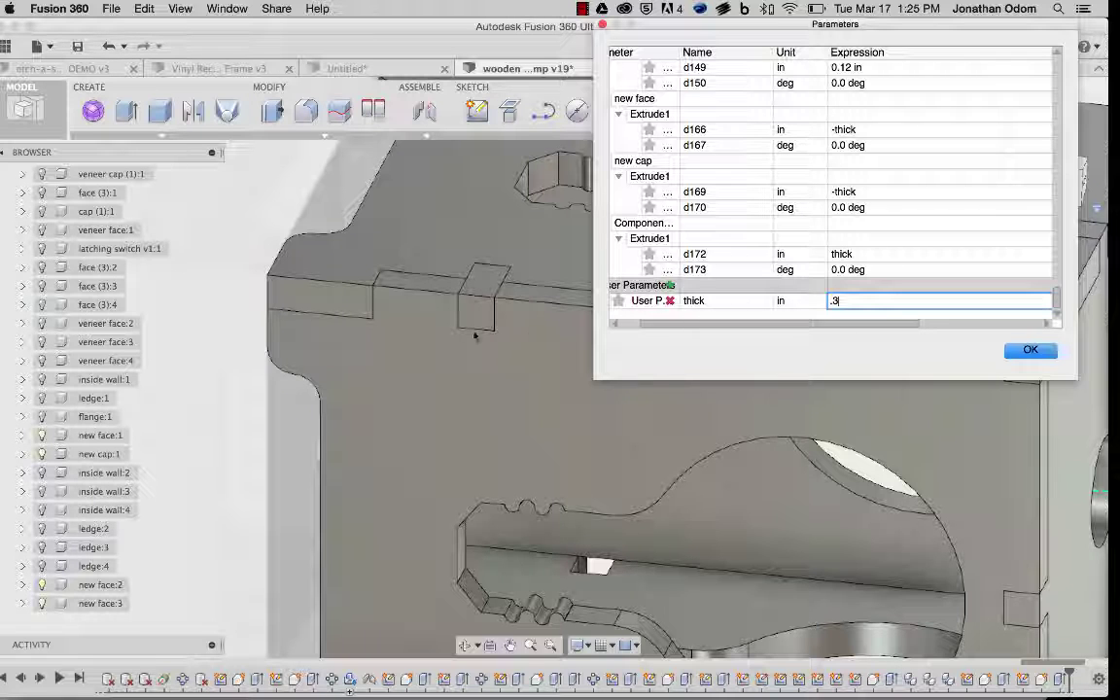
{"action": "key", "text": "Return"}
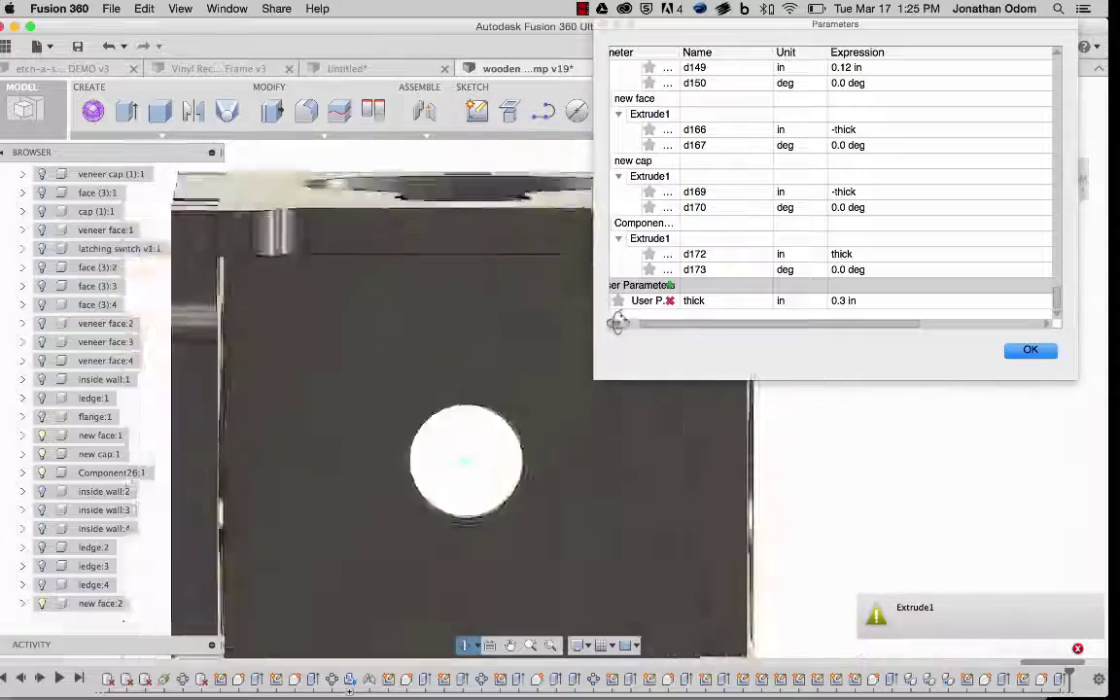
{"action": "middle_click_drag", "start_coordinate": [617, 323], "coordinate": [486, 223], "text": "shift"}
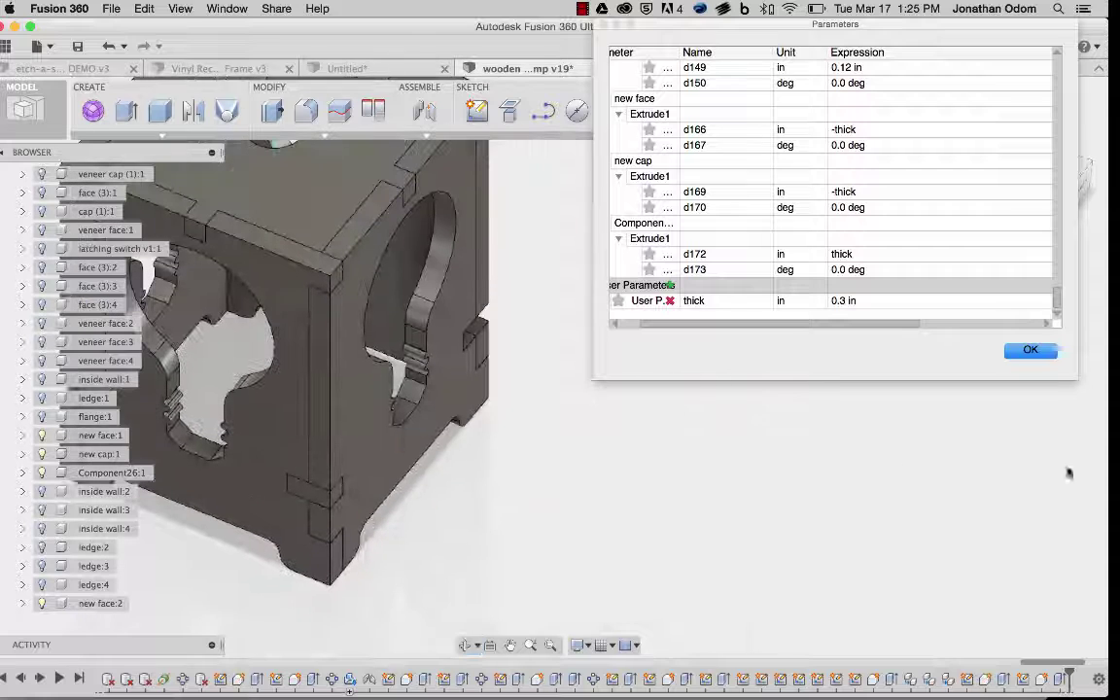
{"action": "left_click", "coordinate": [1030, 350]}
Step: Rename the newly extruded corner tab component as "new ledge"
{"action": "middle_click_drag", "start_coordinate": [592, 399], "coordinate": [374, 481], "text": "shift"}
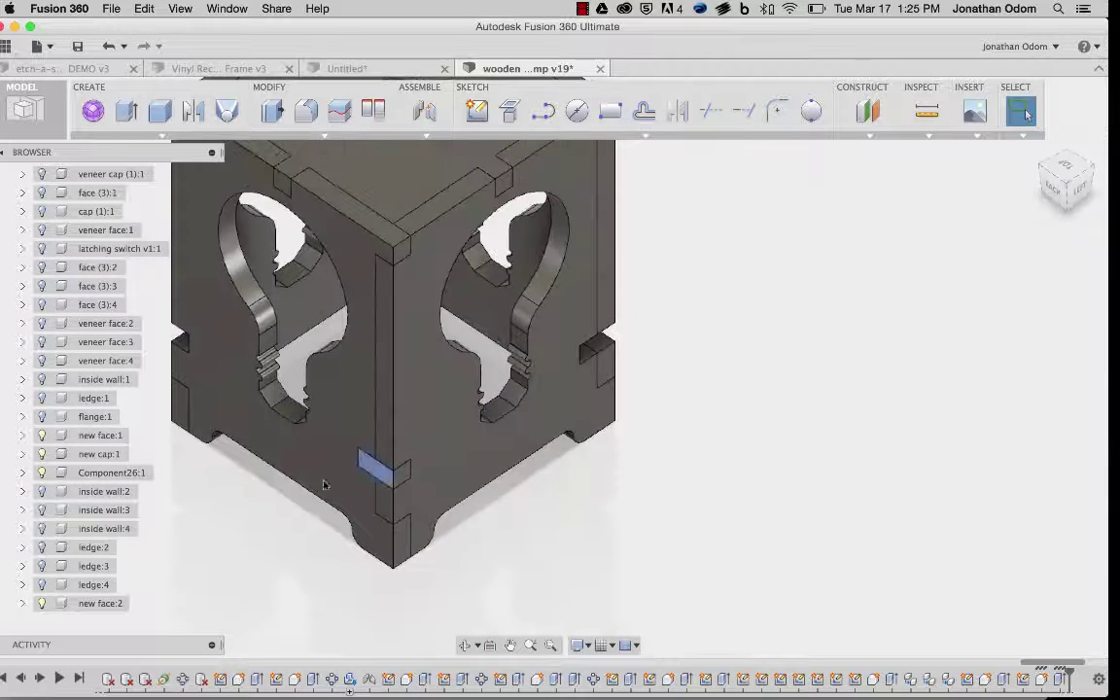
{"action": "scroll", "coordinate": [103, 541], "scroll_direction": "down", "scroll_amount": 2}
{"action": "left_click", "coordinate": [117, 438]}
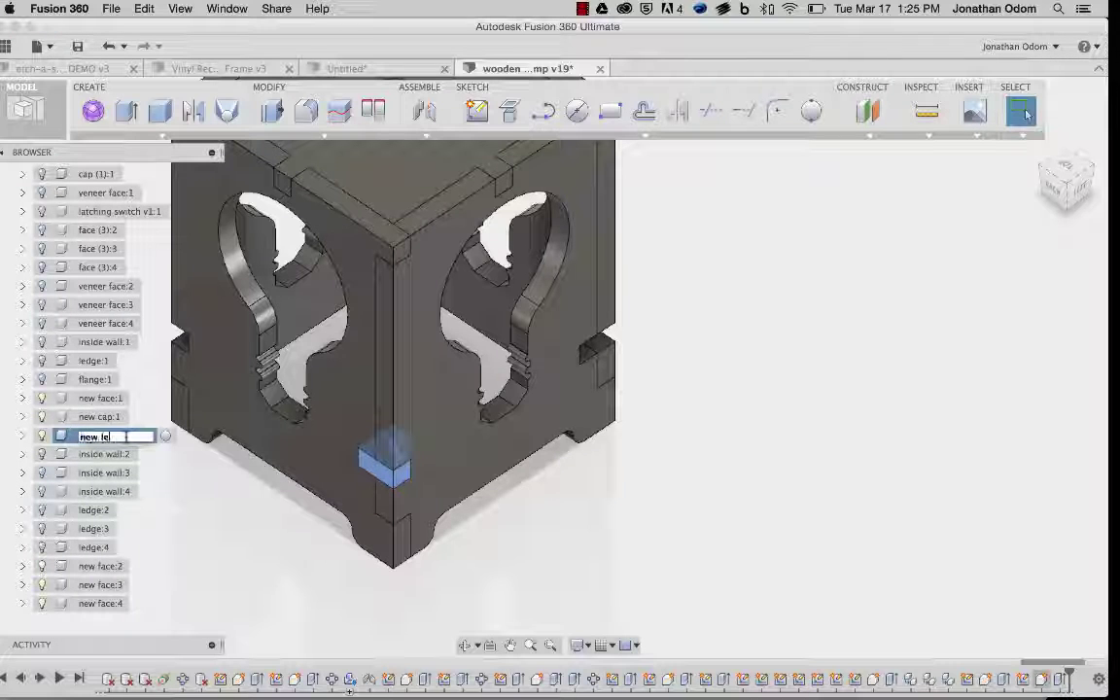
{"action": "key", "text": "Return"}
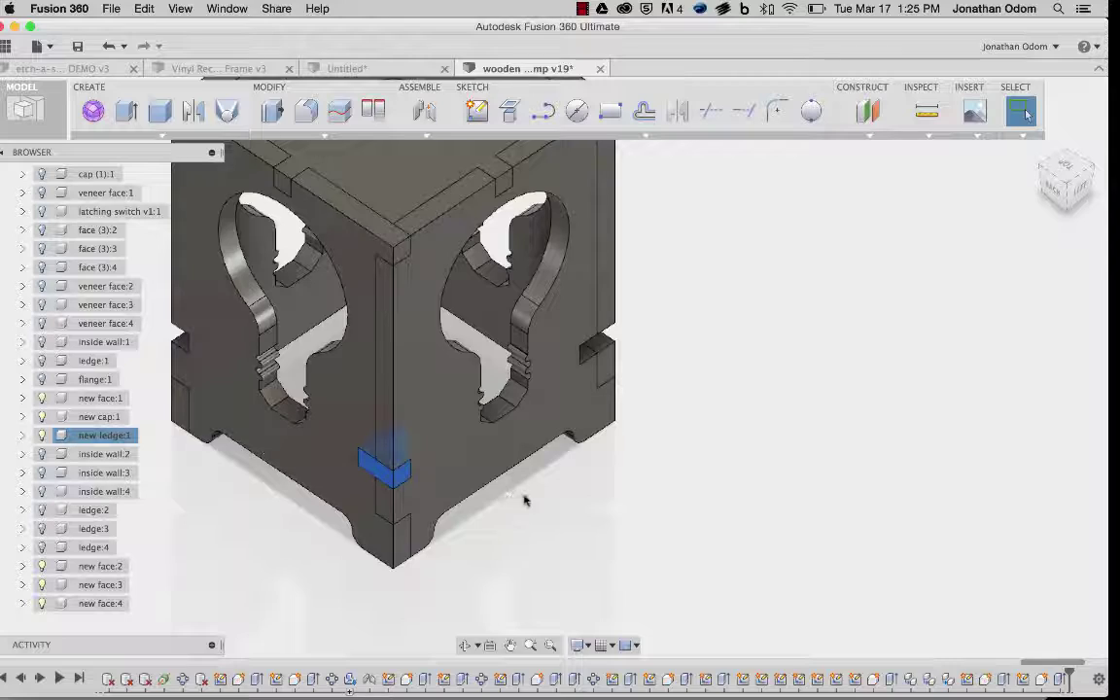
{"action": "mouse_move", "coordinate": [573, 483]}
{"action": "middle_mouse_down", "text": "shift"}
{"action": "mouse_move", "coordinate": [623, 540]}
{"action": "mouse_move", "coordinate": [577, 452]}
{"action": "mouse_move", "coordinate": [738, 488]}
{"action": "mouse_move", "coordinate": [670, 500]}
{"action": "mouse_move", "coordinate": [708, 520]}
{"action": "mouse_move", "coordinate": [561, 205]}
{"action": "mouse_move", "coordinate": [612, 155]}
{"action": "middle_mouse_up", "text": "shift"}
{"action": "left_click", "coordinate": [645, 135]}
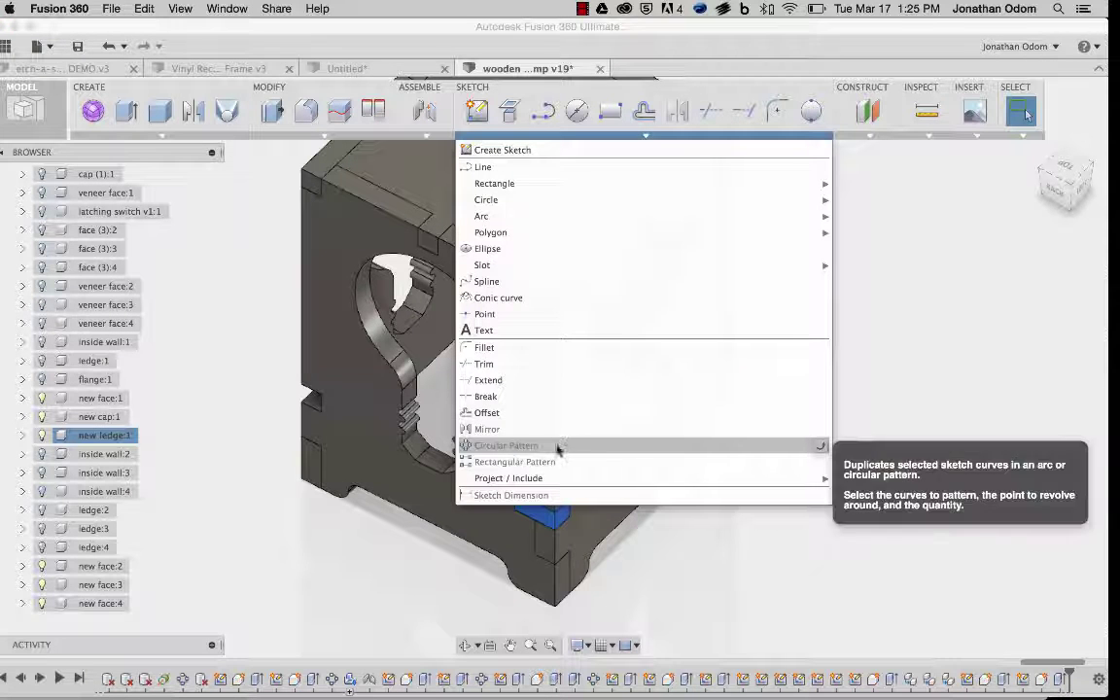
{"action": "left_click", "coordinate": [101, 417]}
{"action": "left_click", "coordinate": [107, 435]}
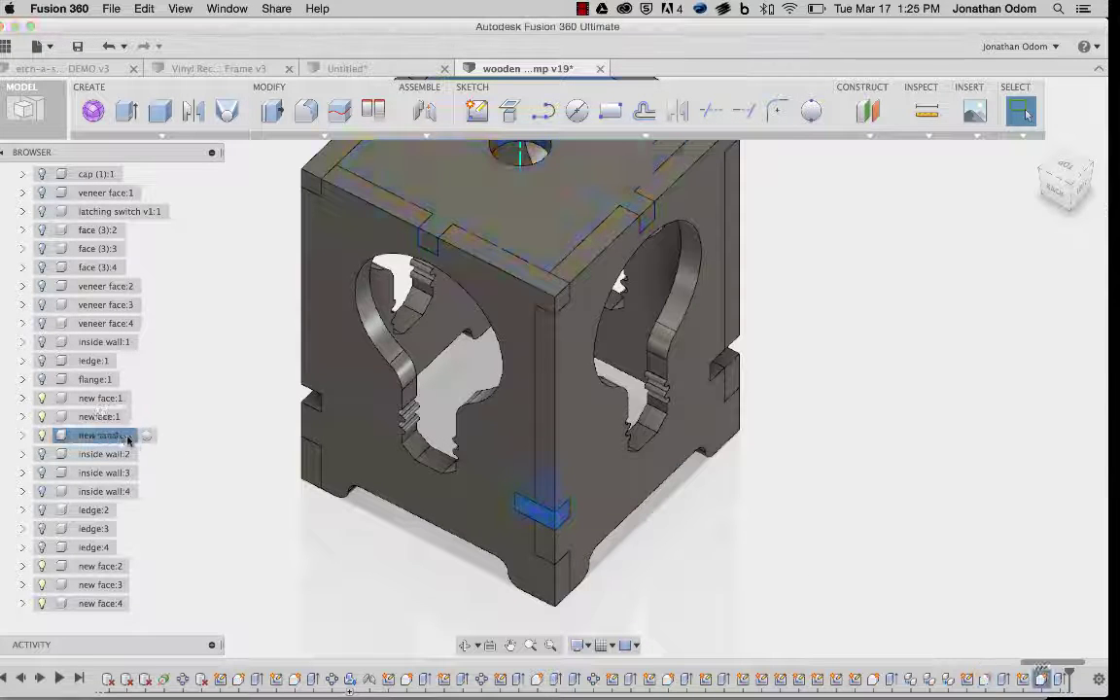
{"action": "left_click", "coordinate": [616, 137]}
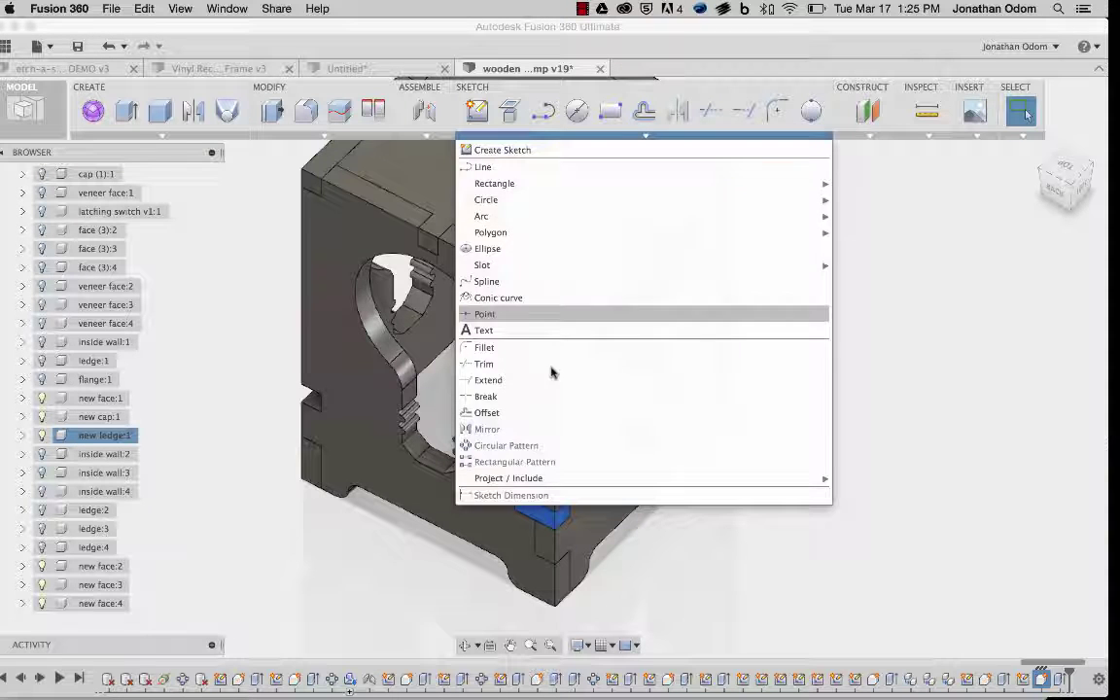
{"action": "left_click", "coordinate": [288, 136]}
Step: Pattern the new ledge component in a full circle around the vertical axis through the cap's hole, with a quantity of 4
{"action": "left_click", "coordinate": [161, 134]}
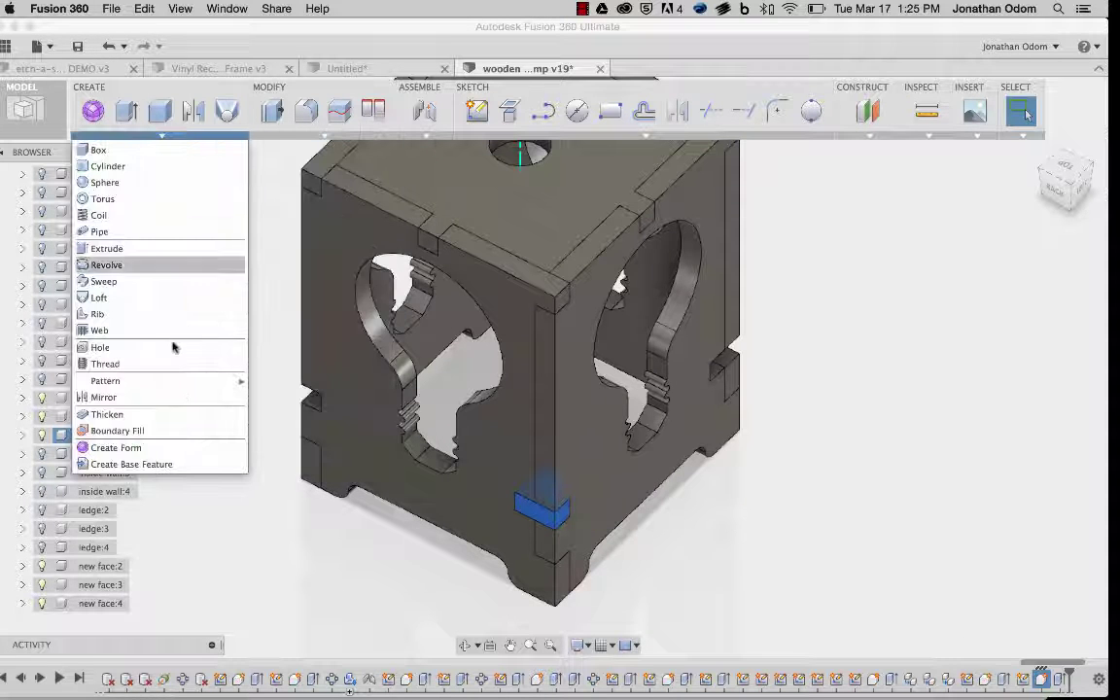
{"action": "mouse_move", "coordinate": [205, 380]}
{"action": "left_click", "coordinate": [305, 399]}
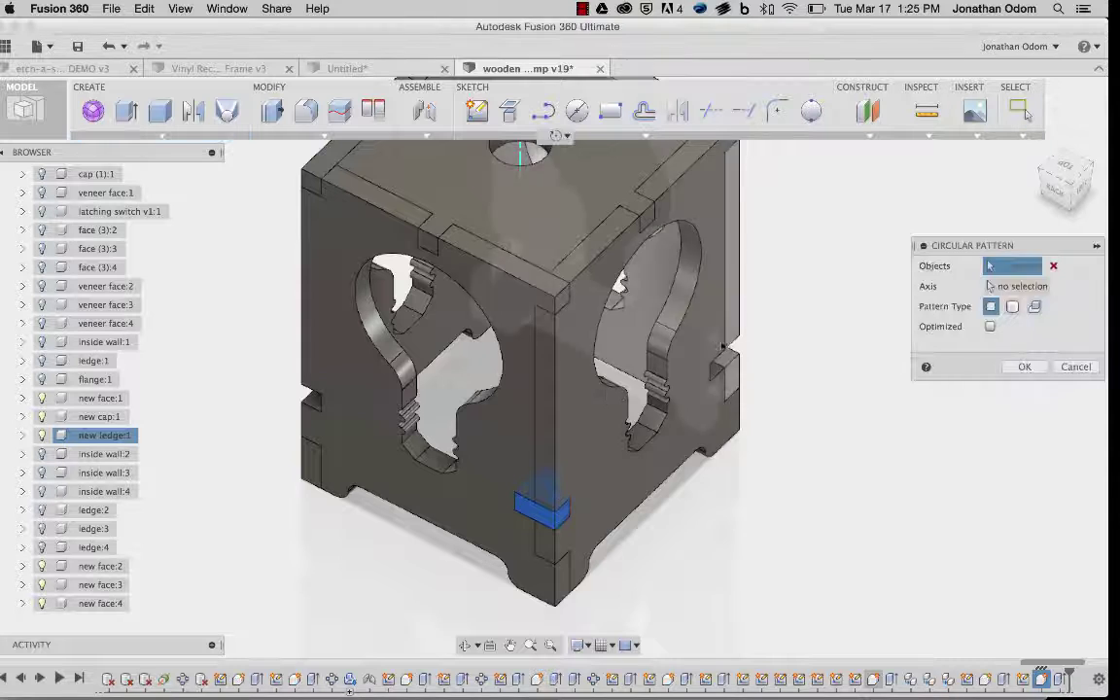
{"action": "middle_click_drag", "start_coordinate": [571, 356], "coordinate": [440, 457]}
{"action": "left_click", "coordinate": [436, 224]}
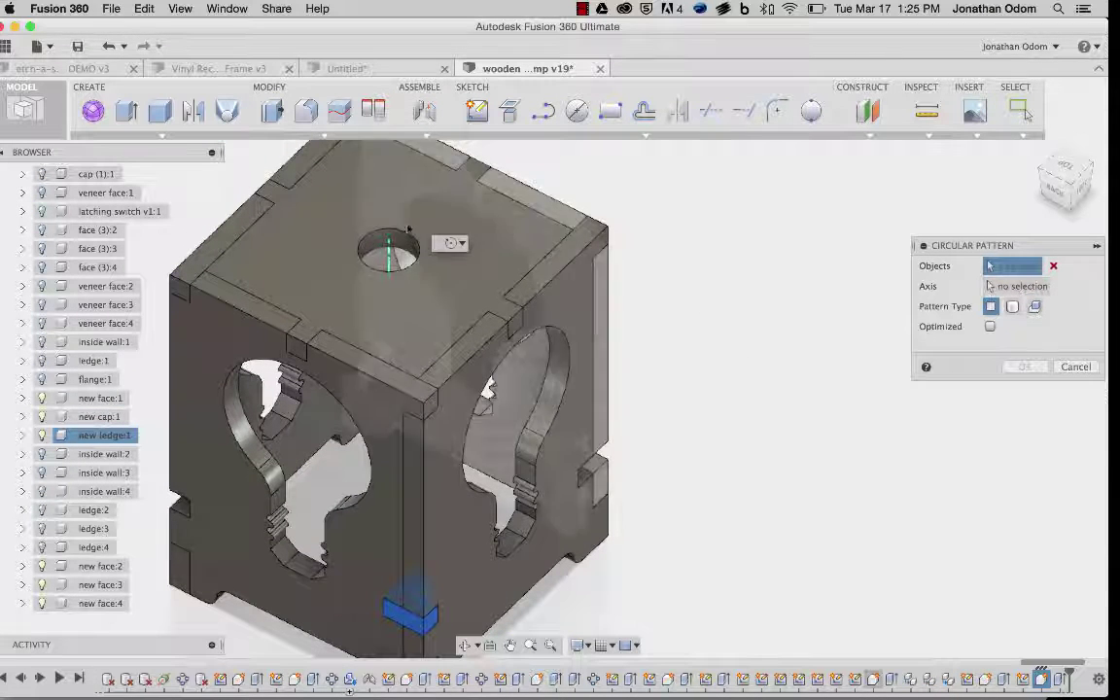
{"action": "left_click", "coordinate": [389, 255]}
{"action": "left_click", "coordinate": [389, 261]}
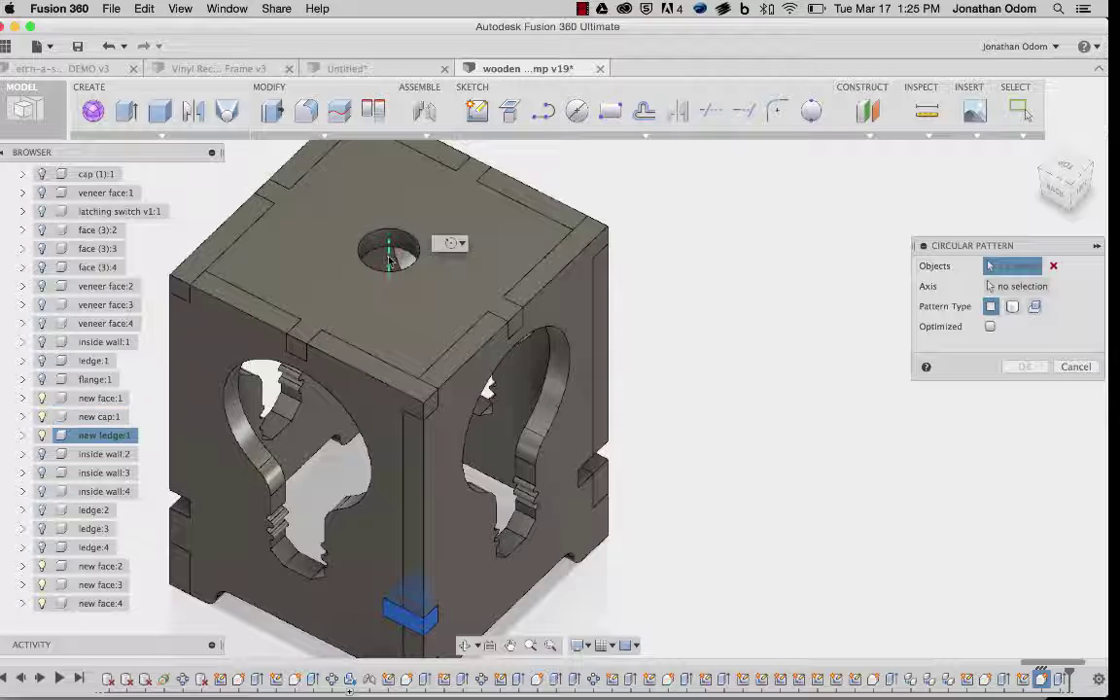
{"action": "left_click", "coordinate": [1017, 286]}
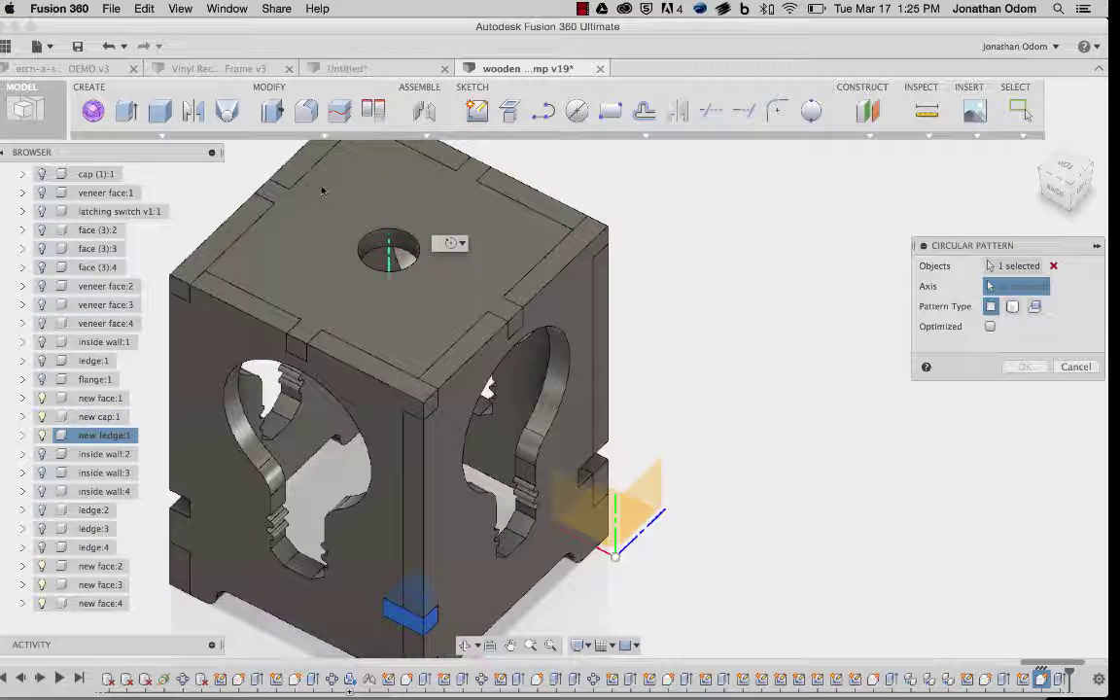
{"action": "left_click", "coordinate": [389, 254]}
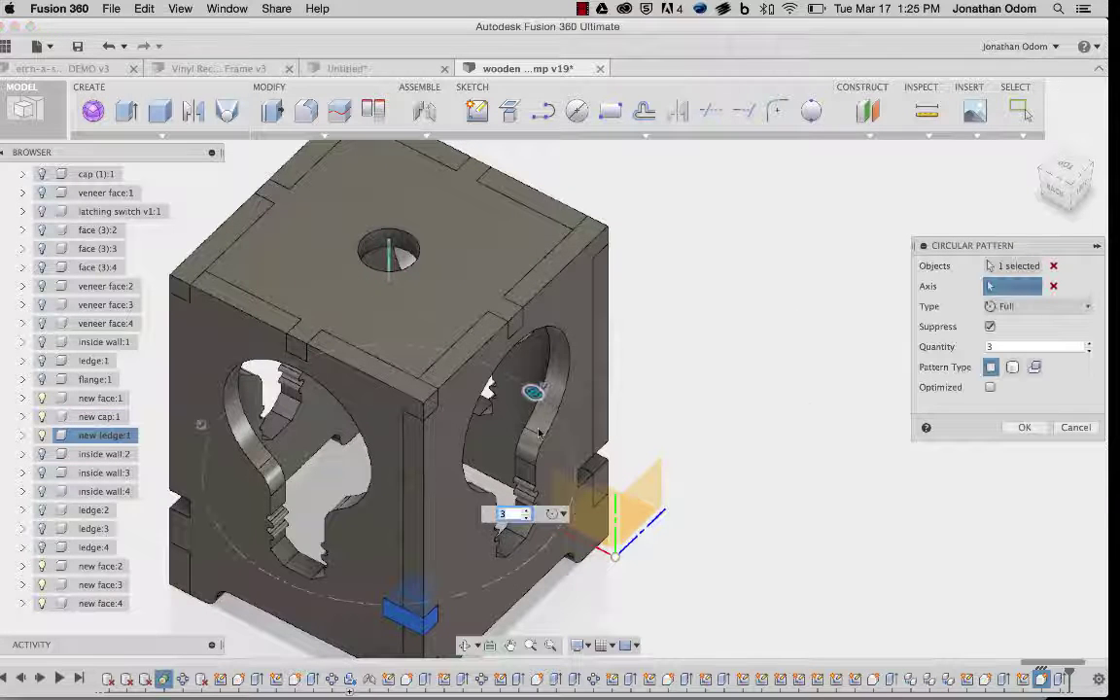
{"action": "scroll", "coordinate": [595, 418], "scroll_direction": "down", "scroll_amount": 3}
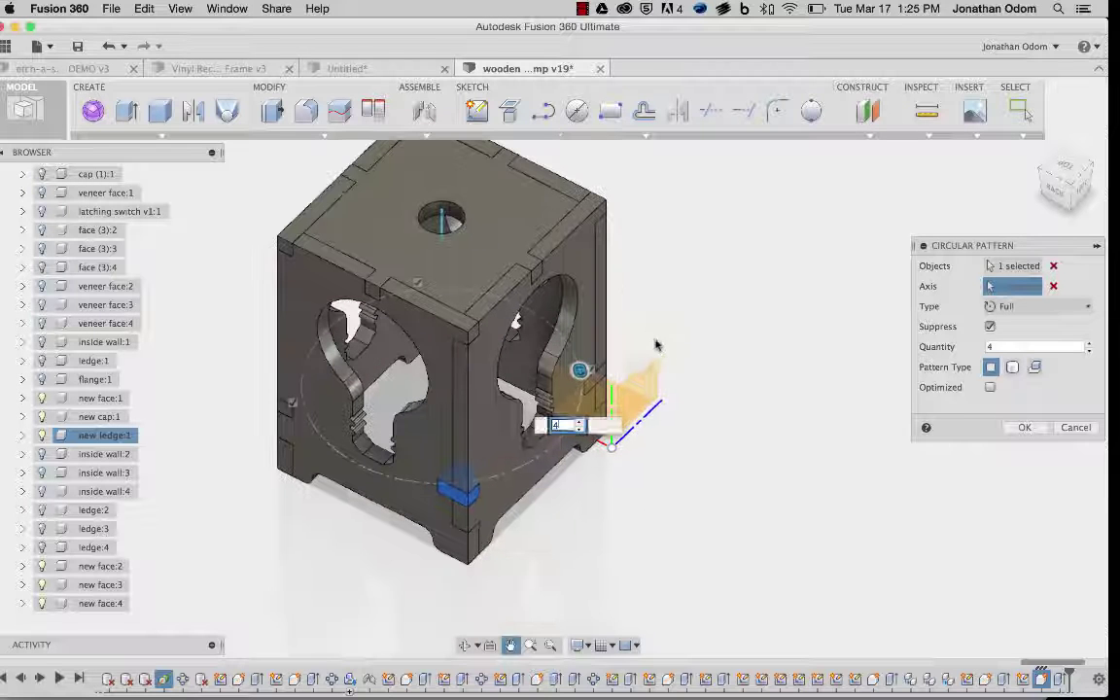
{"action": "left_click", "coordinate": [1021, 428]}
Step: Collapse the long Sketches folder in the component tree
{"action": "middle_click_drag", "start_coordinate": [645, 420], "coordinate": [647, 336], "text": "shift"}
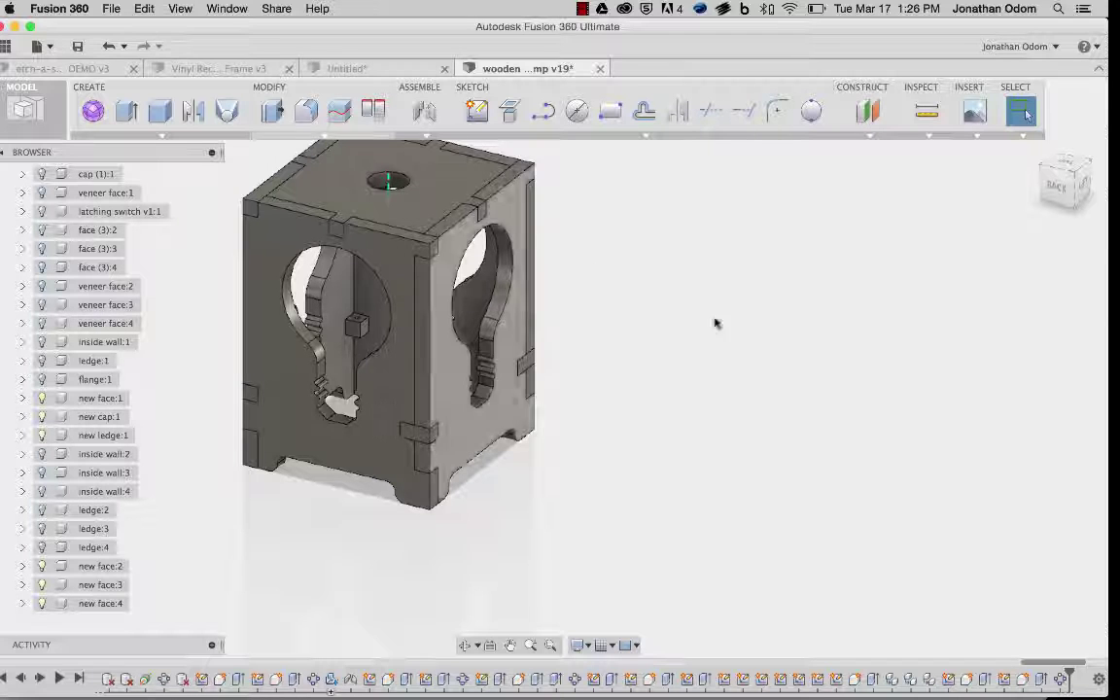
{"action": "scroll", "coordinate": [26, 420], "scroll_direction": "up", "scroll_amount": 10}
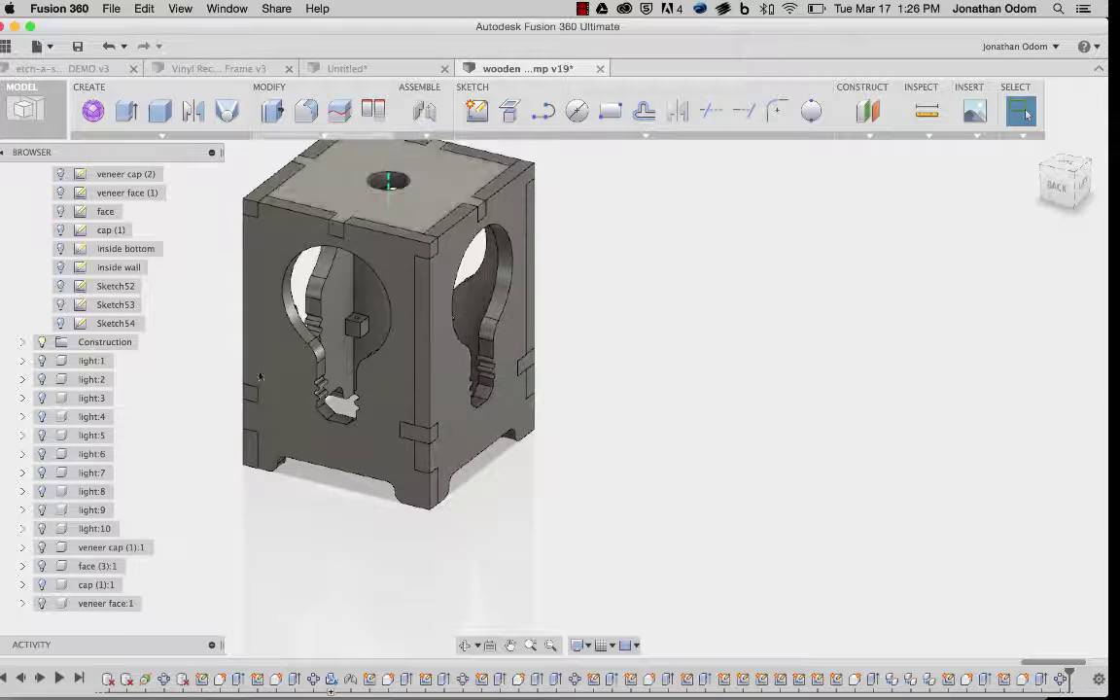
{"action": "middle_click_drag", "start_coordinate": [635, 300], "coordinate": [703, 322]}
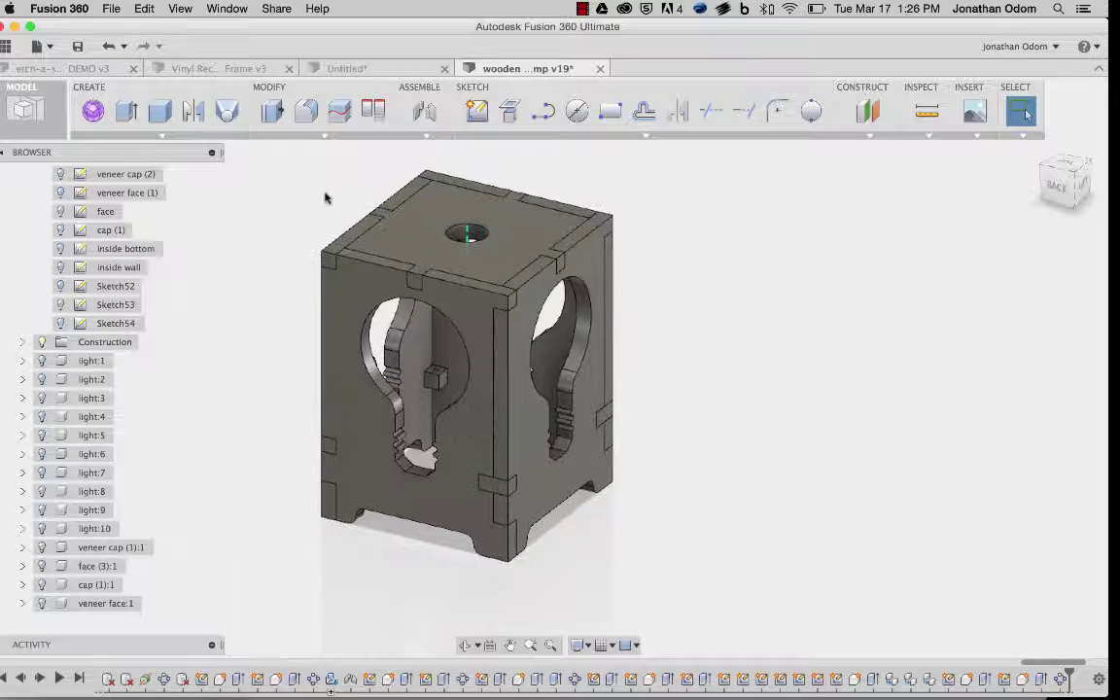
{"action": "scroll", "coordinate": [82, 360], "scroll_direction": "up", "scroll_amount": 10}
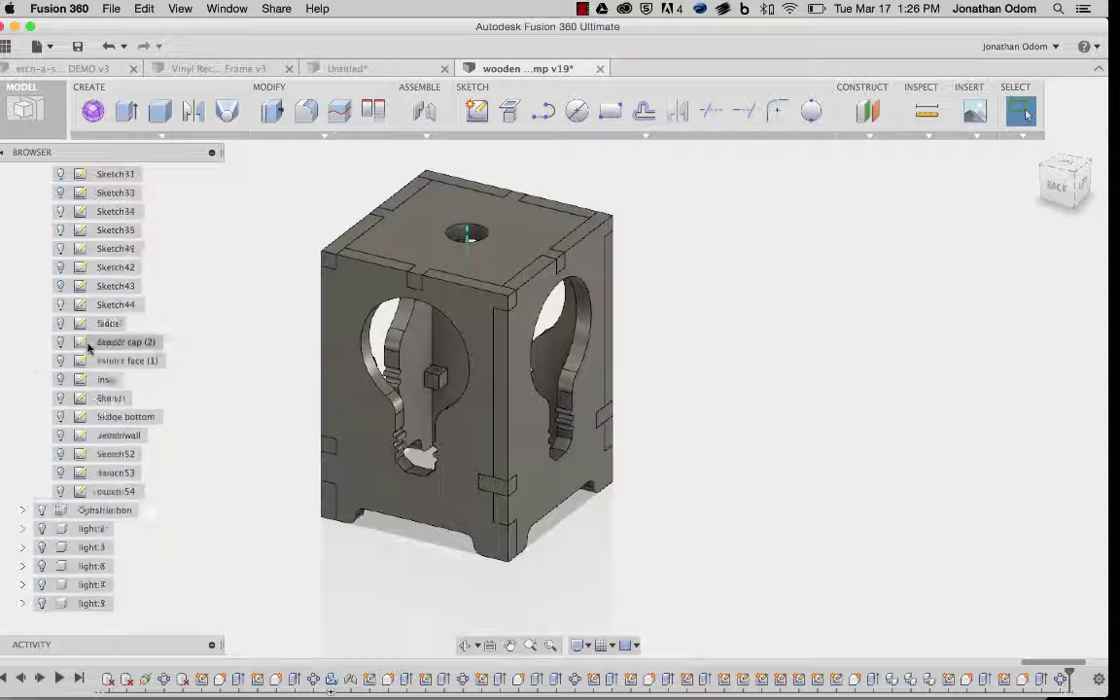
{"action": "scroll", "coordinate": [98, 345], "scroll_direction": "up", "scroll_amount": 8}
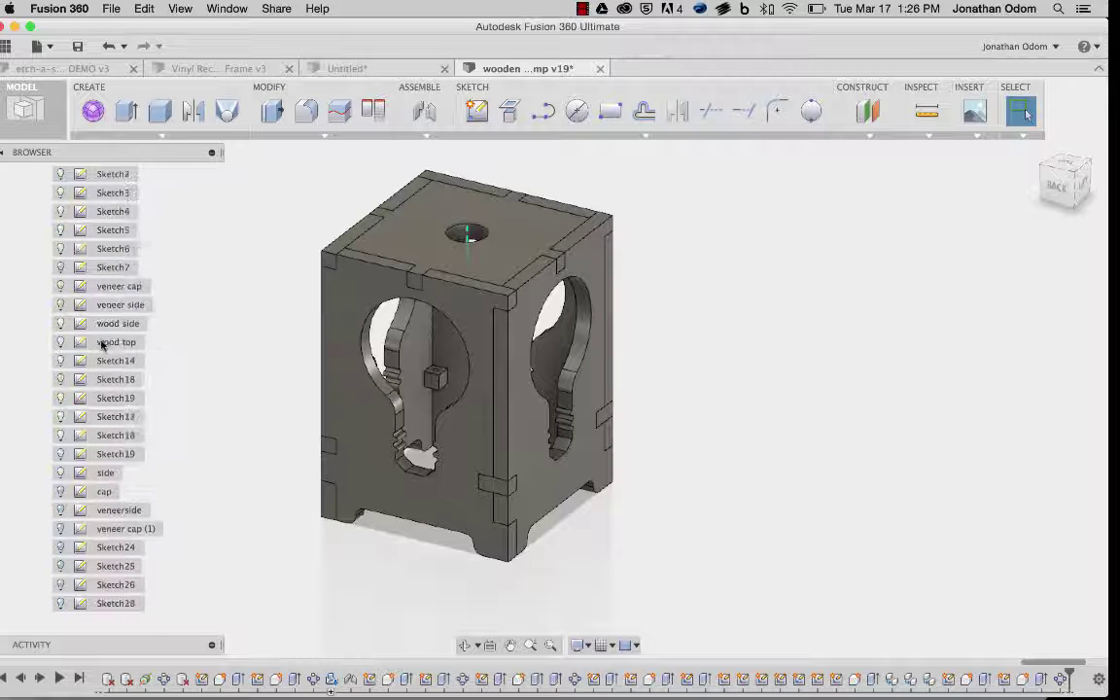
{"action": "left_click", "coordinate": [23, 268]}
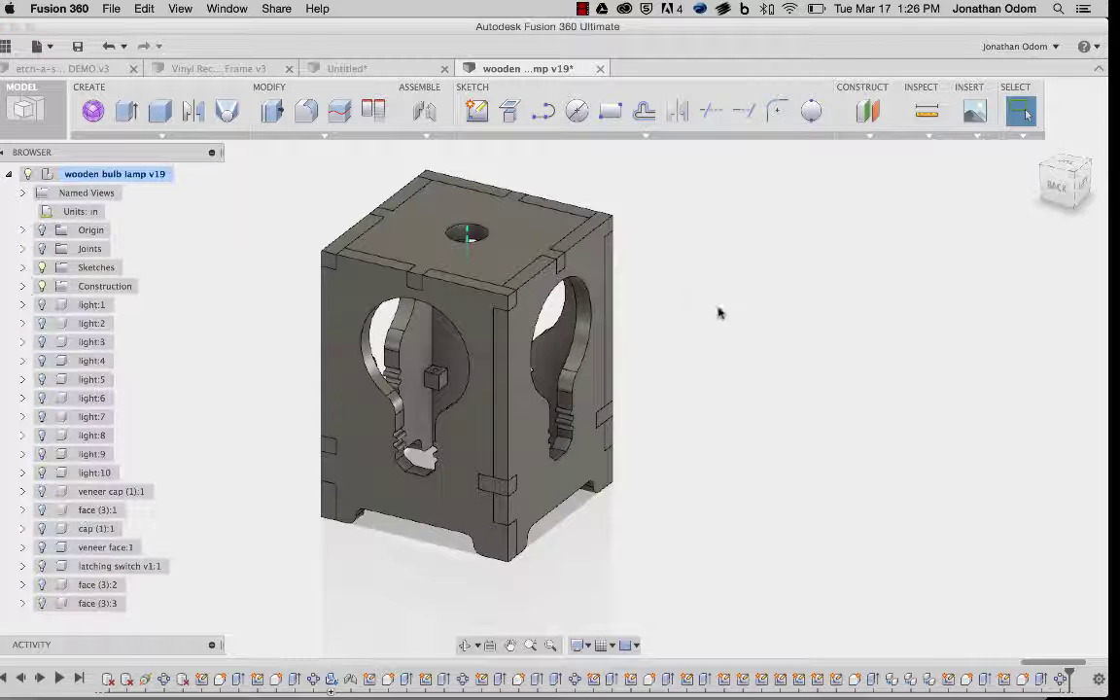
Step: Sketch an 18 in wide by 12 in high rectangle on the horizontal origin plane beside the box, and finish the sketch
{"action": "left_click", "coordinate": [476, 110]}
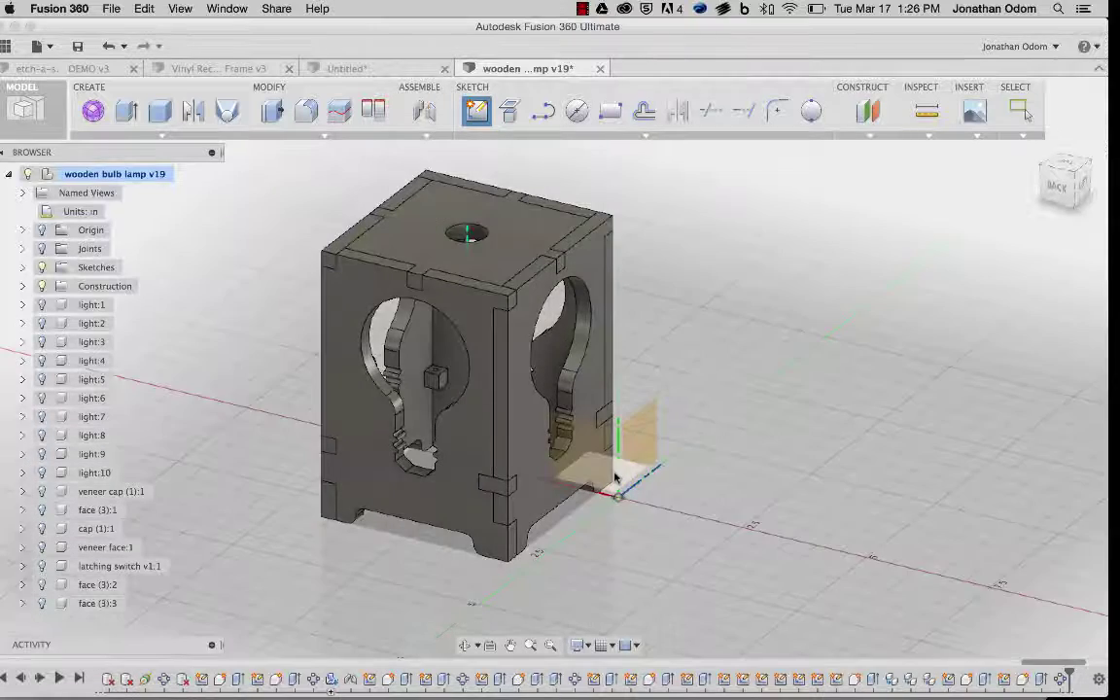
{"action": "left_click", "coordinate": [632, 452]}
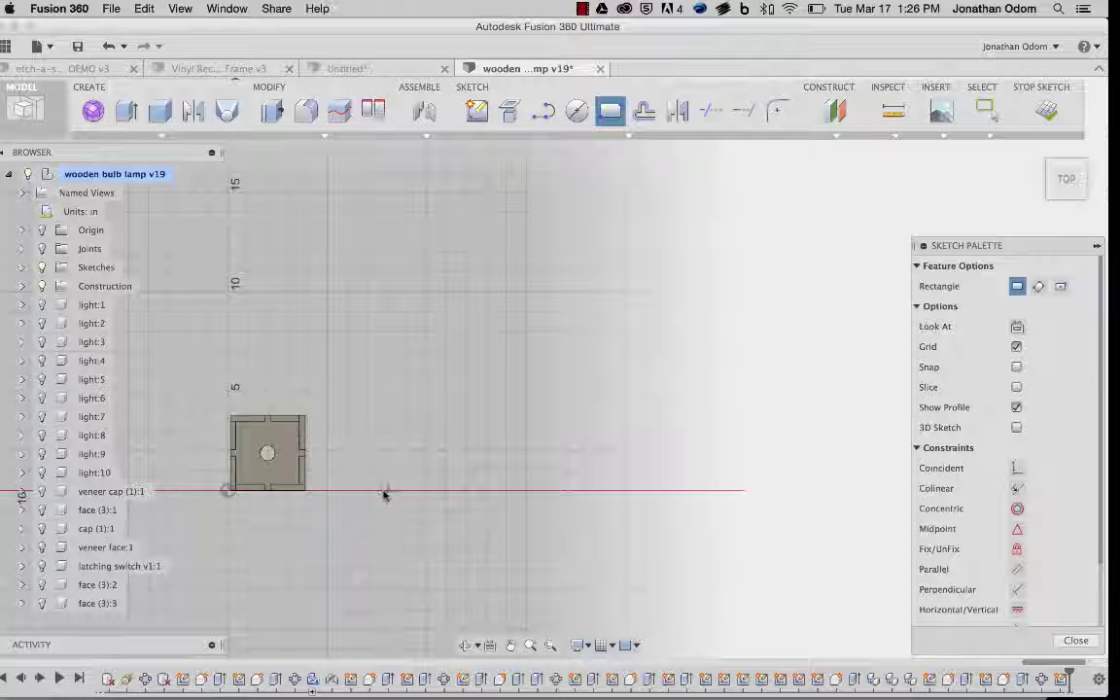
{"action": "left_click", "coordinate": [386, 492]}
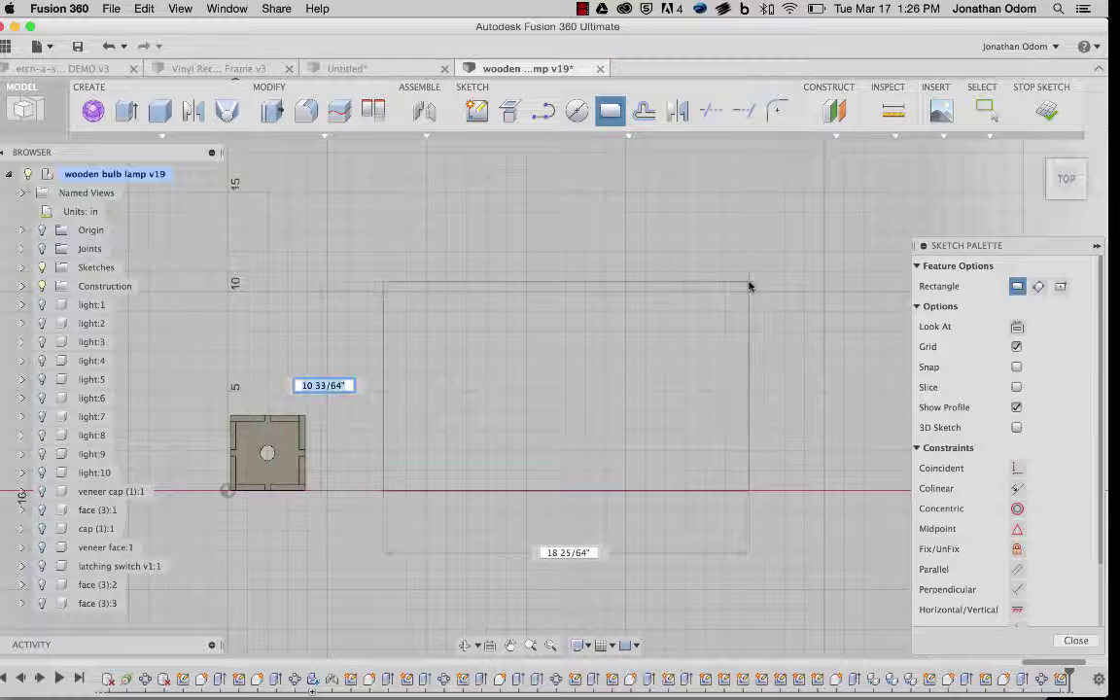
{"action": "key", "text": "Tab"}
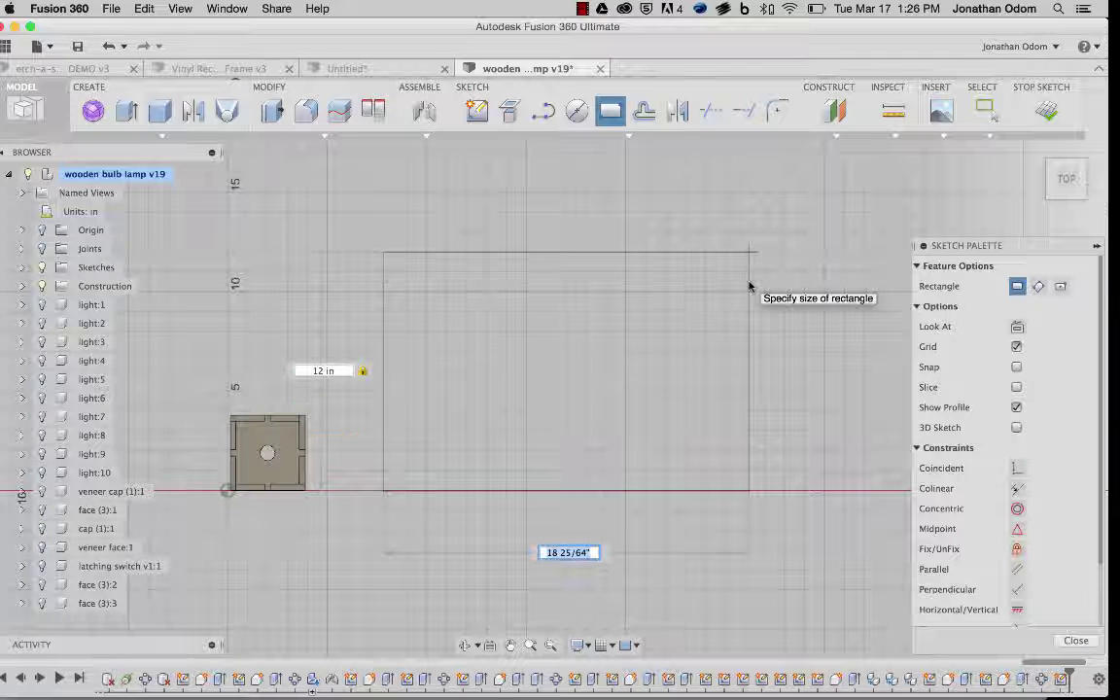
{"action": "type", "text": "1"}
{"action": "key", "text": "BackSpace"}
{"action": "type", "text": "8"}
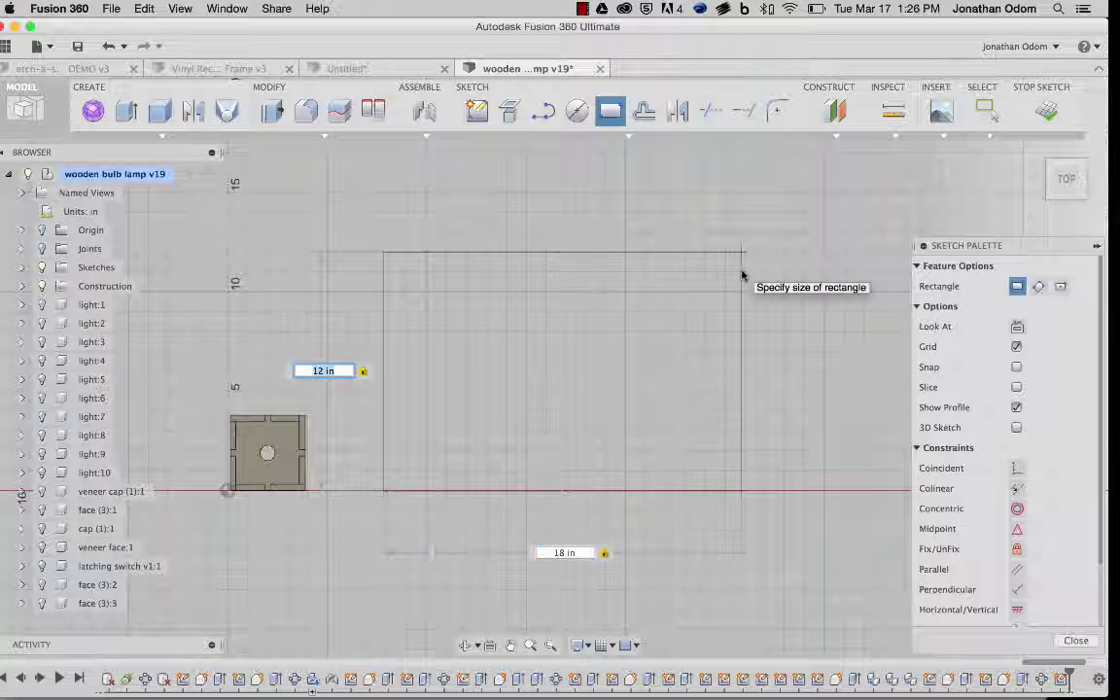
{"action": "key", "text": "Return"}
{"action": "left_click", "coordinate": [1043, 107]}
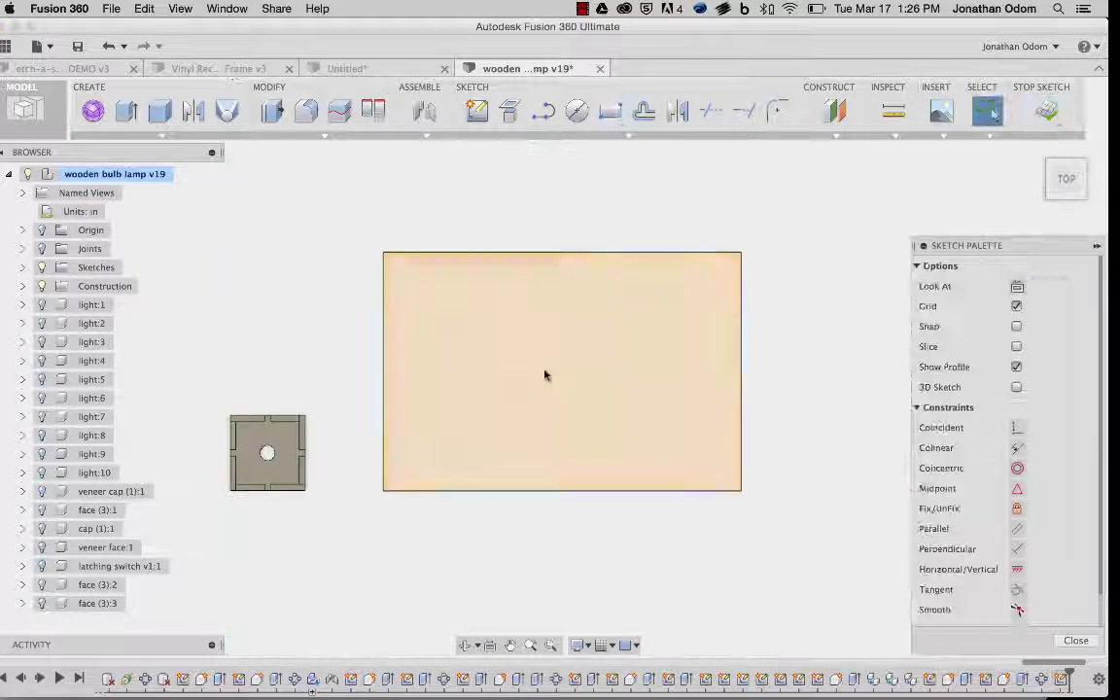
Step: Copy the new face:2 component and paste the duplicate in place, dropping the trial rotation
{"action": "mouse_move", "coordinate": [526, 329]}
{"action": "middle_mouse_down", "text": "shift"}
{"action": "mouse_move", "coordinate": [527, 292]}
{"action": "mouse_move", "coordinate": [354, 337]}
{"action": "middle_mouse_up", "text": "shift"}
{"action": "scroll", "coordinate": [354, 337], "scroll_direction": "up", "scroll_amount": 2}
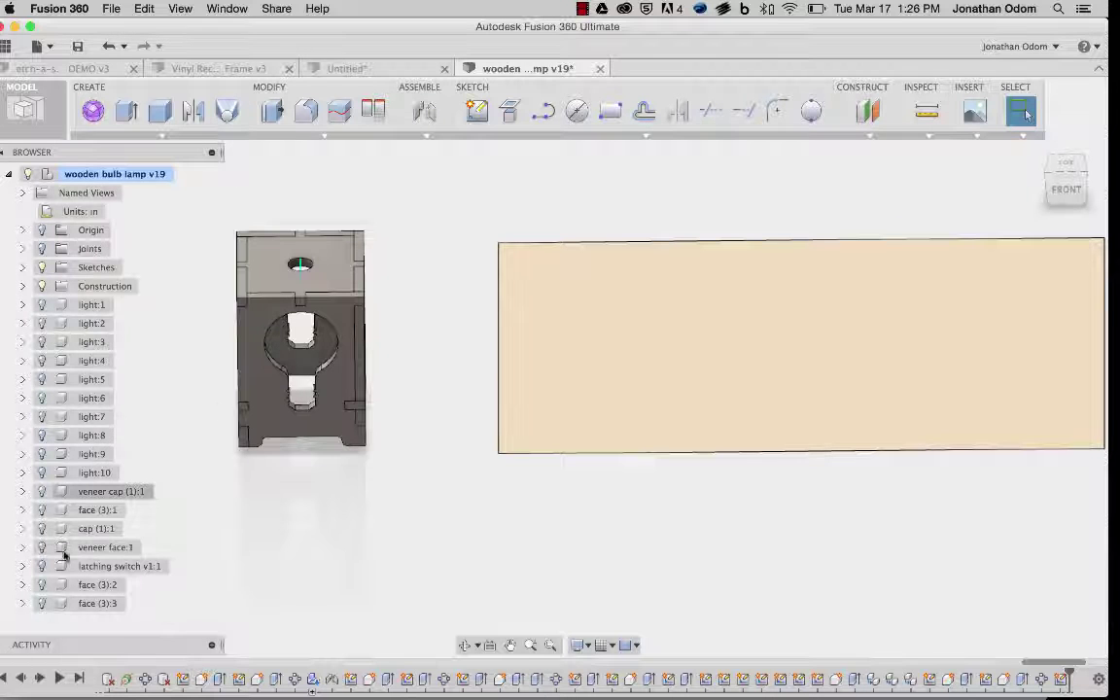
{"action": "scroll", "coordinate": [64, 553], "scroll_direction": "down", "scroll_amount": 15}
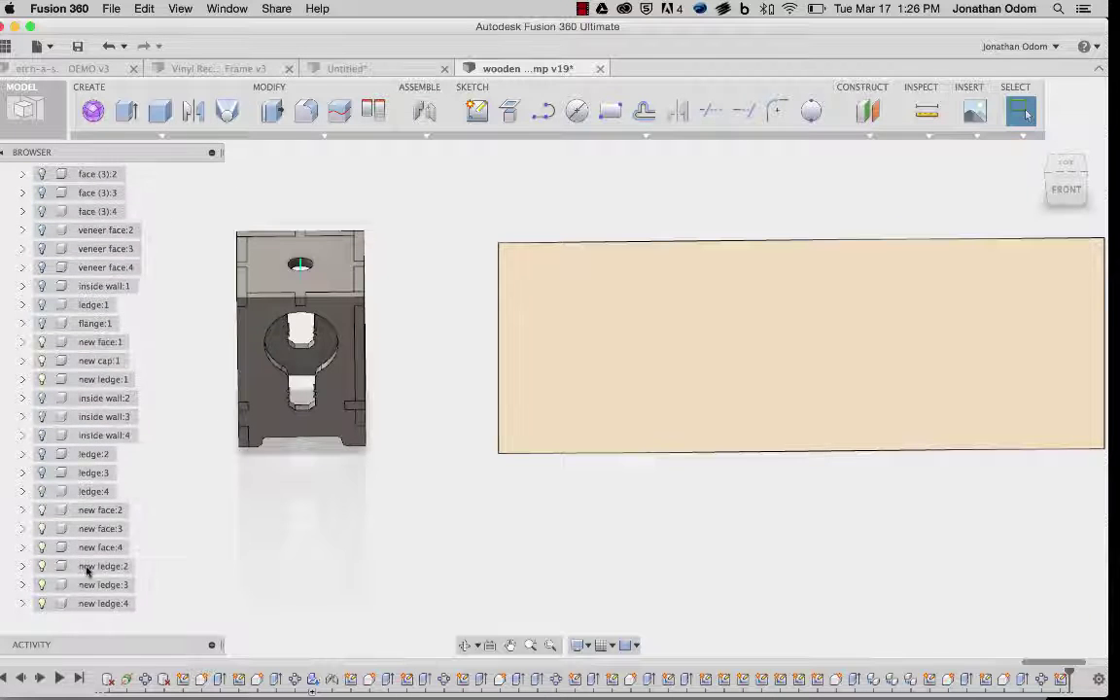
{"action": "left_click", "coordinate": [103, 603]}
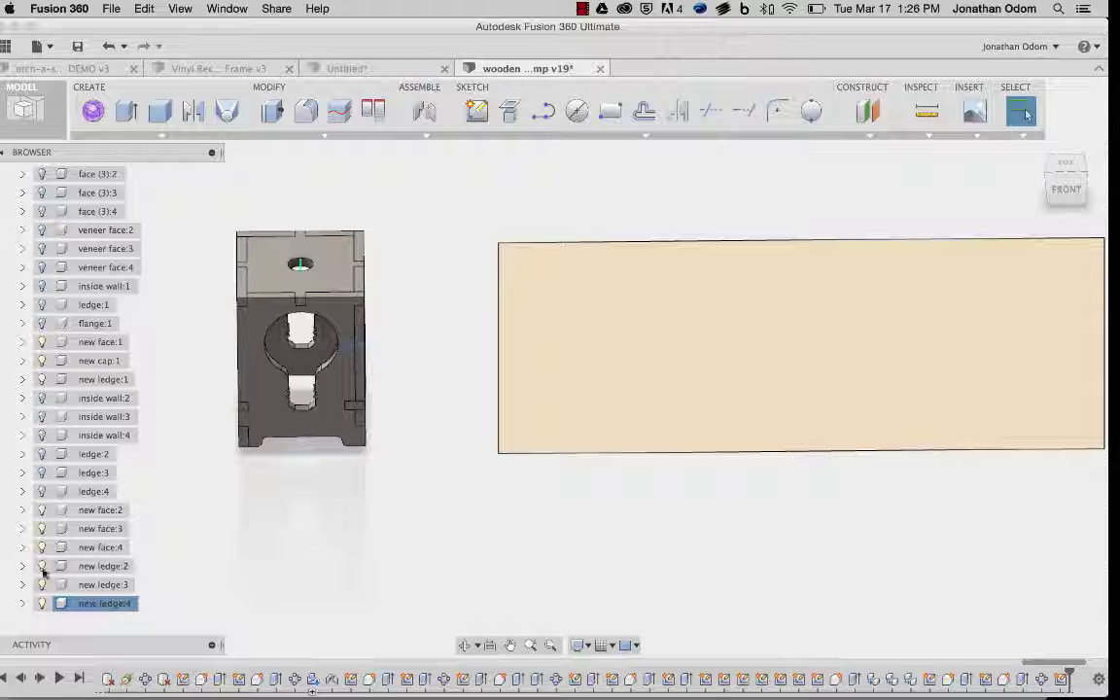
{"action": "left_click", "coordinate": [100, 510]}
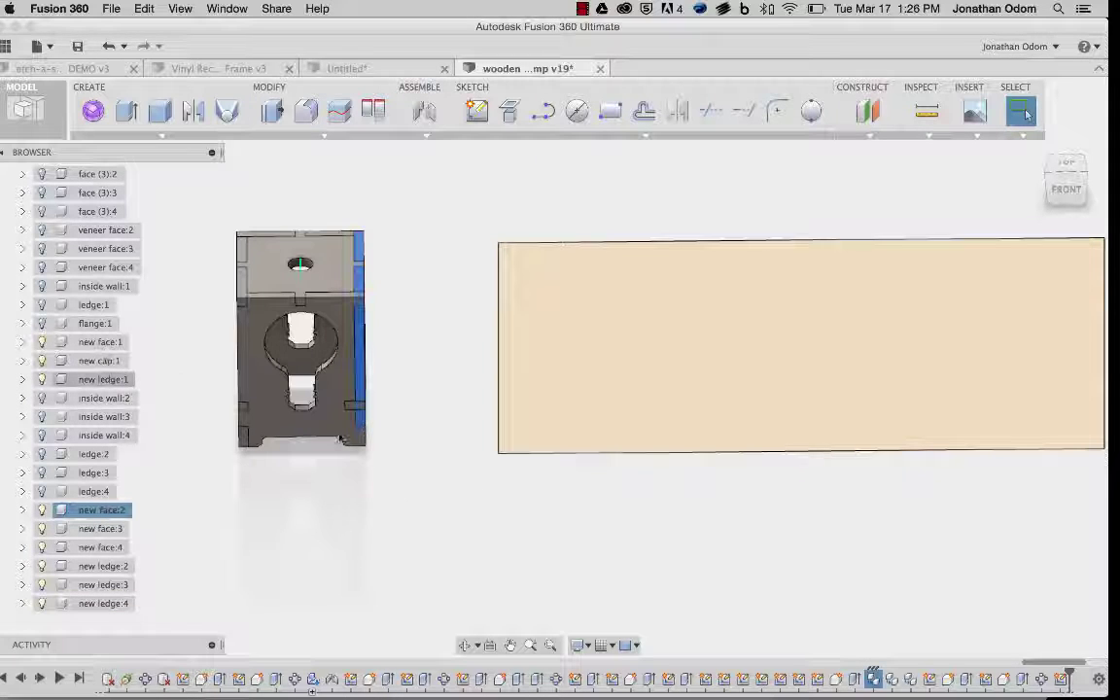
{"action": "key", "text": "m"}
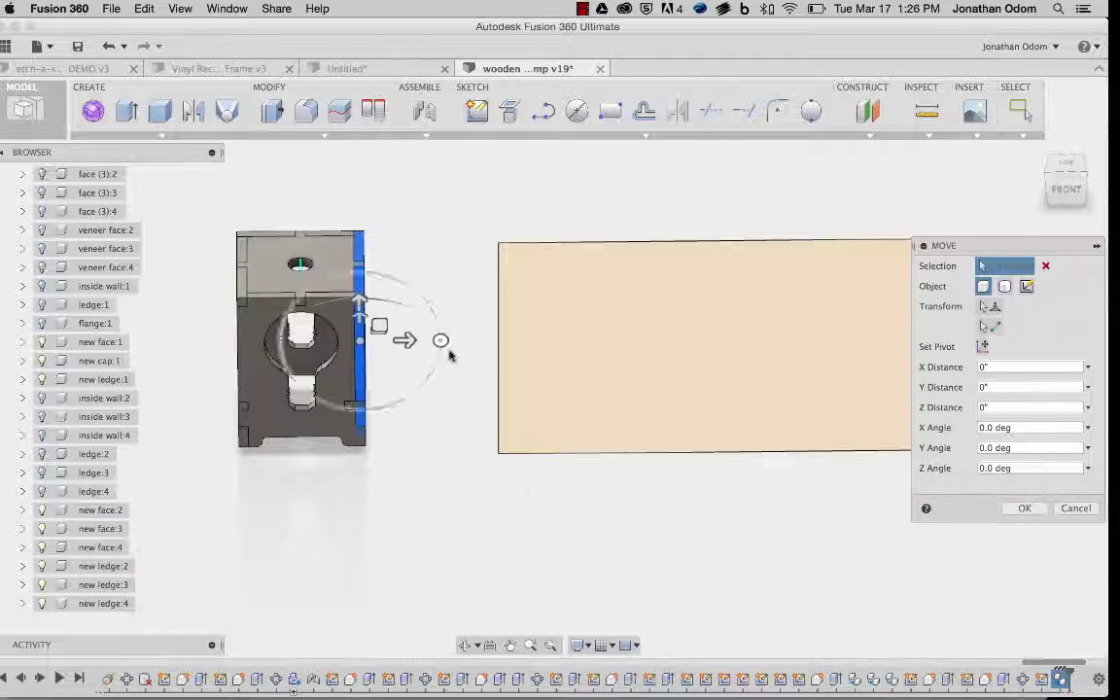
{"action": "left_click_drag", "start_coordinate": [441, 339], "coordinate": [380, 276]}
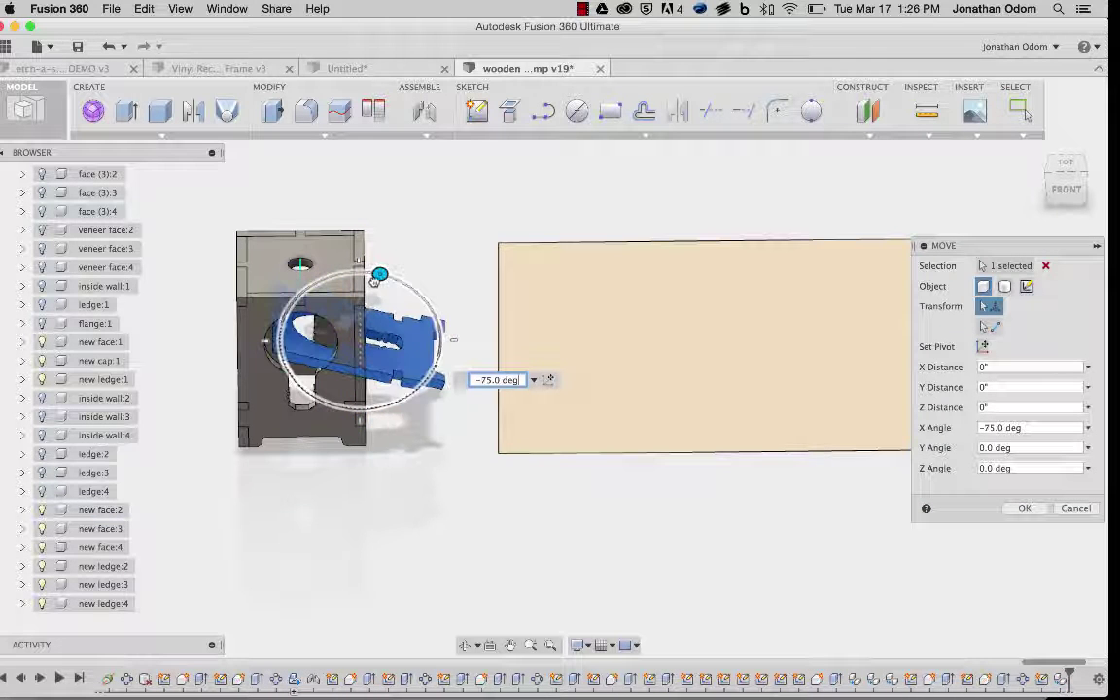
{"action": "key", "text": "Escape"}
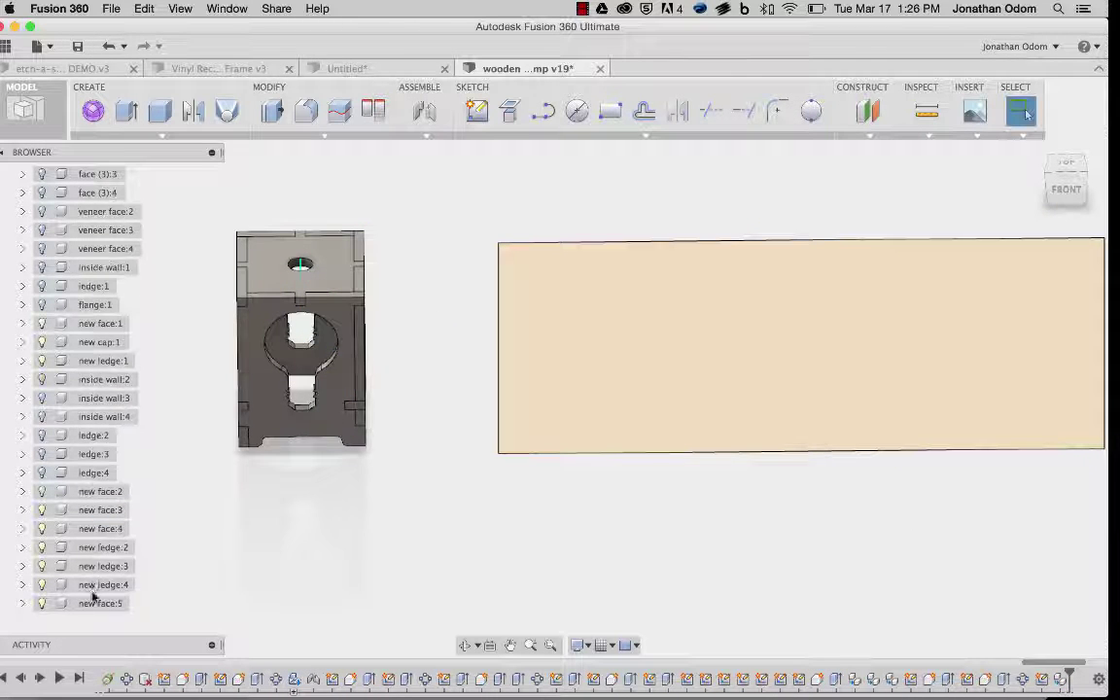
Step: Pull the pasted face copy out of the box and align it flat with the rectangular sheet profile
{"action": "left_click", "coordinate": [101, 603]}
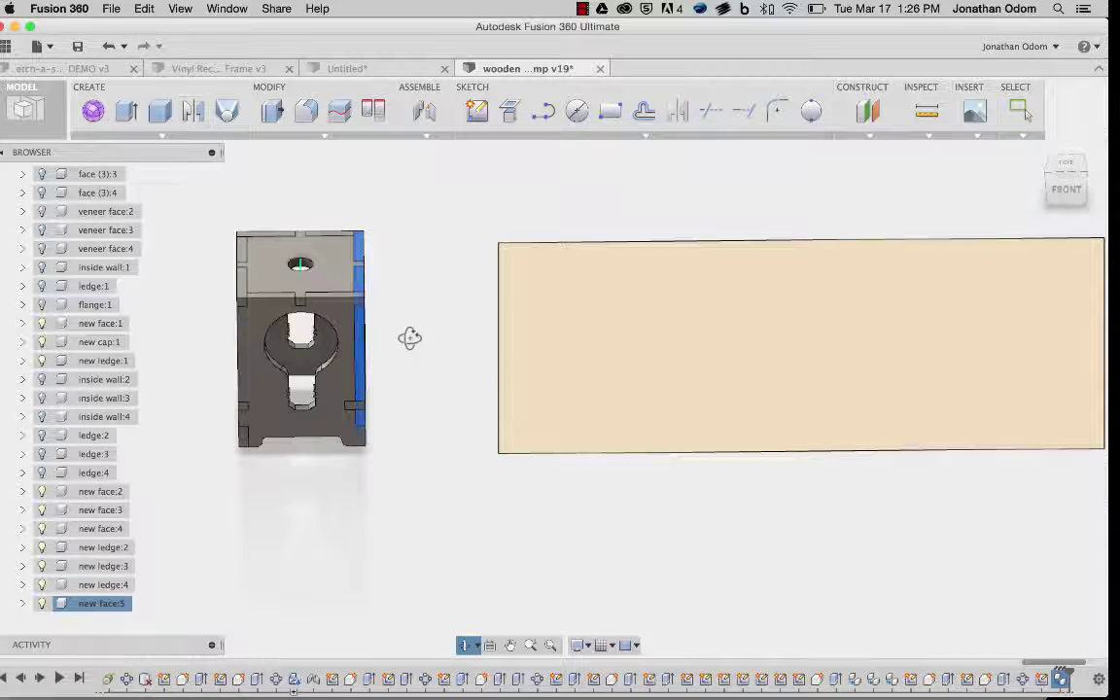
{"action": "middle_click_drag", "start_coordinate": [409, 338], "coordinate": [403, 335], "text": "shift"}
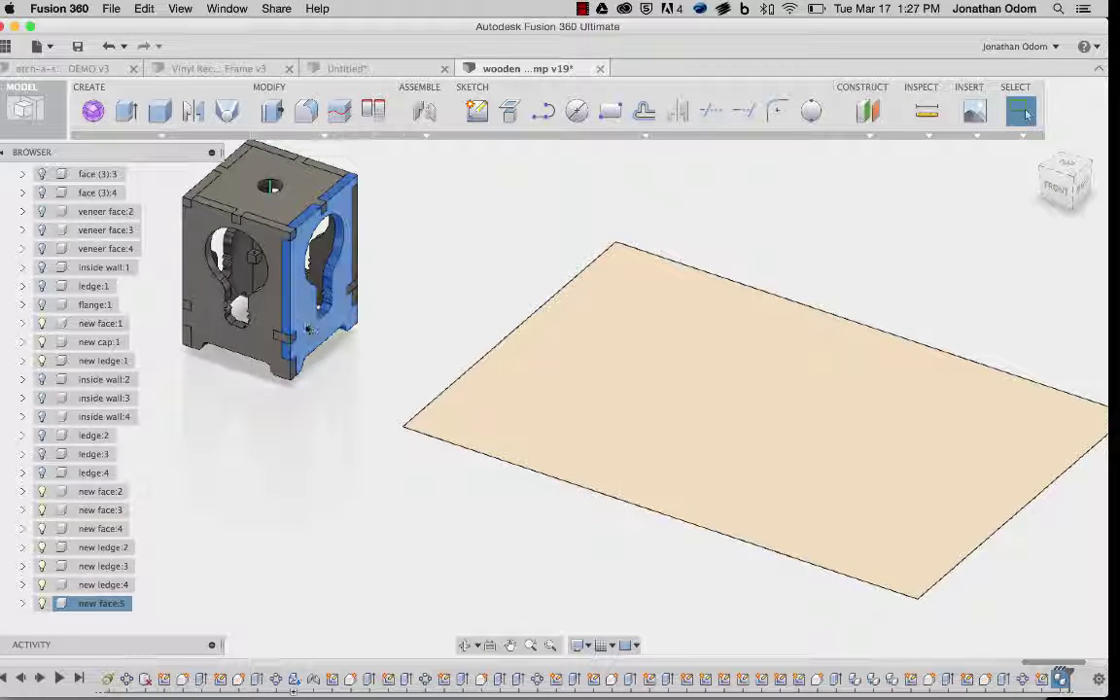
{"action": "left_click_drag", "start_coordinate": [333, 266], "coordinate": [463, 216]}
{"action": "left_click", "coordinate": [374, 109]}
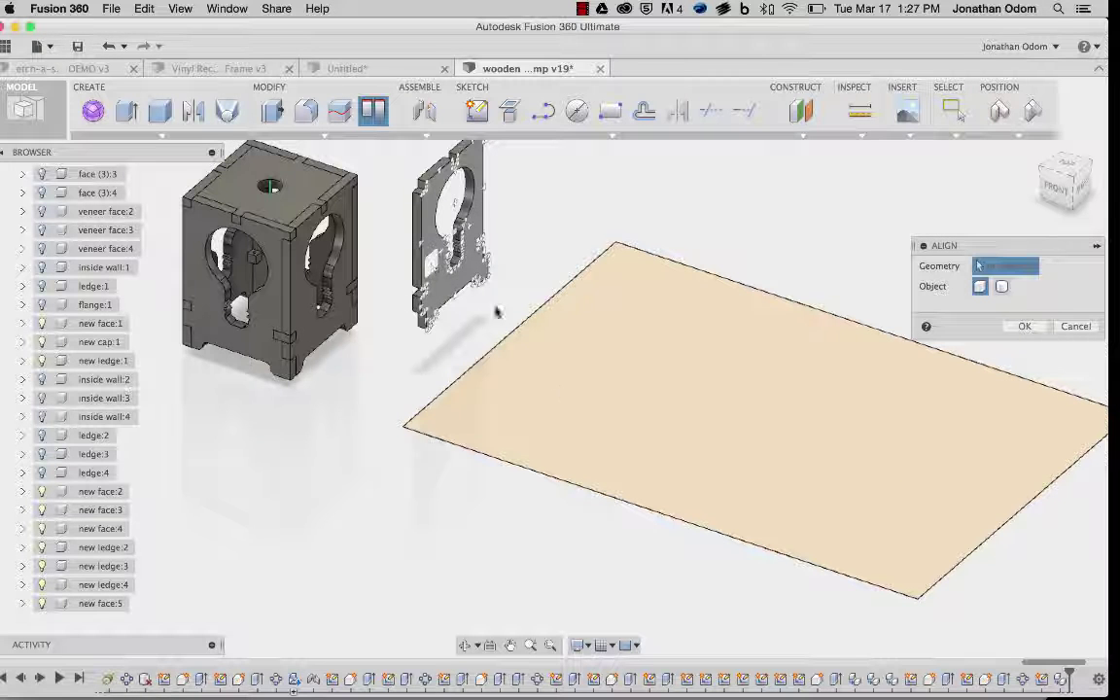
{"action": "left_click", "coordinate": [496, 311]}
{"action": "left_click", "coordinate": [560, 390]}
{"action": "left_click", "coordinate": [1023, 347]}
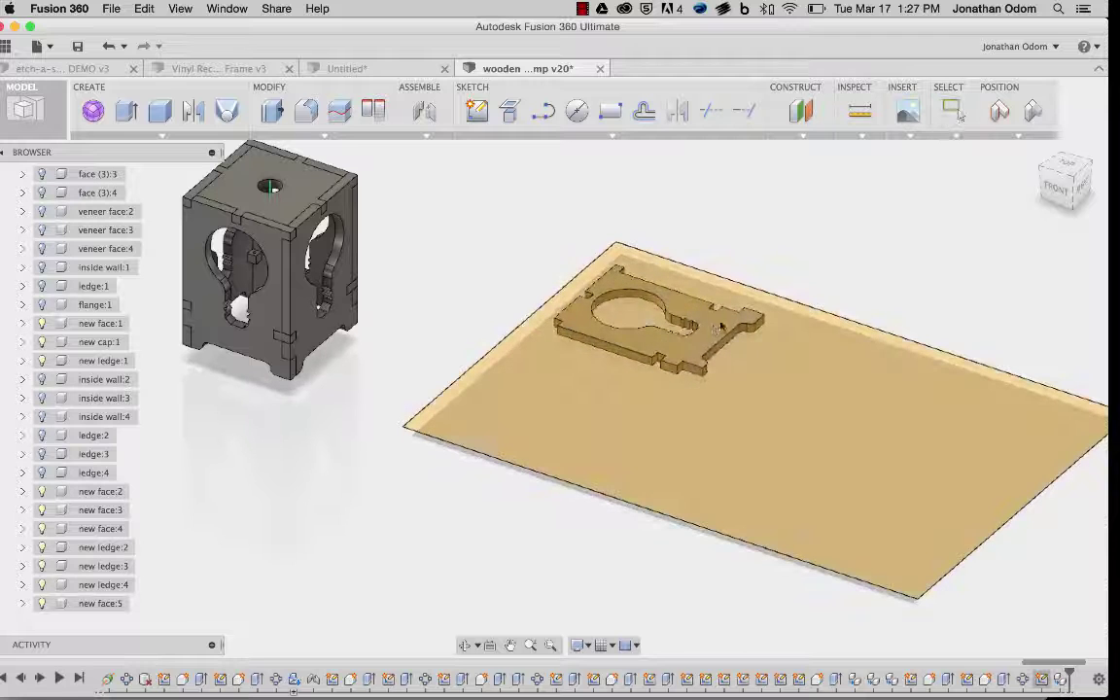
Step: Undo the last move of the face copy and place it inside the sheet's upper-left corner as seen from above
{"action": "key", "text": "super+z"}
{"action": "left_click", "coordinate": [1066, 164]}
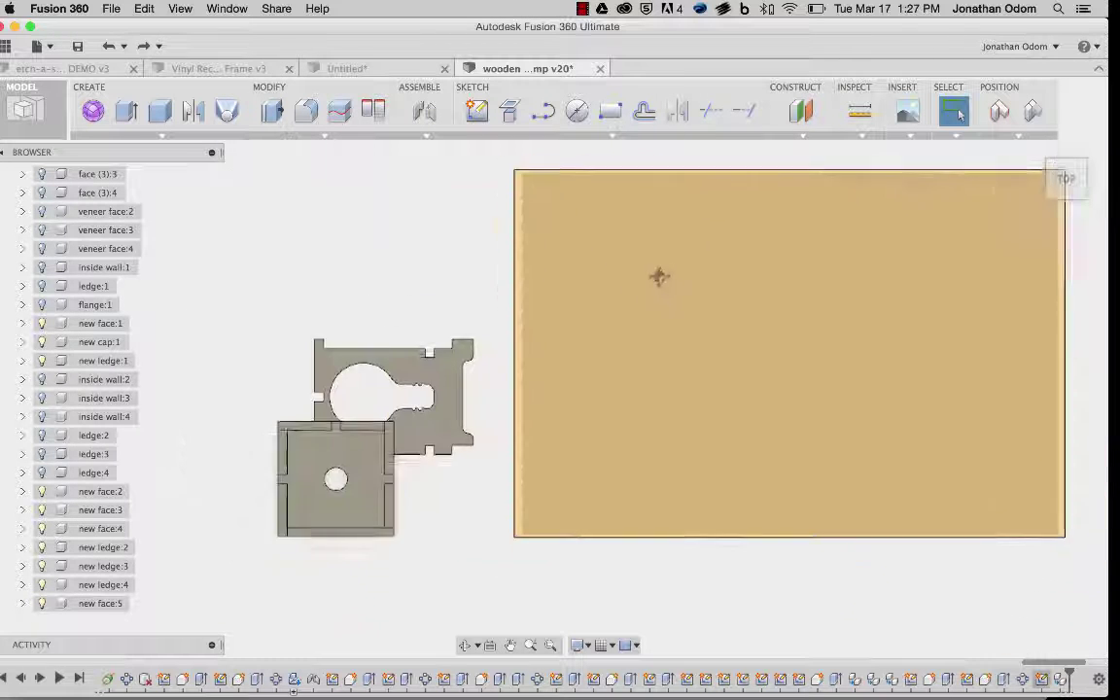
{"action": "middle_click_drag", "start_coordinate": [660, 277], "coordinate": [573, 326]}
{"action": "left_click_drag", "start_coordinate": [349, 440], "coordinate": [558, 265]}
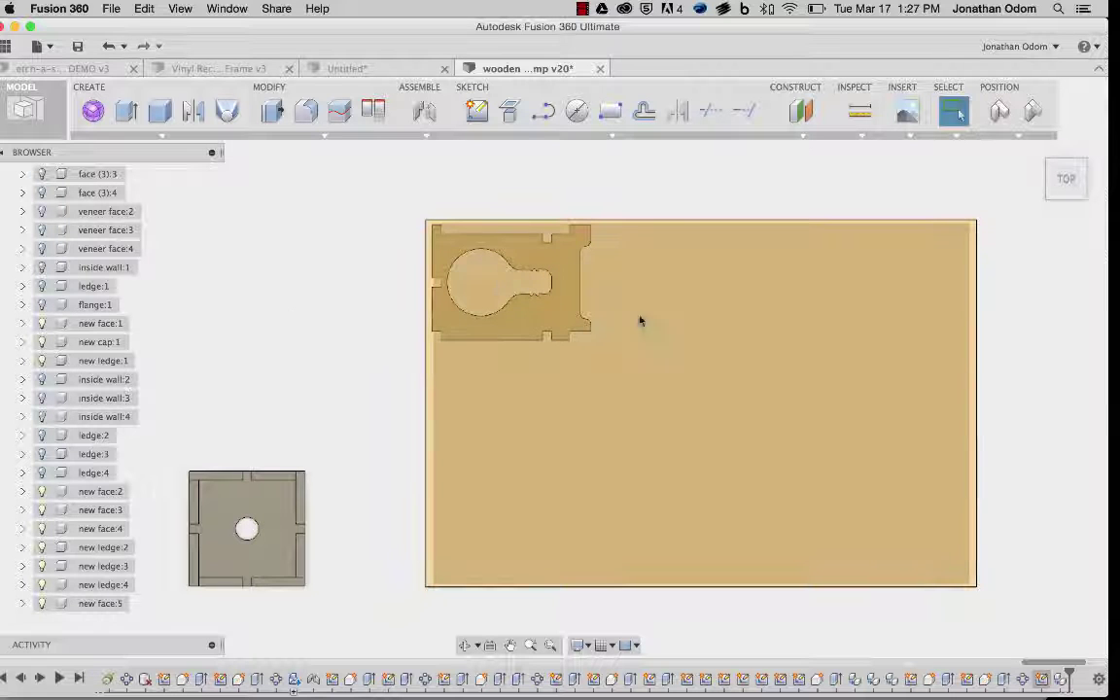
Step: Try to align the flat side of the face copy with the plane of the sheet profile
{"action": "middle_click_drag", "start_coordinate": [636, 339], "coordinate": [719, 214], "text": "shift"}
{"action": "left_click", "coordinate": [377, 110]}
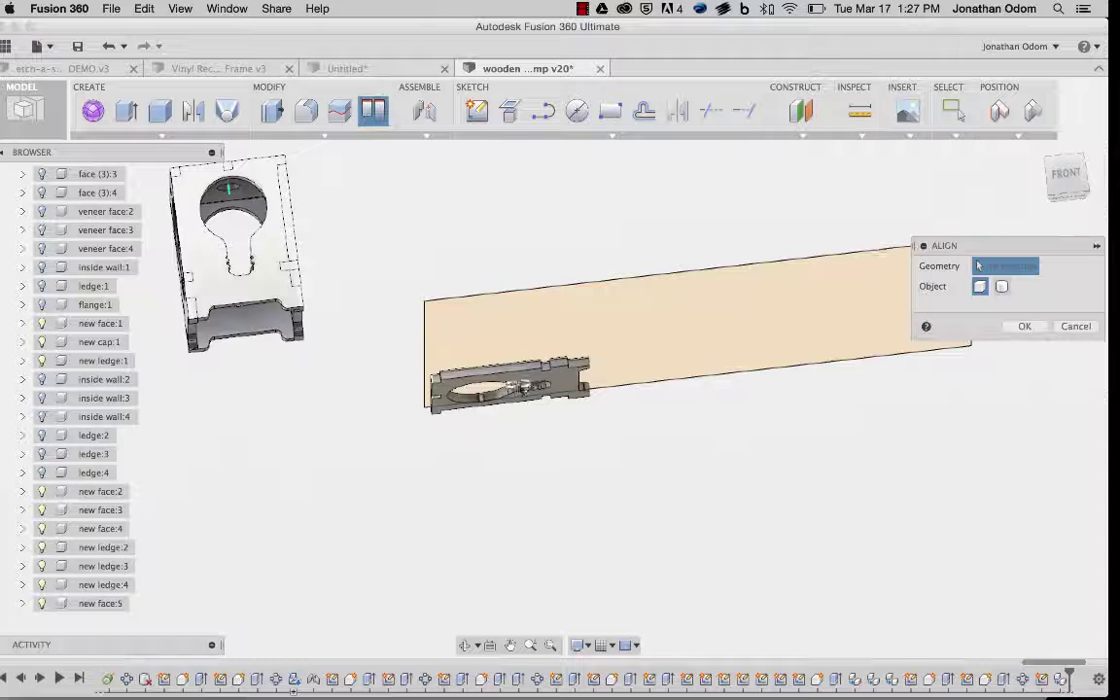
{"action": "scroll", "coordinate": [578, 374], "scroll_direction": "up", "scroll_amount": 3}
{"action": "left_click", "coordinate": [578, 362]}
{"action": "middle_click_drag", "start_coordinate": [578, 363], "coordinate": [577, 423], "text": "shift"}
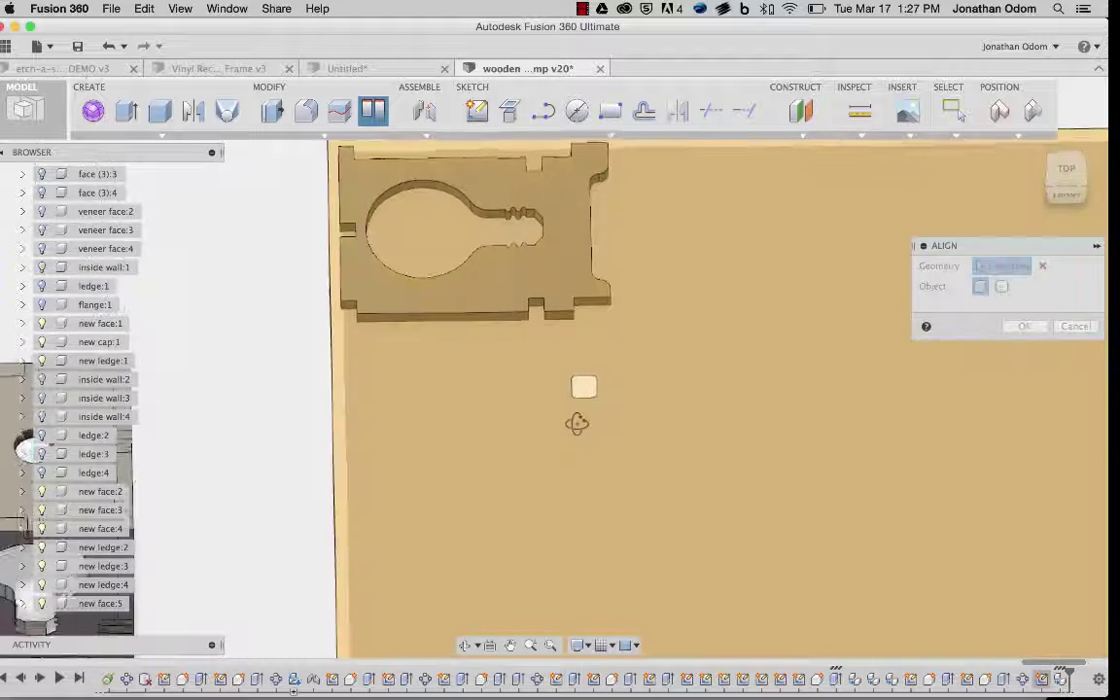
{"action": "left_click", "coordinate": [669, 291]}
{"action": "left_click", "coordinate": [1069, 171]}
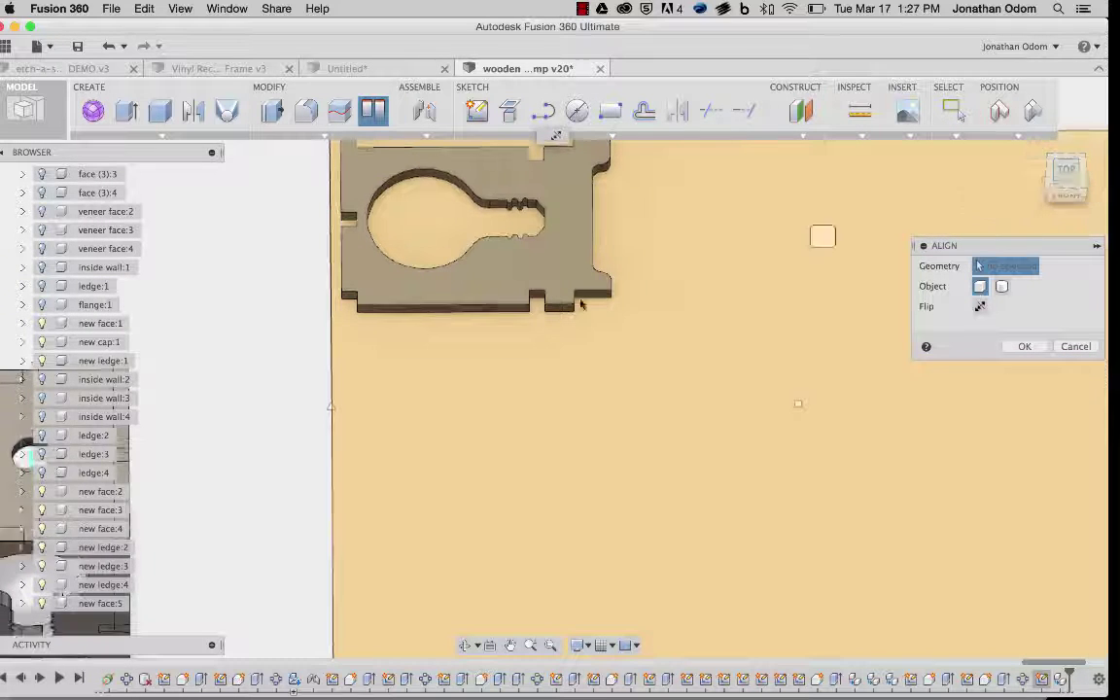
{"action": "key", "text": "Return"}
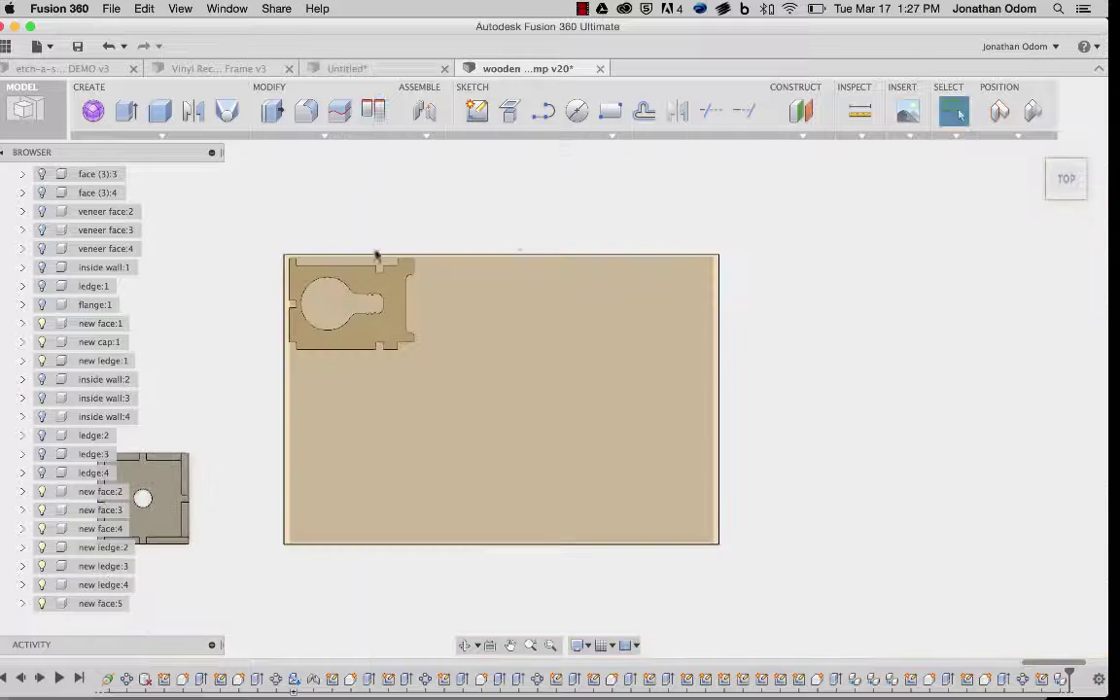
Step: Align the underside of the face copy with the sheet profile so it rests on top, and nudge it within the sheet's corner
{"action": "scroll", "coordinate": [376, 254], "scroll_direction": "up", "scroll_amount": 3}
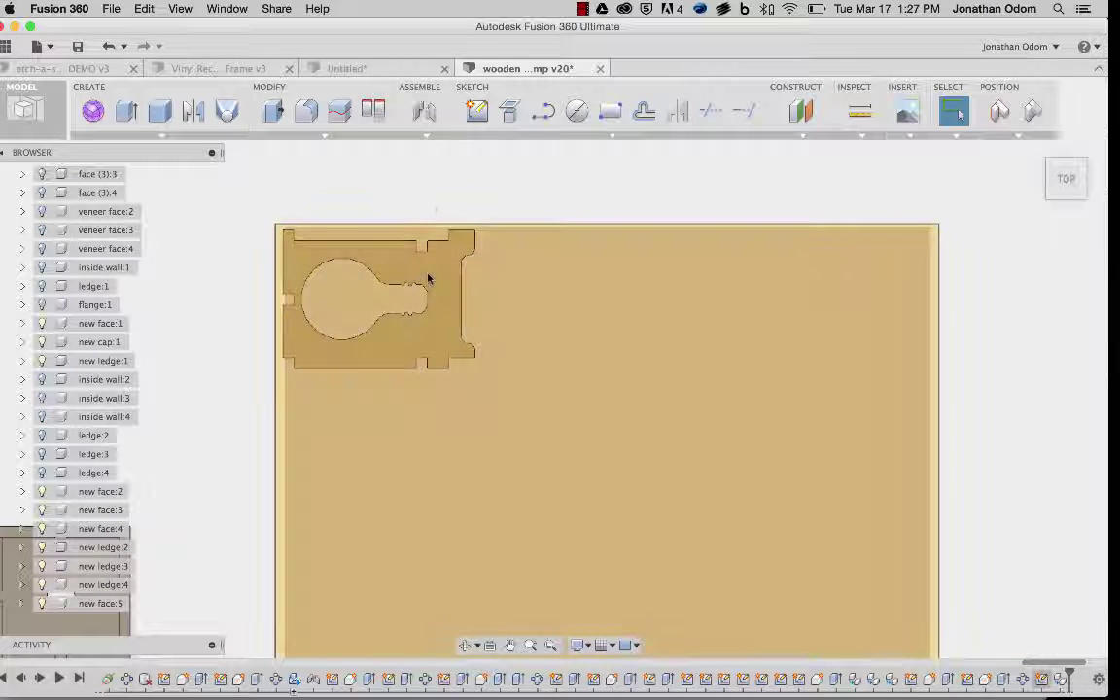
{"action": "mouse_move", "coordinate": [429, 279]}
{"action": "middle_mouse_down", "text": "shift"}
{"action": "mouse_move", "coordinate": [467, 258]}
{"action": "mouse_move", "coordinate": [467, 214]}
{"action": "mouse_move", "coordinate": [430, 289]}
{"action": "mouse_move", "coordinate": [425, 266]}
{"action": "middle_mouse_up", "text": "shift"}
{"action": "left_click", "coordinate": [375, 112]}
{"action": "left_click", "coordinate": [447, 385]}
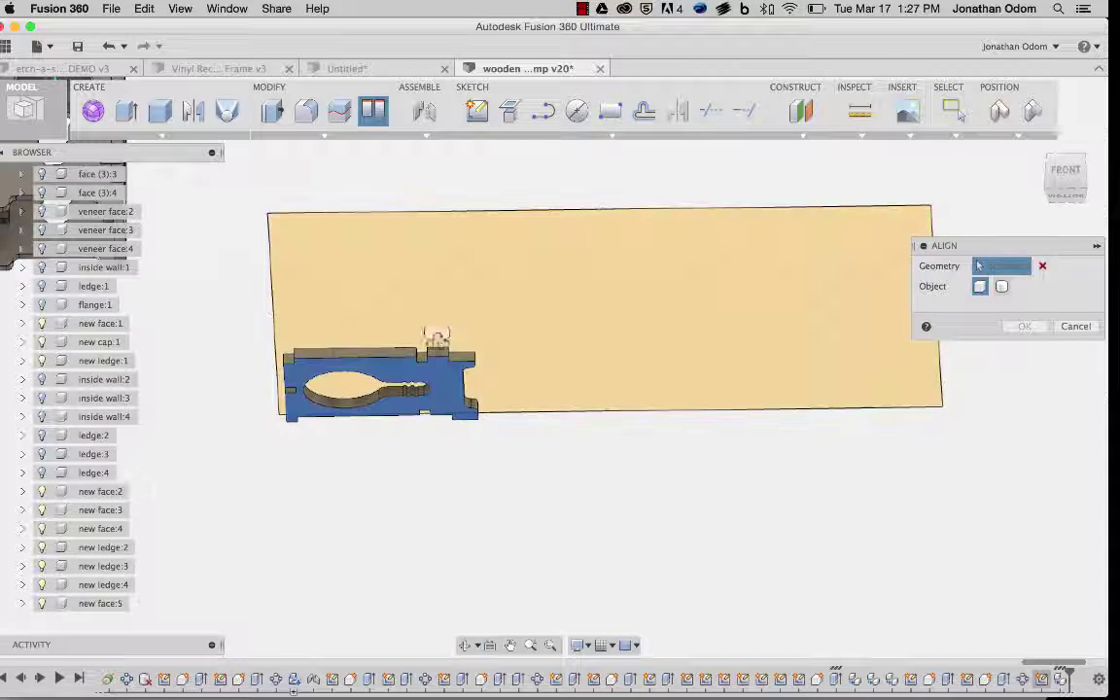
{"action": "middle_click_drag", "start_coordinate": [434, 335], "coordinate": [447, 387], "text": "shift"}
{"action": "left_click", "coordinate": [493, 352]}
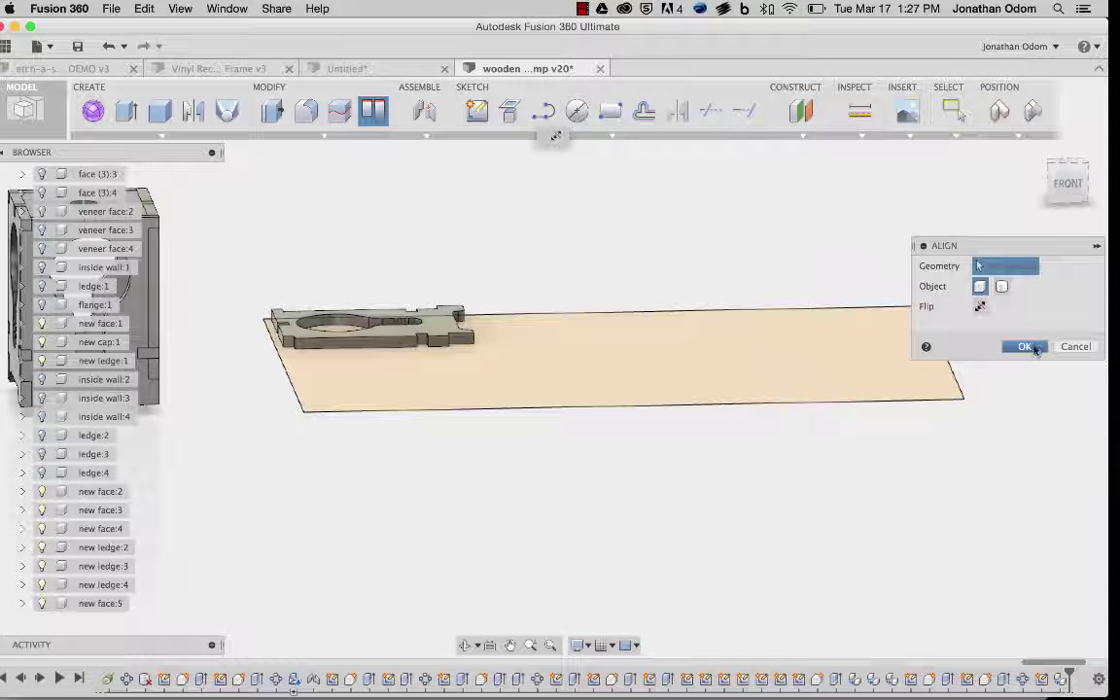
{"action": "left_click", "coordinate": [1025, 347]}
{"action": "middle_click_drag", "start_coordinate": [668, 301], "coordinate": [671, 409], "text": "shift"}
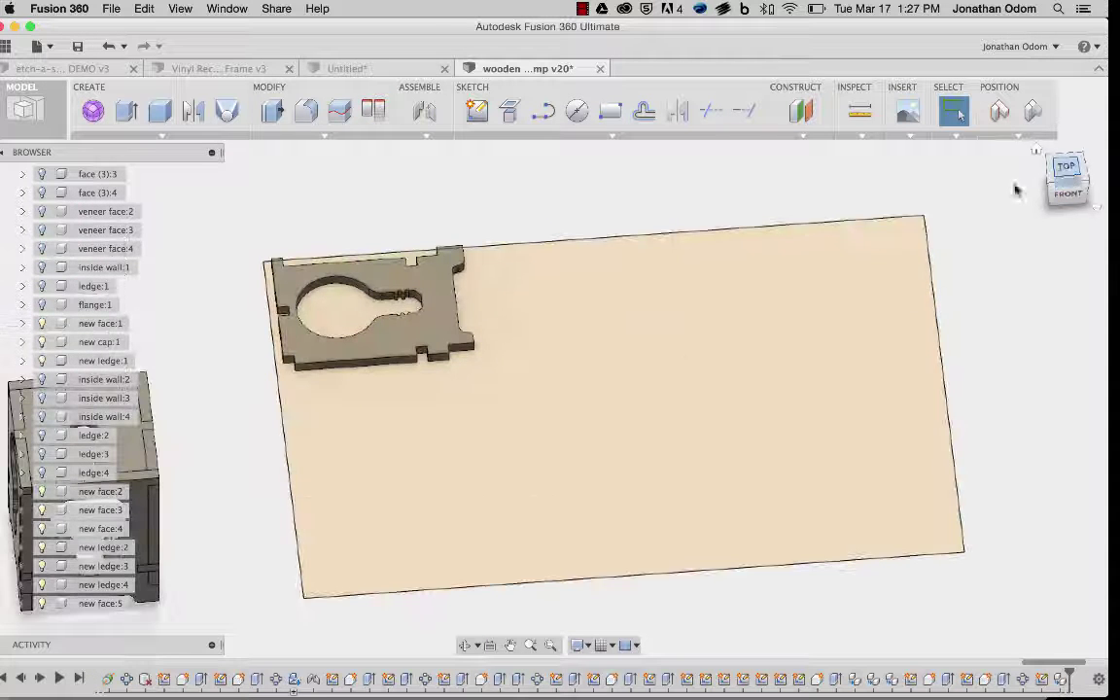
{"action": "left_click", "coordinate": [1066, 167]}
{"action": "mouse_move", "coordinate": [447, 305]}
{"action": "left_mouse_down"}
{"action": "mouse_move", "coordinate": [472, 295]}
{"action": "mouse_move", "coordinate": [449, 305]}
{"action": "left_mouse_up"}
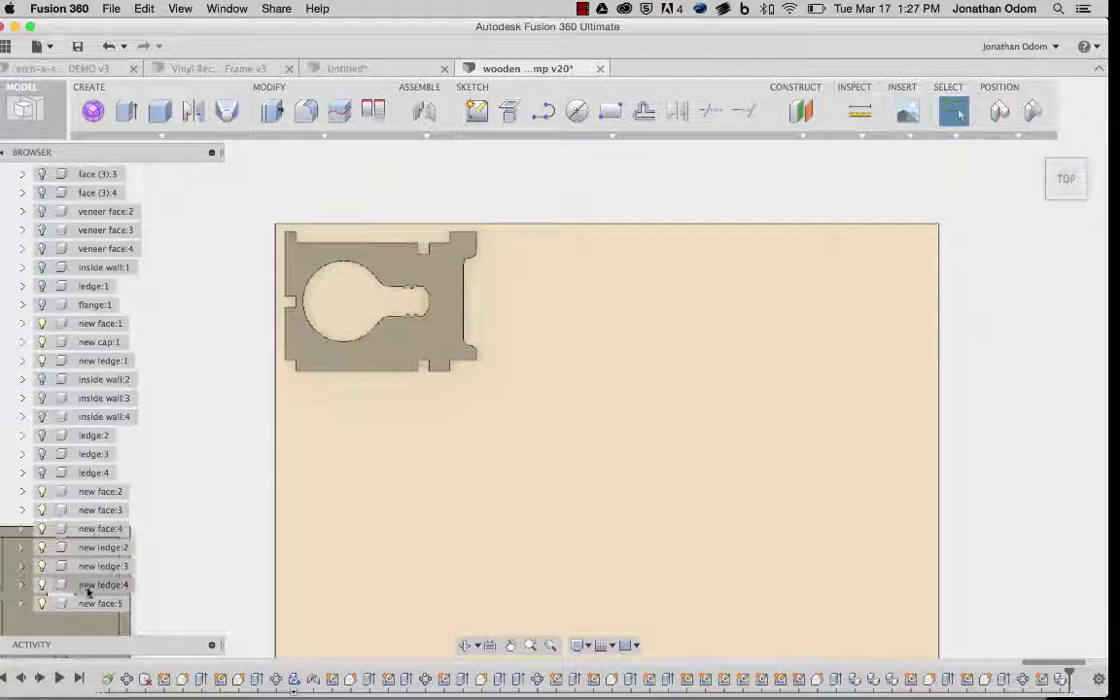
Step: Rotate the face copy 270 degrees about Z and shift it about -57/64" in X and -35/64" in Y into the sheet's corner
{"action": "left_click", "coordinate": [100, 603]}
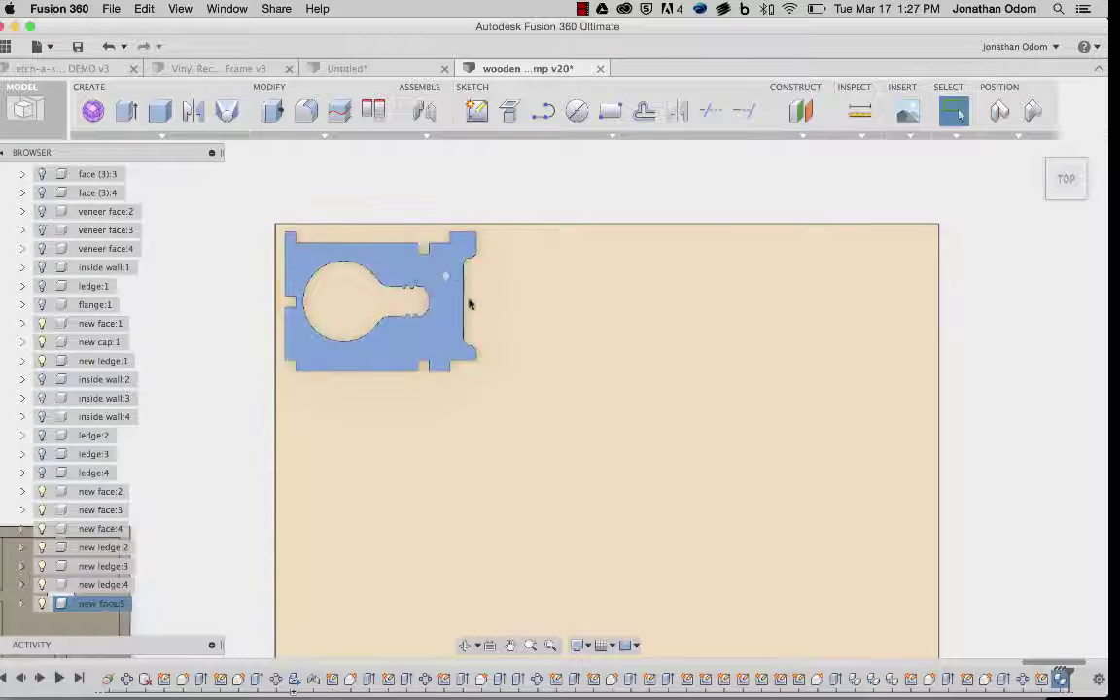
{"action": "right_click", "coordinate": [446, 276]}
{"action": "left_click", "coordinate": [403, 300]}
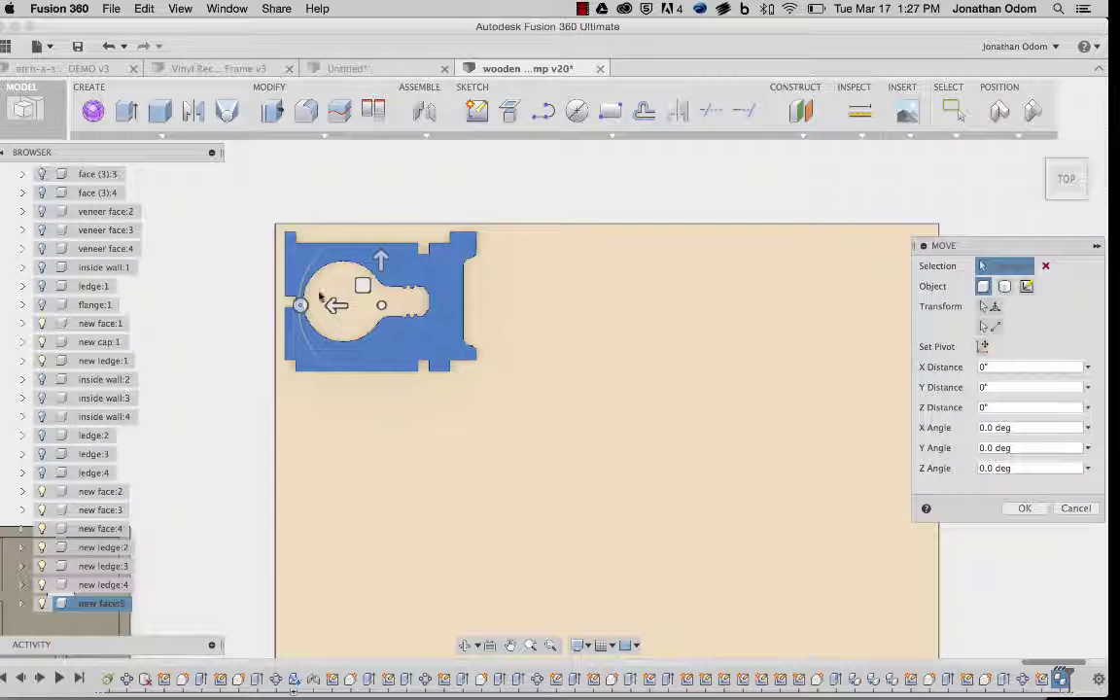
{"action": "left_click_drag", "start_coordinate": [319, 297], "coordinate": [382, 209]}
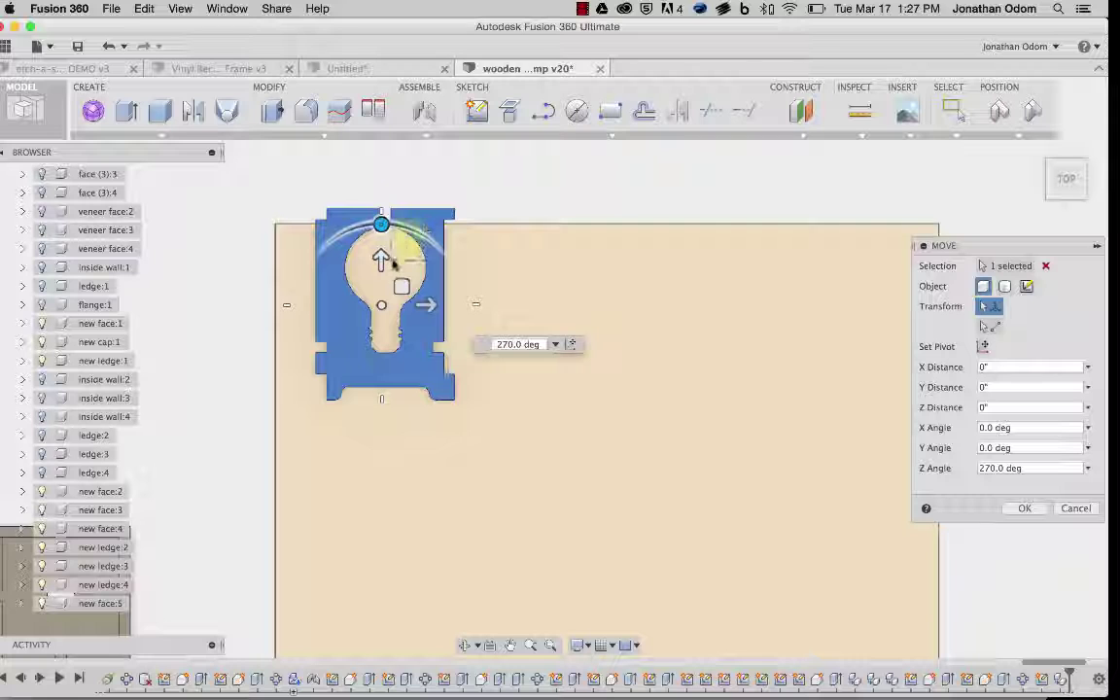
{"action": "left_click_drag", "start_coordinate": [381, 305], "coordinate": [349, 325]}
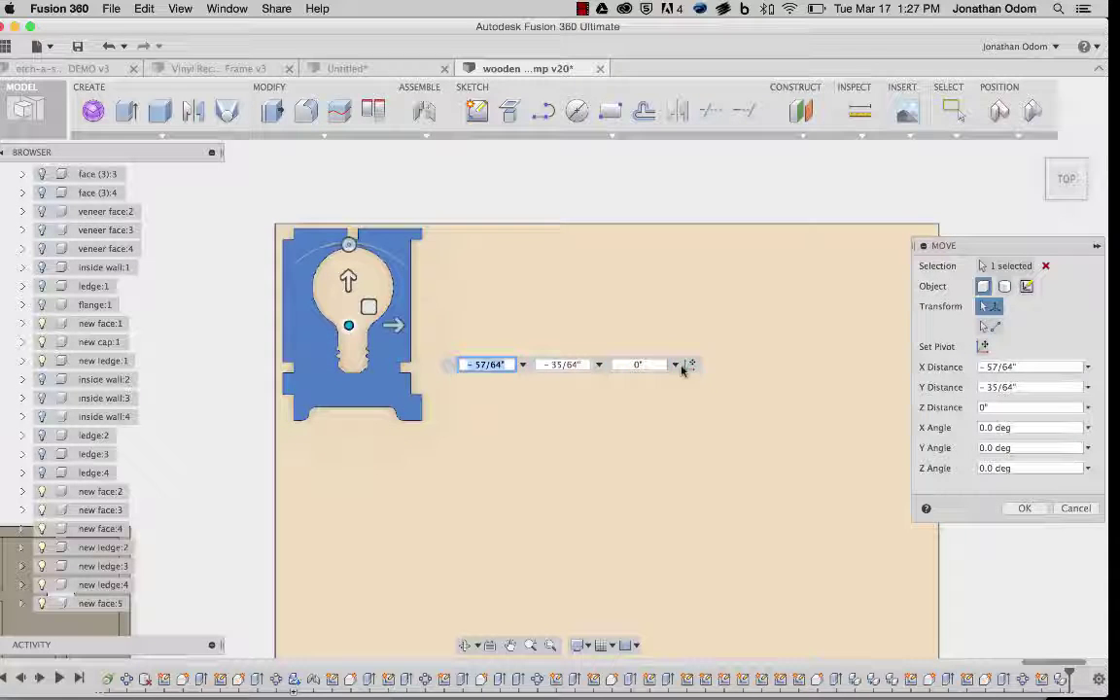
{"action": "left_click", "coordinate": [1036, 512]}
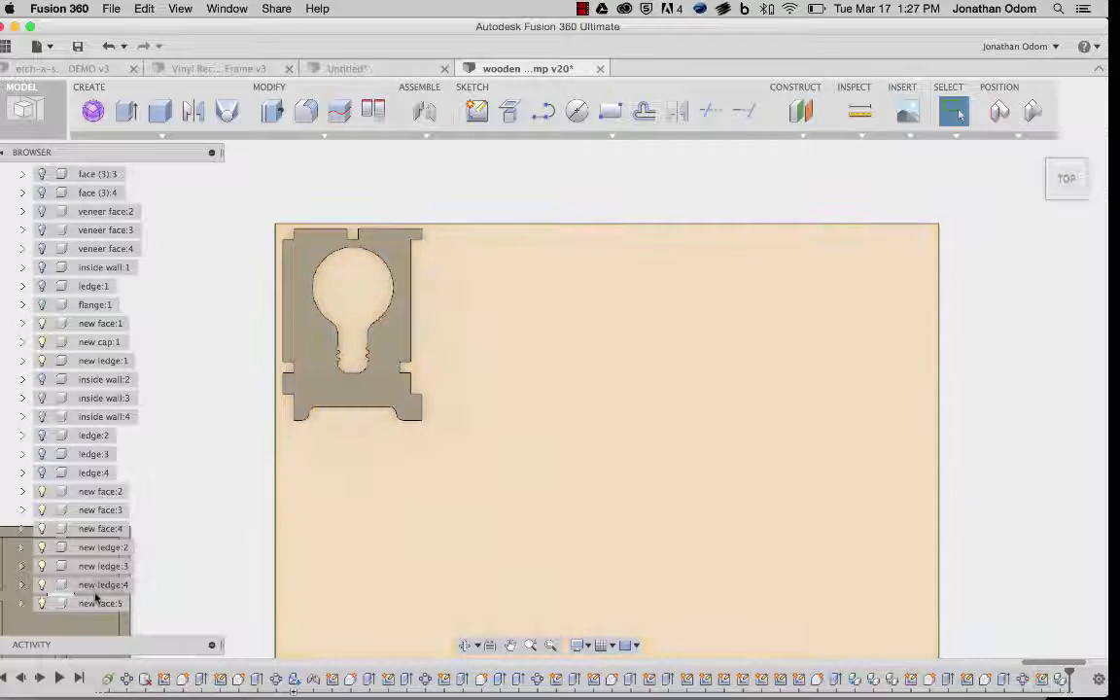
Step: Create a rectangular pattern of the face copy along the sheet's upper edge with a quantity of 4 over an extent of -12"
{"action": "left_click", "coordinate": [97, 603]}
{"action": "right_click", "coordinate": [500, 185]}
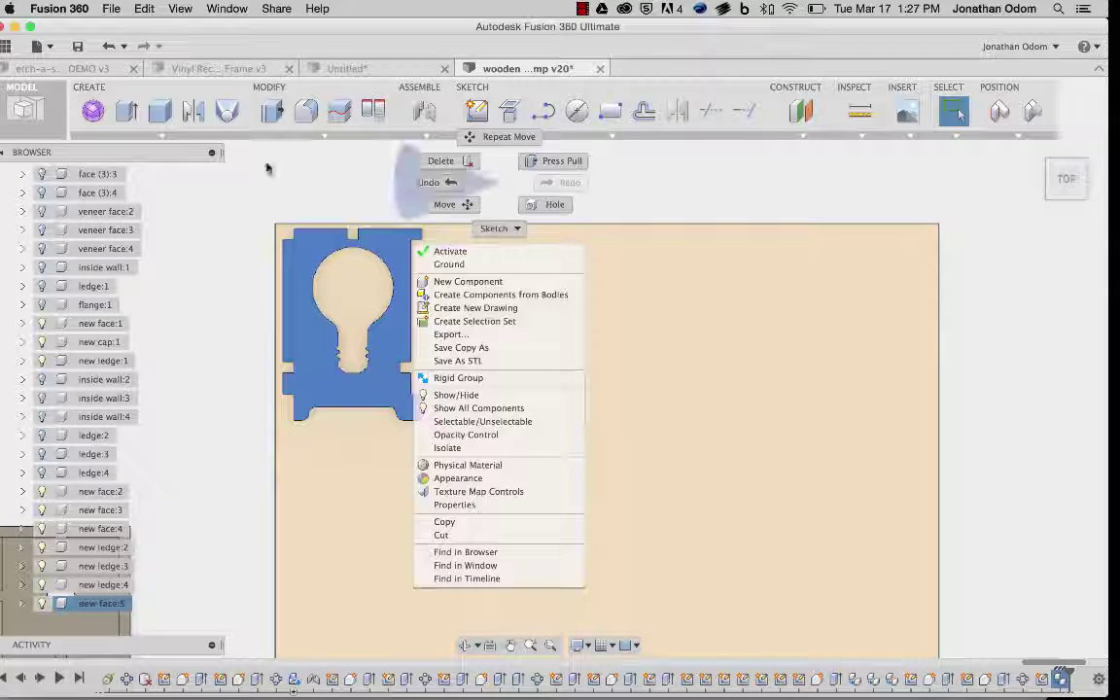
{"action": "left_click", "coordinate": [267, 168]}
{"action": "left_click", "coordinate": [209, 136]}
{"action": "mouse_move", "coordinate": [189, 380]}
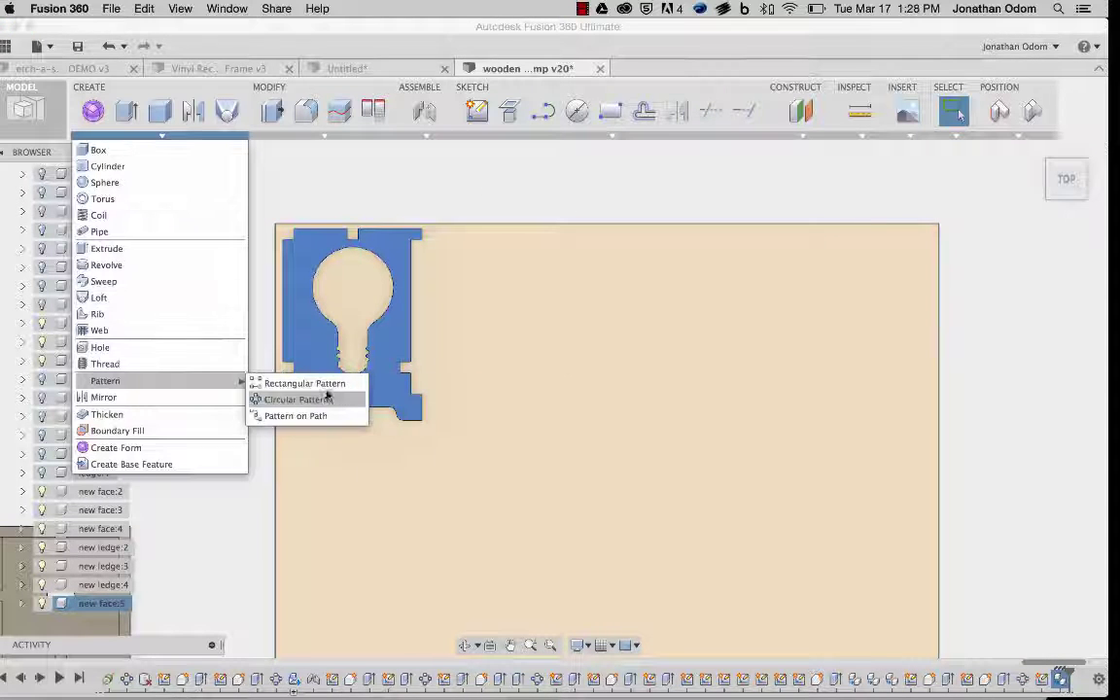
{"action": "left_click", "coordinate": [327, 398]}
{"action": "left_click", "coordinate": [637, 370]}
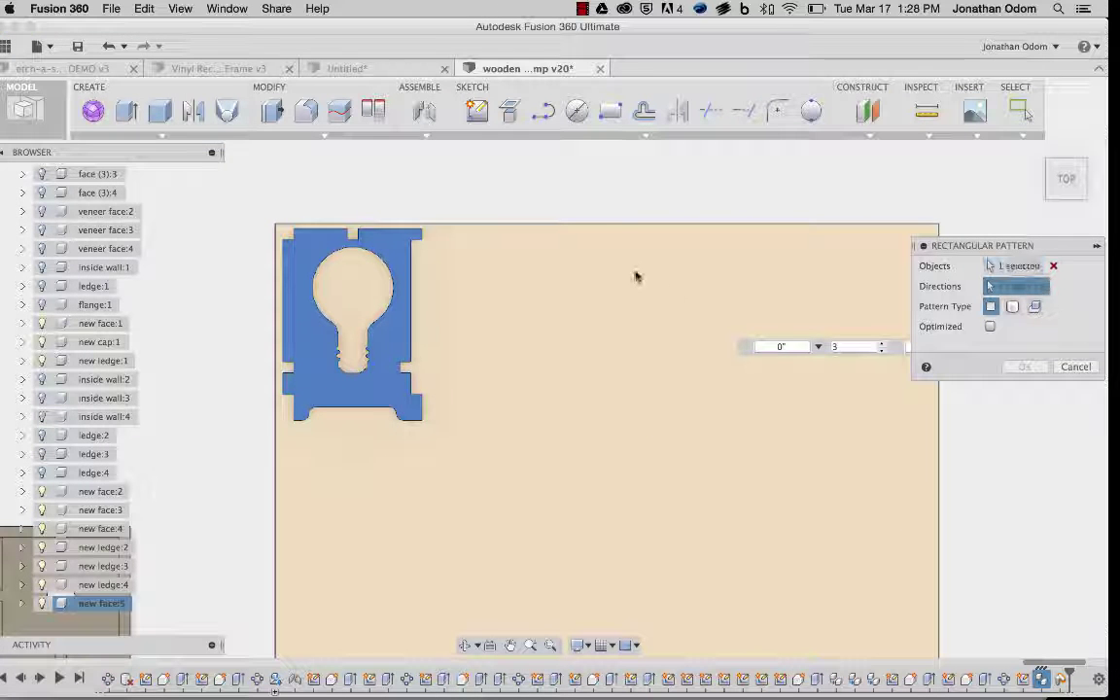
{"action": "left_click", "coordinate": [619, 229]}
{"action": "left_click_drag", "start_coordinate": [325, 323], "coordinate": [812, 325]}
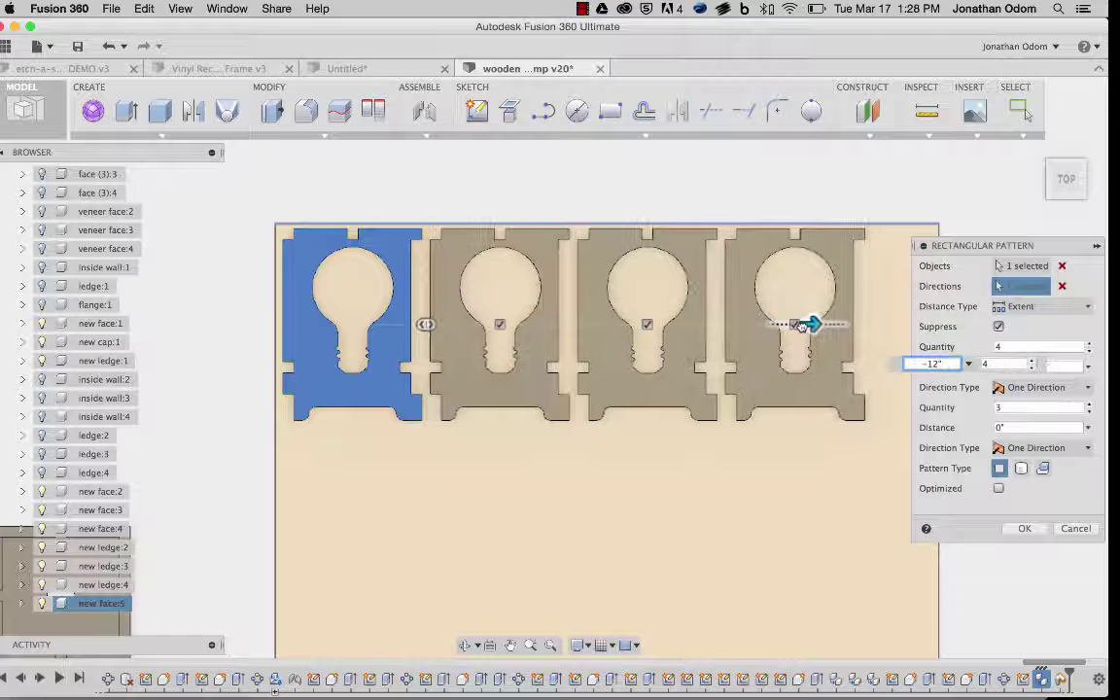
{"action": "middle_click_drag", "start_coordinate": [751, 458], "coordinate": [727, 418]}
{"action": "scroll", "coordinate": [726, 418], "scroll_direction": "down", "scroll_amount": 1}
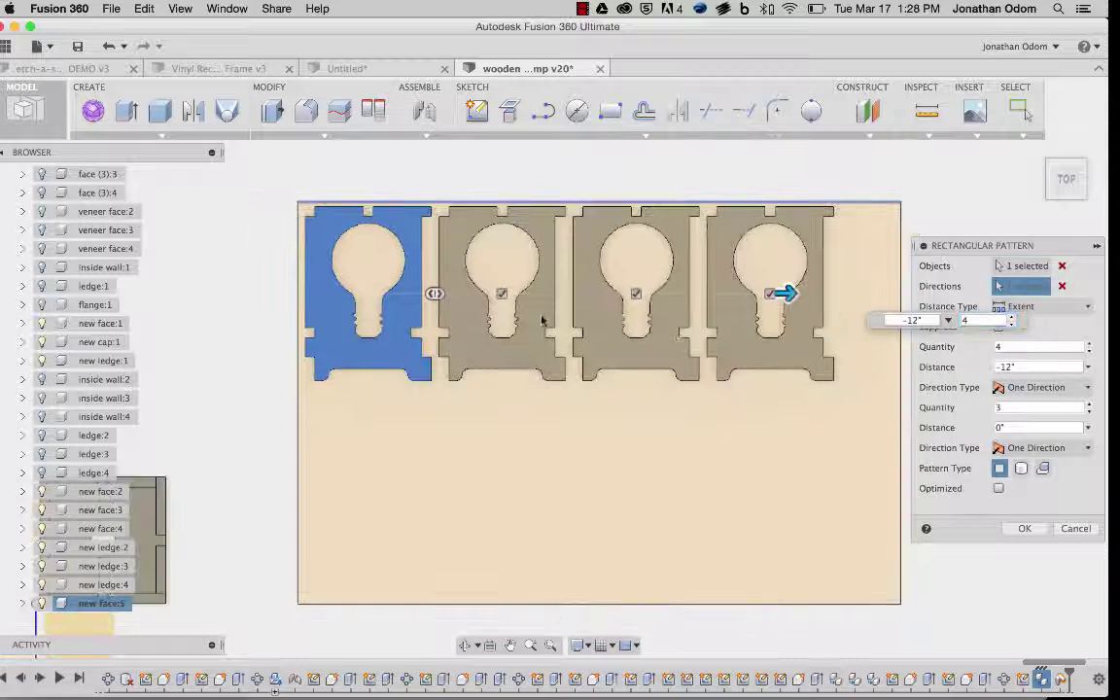
{"action": "left_click", "coordinate": [1033, 534]}
Step: Copy the new ledge:3 component and move the copy over the sheet, about -7 3/32" in X and 3 5/8" in Z
{"action": "middle_click_drag", "start_coordinate": [972, 542], "coordinate": [275, 470], "text": "shift"}
{"action": "scroll", "coordinate": [275, 469], "scroll_direction": "up", "scroll_amount": 8}
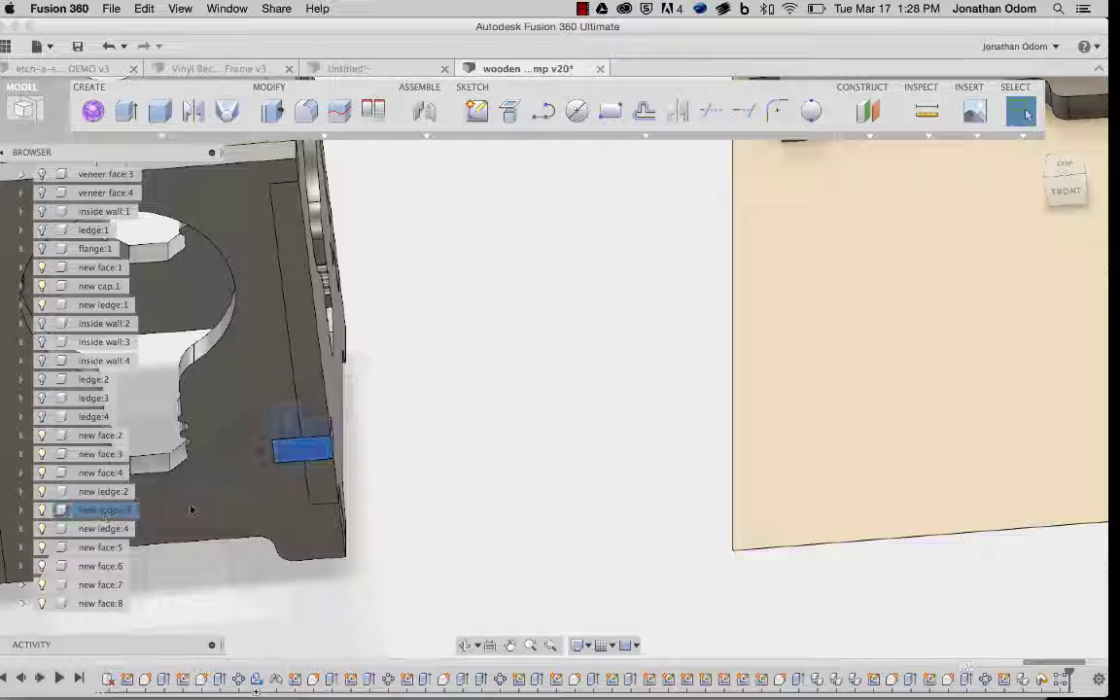
{"action": "left_click", "coordinate": [104, 514]}
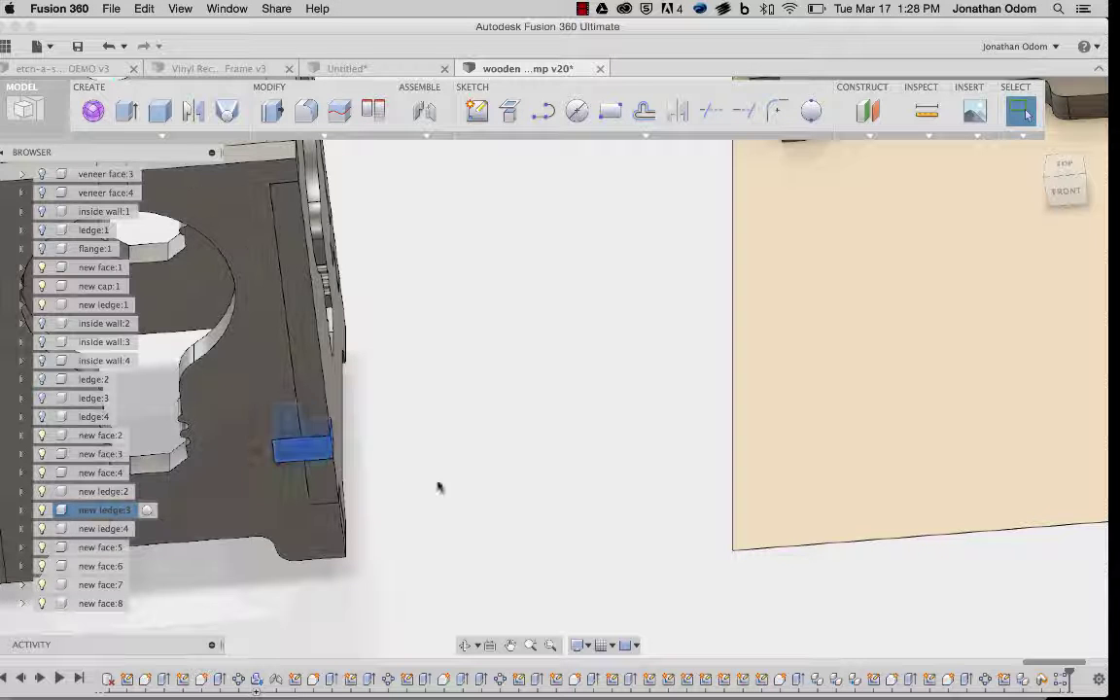
{"action": "scroll", "coordinate": [644, 504], "scroll_direction": "down", "scroll_amount": 5}
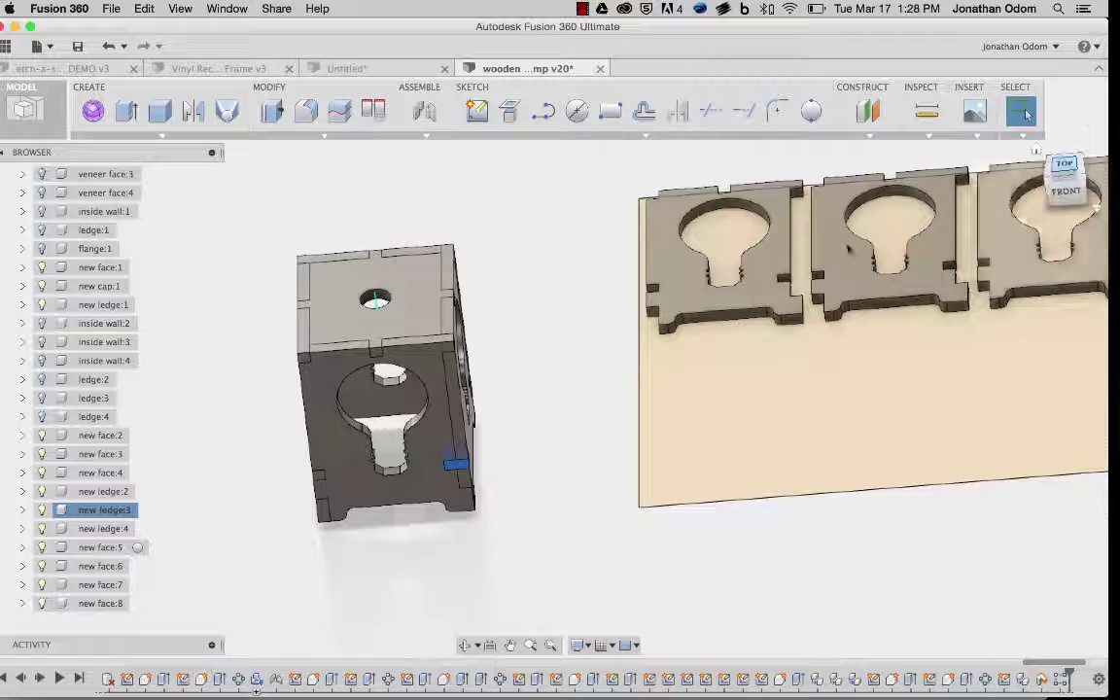
{"action": "left_click", "coordinate": [1065, 190]}
{"action": "middle_click_drag", "start_coordinate": [565, 525], "coordinate": [410, 301]}
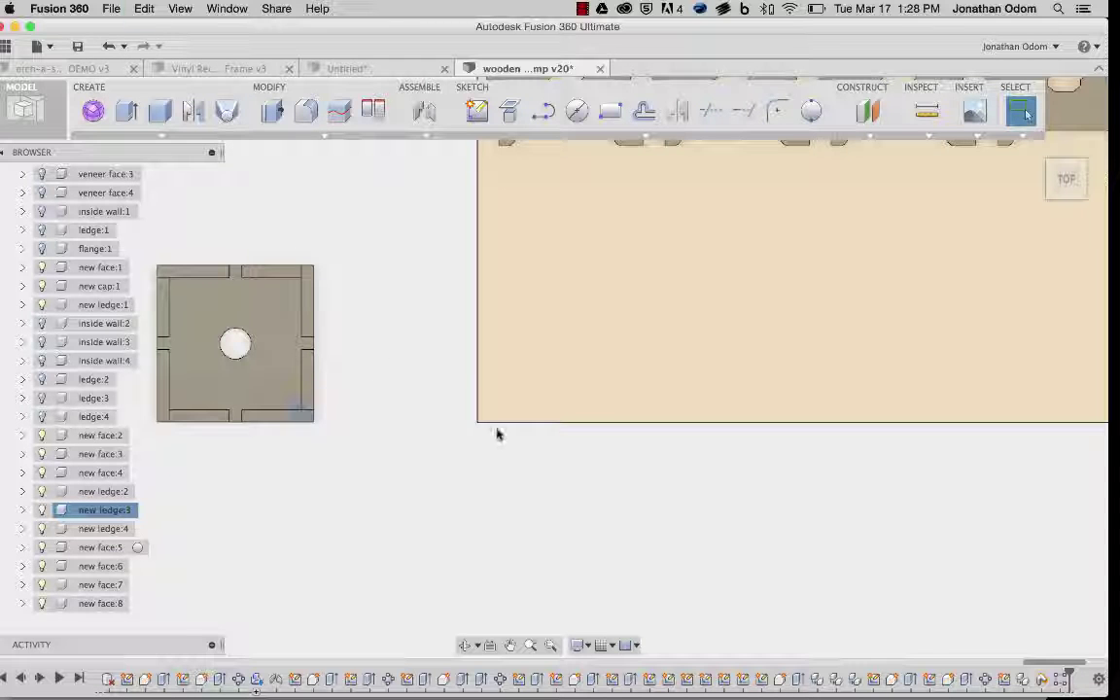
{"action": "key", "text": "m"}
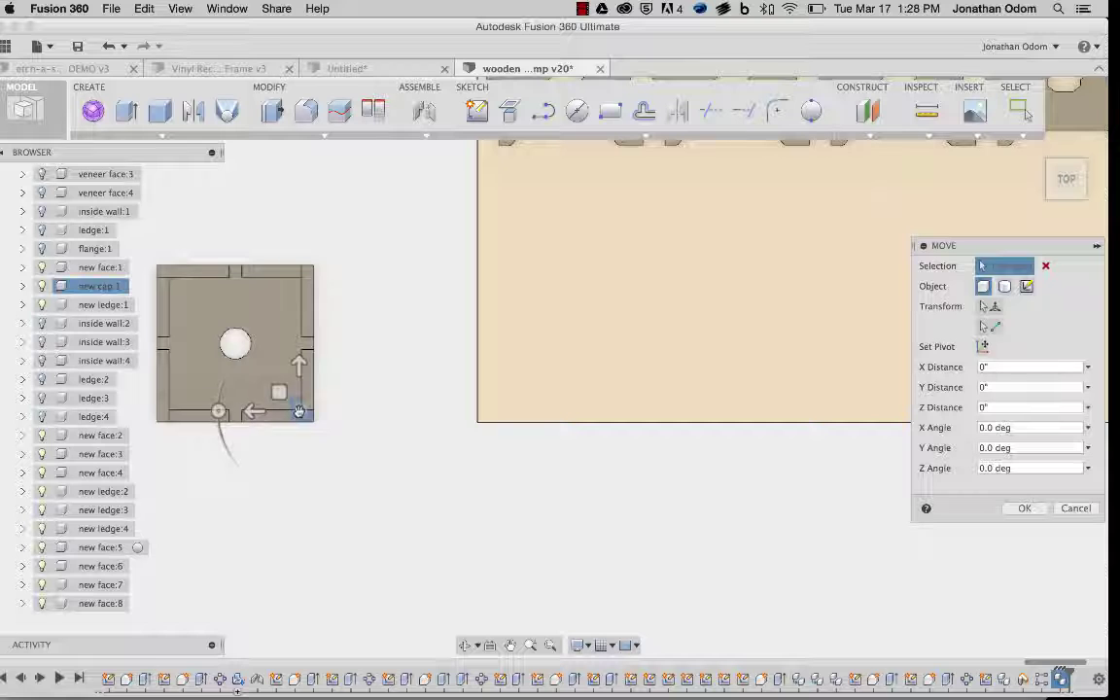
{"action": "left_click_drag", "start_coordinate": [299, 412], "coordinate": [595, 260]}
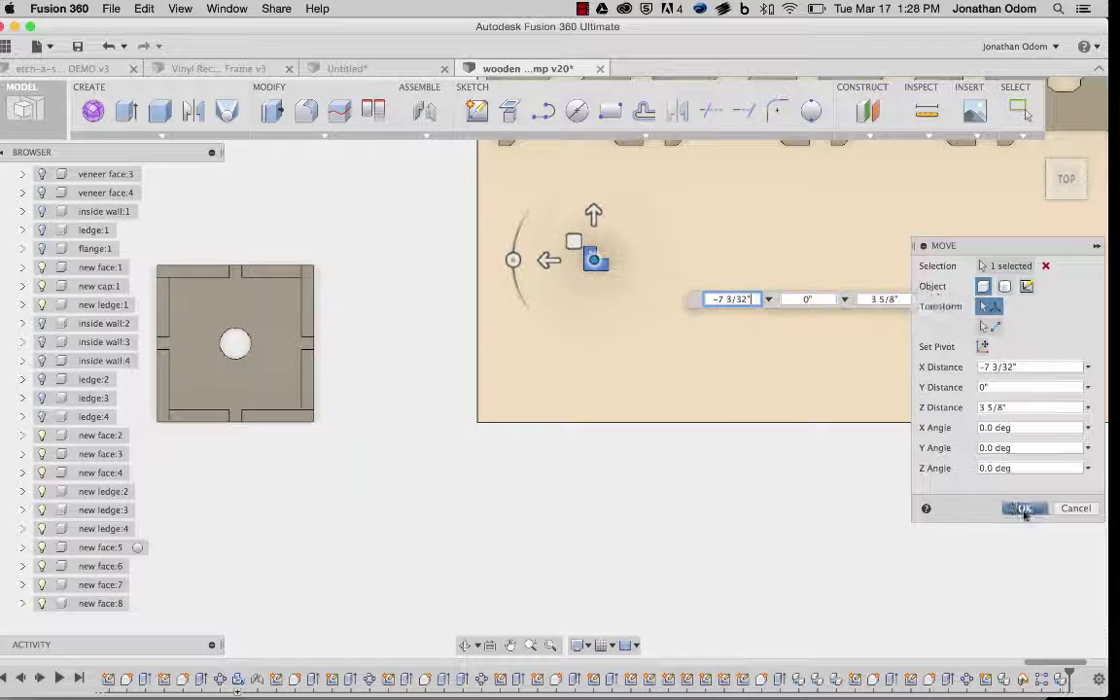
{"action": "left_click", "coordinate": [1024, 509]}
Step: Align the ledge copy with the plane of the sheet profile so it lies flat on the sheet
{"action": "middle_click_drag", "start_coordinate": [1011, 516], "coordinate": [623, 144], "text": "shift"}
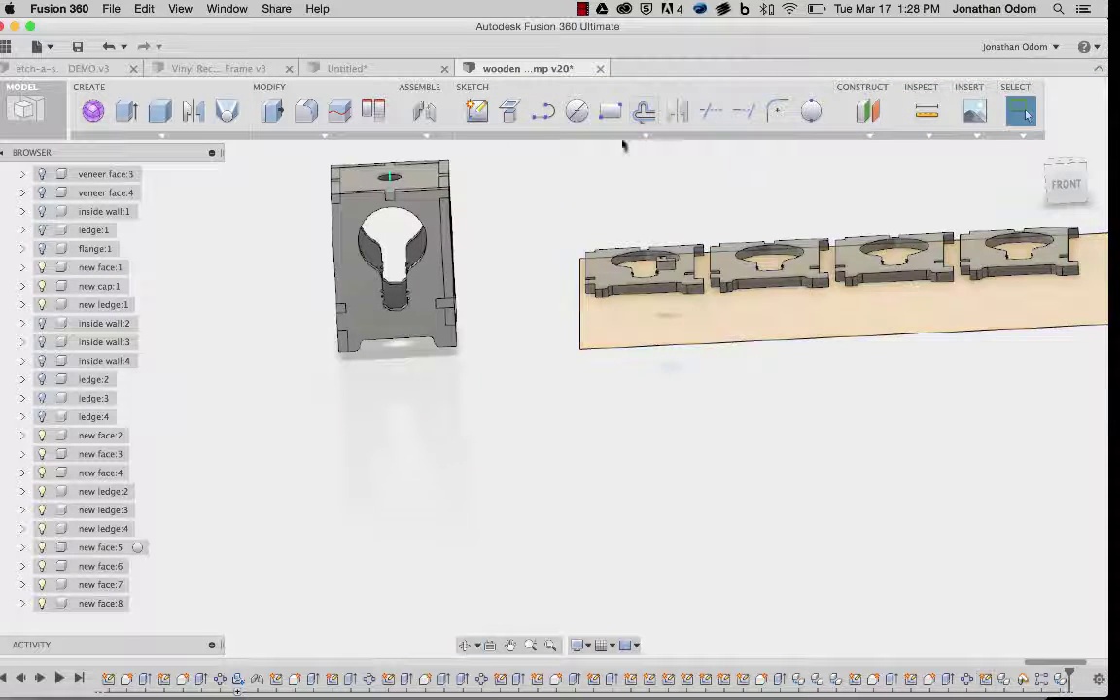
{"action": "left_click", "coordinate": [372, 110]}
{"action": "scroll", "coordinate": [656, 346], "scroll_direction": "up", "scroll_amount": 5}
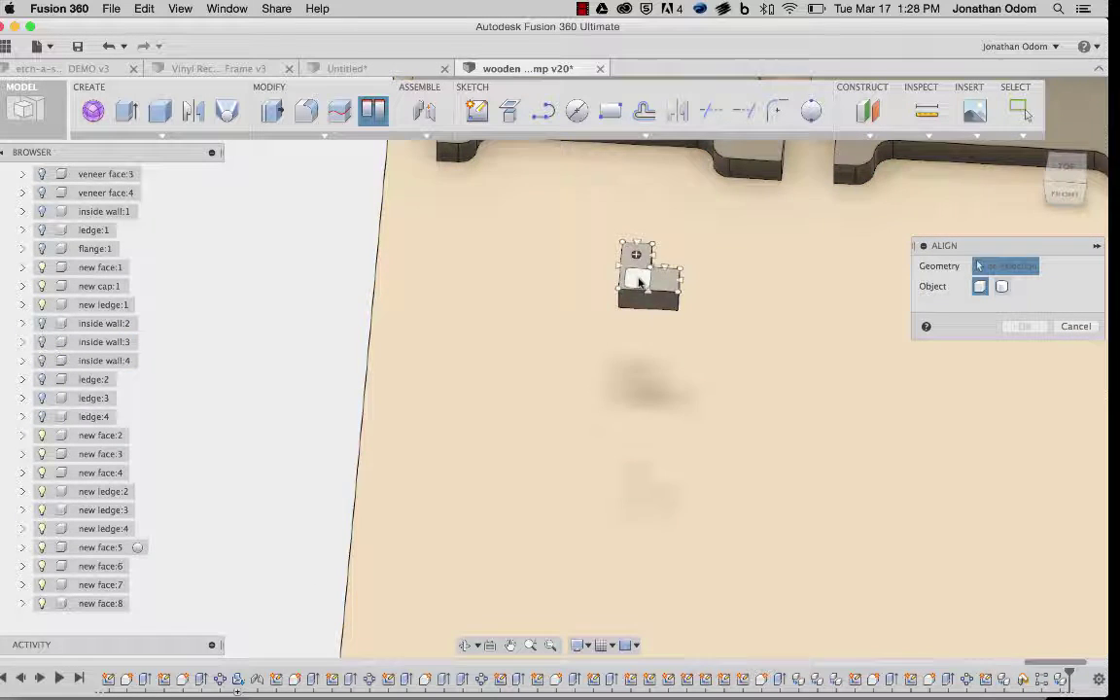
{"action": "left_click", "coordinate": [640, 282]}
{"action": "left_click", "coordinate": [1035, 148]}
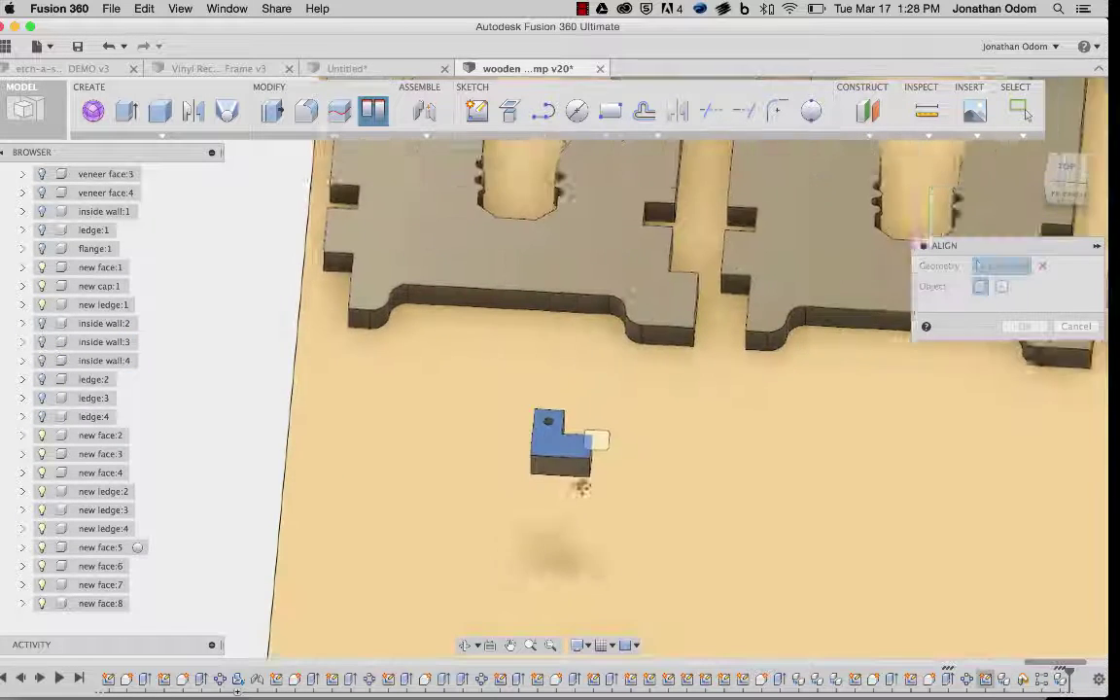
{"action": "left_click", "coordinate": [1057, 169]}
{"action": "left_click", "coordinate": [1025, 346]}
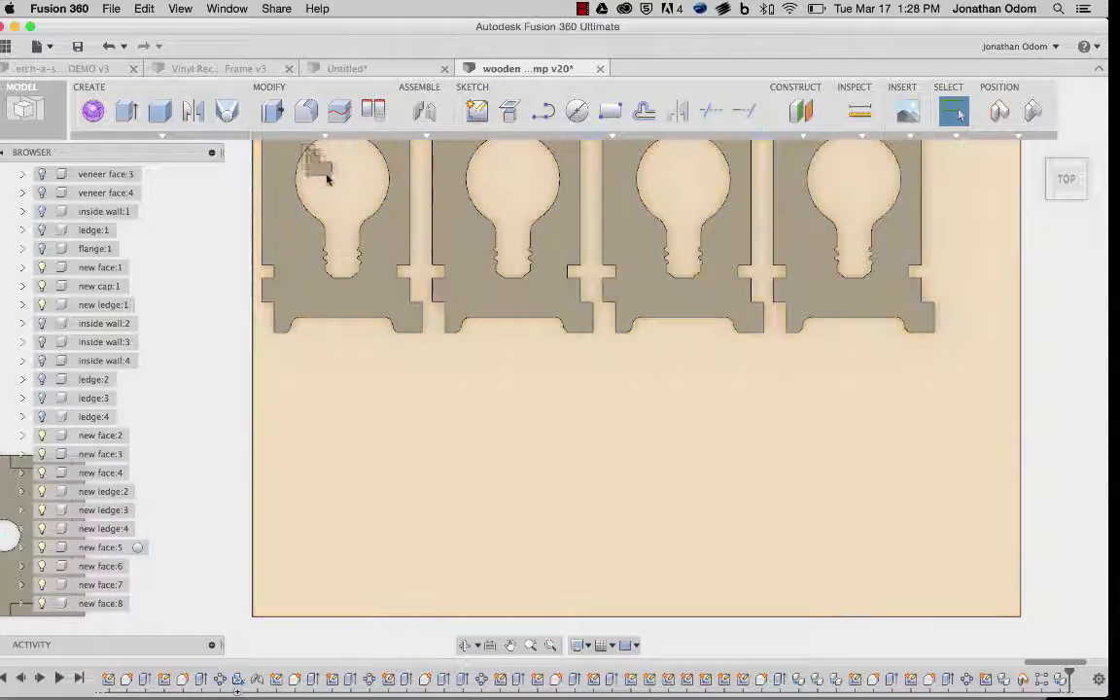
Step: Nudge the ledge copy inside the first face's bulb cutout and place a duplicate beside it, offset about -45/64" in X
{"action": "scroll", "coordinate": [326, 178], "scroll_direction": "up", "scroll_amount": 5}
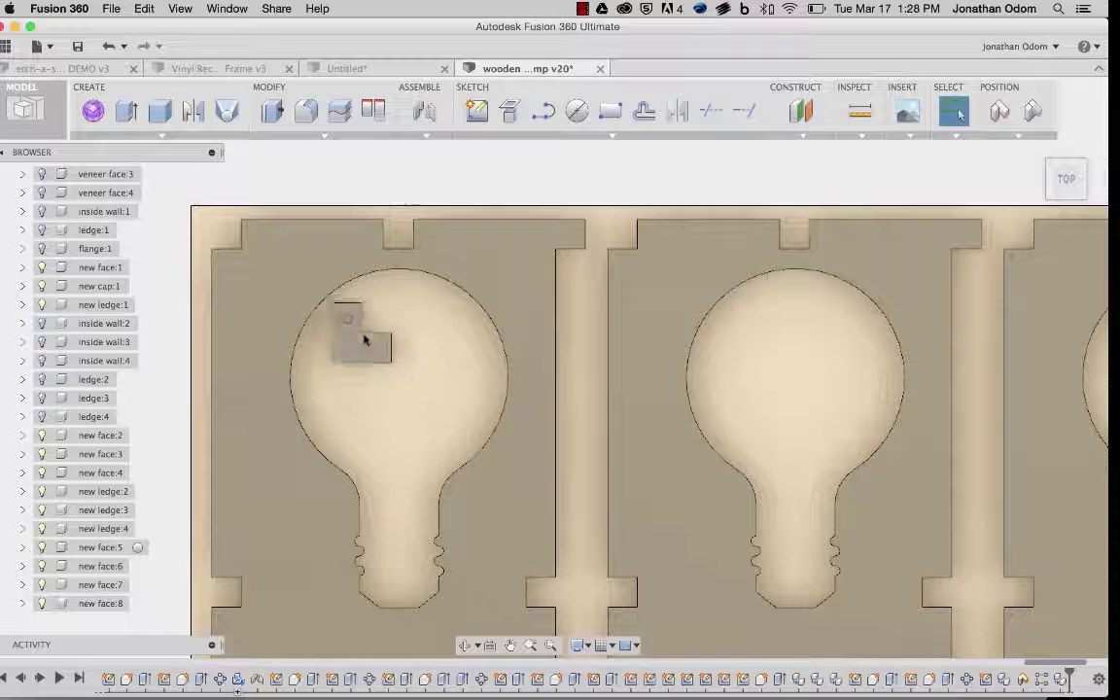
{"action": "left_click_drag", "start_coordinate": [364, 339], "coordinate": [371, 340]}
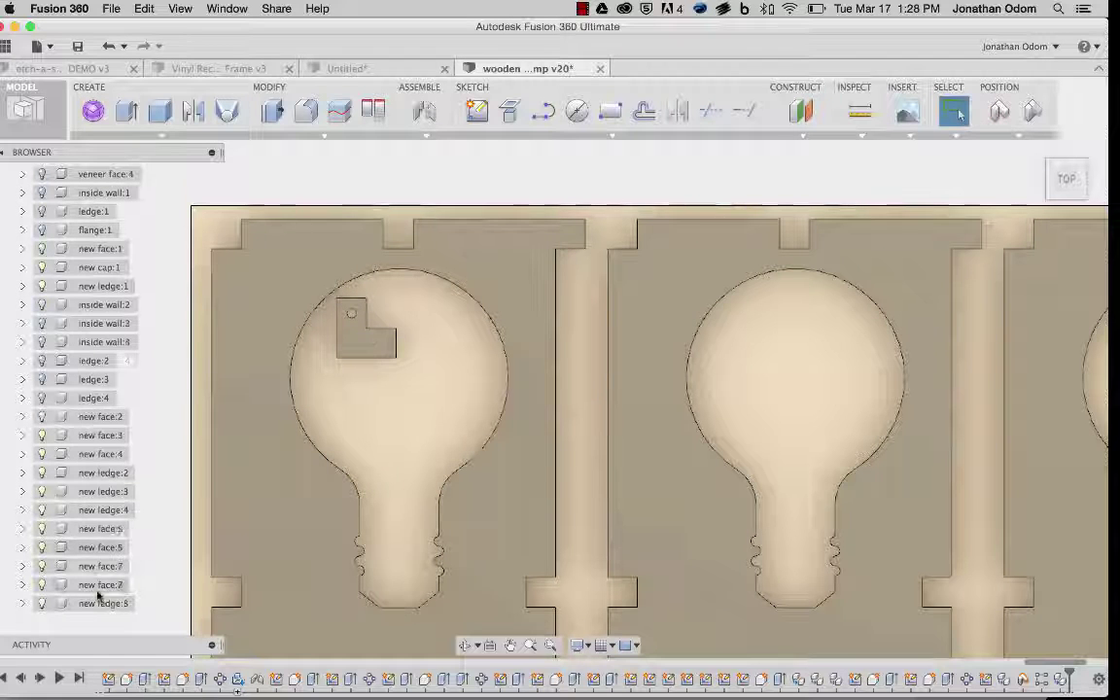
{"action": "key", "text": "Return"}
{"action": "left_click", "coordinate": [103, 604]}
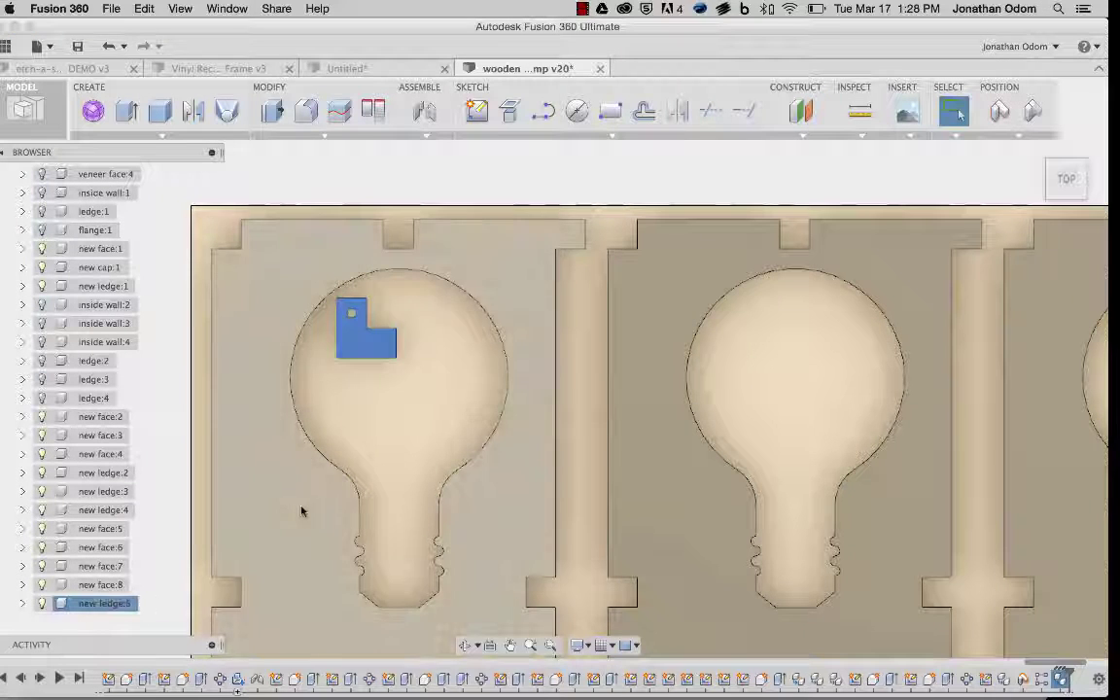
{"action": "left_click", "coordinate": [669, 369]}
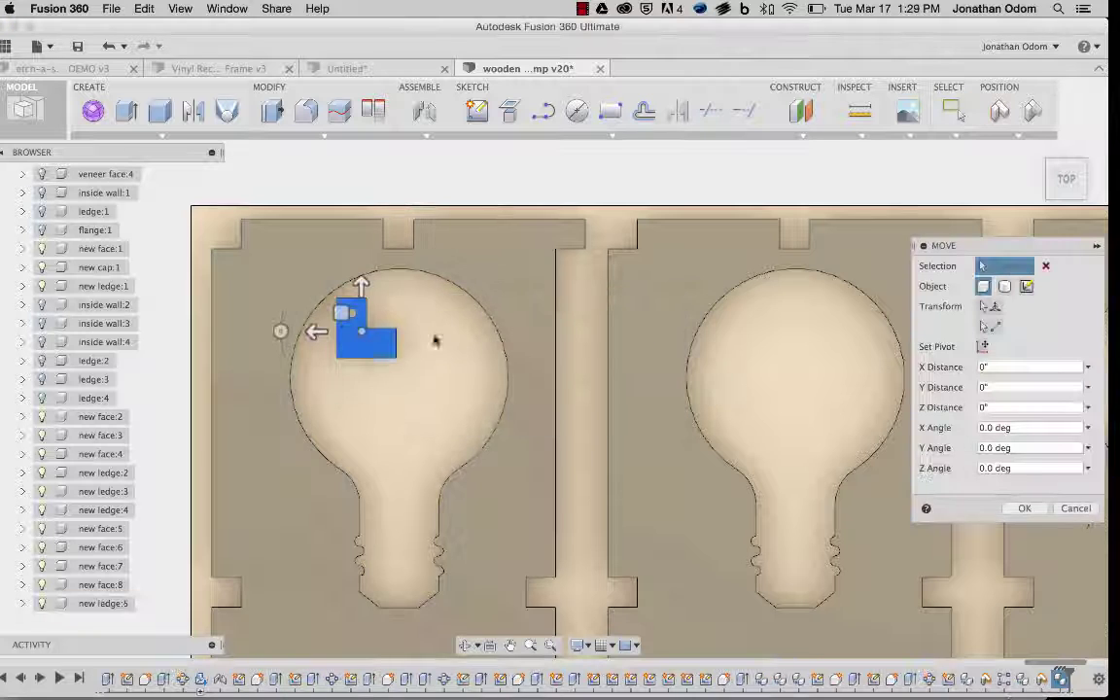
{"action": "left_click_drag", "start_coordinate": [317, 327], "coordinate": [389, 332]}
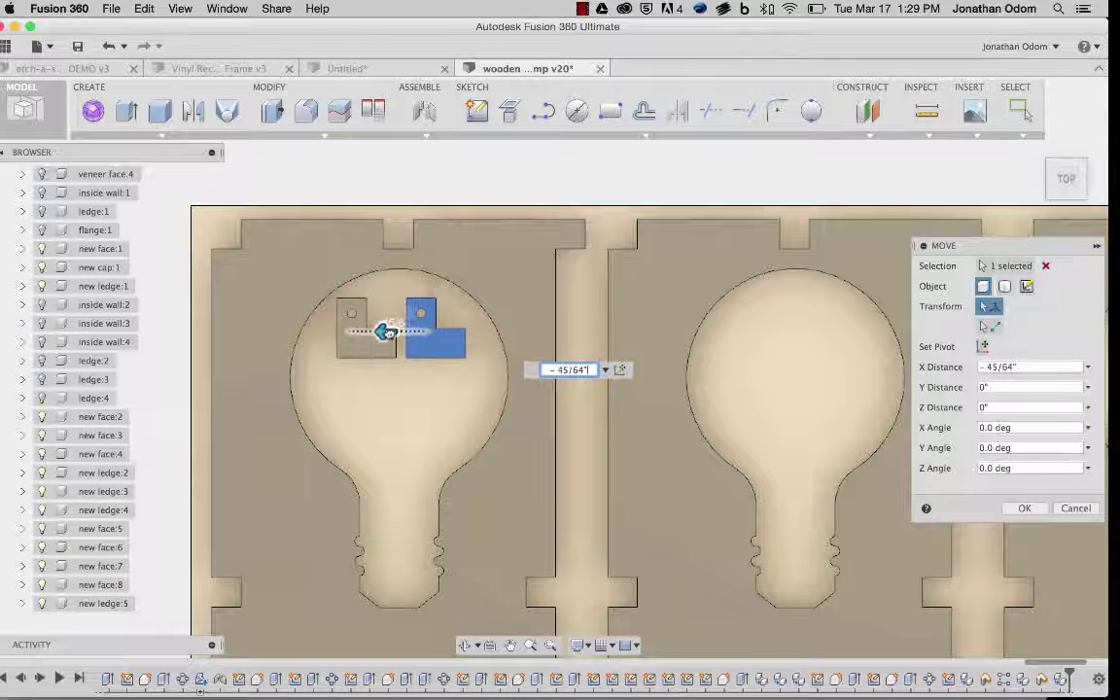
{"action": "left_click", "coordinate": [1029, 510]}
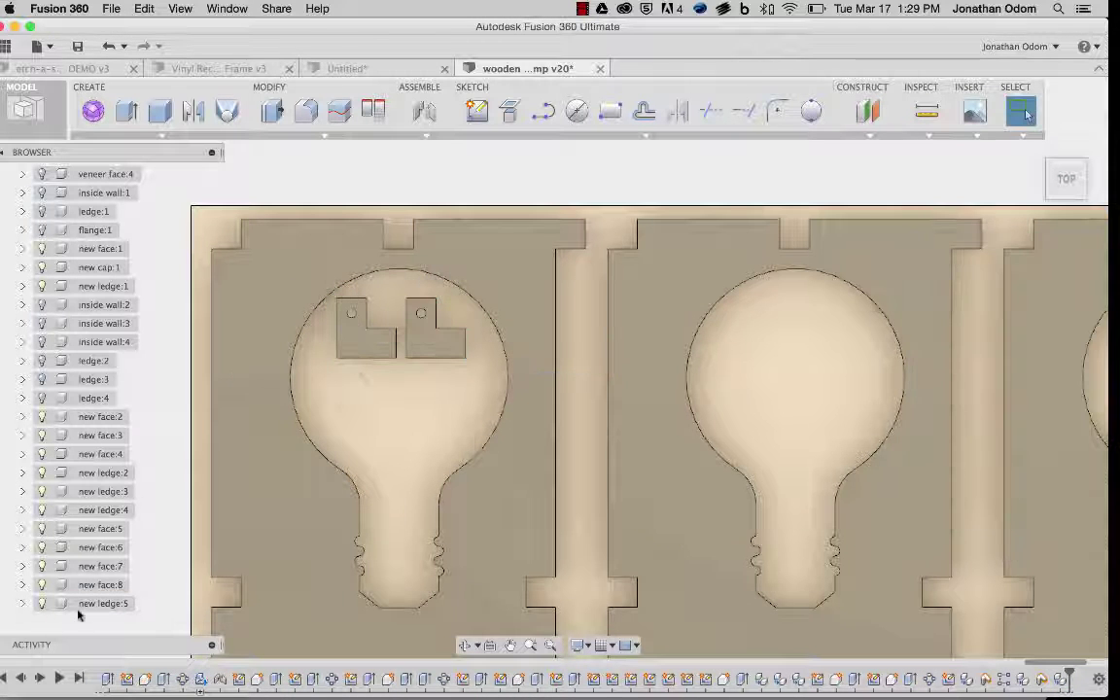
Step: Duplicate both ledges in the bulb cutout and offset the new pair about -45/64" in Z to form a second row
{"action": "scroll", "coordinate": [92, 598], "scroll_direction": "down", "scroll_amount": 1}
{"action": "left_click", "coordinate": [96, 604]}
{"action": "left_click", "coordinate": [101, 585], "text": "shift"}
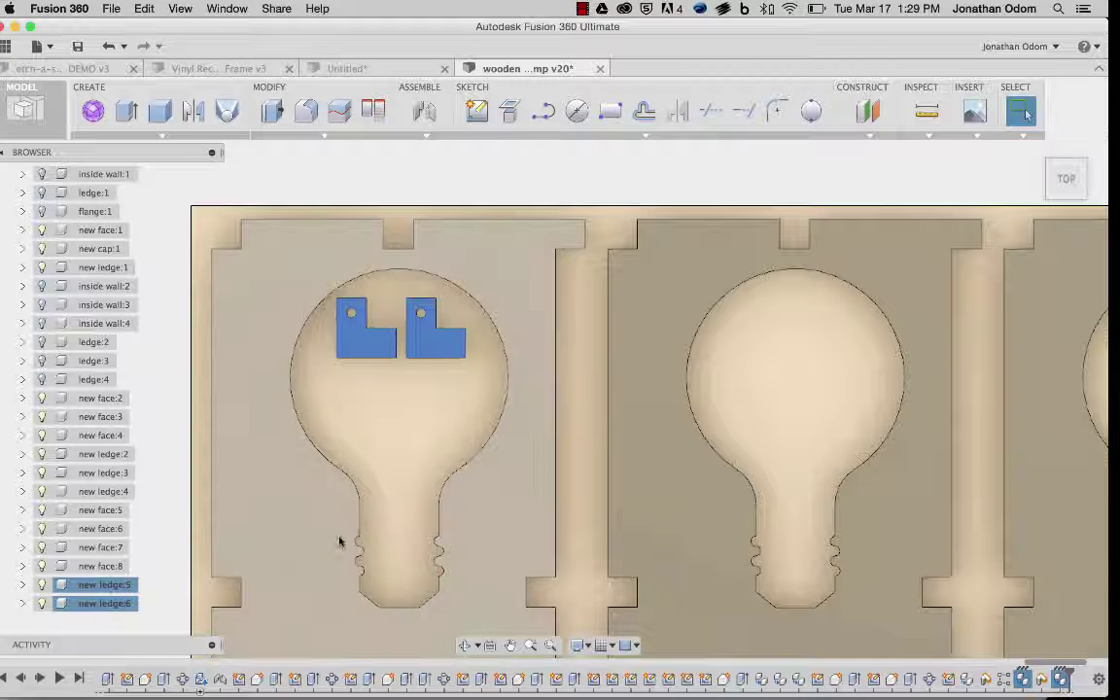
{"action": "key", "text": "m"}
{"action": "left_click_drag", "start_coordinate": [429, 282], "coordinate": [431, 356]}
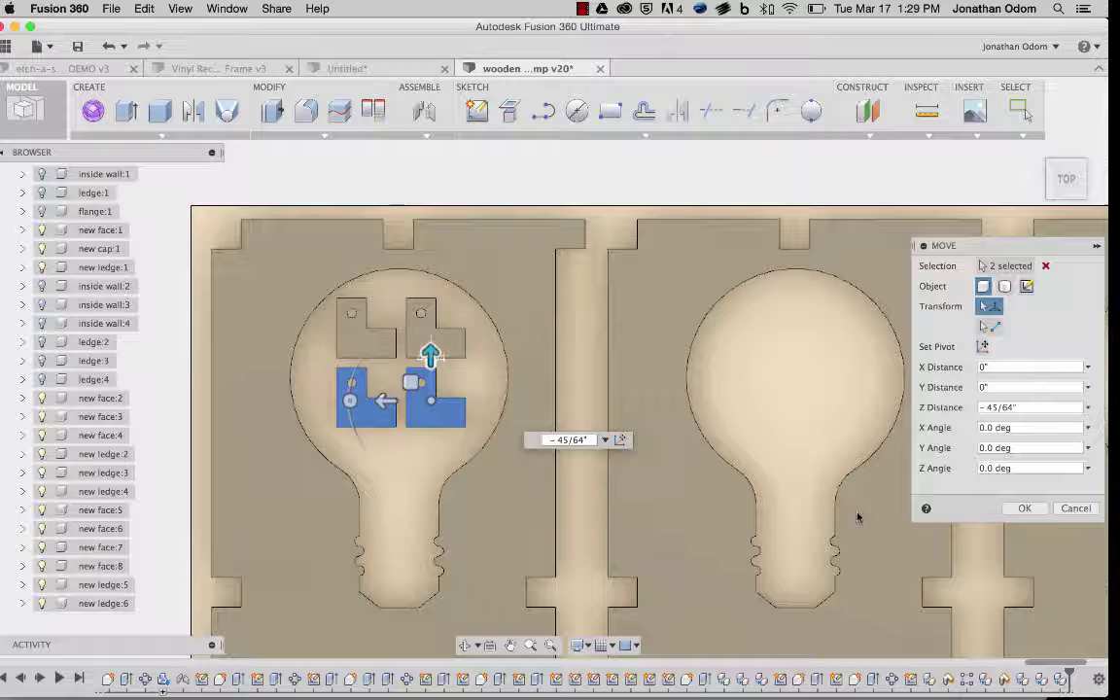
{"action": "left_click", "coordinate": [1025, 510]}
Step: Copy the new cap:1 component and move the copy 8" in X so it sits over the sheet
{"action": "scroll", "coordinate": [753, 429], "scroll_direction": "down", "scroll_amount": 6}
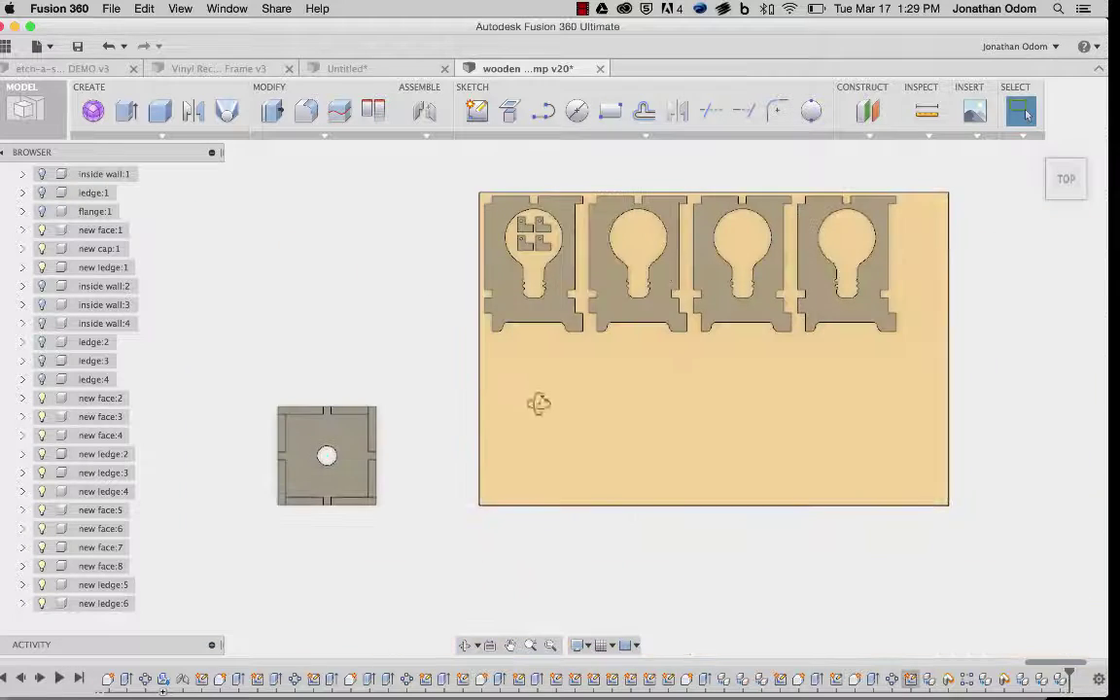
{"action": "middle_click_drag", "start_coordinate": [539, 403], "coordinate": [662, 631], "text": "shift"}
{"action": "scroll", "coordinate": [662, 631], "scroll_direction": "up", "scroll_amount": 3}
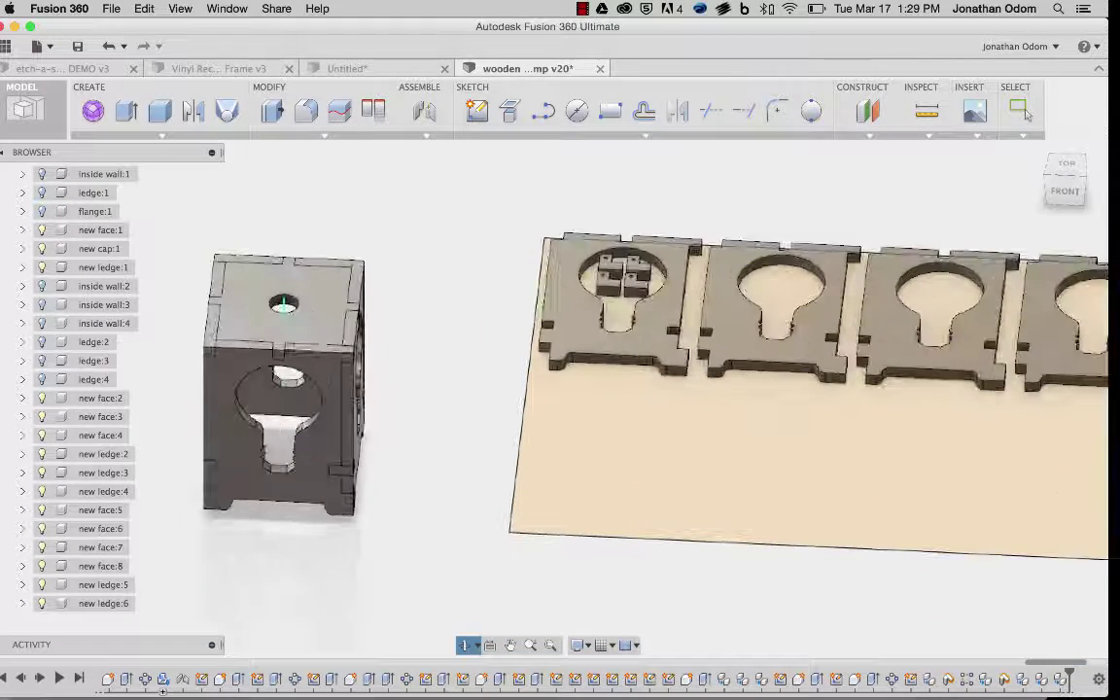
{"action": "left_click", "coordinate": [257, 282]}
{"action": "scroll", "coordinate": [87, 505], "scroll_direction": "down", "scroll_amount": 2}
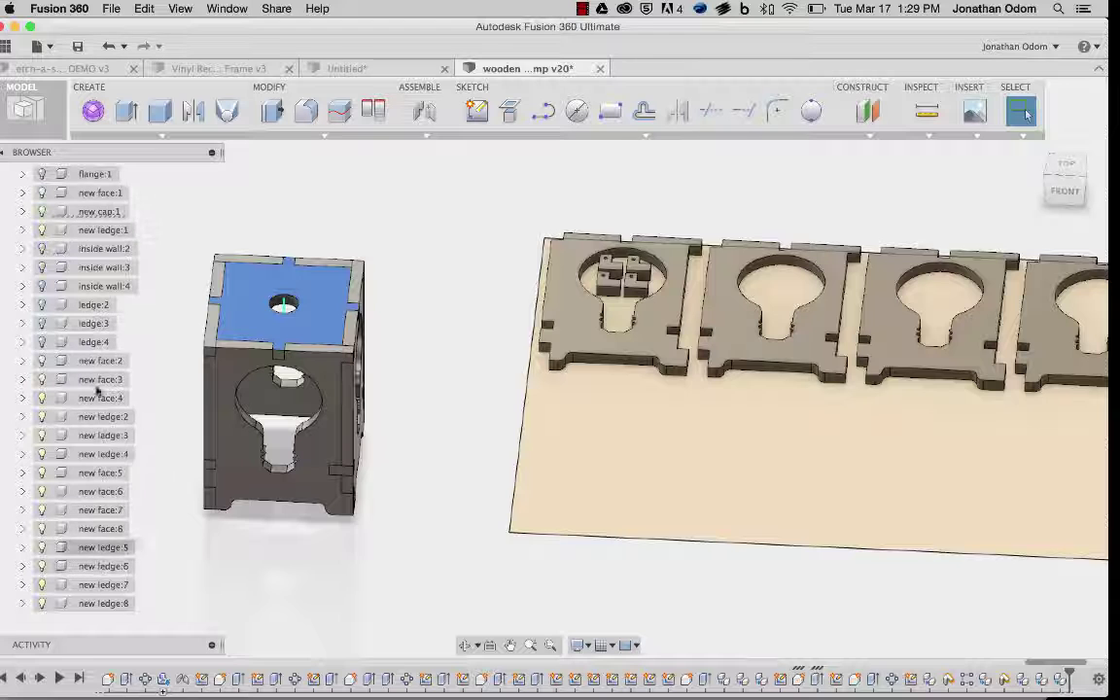
{"action": "left_click", "coordinate": [100, 211]}
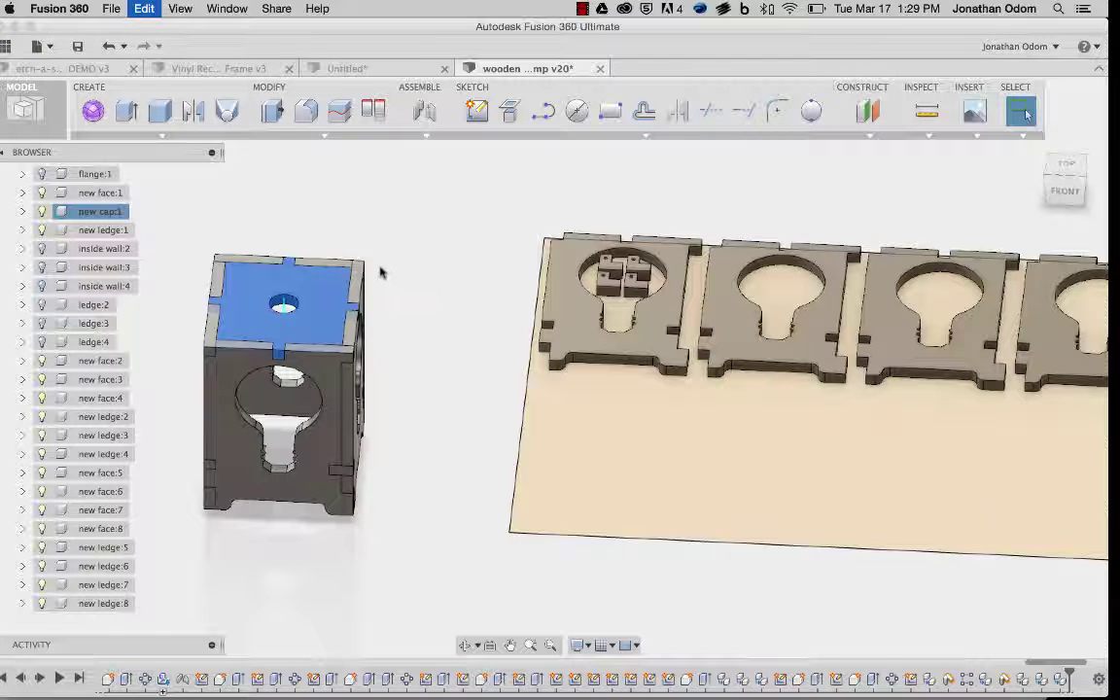
{"action": "key", "text": "m"}
{"action": "left_click_drag", "start_coordinate": [345, 307], "coordinate": [646, 324]}
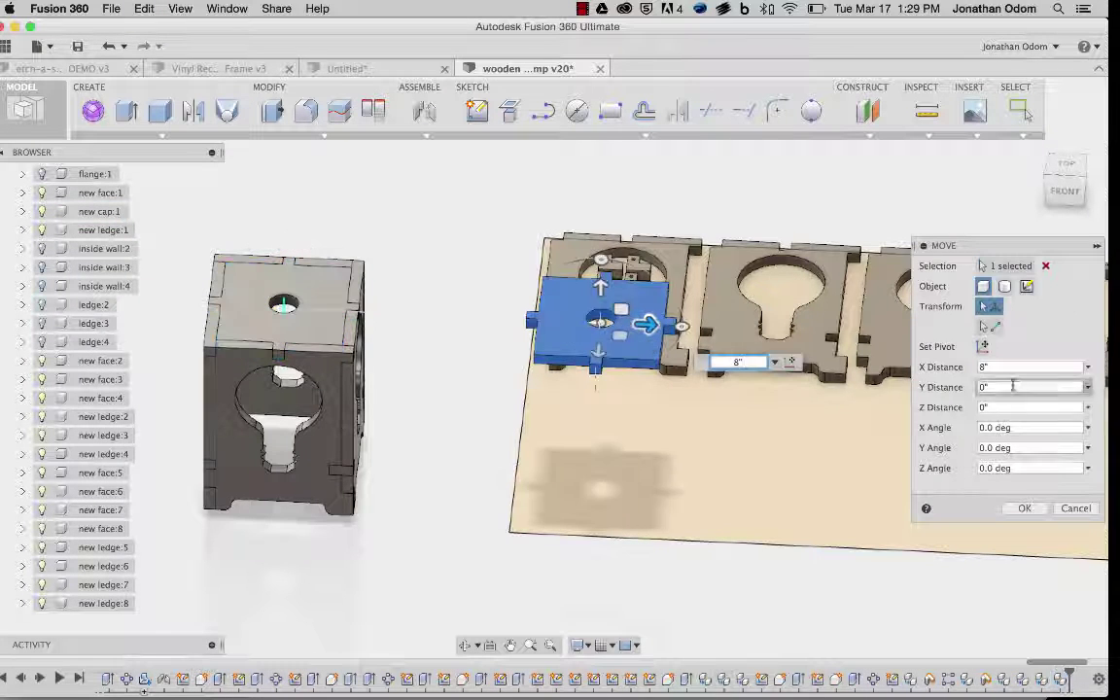
{"action": "left_click", "coordinate": [1024, 507]}
Step: Align the cap copy with the plane of the sheet profile so it rests on the sheet
{"action": "left_click", "coordinate": [374, 111]}
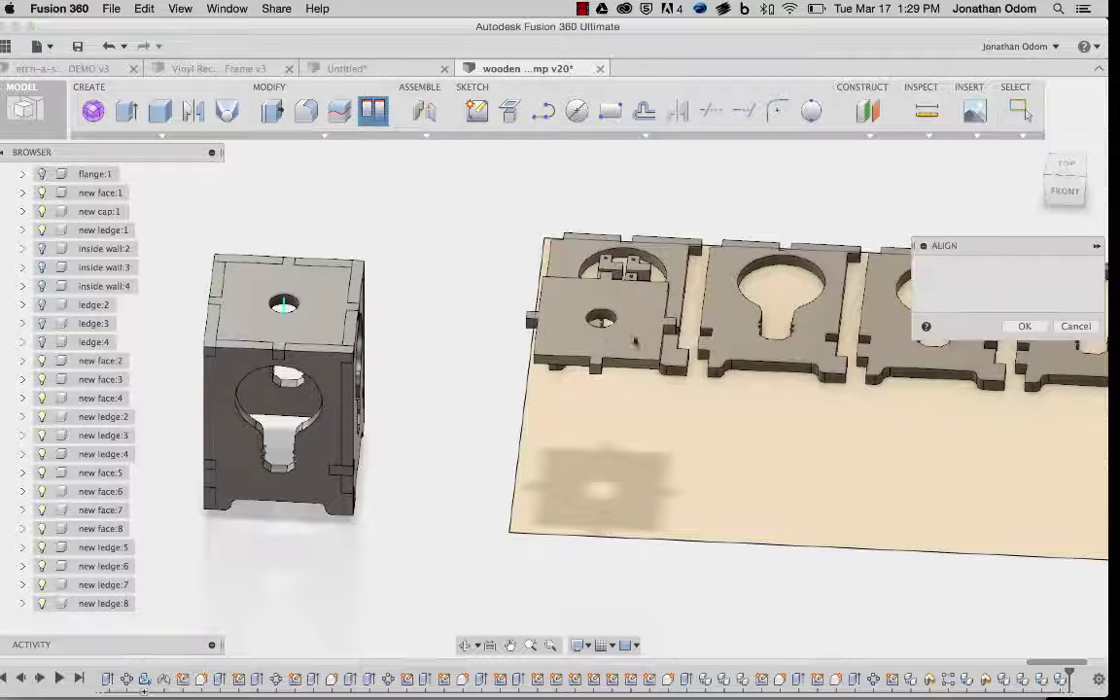
{"action": "left_click", "coordinate": [578, 326]}
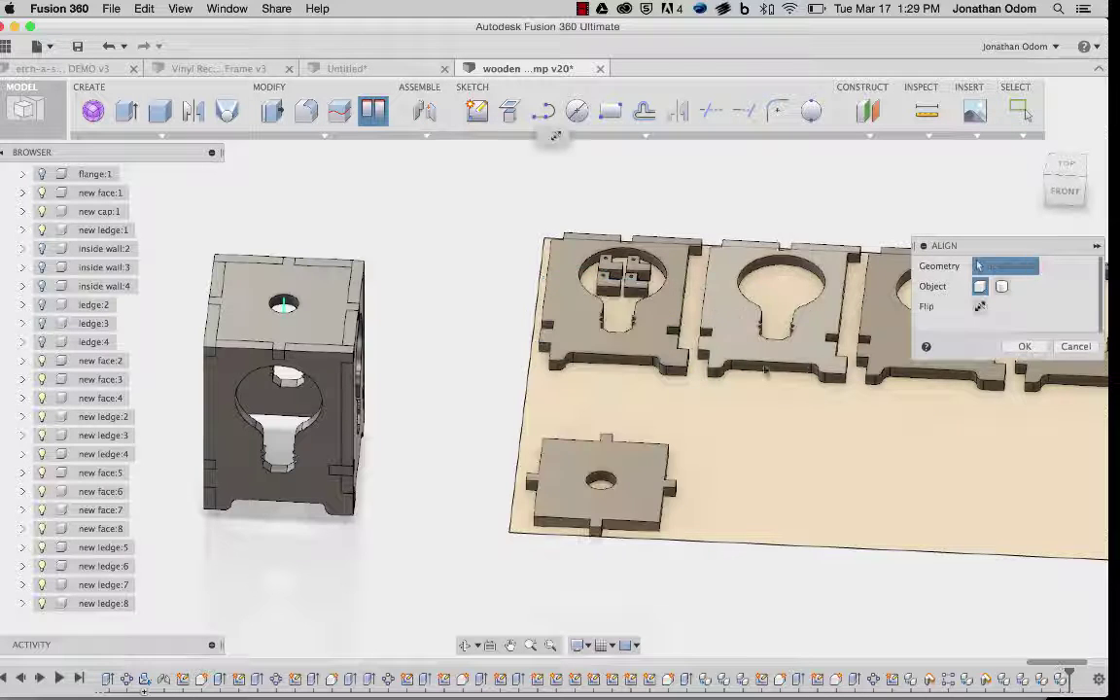
{"action": "key", "text": "Escape"}
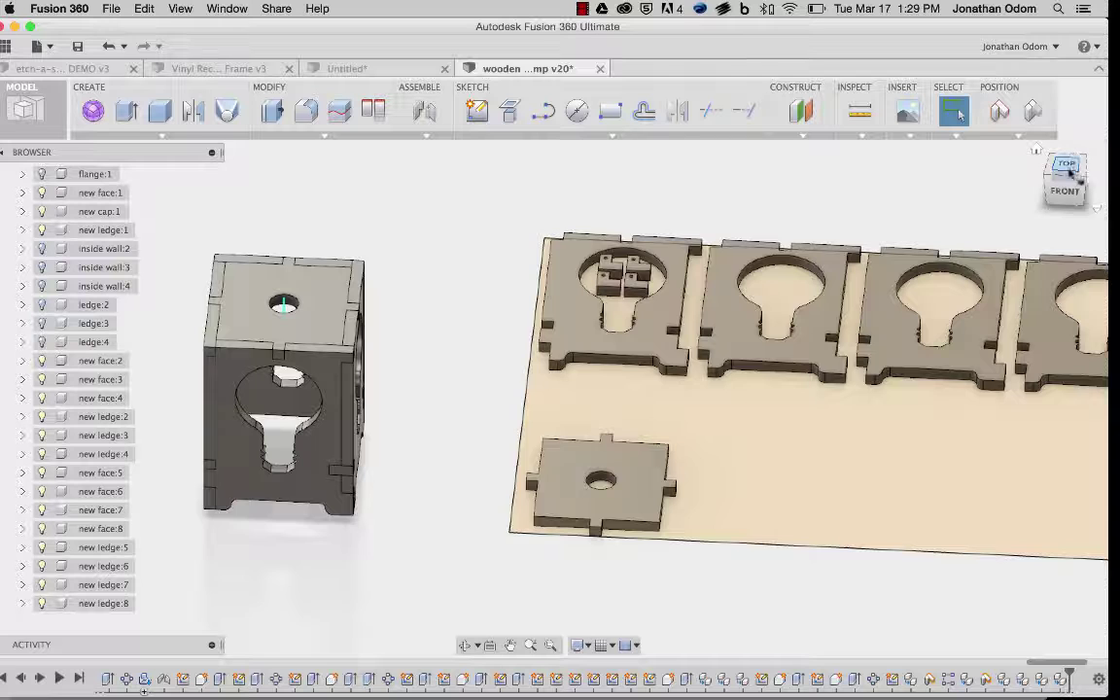
Step: Move the cap copy about -1/8" in X and -3 1/32" in Z, close below the first face copy
{"action": "left_click", "coordinate": [1066, 167]}
{"action": "scroll", "coordinate": [76, 604], "scroll_direction": "down", "scroll_amount": 1}
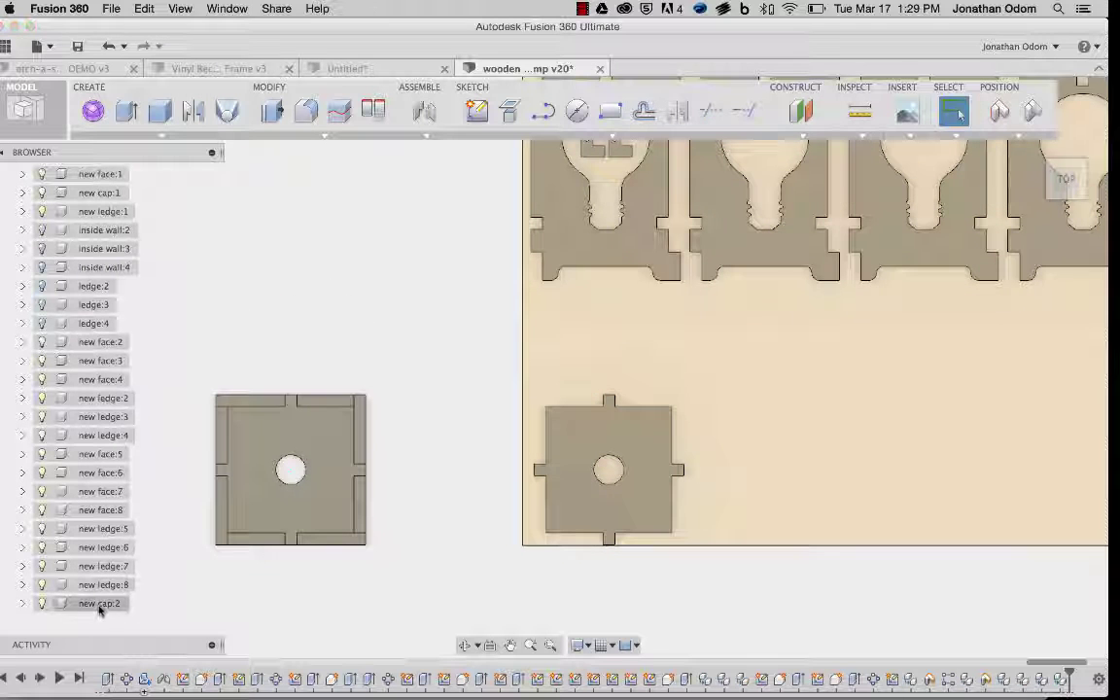
{"action": "left_click", "coordinate": [99, 603]}
{"action": "right_click", "coordinate": [634, 470]}
{"action": "left_click", "coordinate": [594, 468]}
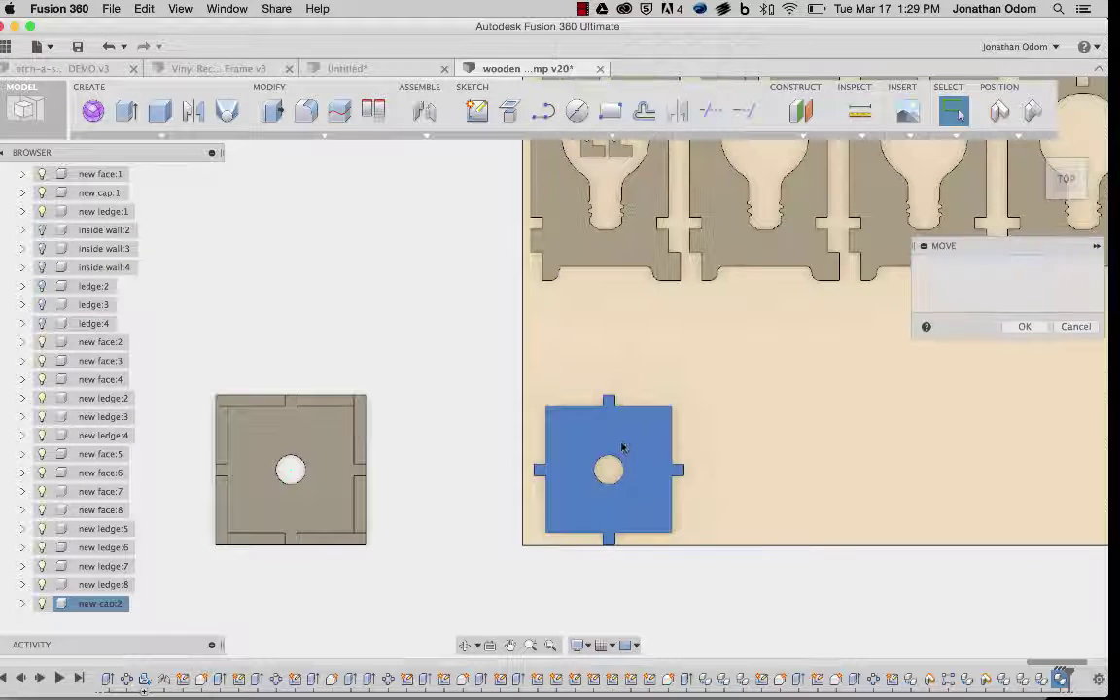
{"action": "left_click_drag", "start_coordinate": [609, 470], "coordinate": [603, 350]}
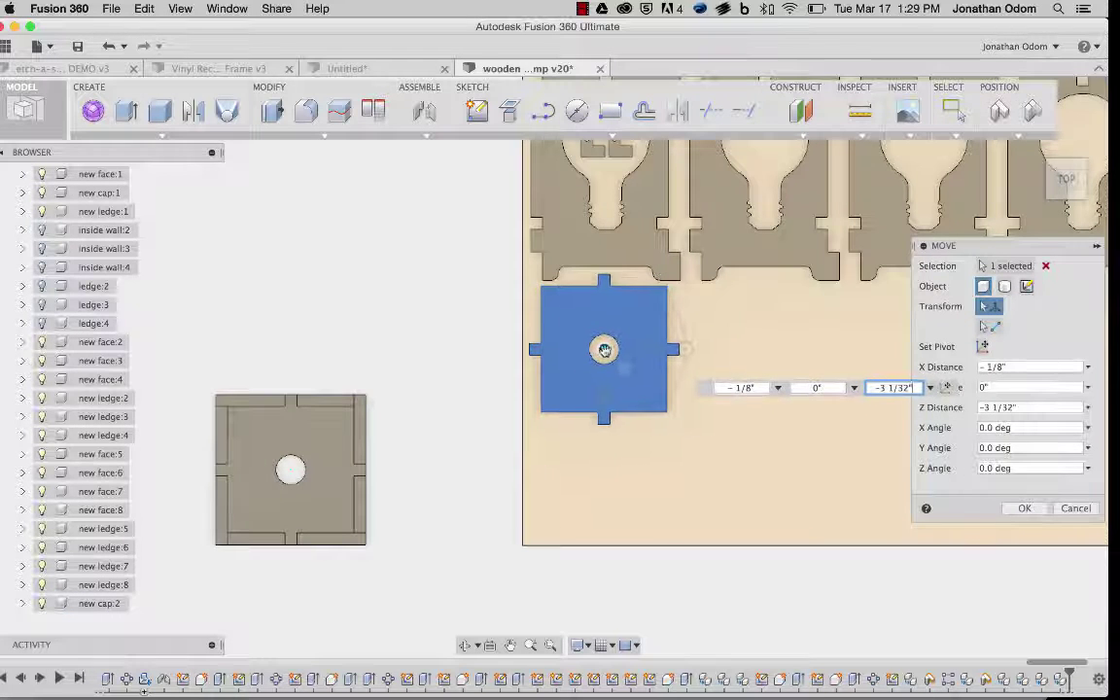
{"action": "scroll", "coordinate": [643, 407], "scroll_direction": "down", "scroll_amount": 3}
{"action": "left_click", "coordinate": [1023, 507]}
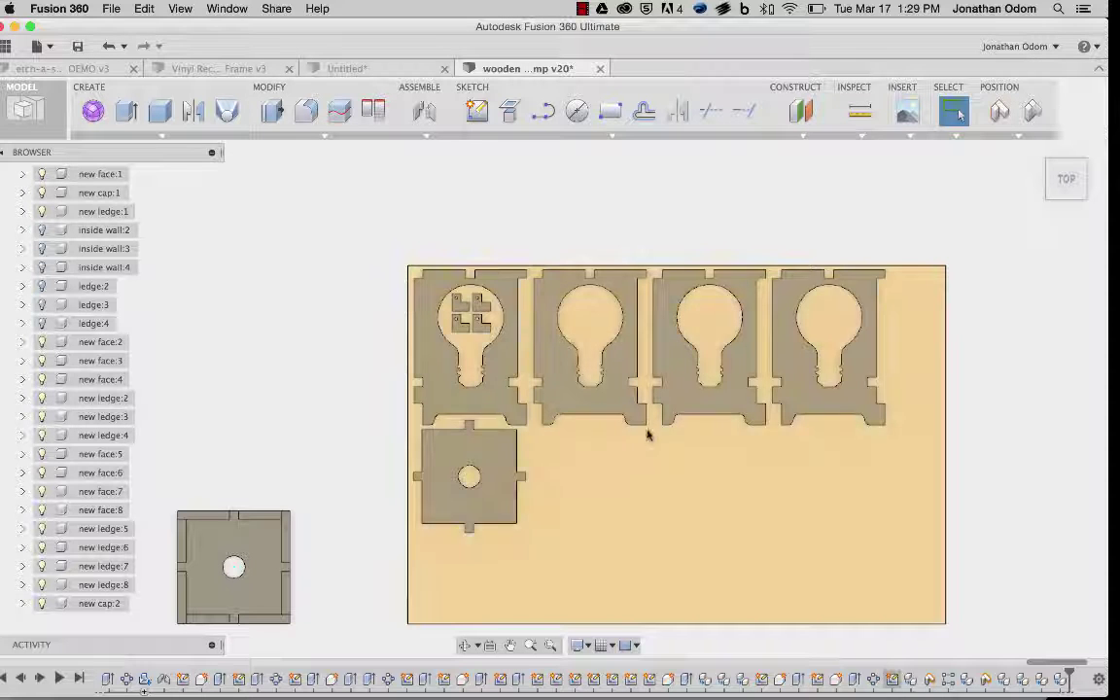
Step: Start a new sketch on the flat surface of the first face copy on the sheet
{"action": "scroll", "coordinate": [83, 357], "scroll_direction": "up", "scroll_amount": 8}
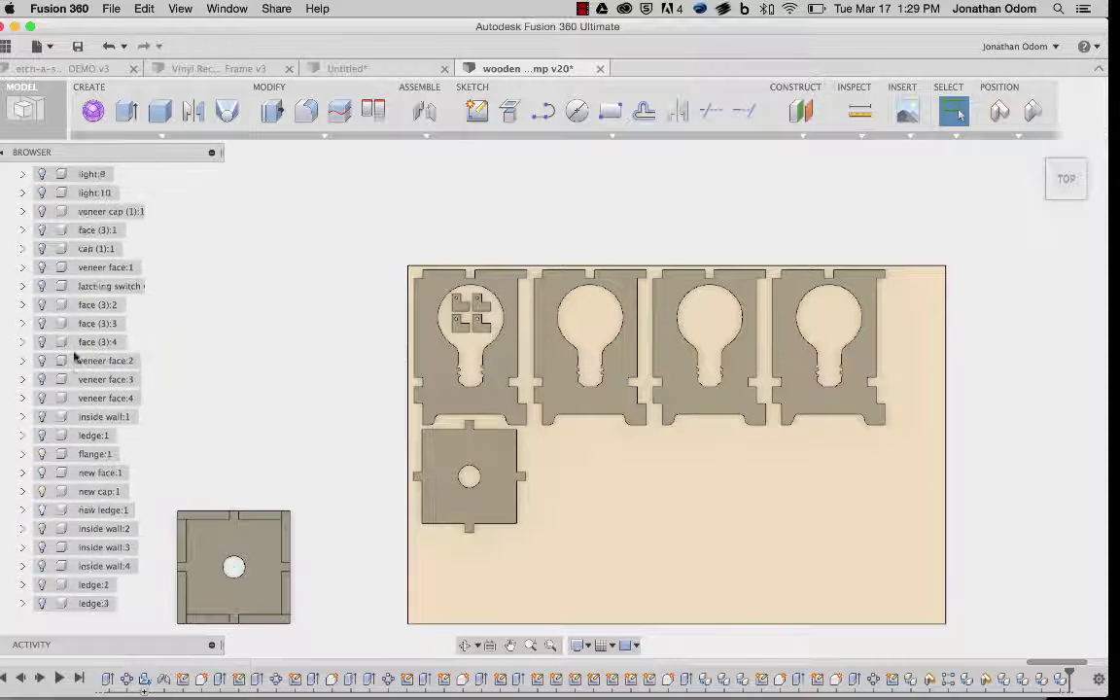
{"action": "scroll", "coordinate": [82, 358], "scroll_direction": "up", "scroll_amount": 10}
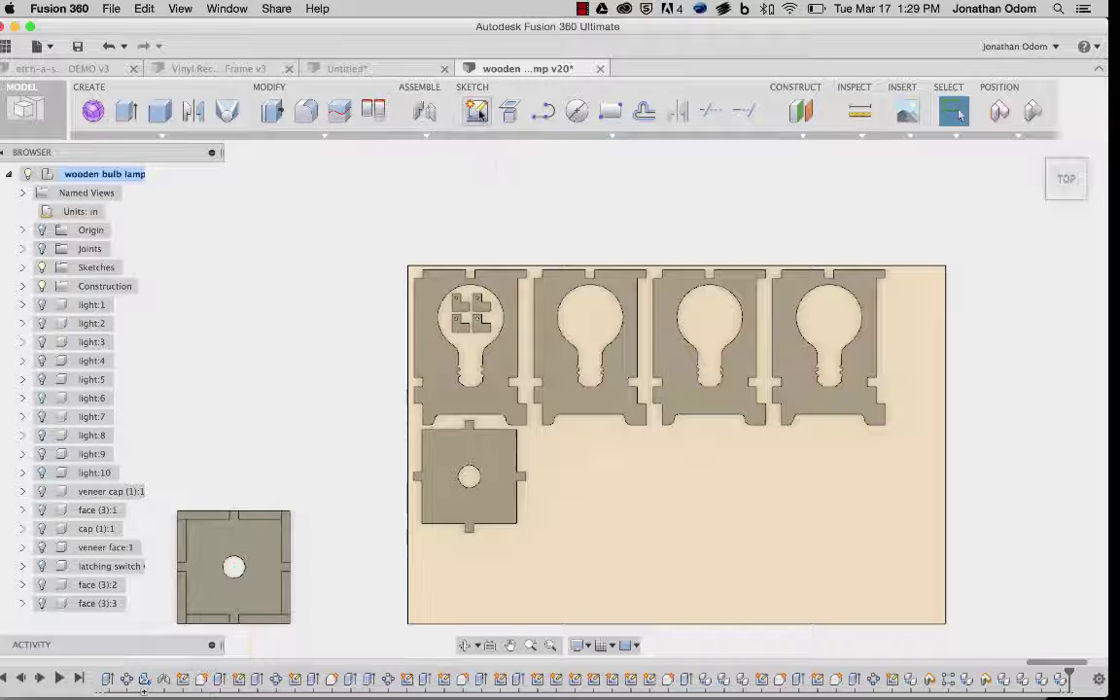
{"action": "left_click", "coordinate": [476, 112]}
{"action": "left_click", "coordinate": [636, 473]}
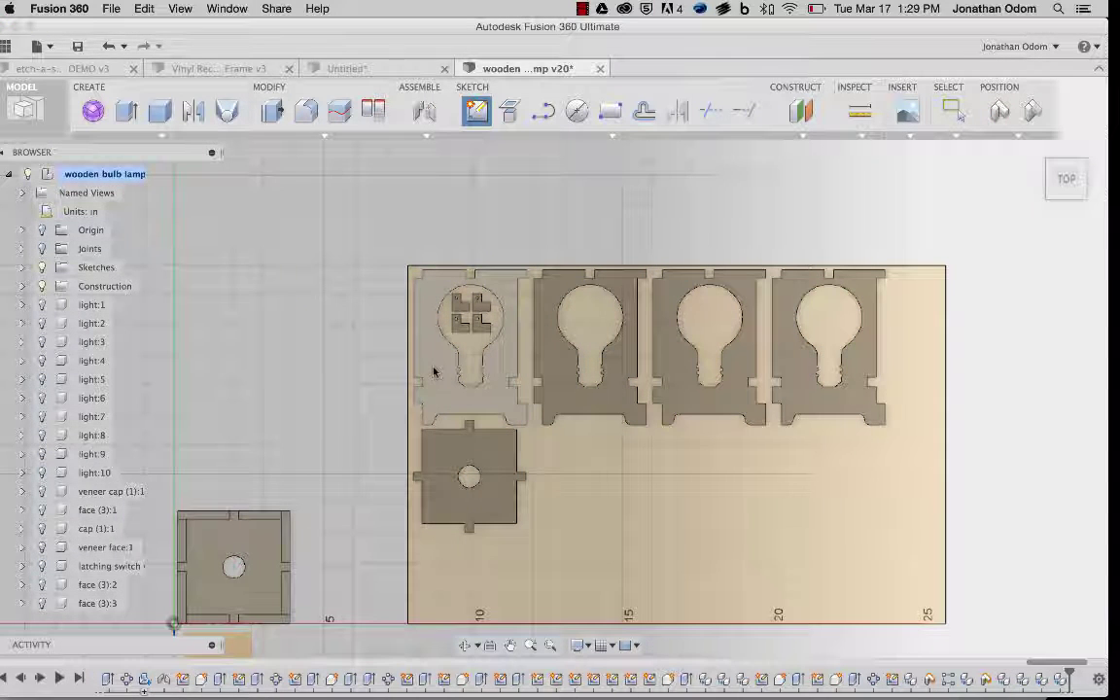
{"action": "left_click", "coordinate": [434, 372]}
{"action": "left_click", "coordinate": [636, 368]}
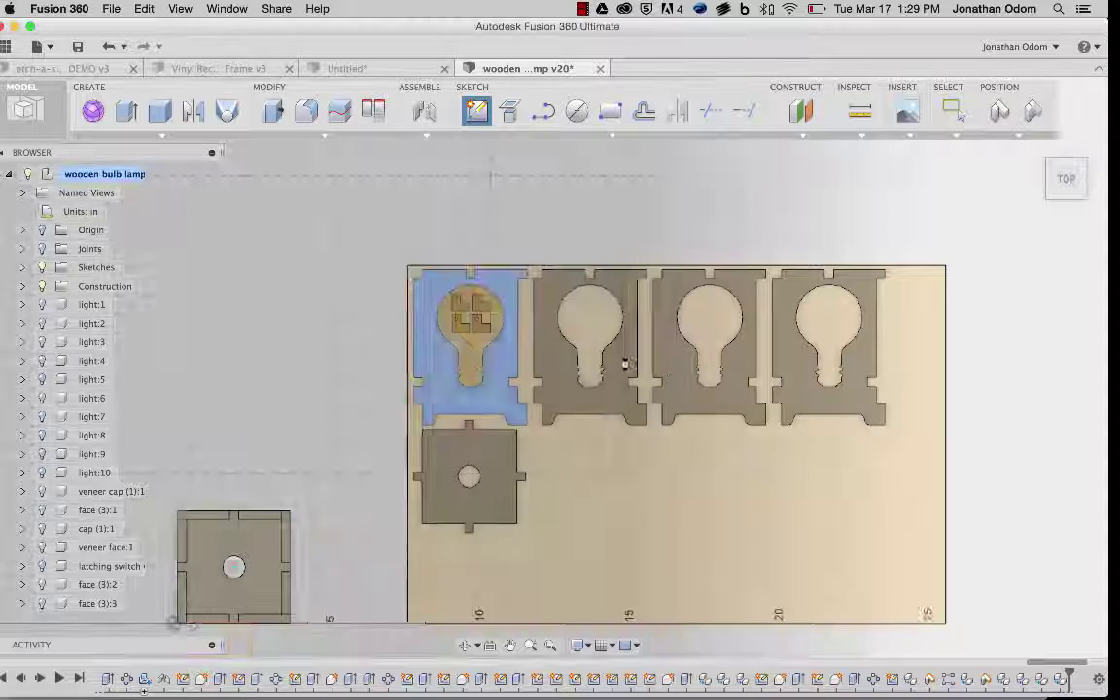
{"action": "scroll", "coordinate": [717, 363], "scroll_direction": "up", "scroll_amount": 5}
{"action": "double_click", "coordinate": [717, 364]}
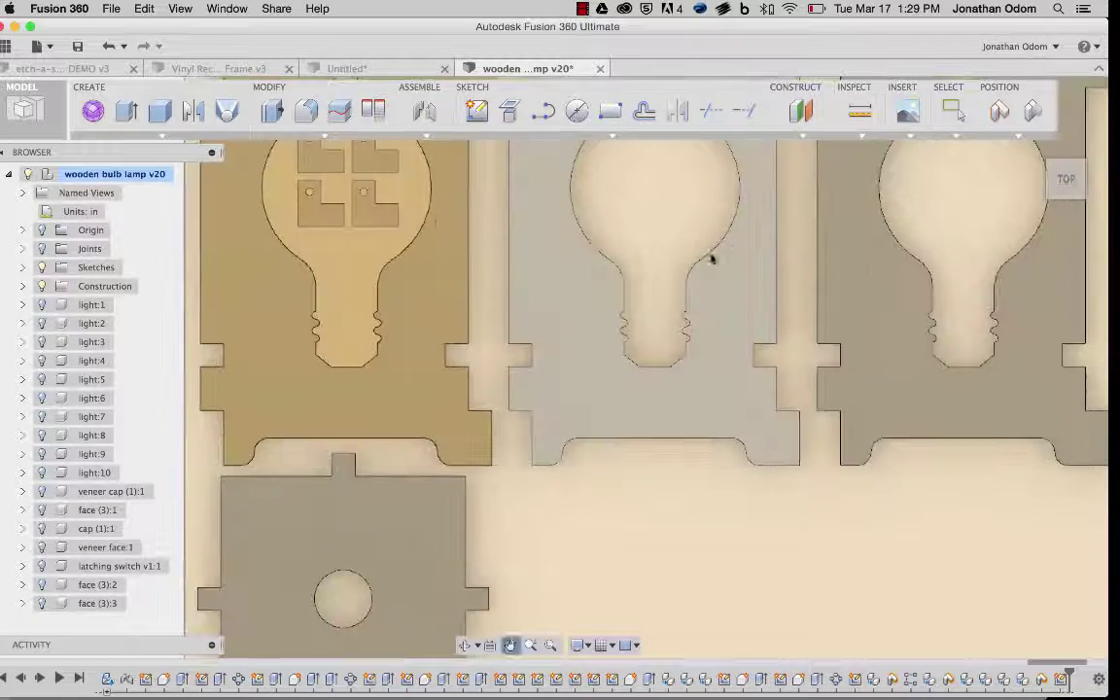
Step: Project the outlines of the four ledges, the first face copy and the cap copy into the sketch
{"action": "key", "text": "p"}
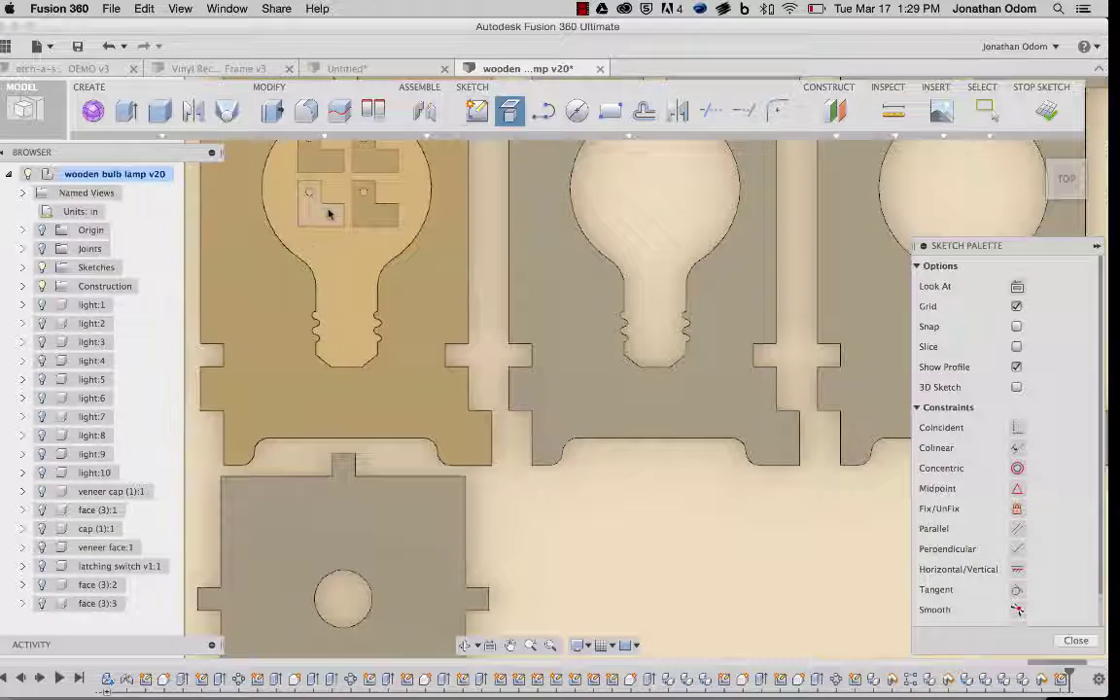
{"action": "left_click", "coordinate": [313, 190]}
{"action": "left_click", "coordinate": [328, 158]}
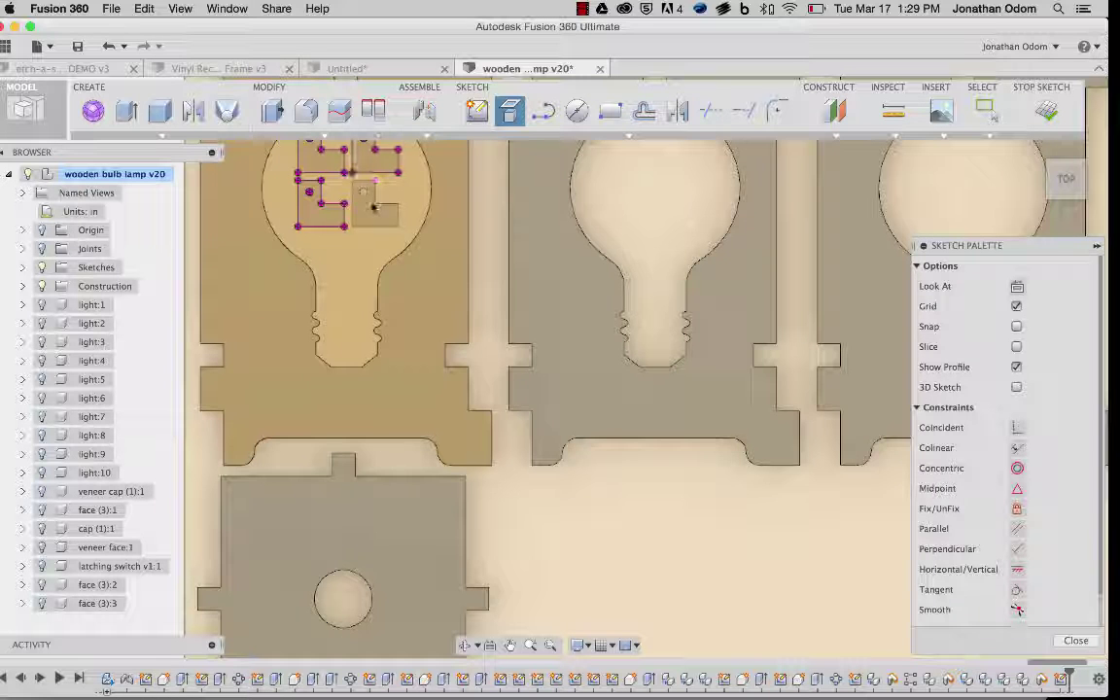
{"action": "left_click", "coordinate": [430, 377]}
{"action": "left_click", "coordinate": [408, 522]}
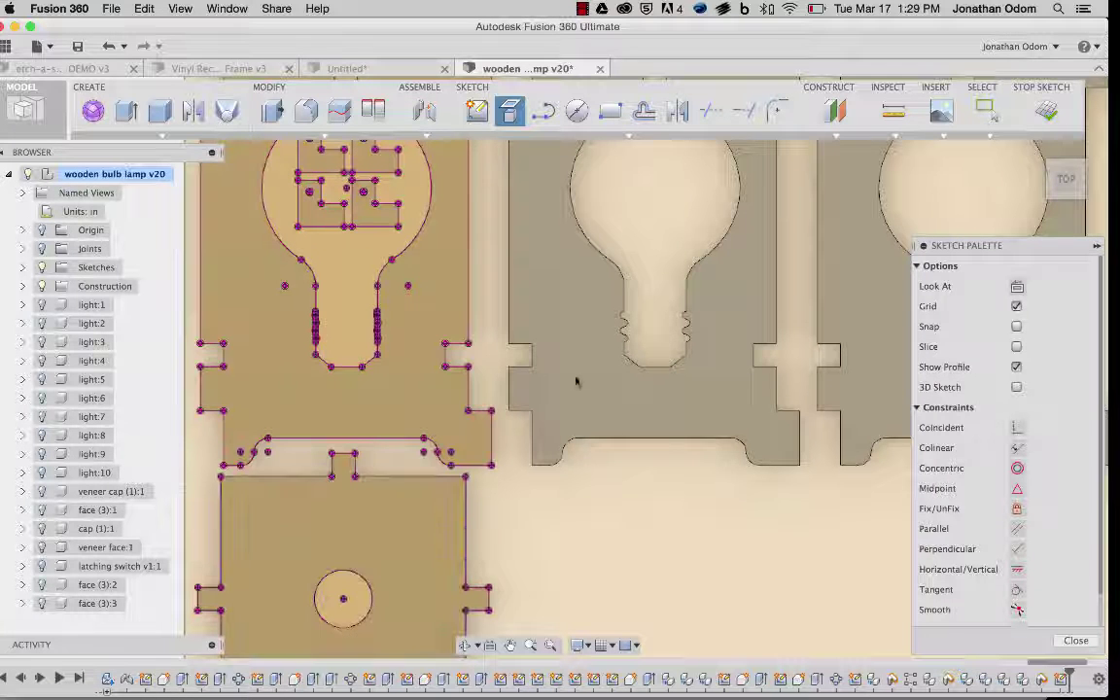
Step: Project the outlines of the other three face copies into the sketch and finish the sketch
{"action": "left_click", "coordinate": [644, 417]}
{"action": "middle_click_drag", "start_coordinate": [448, 416], "coordinate": [499, 348]}
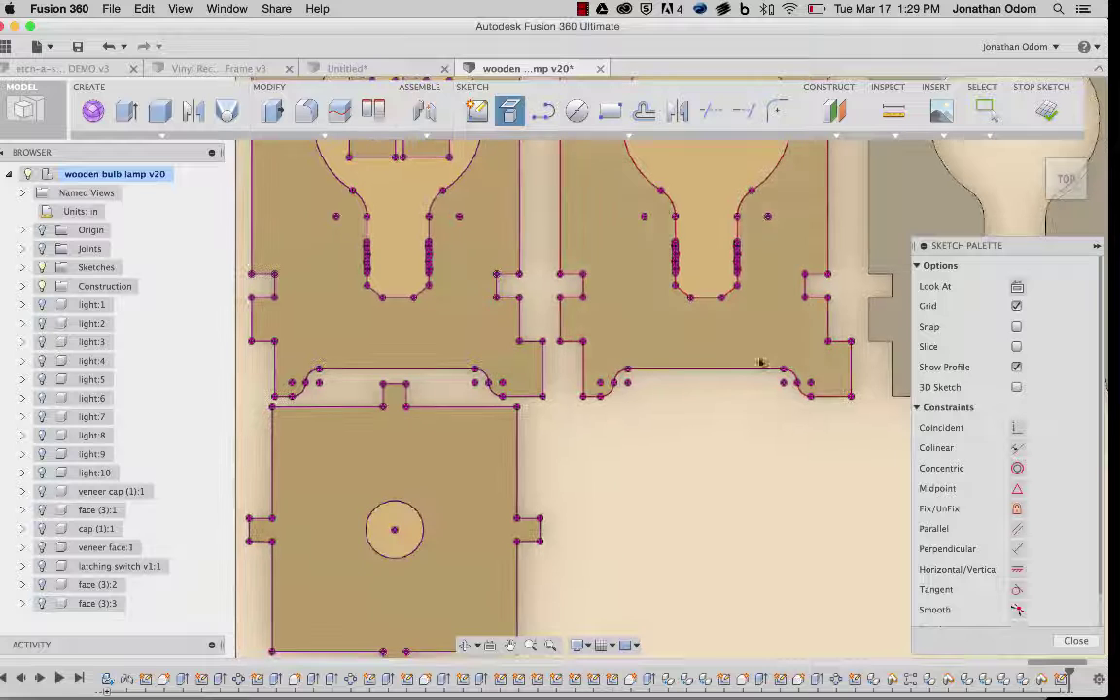
{"action": "scroll", "coordinate": [516, 416], "scroll_direction": "right", "scroll_amount": 5}
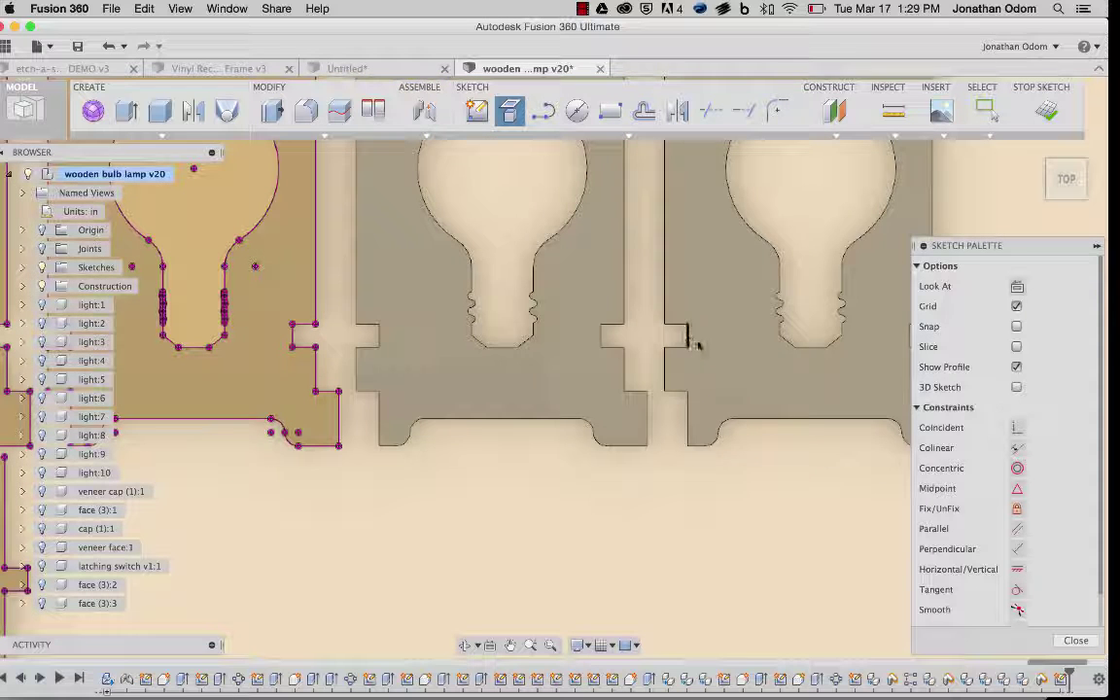
{"action": "left_click", "coordinate": [768, 393]}
{"action": "left_click", "coordinate": [892, 293]}
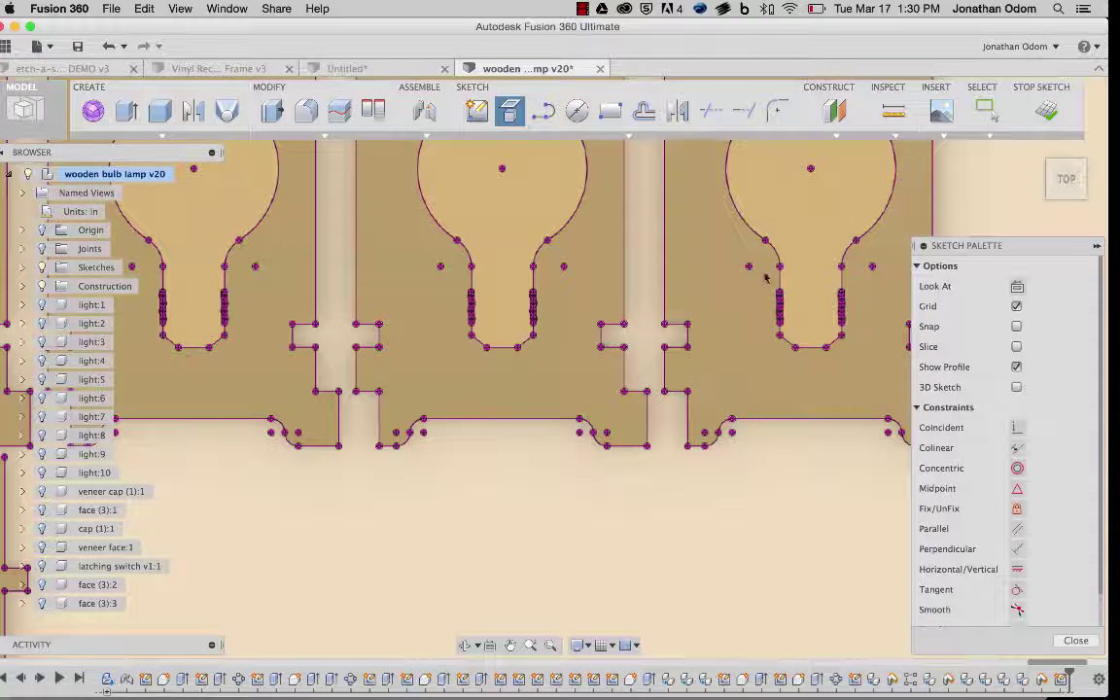
{"action": "scroll", "coordinate": [727, 487], "scroll_direction": "down", "scroll_amount": 5}
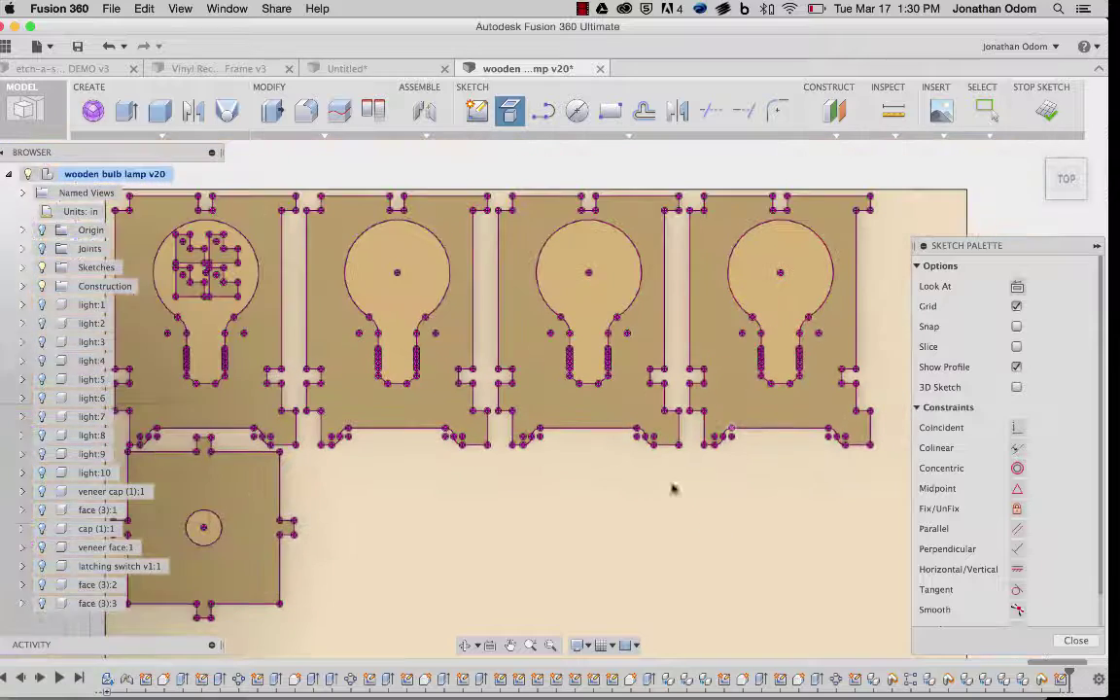
{"action": "scroll", "coordinate": [673, 488], "scroll_direction": "down", "scroll_amount": 6}
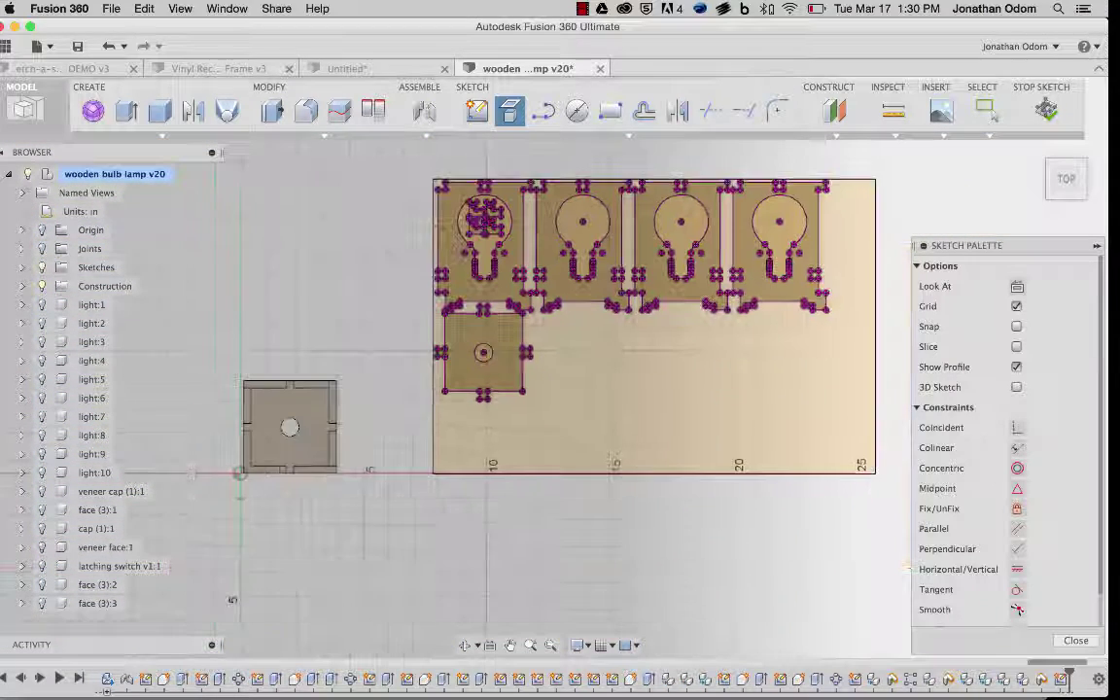
{"action": "middle_click_drag", "start_coordinate": [615, 462], "coordinate": [591, 410]}
{"action": "left_click", "coordinate": [1046, 111]}
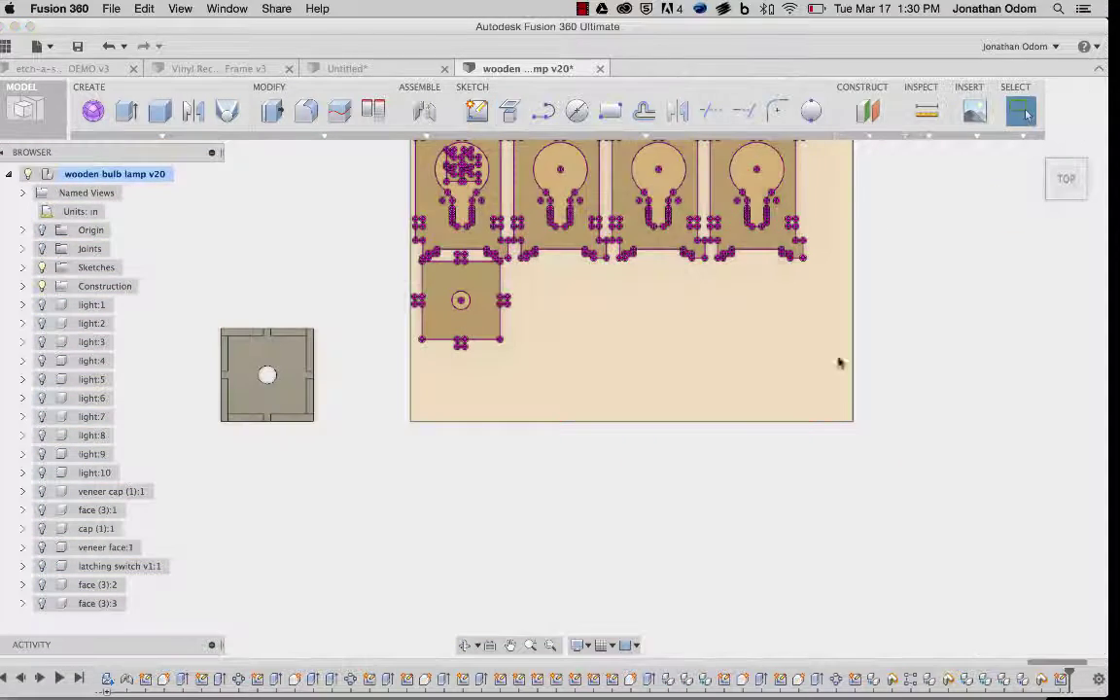
Step: Set the user parameter thick to 0.2 in
{"action": "middle_click_drag", "start_coordinate": [402, 408], "coordinate": [405, 414], "text": "shift"}
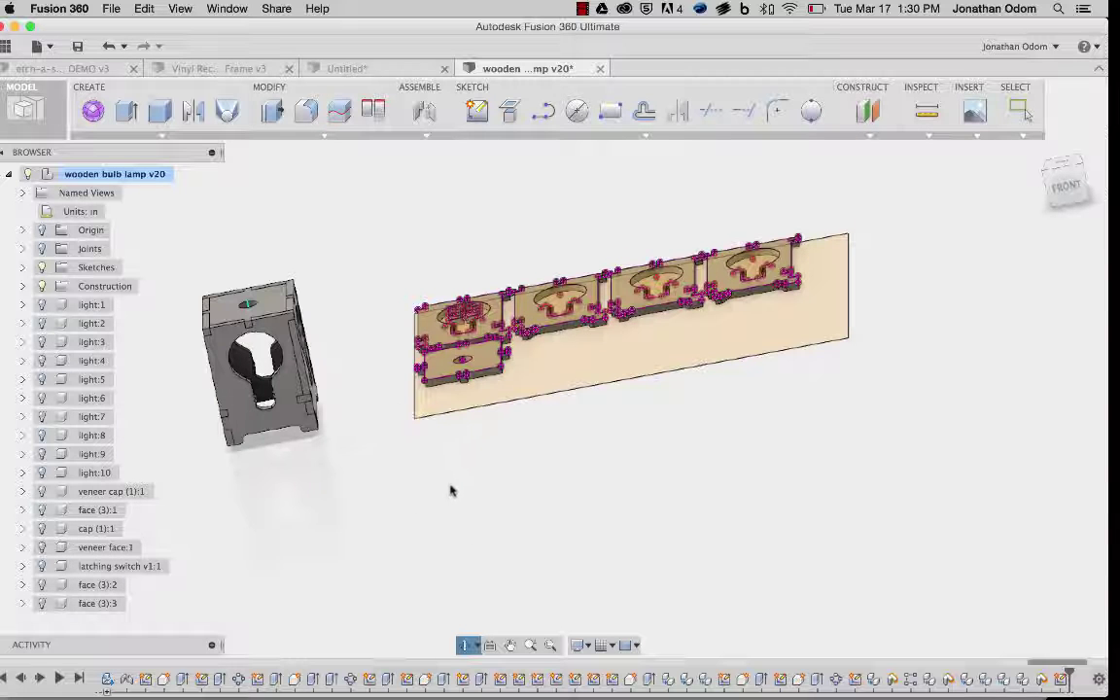
{"action": "middle_click_drag", "start_coordinate": [429, 499], "coordinate": [362, 382], "text": "shift"}
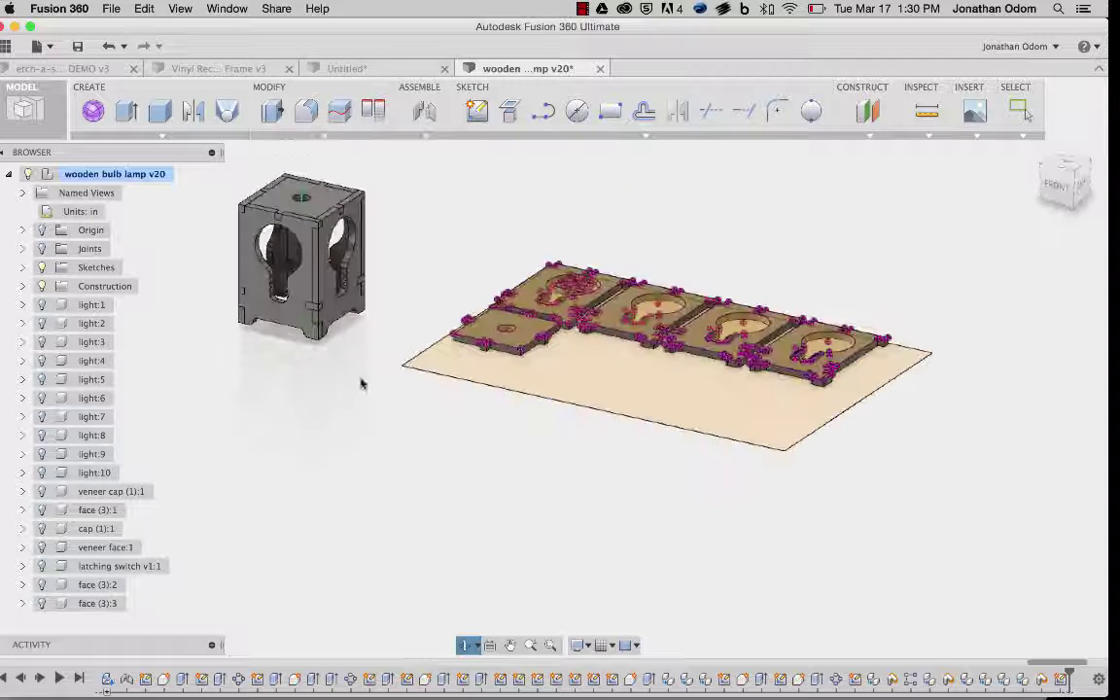
{"action": "scroll", "coordinate": [411, 316], "scroll_direction": "up", "scroll_amount": 6}
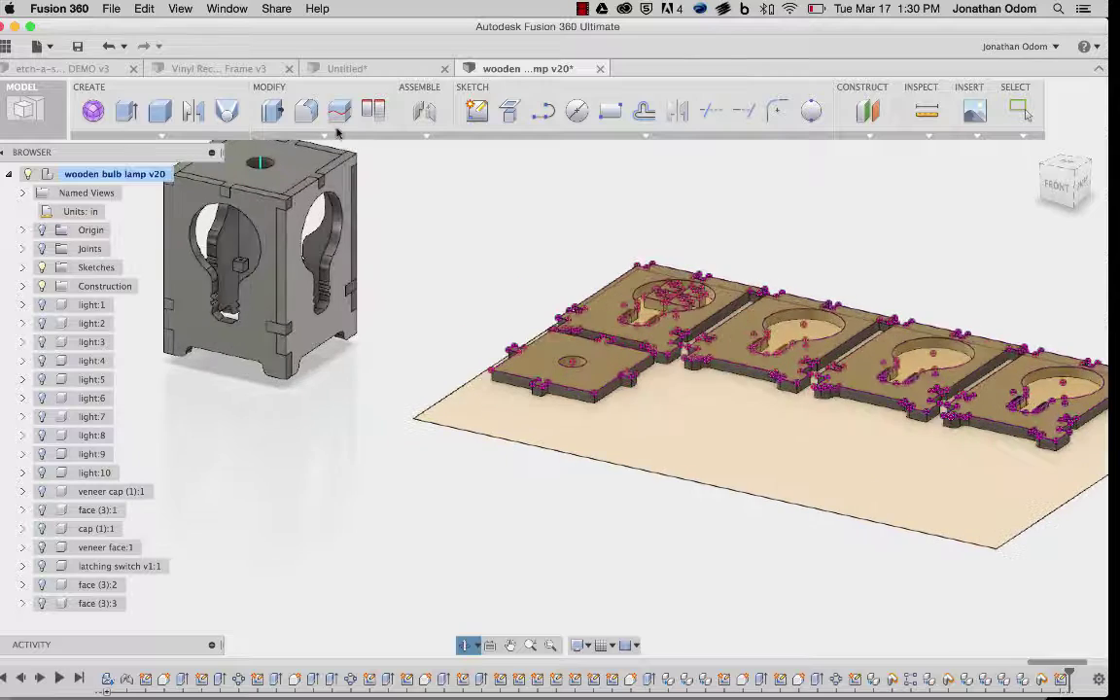
{"action": "left_click", "coordinate": [338, 137]}
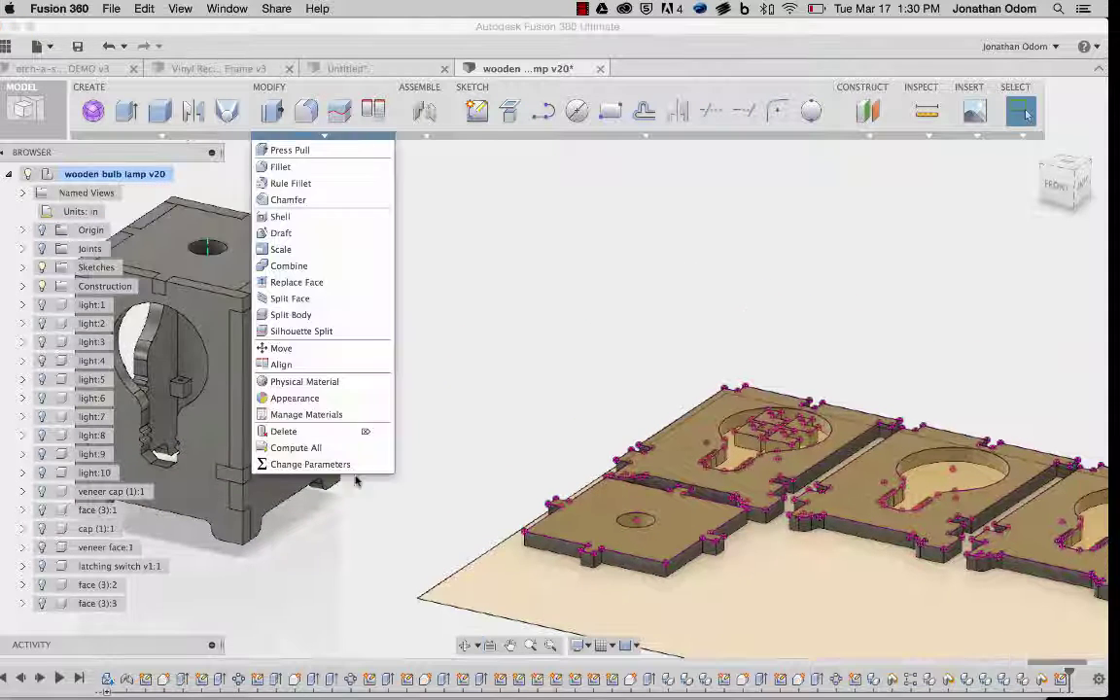
{"action": "left_click", "coordinate": [355, 465]}
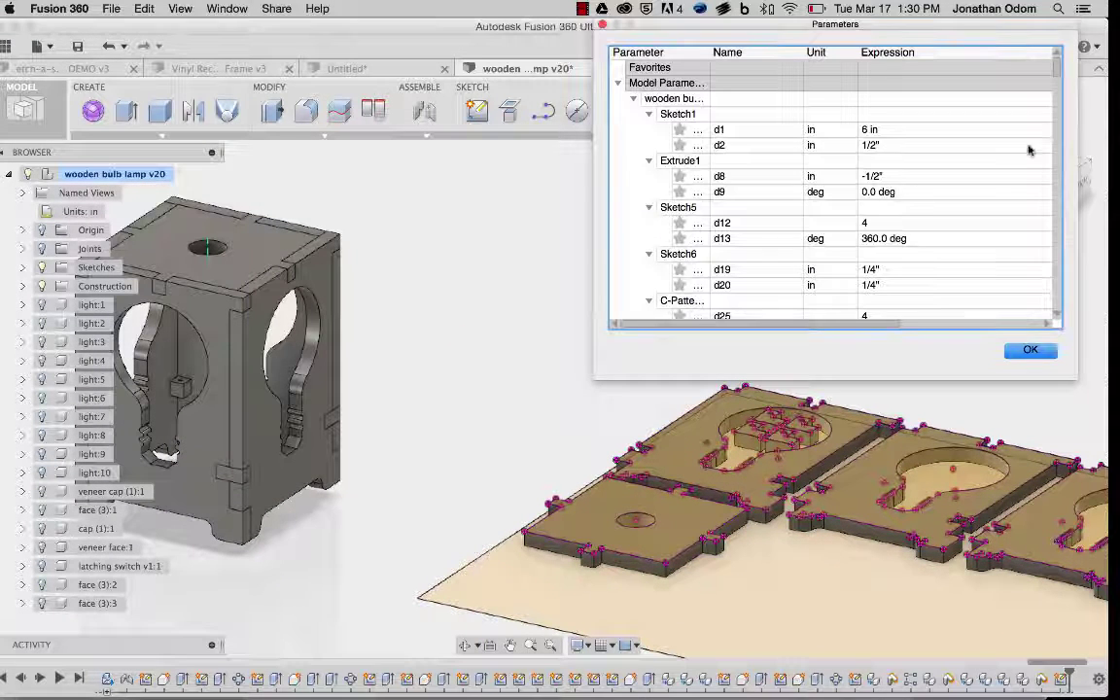
{"action": "left_click_drag", "start_coordinate": [1058, 79], "coordinate": [1053, 323]}
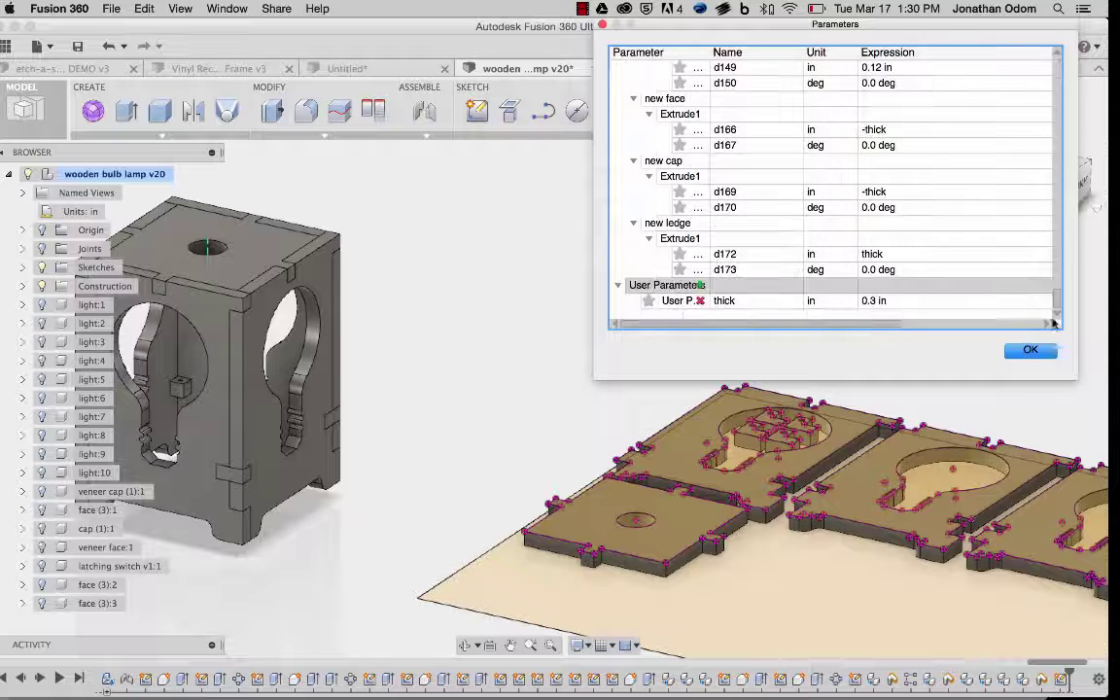
{"action": "left_click", "coordinate": [877, 301]}
{"action": "type", "text": ".2"}
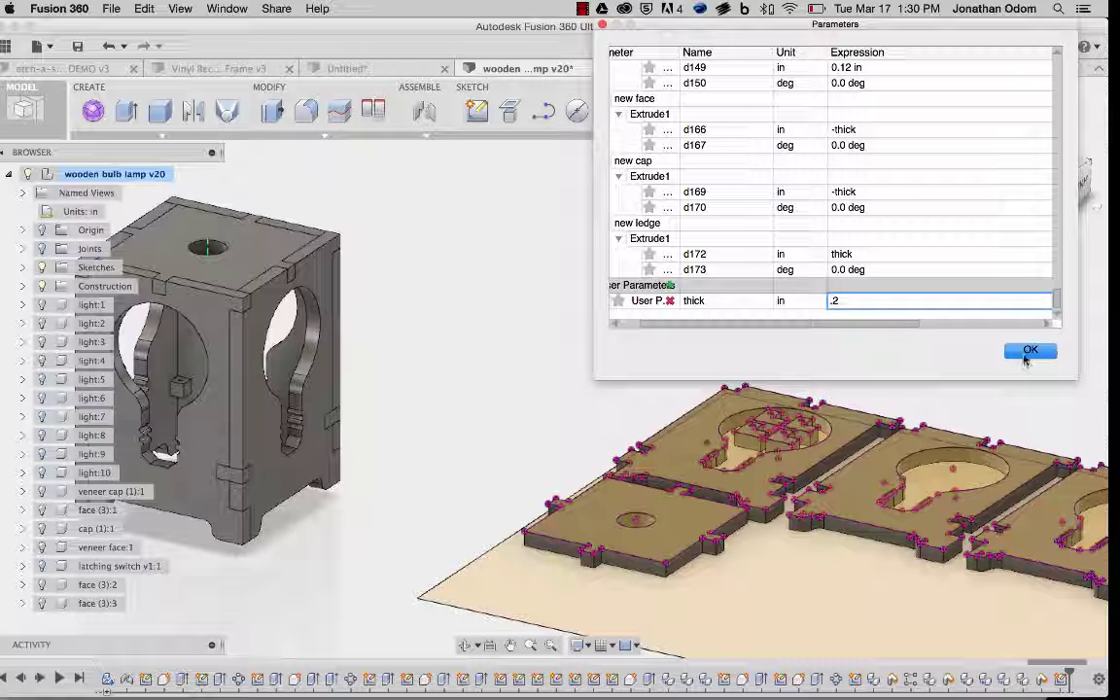
{"action": "key", "text": "Return"}
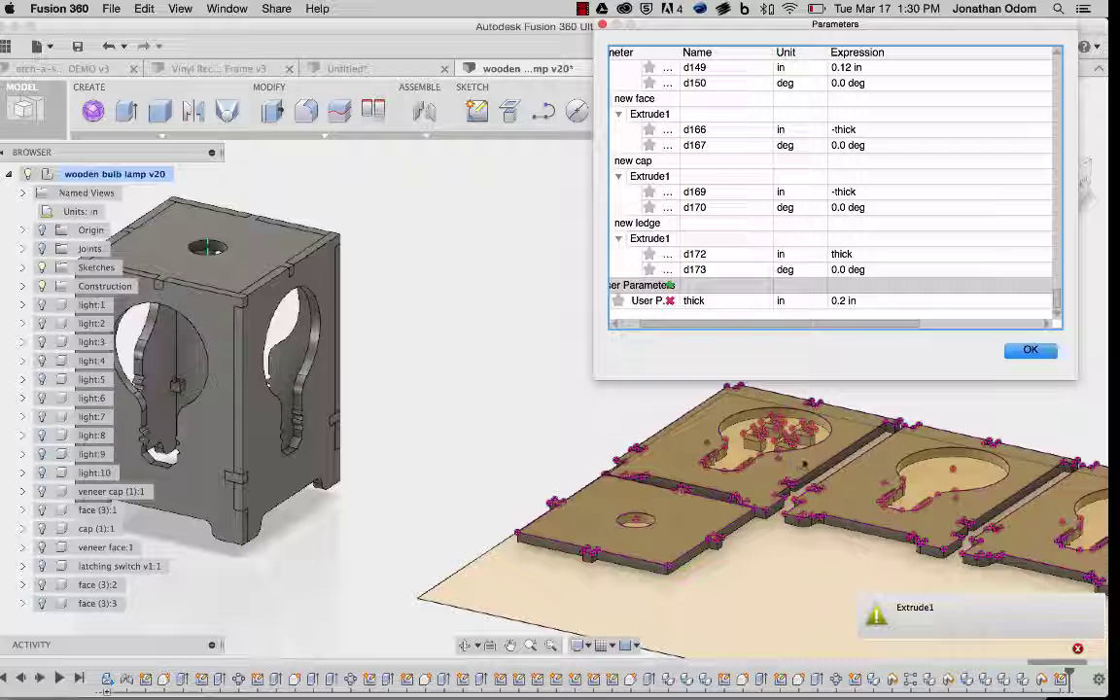
{"action": "left_click", "coordinate": [1031, 351]}
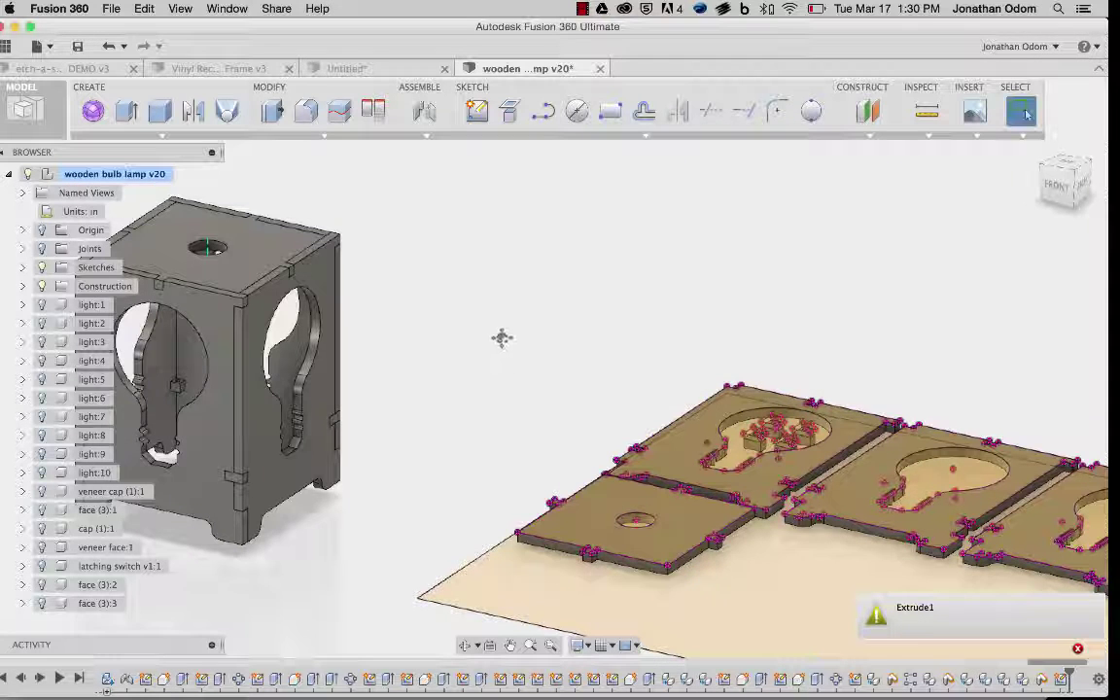
Step: Check the laid-out parts from above and undo the last thickness parameter change
{"action": "middle_click_drag", "start_coordinate": [501, 337], "coordinate": [491, 288]}
{"action": "scroll", "coordinate": [503, 395], "scroll_direction": "down", "scroll_amount": 3}
{"action": "middle_click_drag", "start_coordinate": [503, 397], "coordinate": [590, 569]}
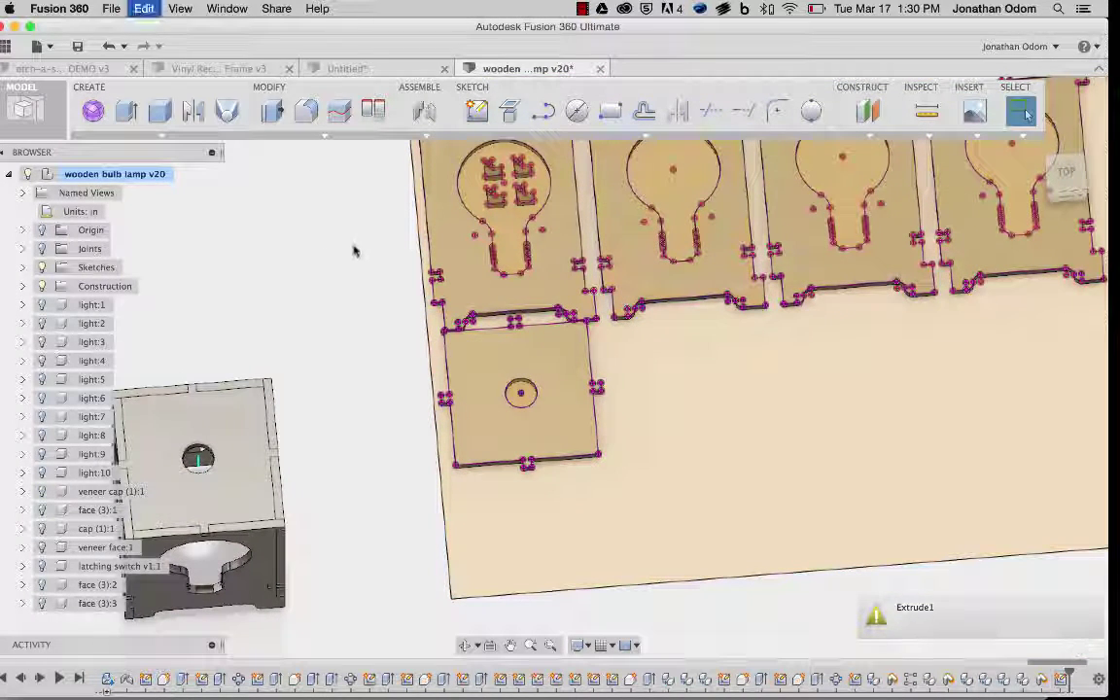
{"action": "key", "text": "super+z"}
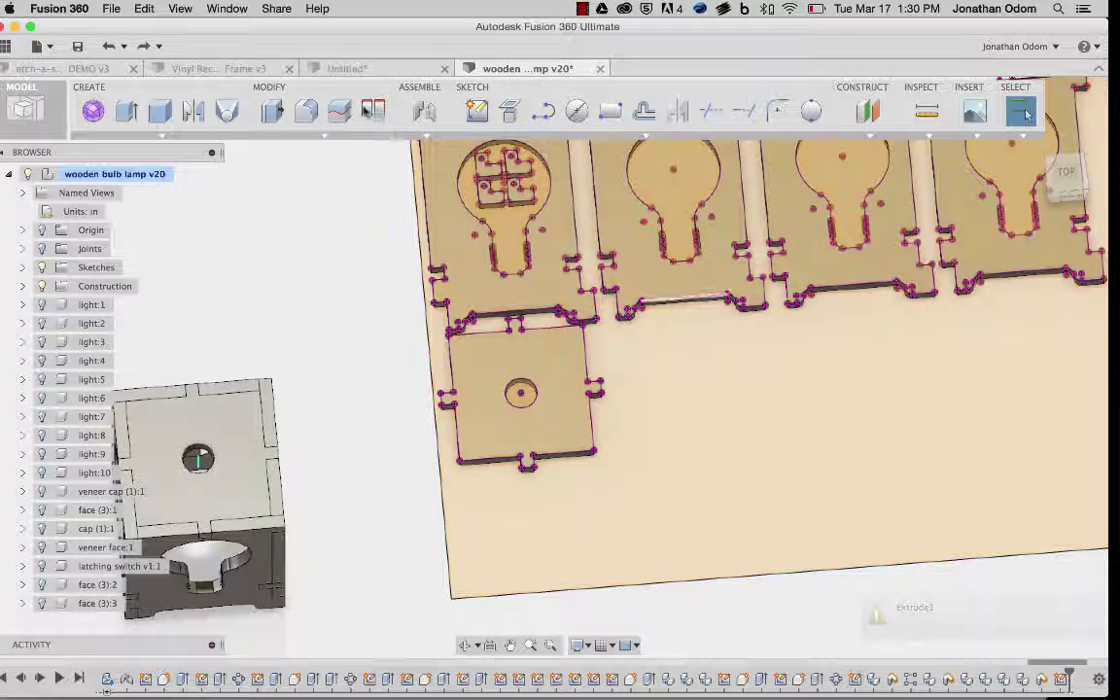
Step: Set the user parameter thick to .243 in
{"action": "left_click", "coordinate": [331, 136]}
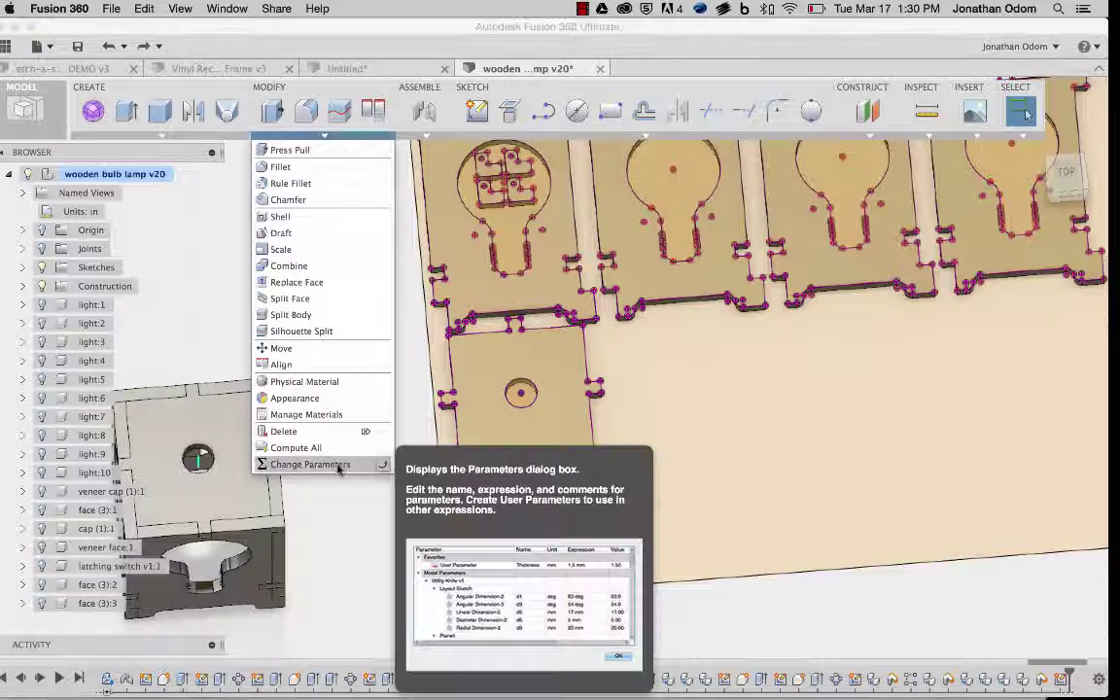
{"action": "left_click", "coordinate": [309, 464]}
{"action": "scroll", "coordinate": [817, 243], "scroll_direction": "down", "scroll_amount": 10}
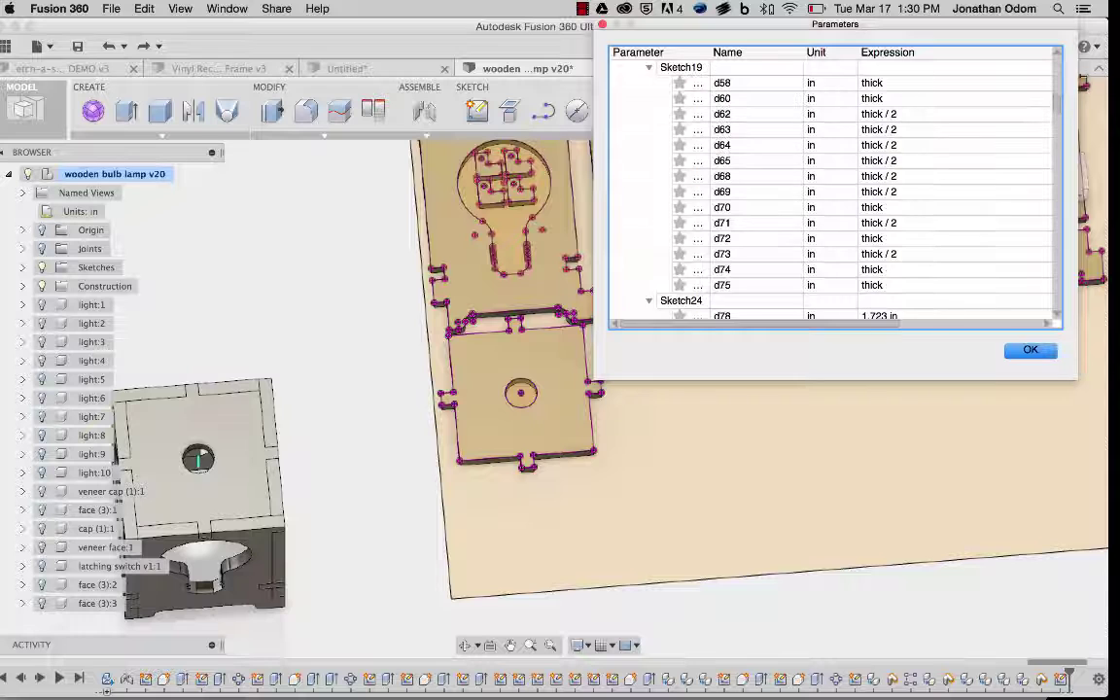
{"action": "mouse_move", "coordinate": [1059, 115]}
{"action": "left_mouse_down"}
{"action": "mouse_move", "coordinate": [1011, 223]}
{"action": "mouse_move", "coordinate": [939, 323]}
{"action": "left_mouse_up"}
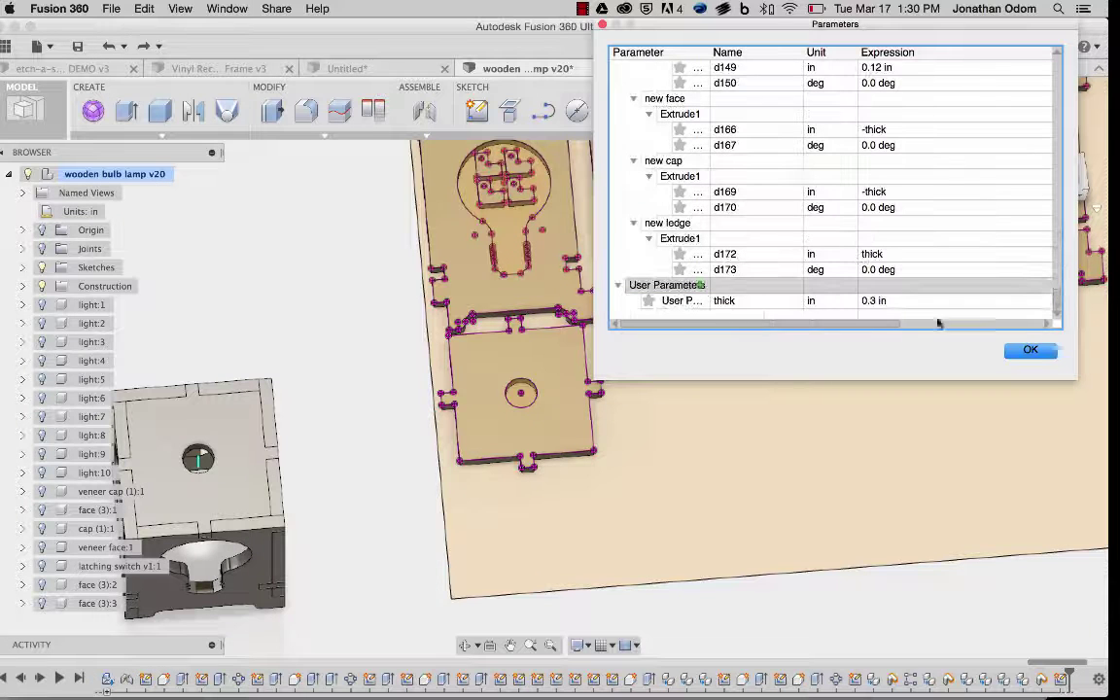
{"action": "double_click", "coordinate": [867, 300]}
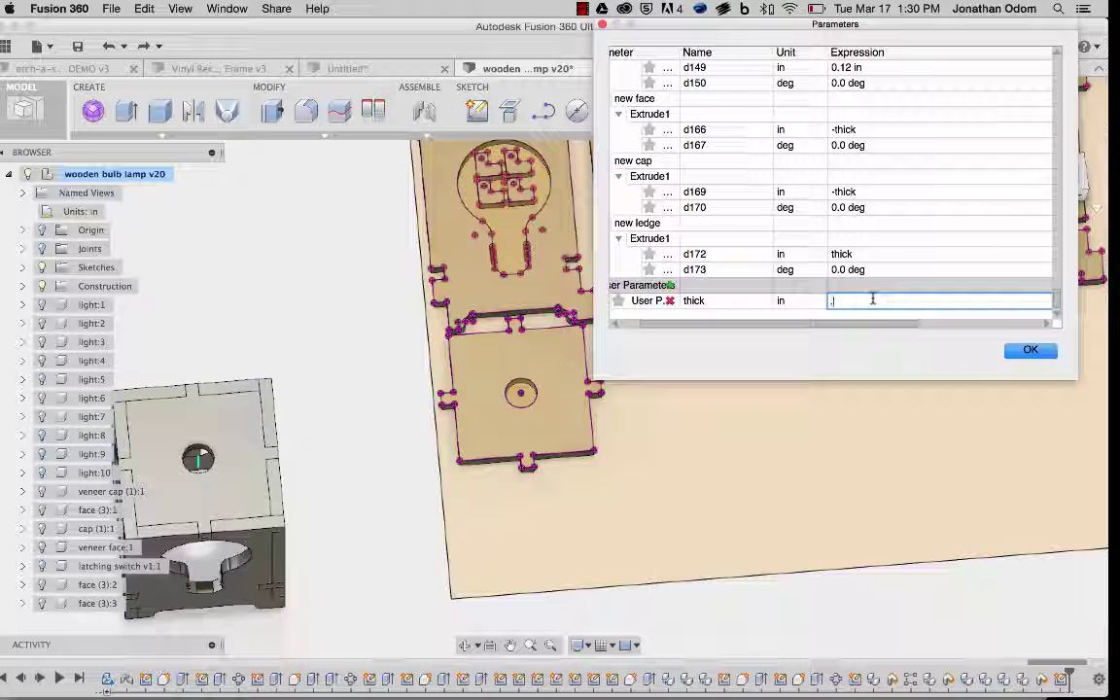
{"action": "type", "text": ".243"}
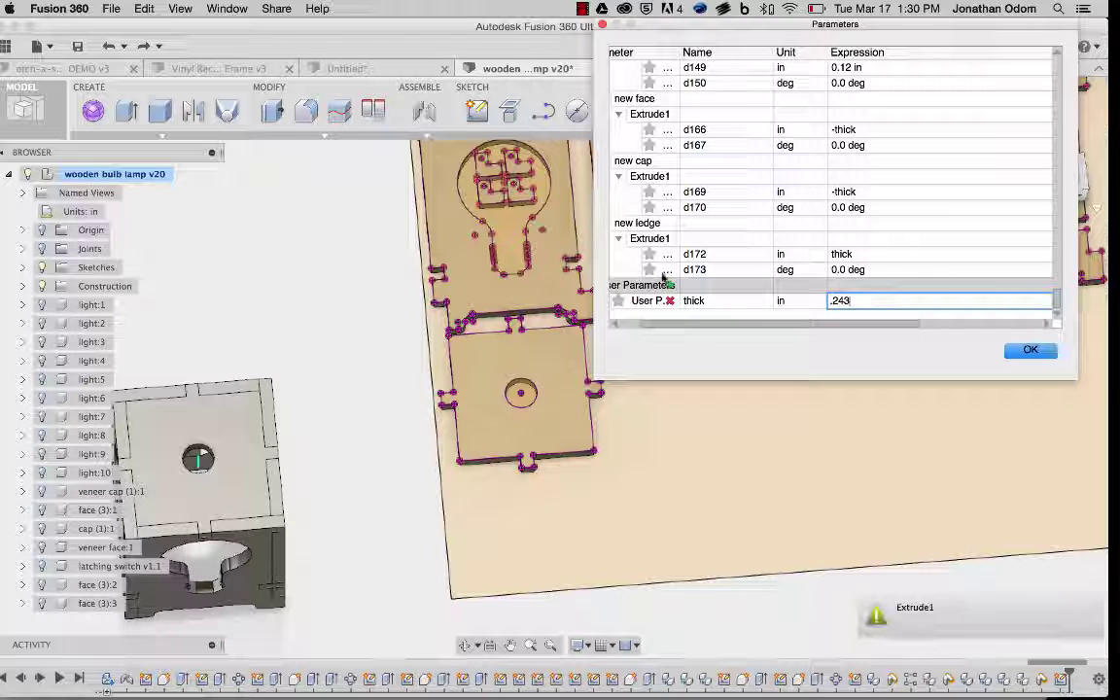
{"action": "key", "text": "Return"}
{"action": "left_click", "coordinate": [1030, 349]}
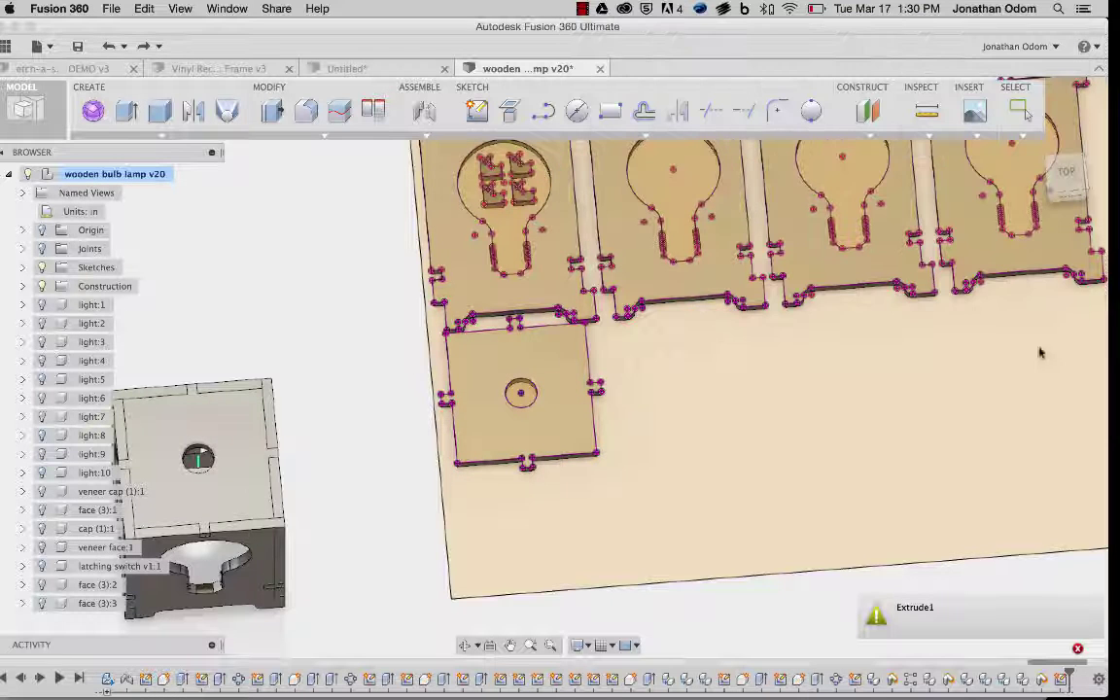
Step: Hide the sheet outline in Sketch55 and rename the projected outline sketch, Sketch56, as "shell layout"
{"action": "scroll", "coordinate": [857, 337], "scroll_direction": "down", "scroll_amount": 5}
{"action": "scroll", "coordinate": [721, 358], "scroll_direction": "right", "scroll_amount": 5}
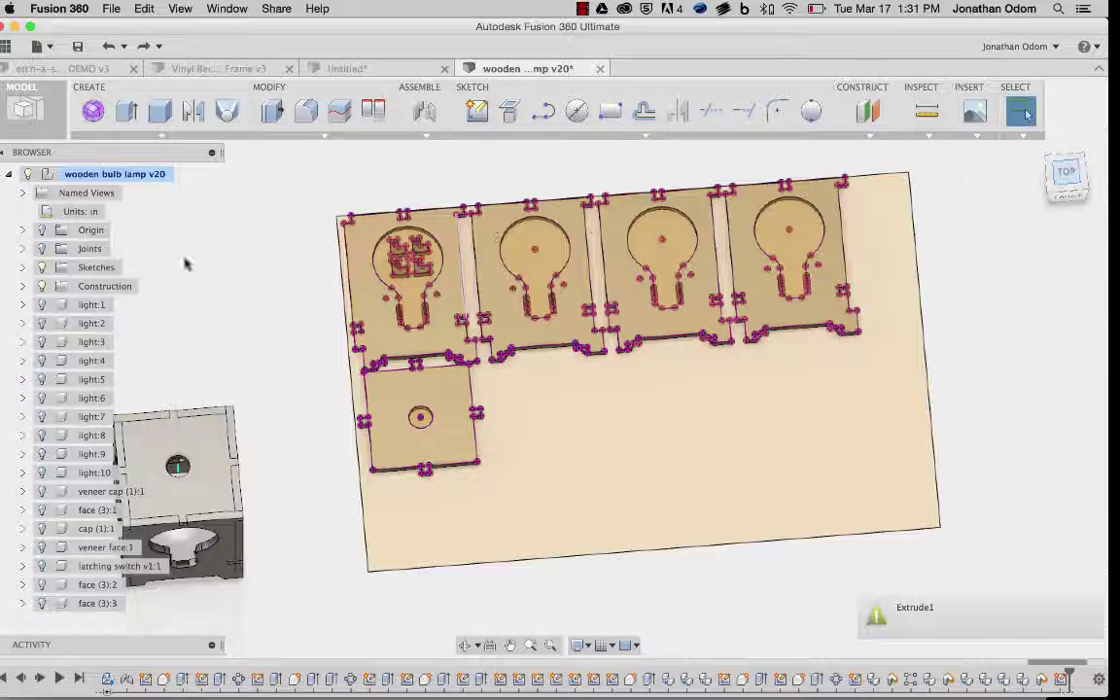
{"action": "left_click", "coordinate": [21, 268]}
{"action": "scroll", "coordinate": [68, 466], "scroll_direction": "down", "scroll_amount": 15}
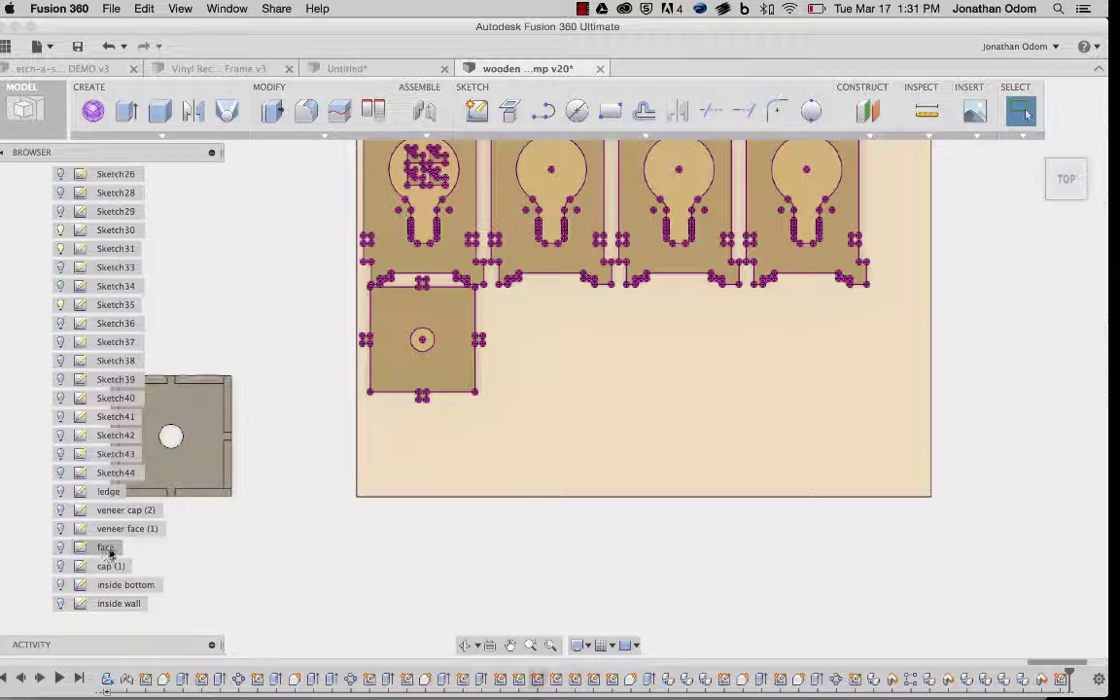
{"action": "scroll", "coordinate": [107, 552], "scroll_direction": "down", "scroll_amount": 5}
{"action": "left_click", "coordinate": [61, 472]}
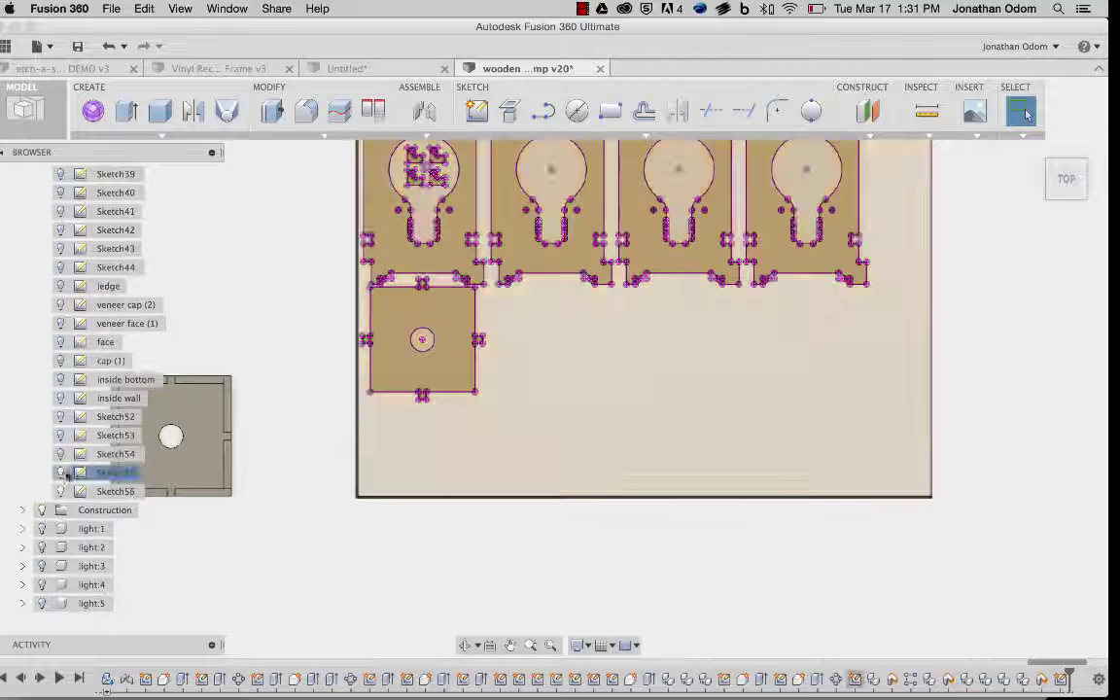
{"action": "left_click", "coordinate": [113, 493]}
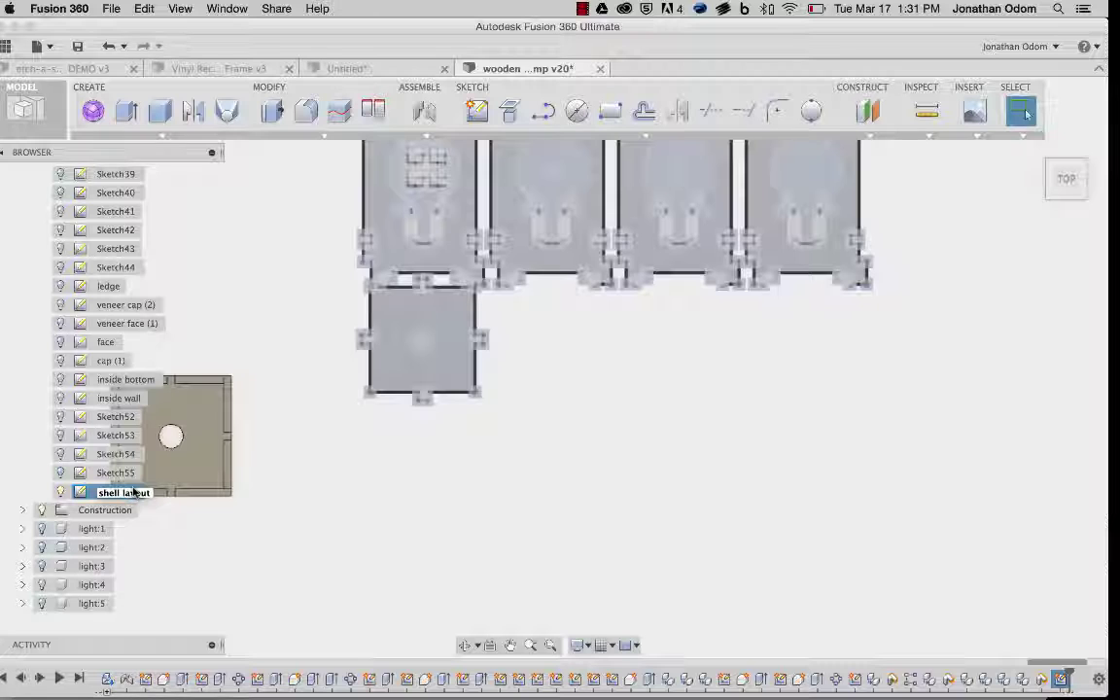
Step: Save the shell layout sketch as a DXF file and clear the selection
{"action": "key", "text": "Escape"}
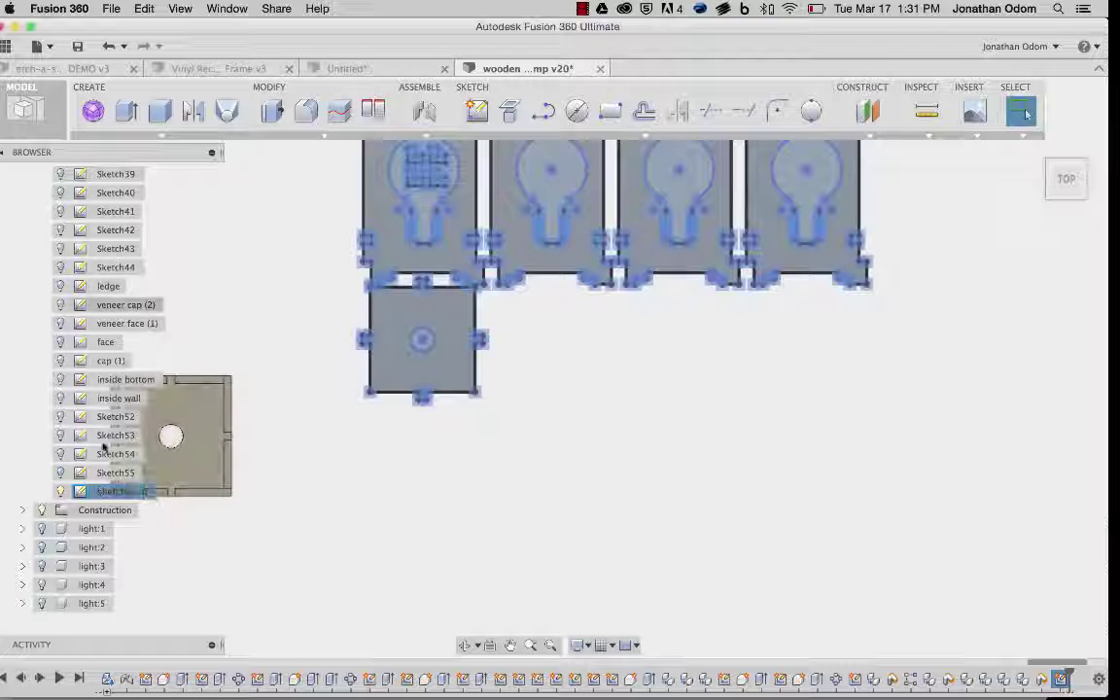
{"action": "right_click", "coordinate": [112, 493]}
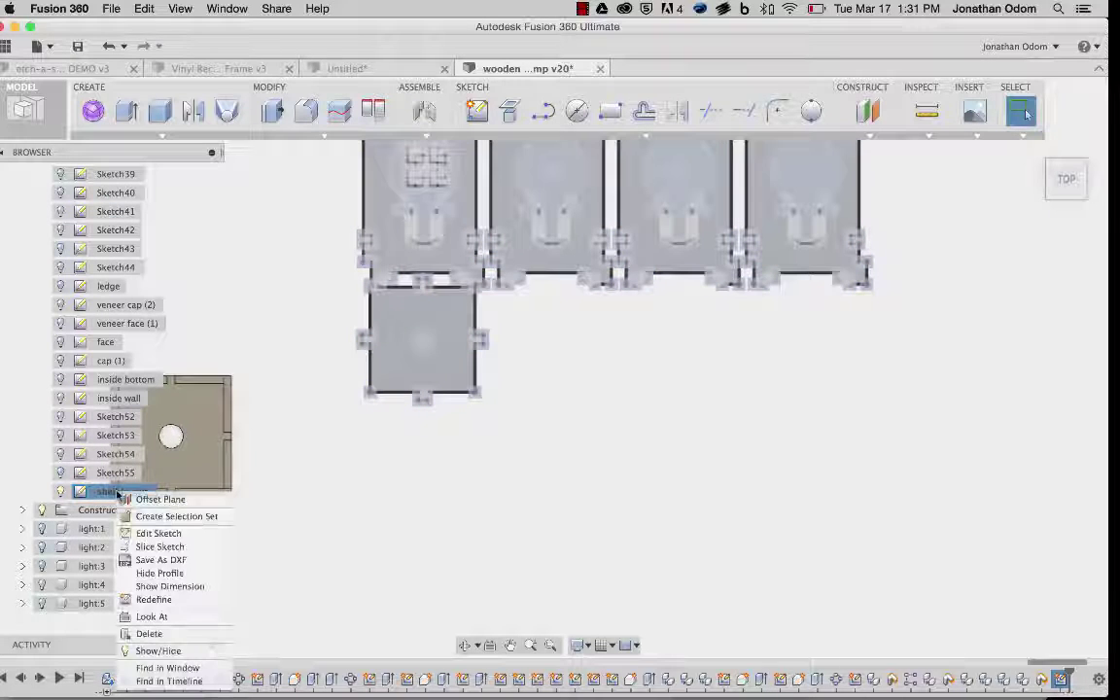
{"action": "left_click", "coordinate": [181, 561]}
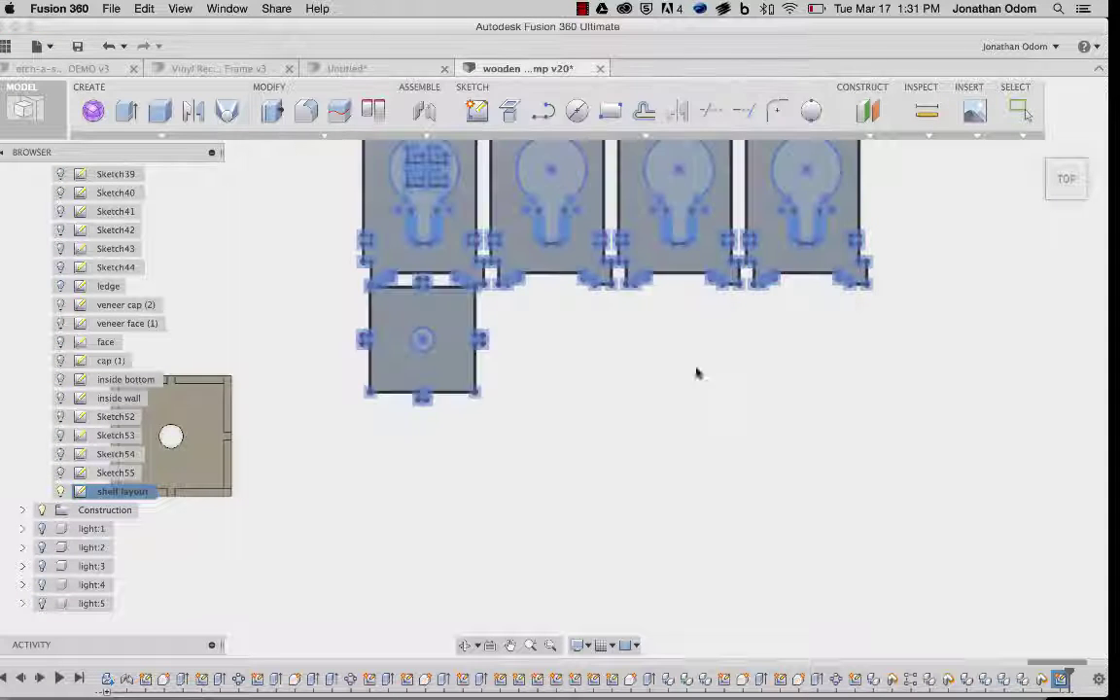
{"action": "left_click", "coordinate": [614, 357]}
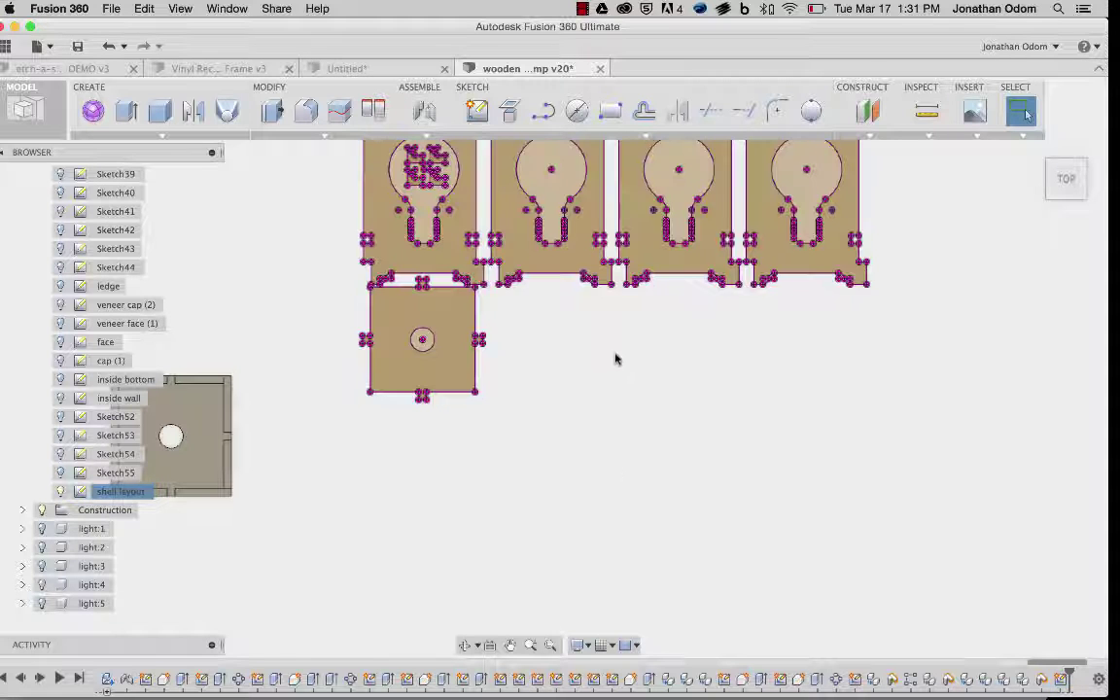
{"action": "scroll", "coordinate": [615, 356], "scroll_direction": "down", "scroll_amount": 1}
{"action": "middle_click_drag", "start_coordinate": [601, 363], "coordinate": [554, 452]}
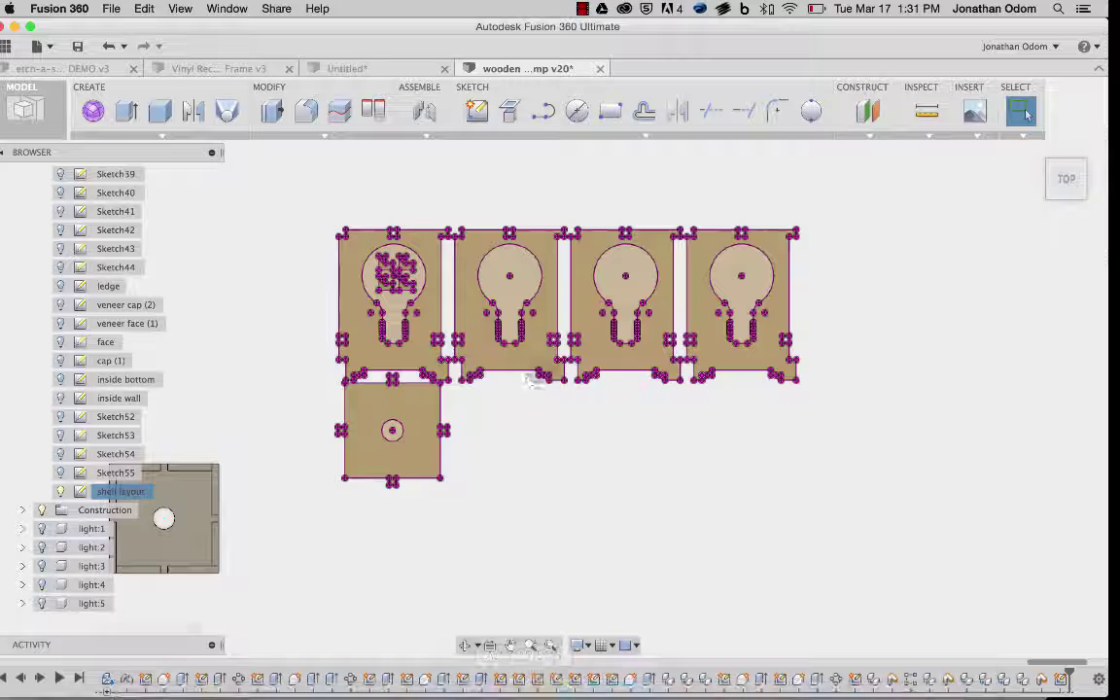
{"action": "mouse_move", "coordinate": [533, 379]}
{"action": "middle_mouse_down", "text": "shift"}
{"action": "mouse_move", "coordinate": [419, 510]}
{"action": "mouse_move", "coordinate": [593, 406]}
{"action": "middle_mouse_up", "text": "shift"}
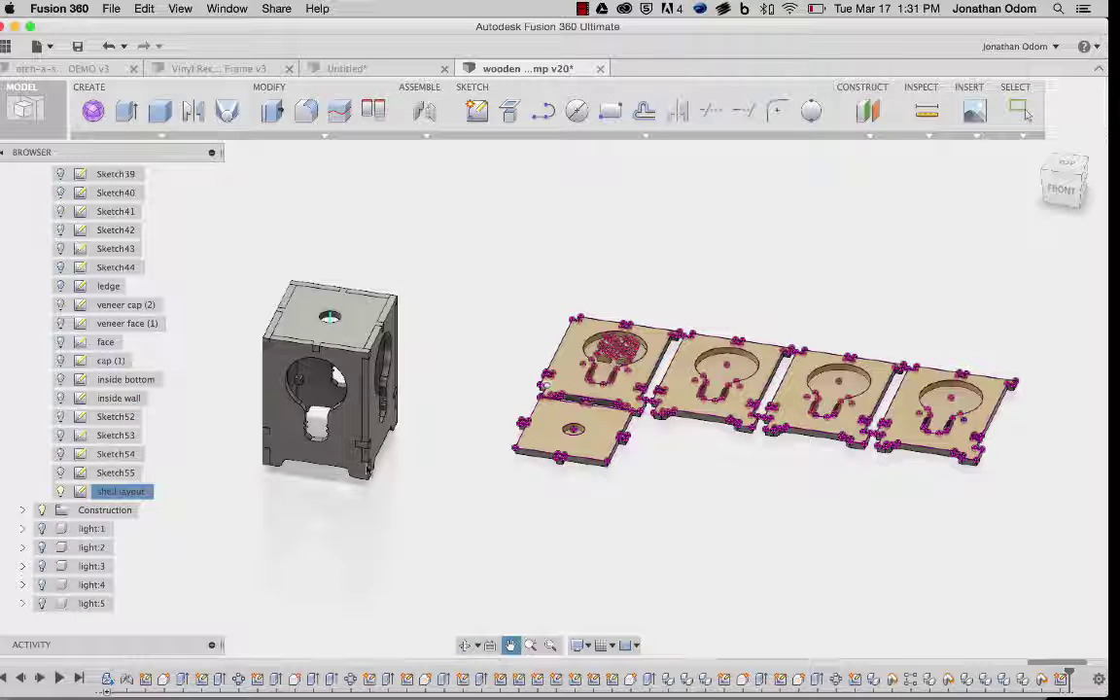